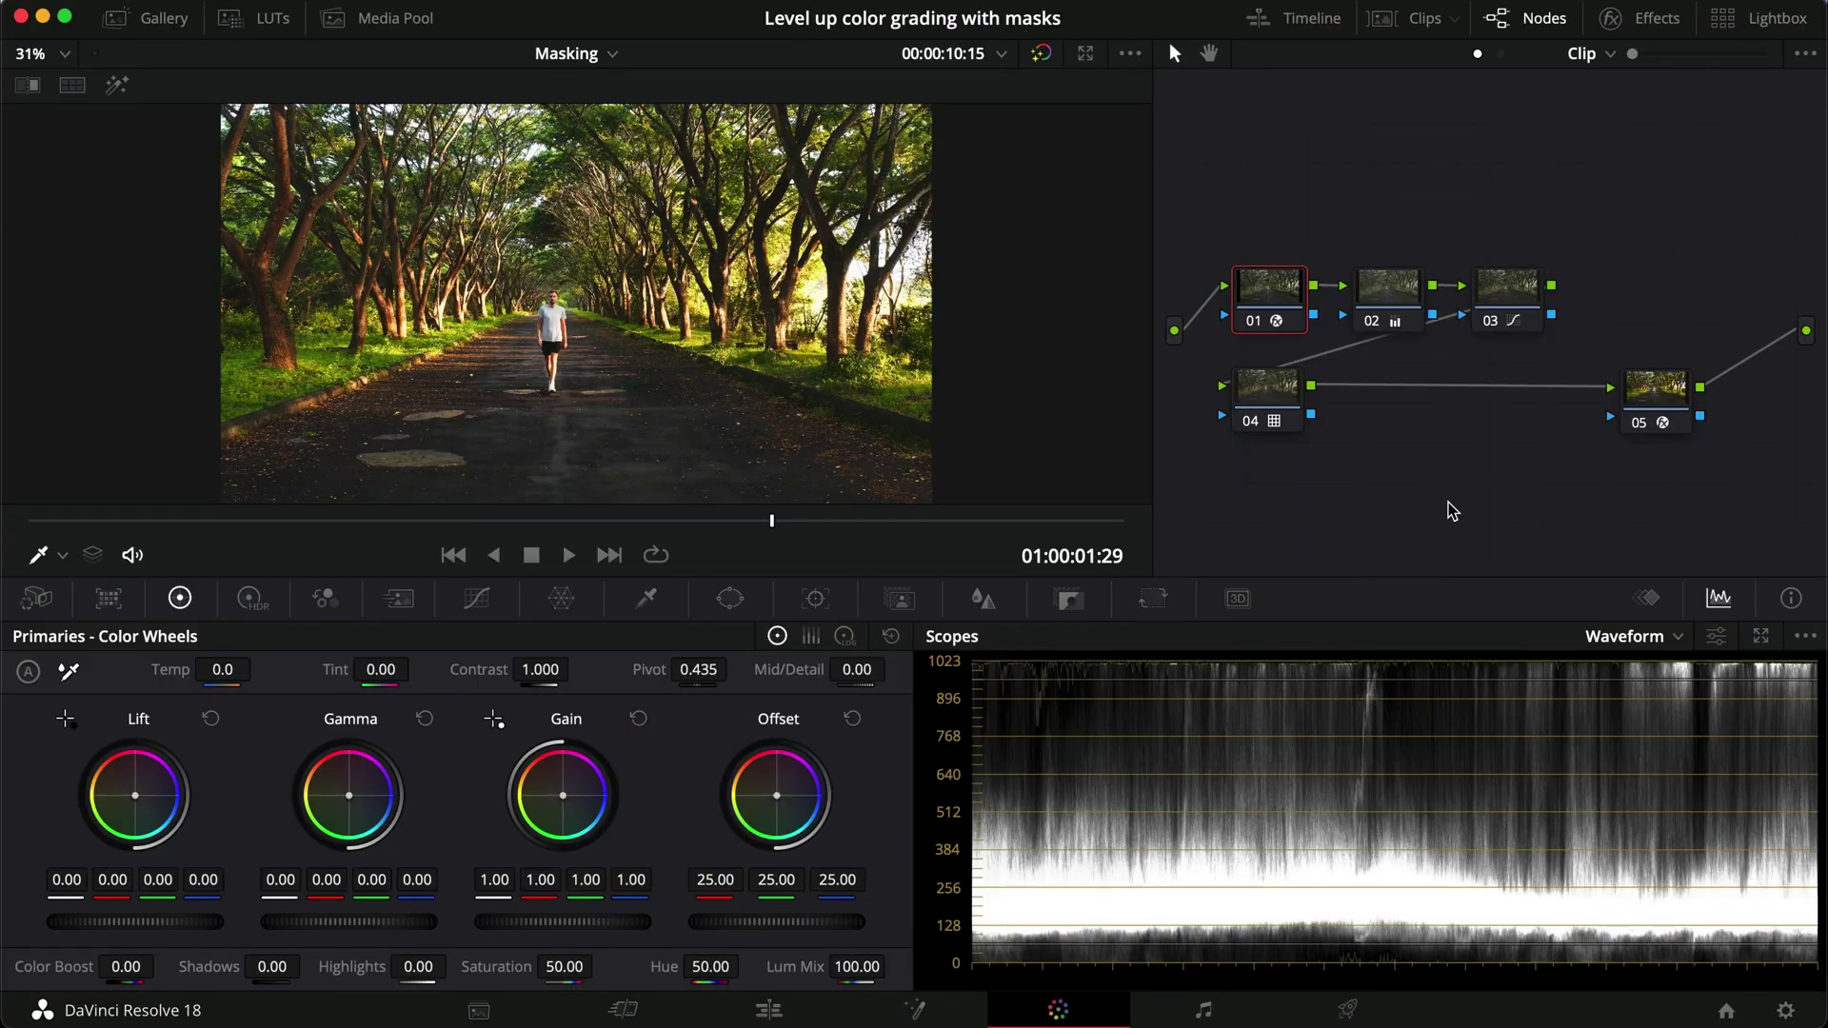
Step: Shrink the viewer to widen the Nodes panel, then select node 05
{"action": "left_click_drag", "start_coordinate": [1152, 440], "coordinate": [965, 419]}
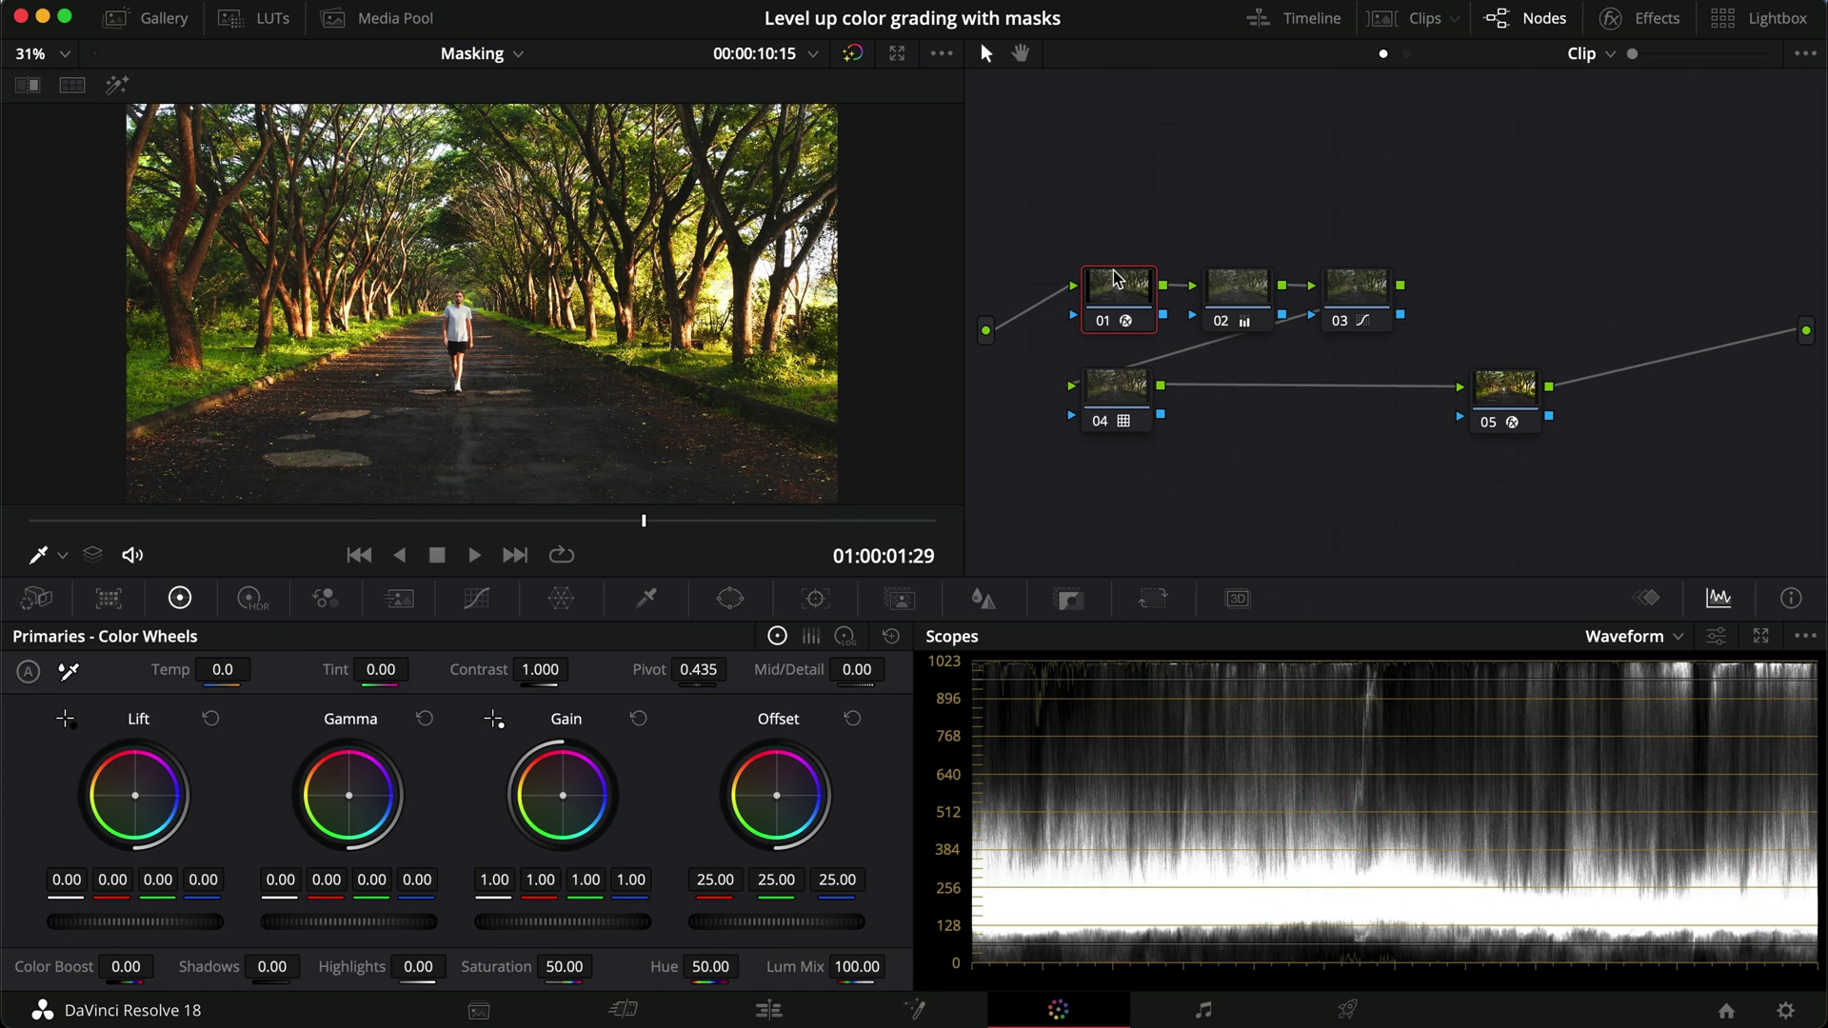
{"action": "left_click", "coordinate": [1523, 406]}
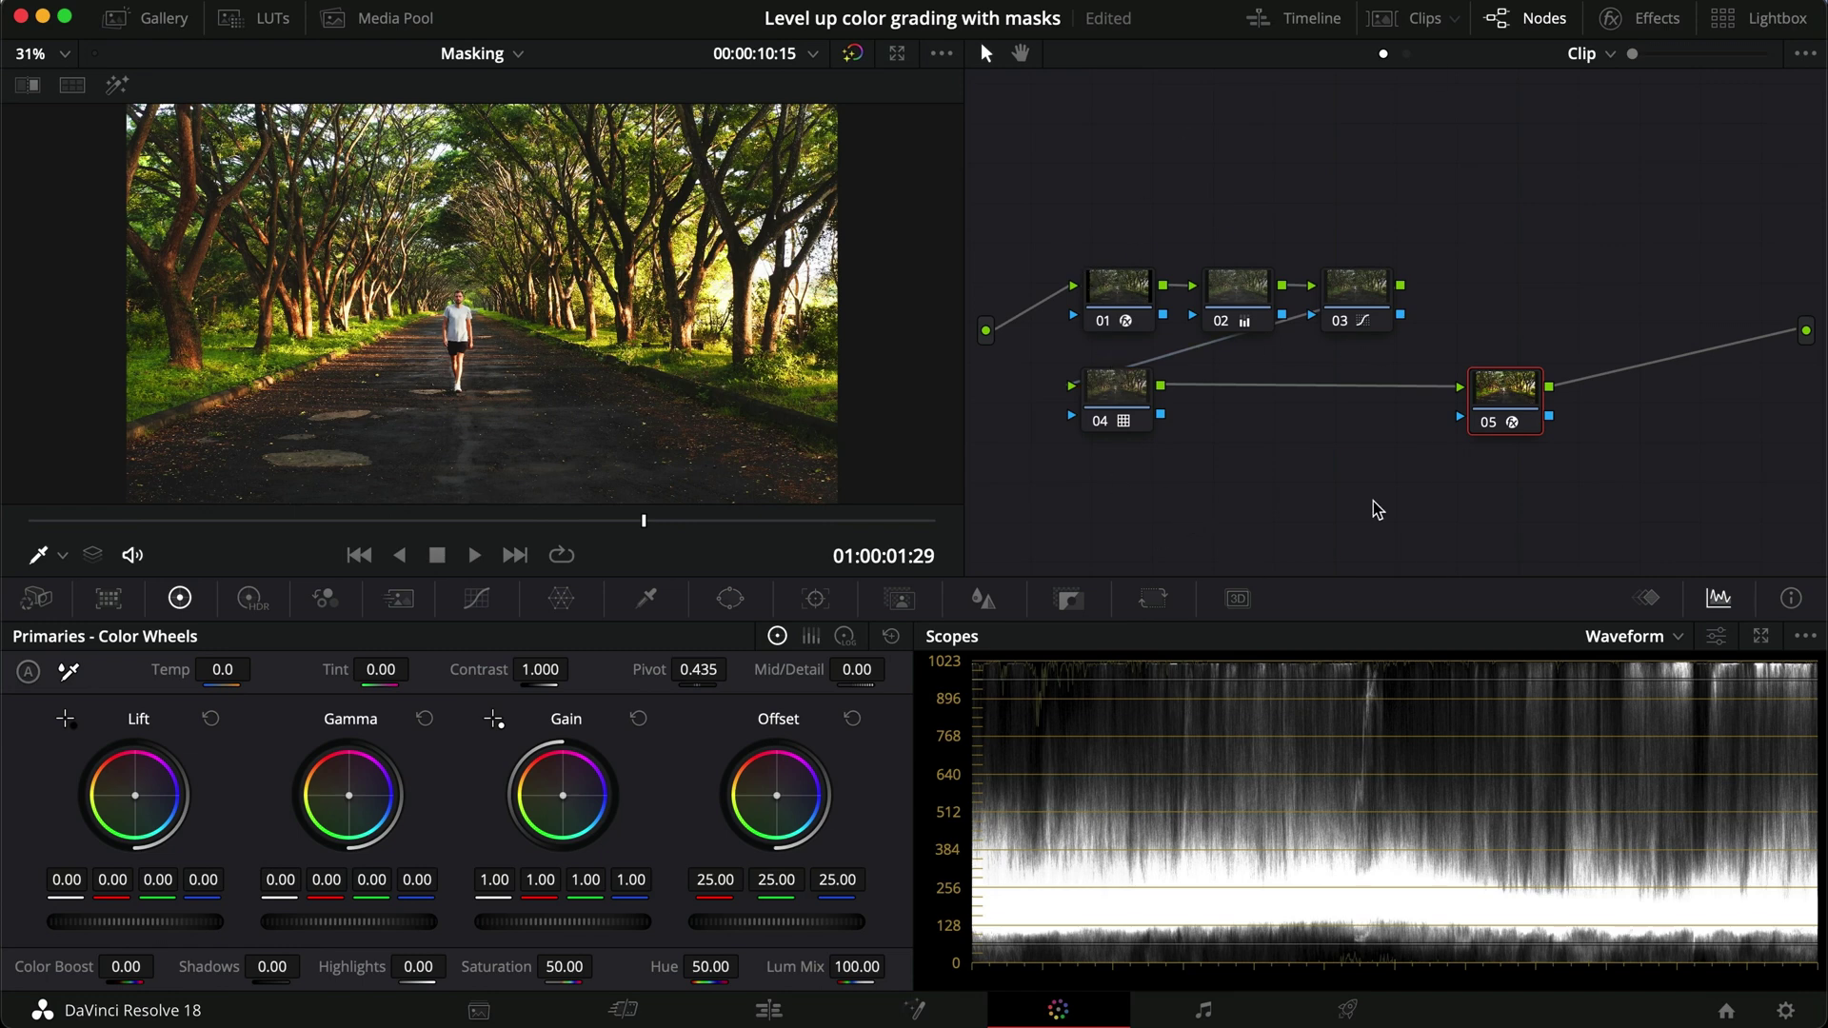
{"action": "left_click", "coordinate": [1265, 289]}
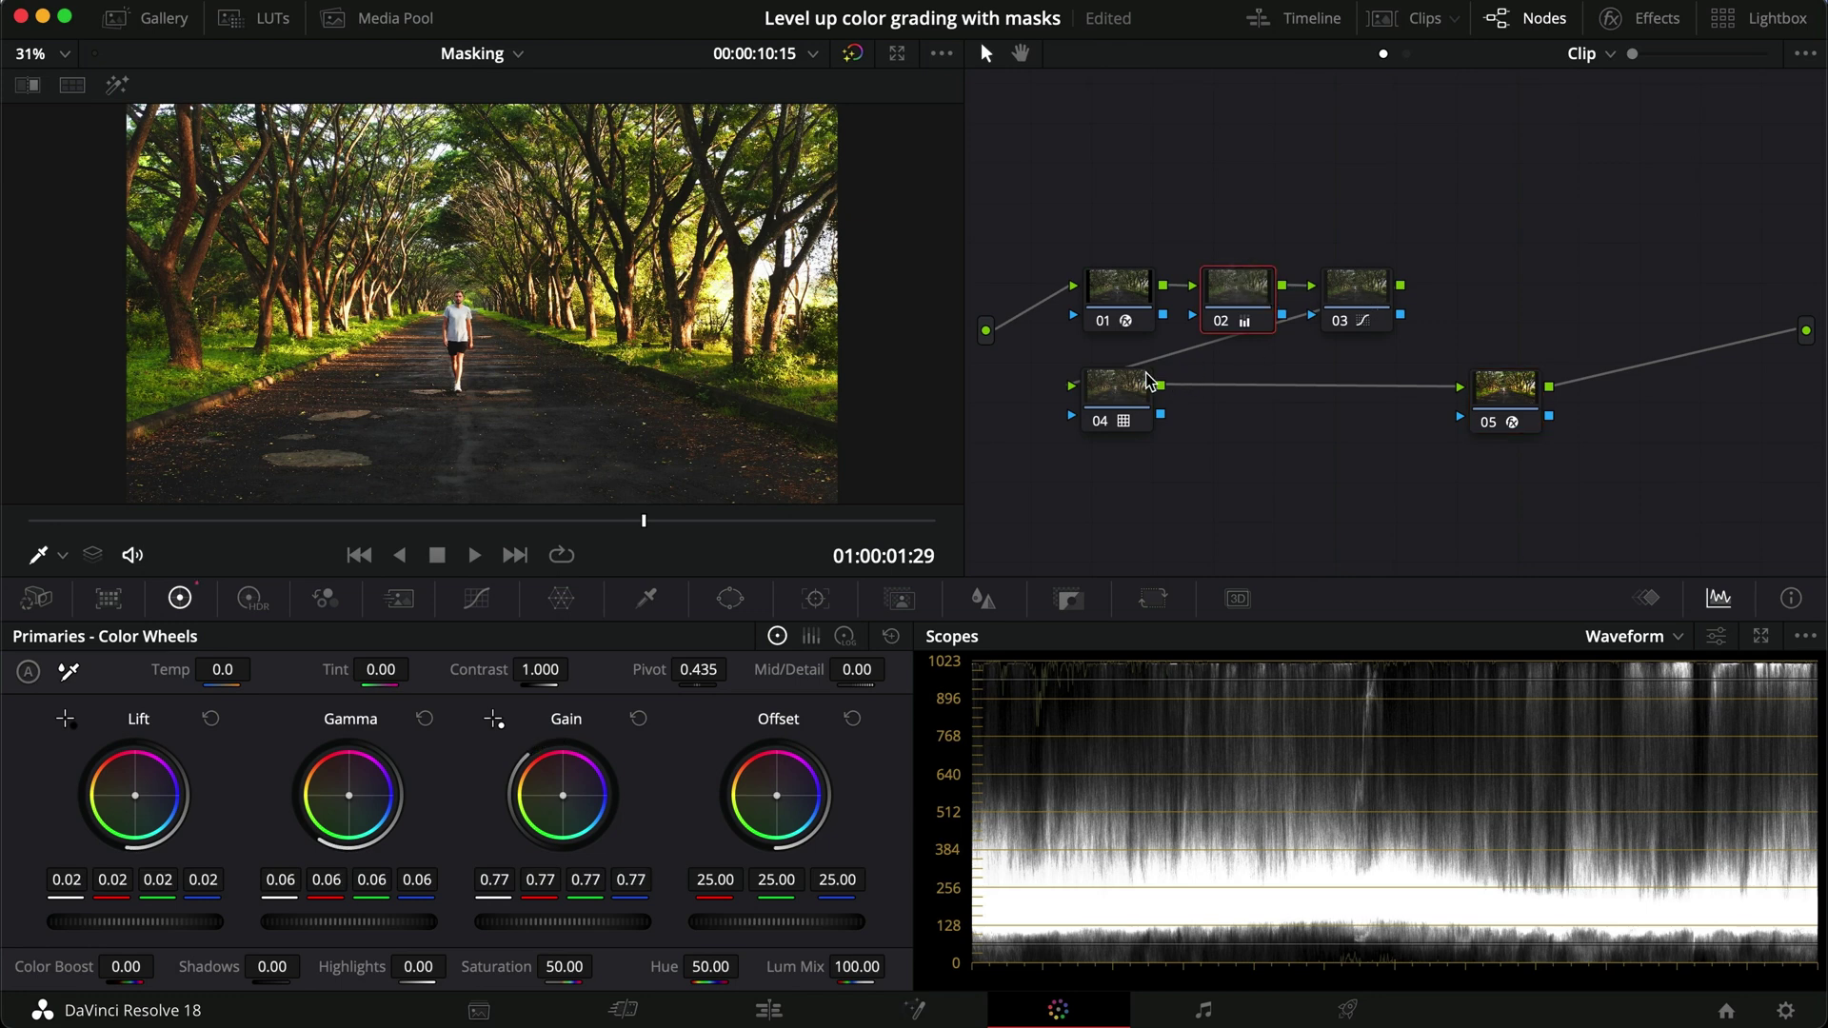
{"action": "key", "text": "super+d"}
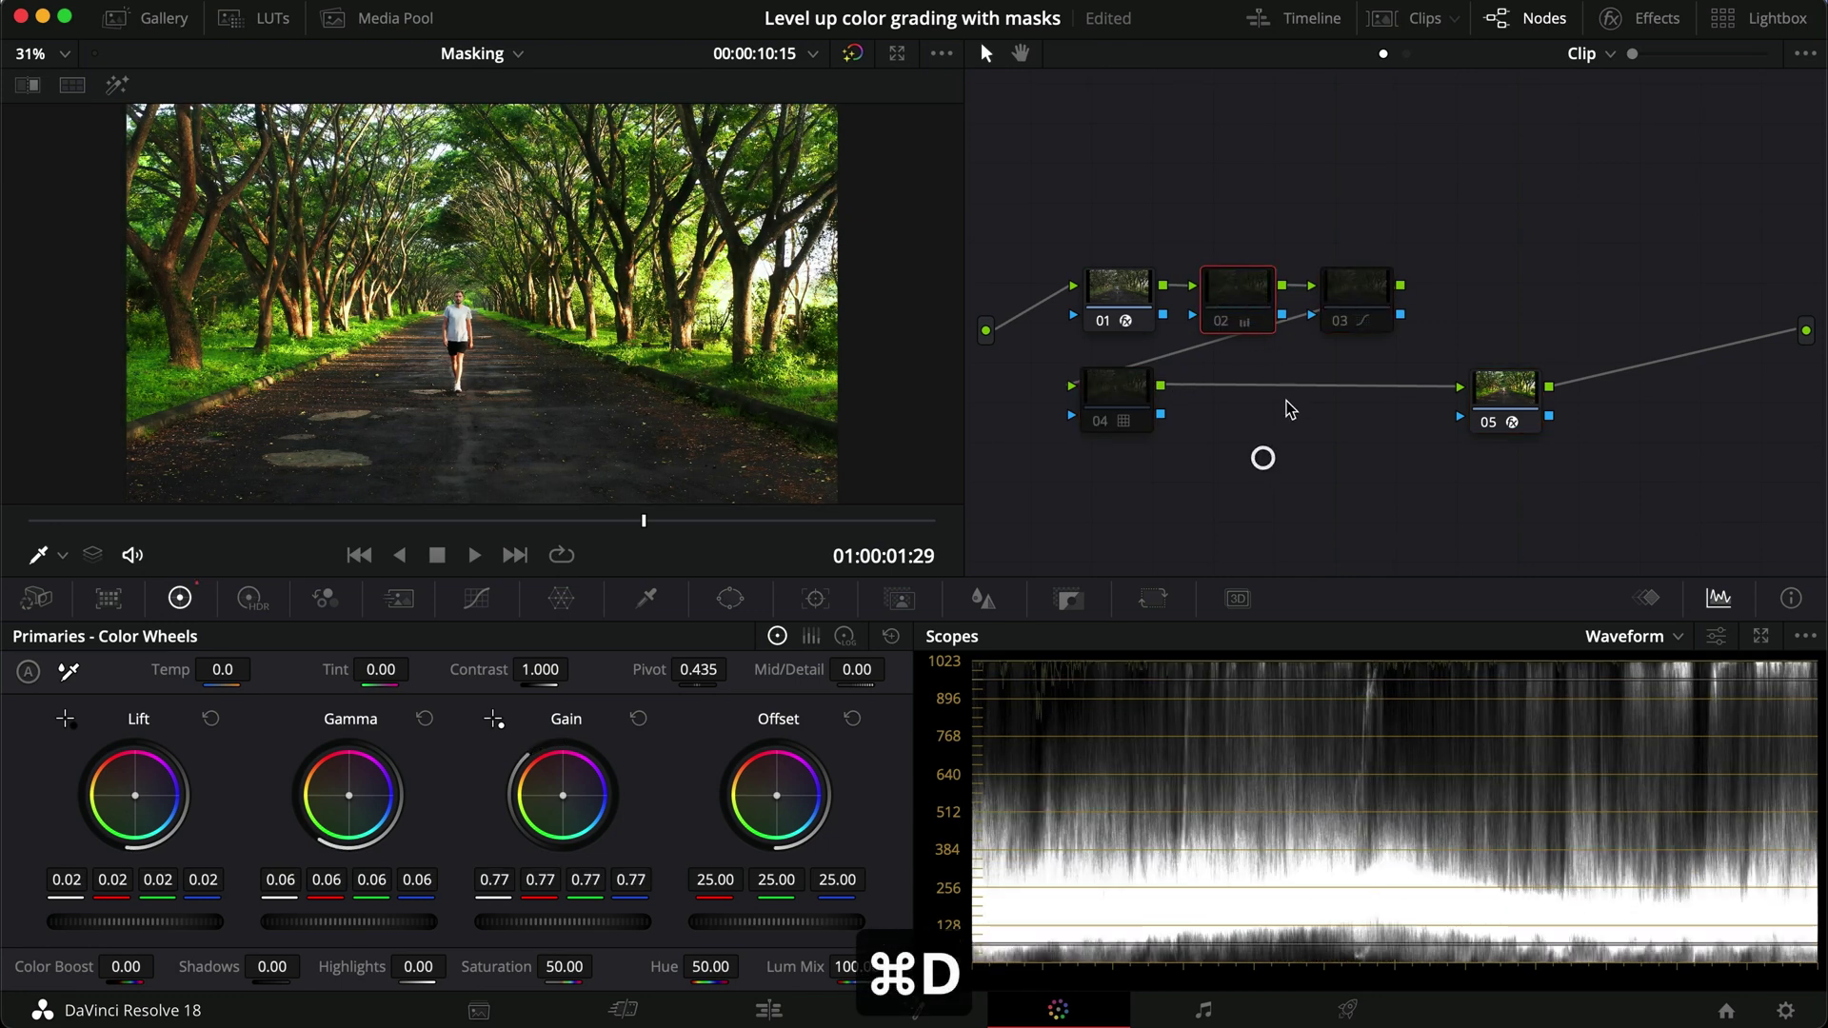
{"action": "left_click", "coordinate": [1350, 293]}
{"action": "key", "text": "super+d"}
{"action": "left_click", "coordinate": [1237, 294]}
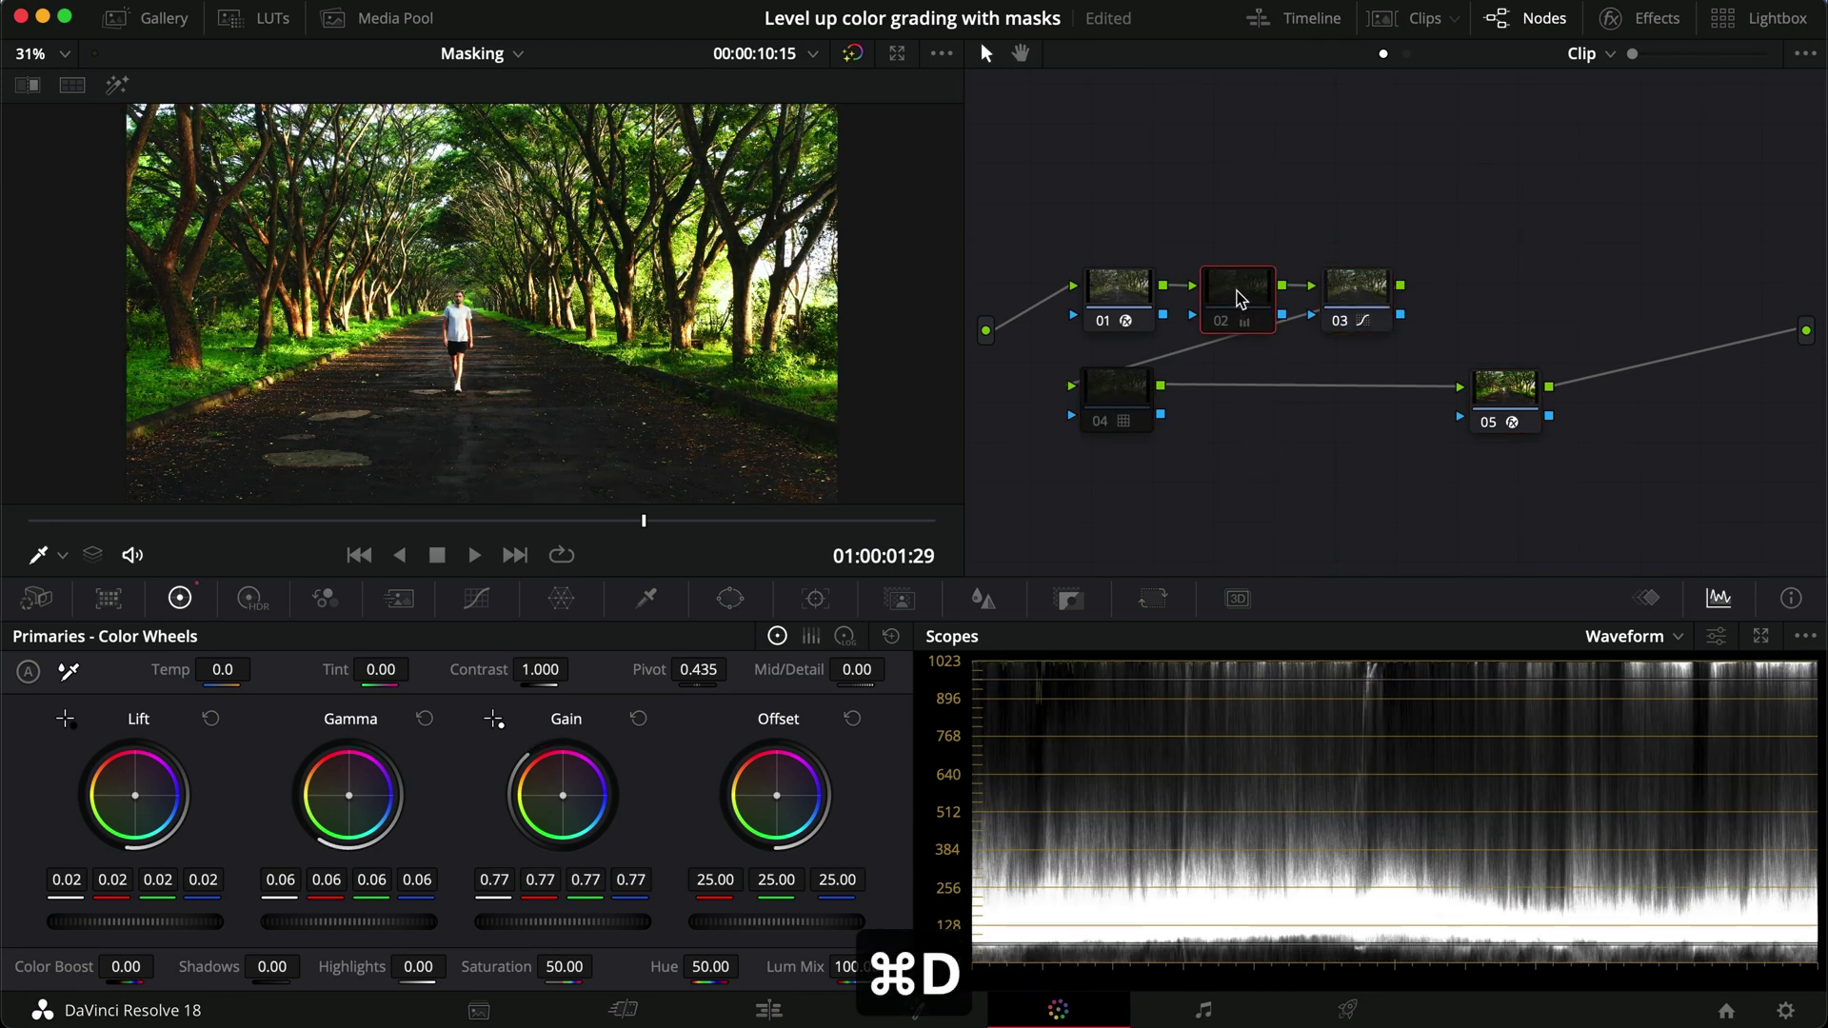
{"action": "key", "text": "super+d"}
{"action": "left_click", "coordinate": [1142, 392]}
{"action": "key", "text": "super+d"}
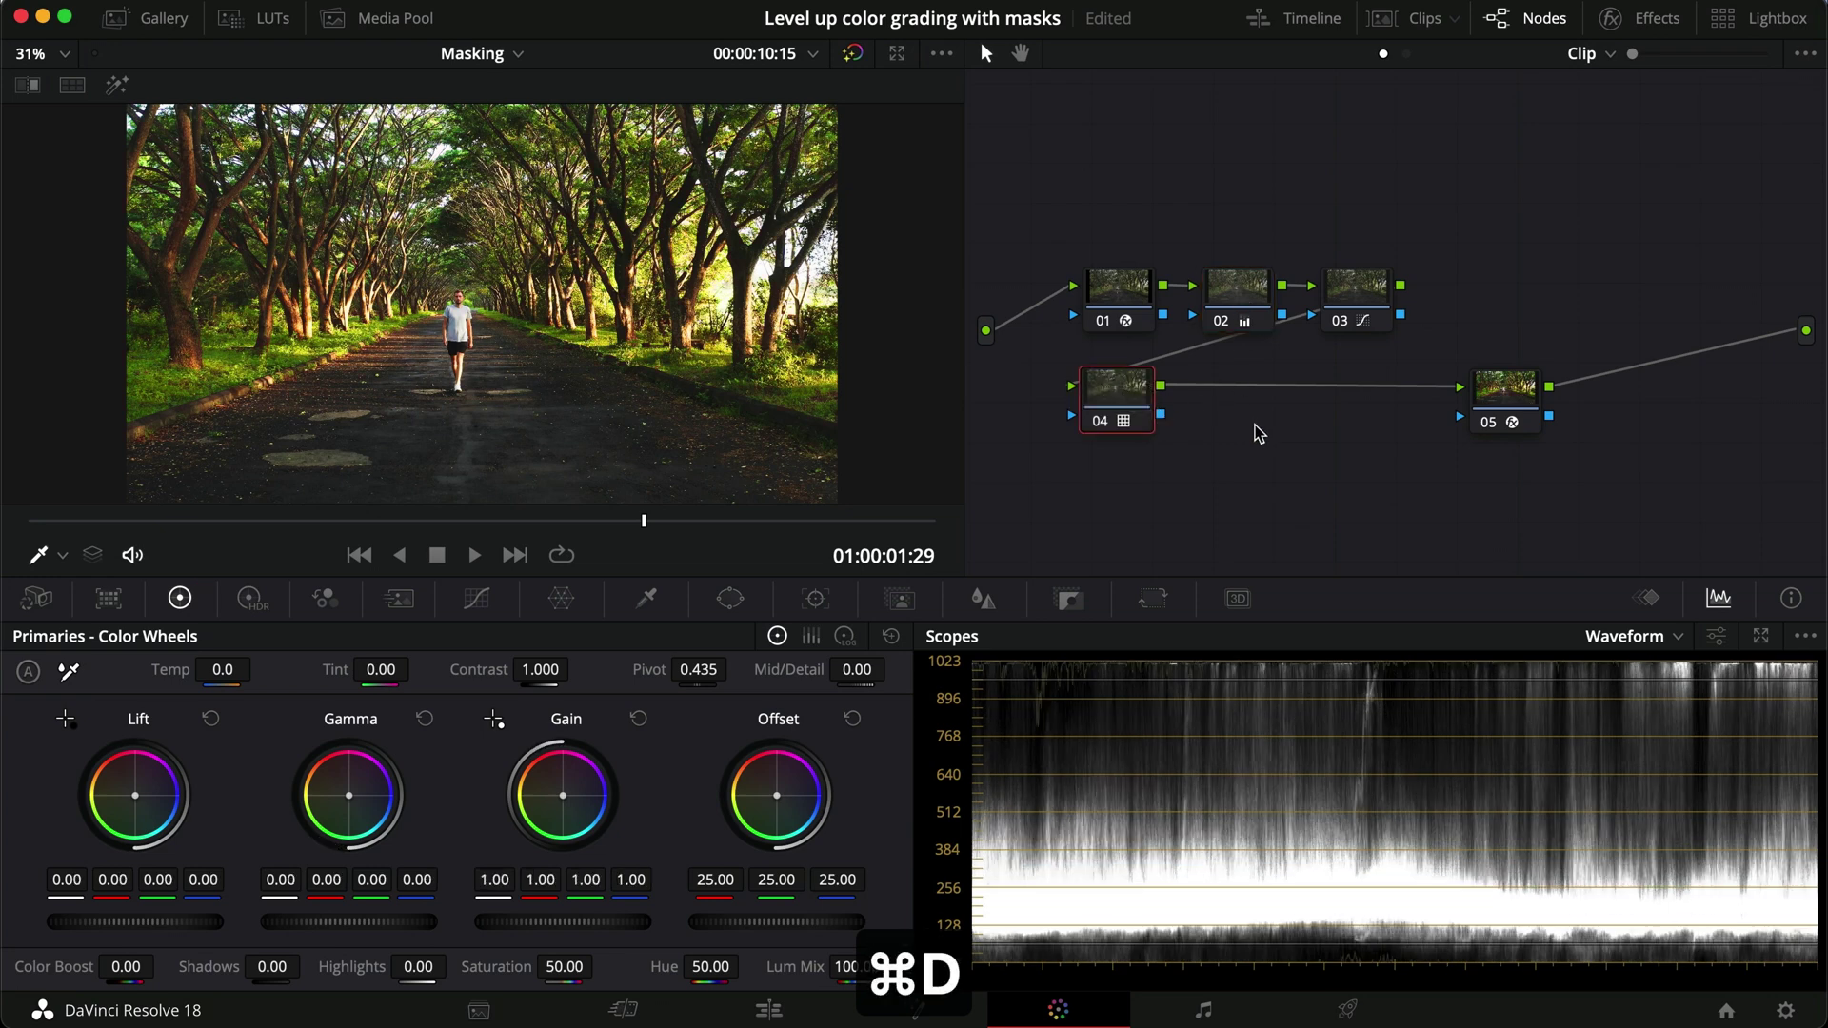
{"action": "left_click", "coordinate": [1255, 427]}
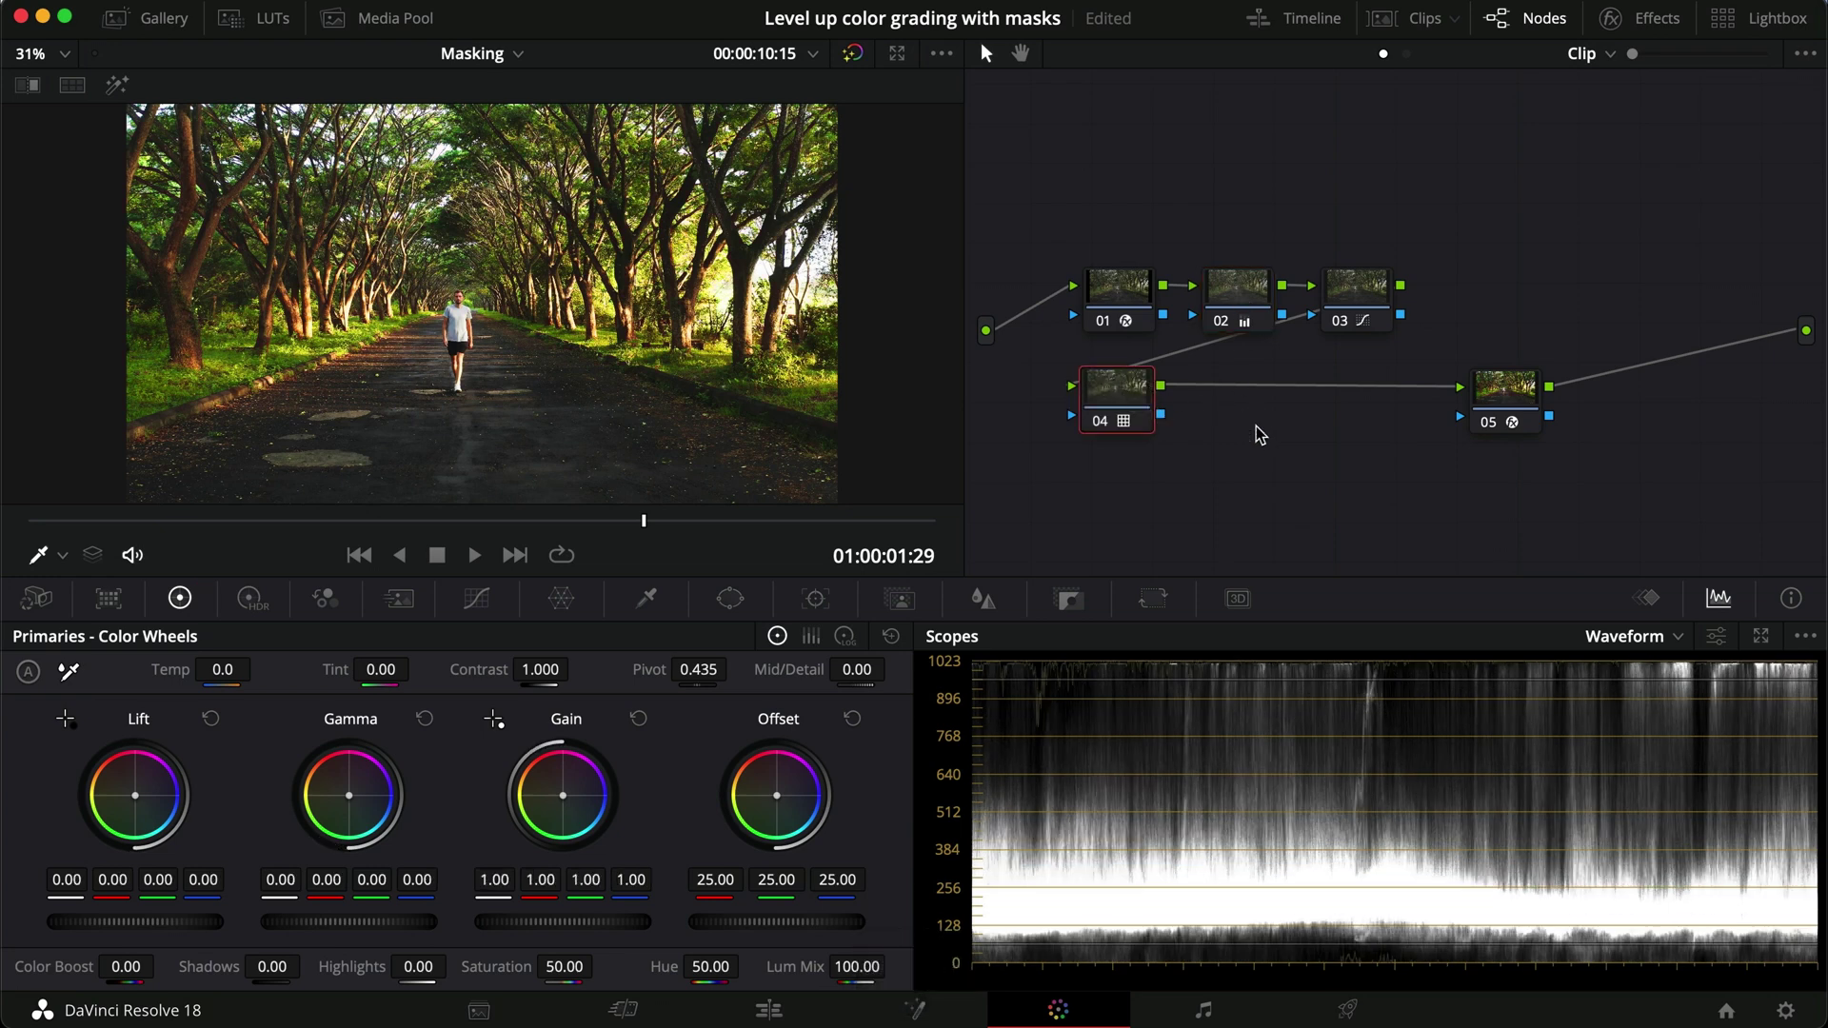
{"action": "left_click_drag", "start_coordinate": [1133, 400], "coordinate": [1284, 399]}
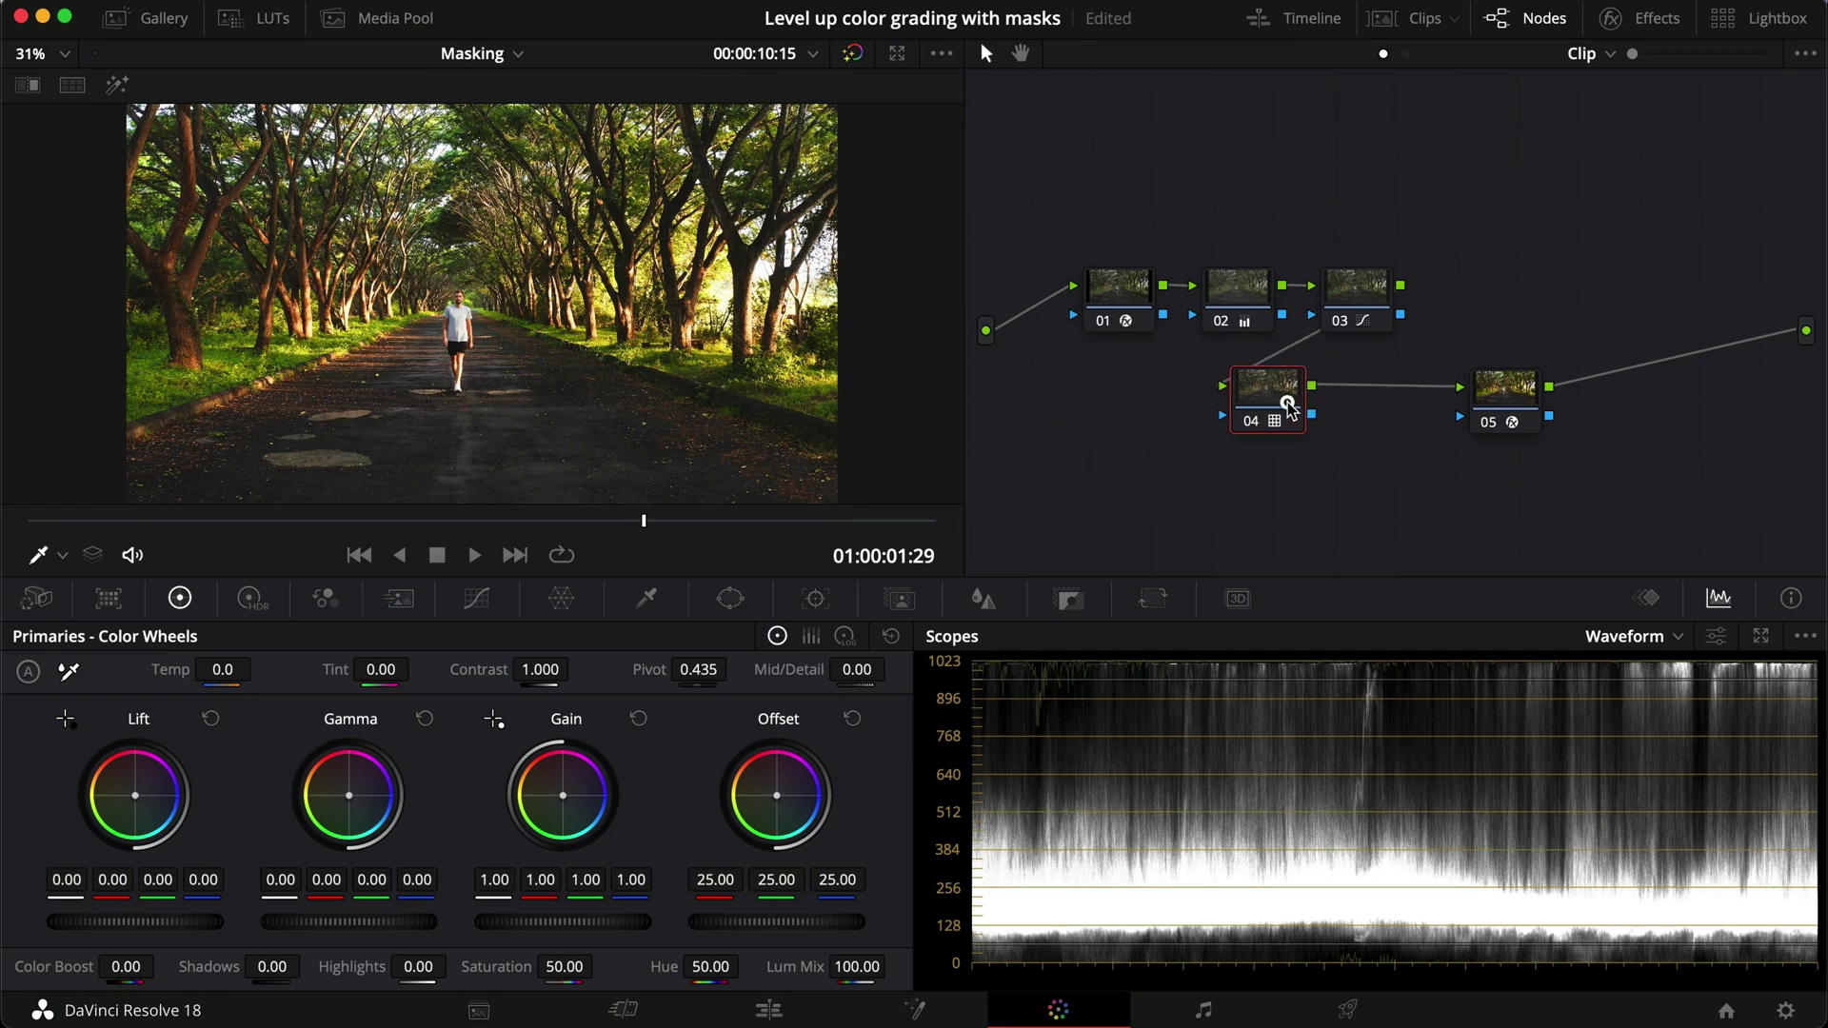
{"action": "left_click_drag", "start_coordinate": [1417, 433], "coordinate": [1237, 253]}
{"action": "key", "text": "super+d"}
{"action": "key", "text": "super+d"}
{"action": "left_click", "coordinate": [1374, 510]}
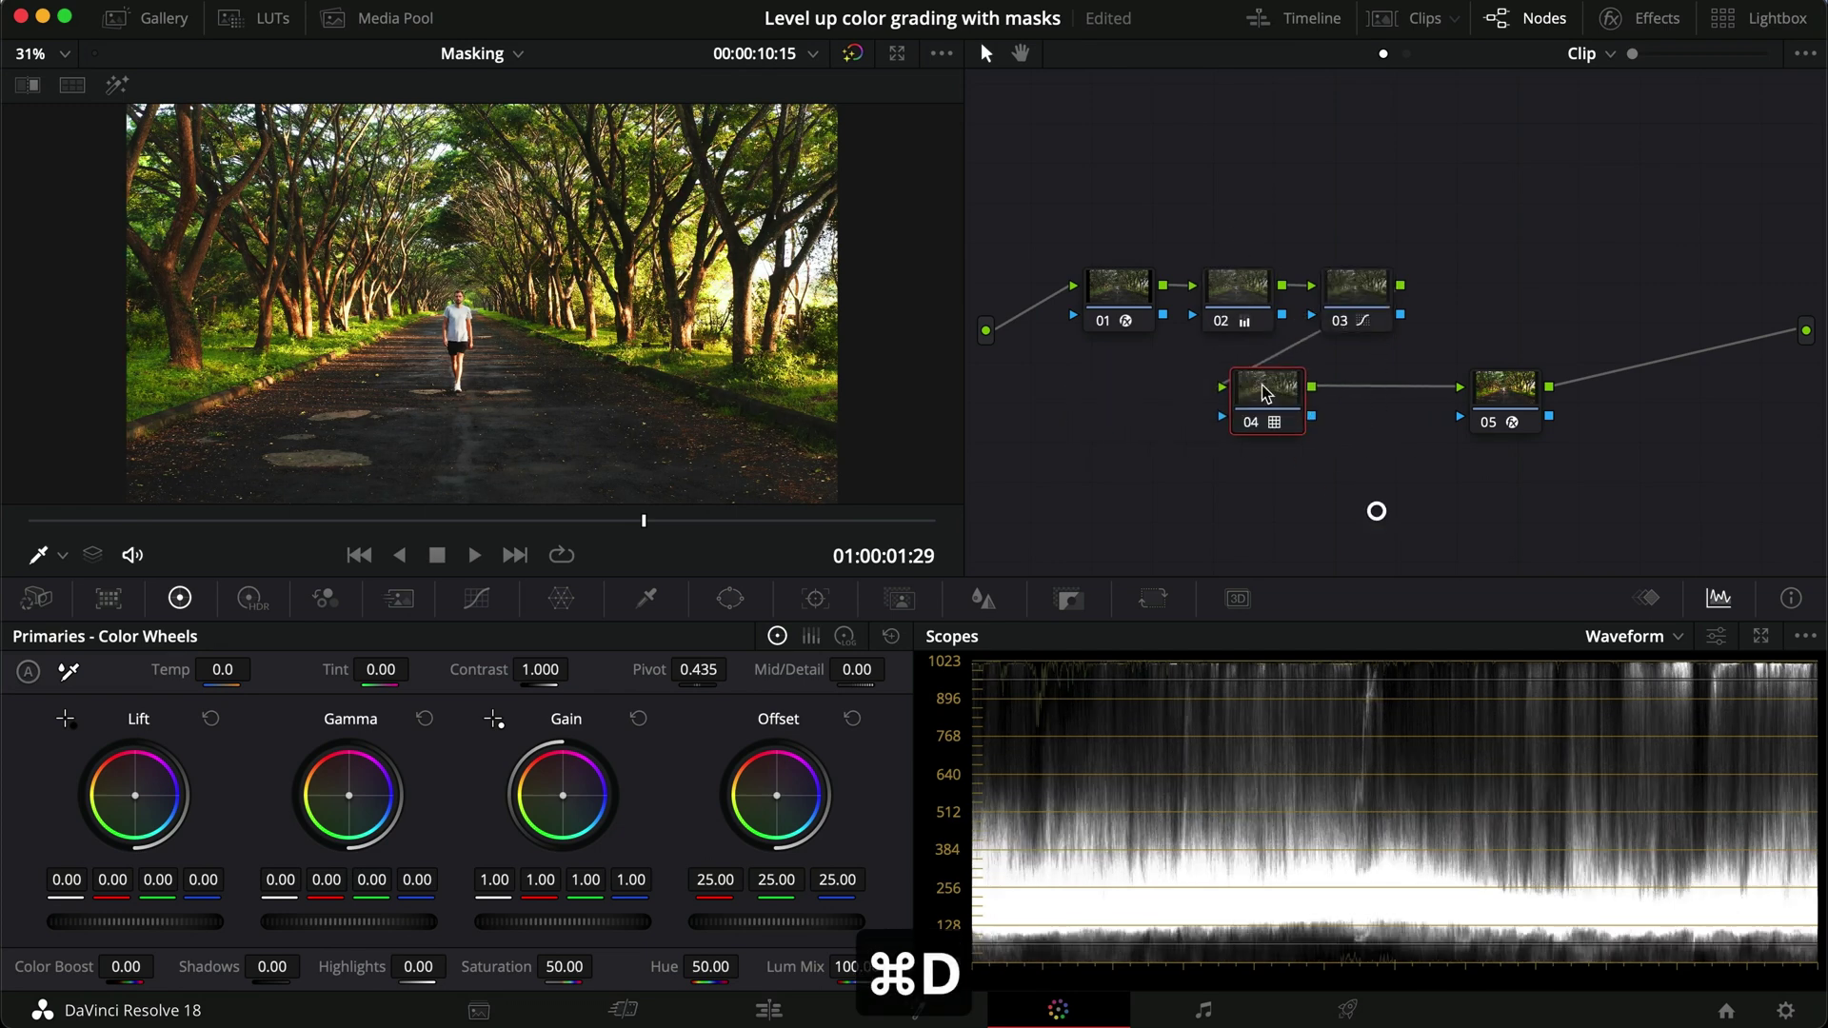
{"action": "left_click_drag", "start_coordinate": [1270, 399], "coordinate": [1123, 405]}
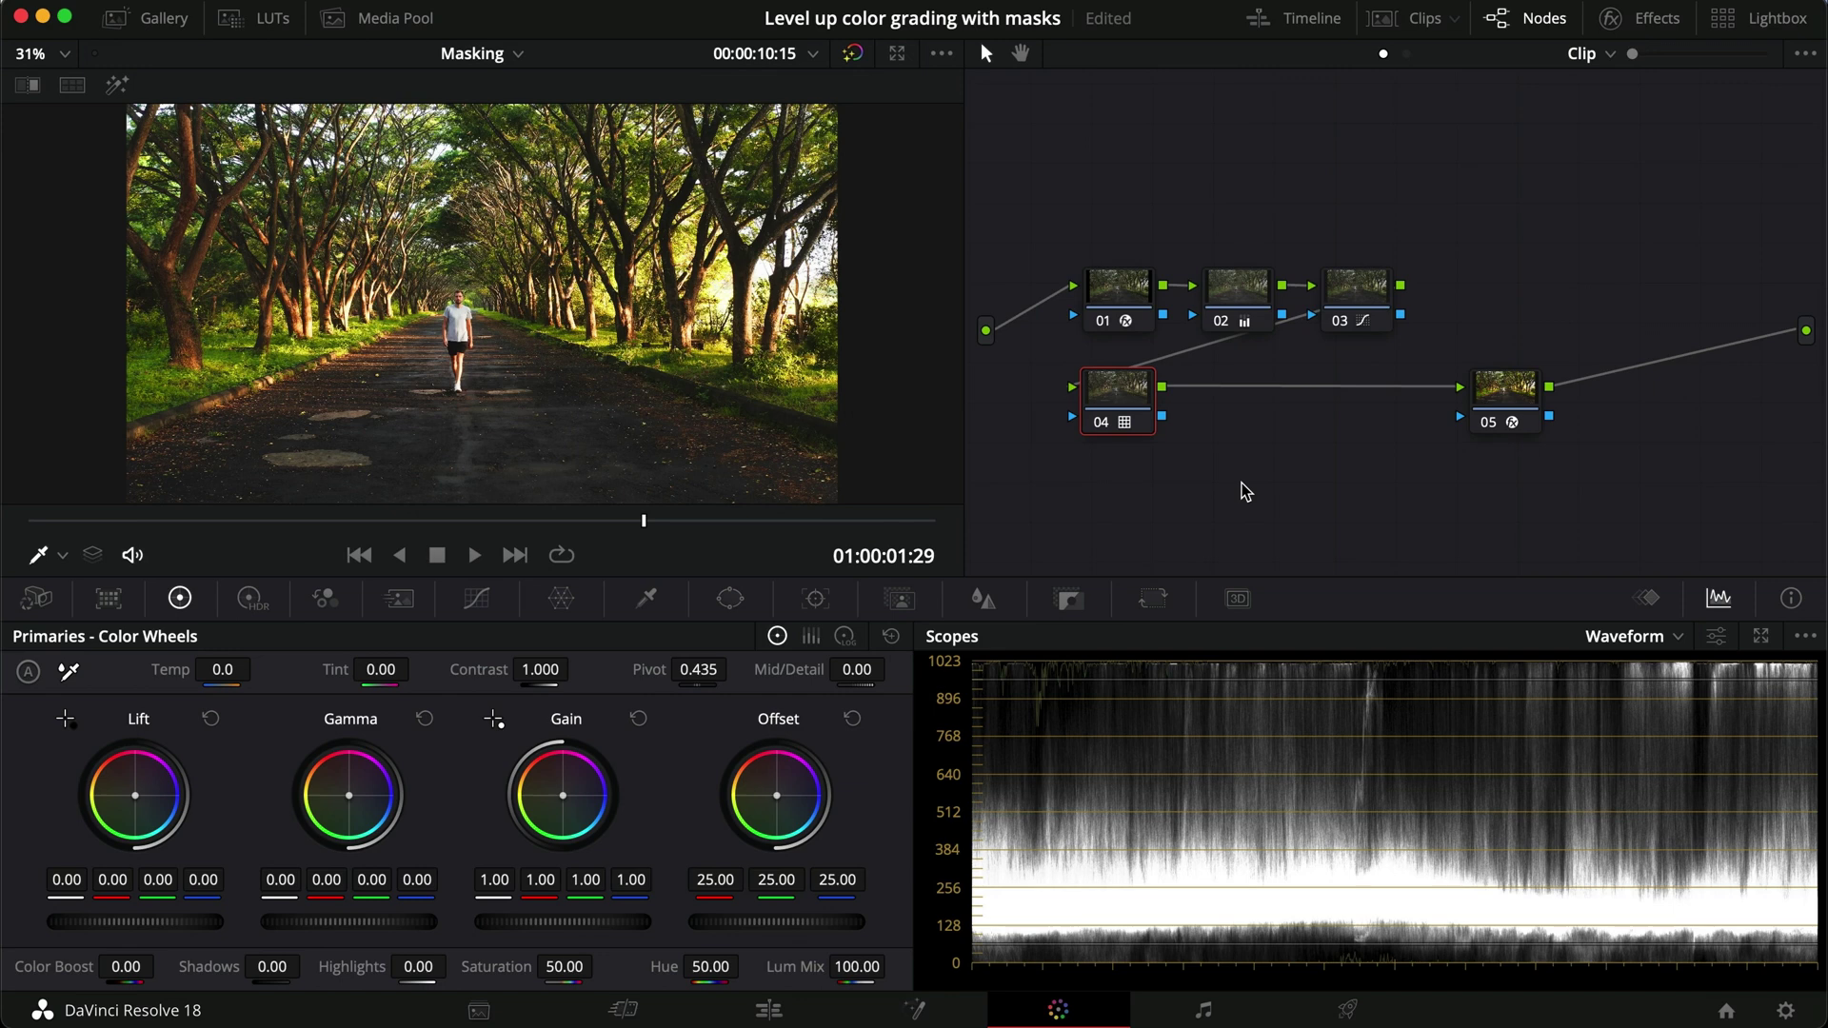
{"action": "key", "text": "alt+s"}
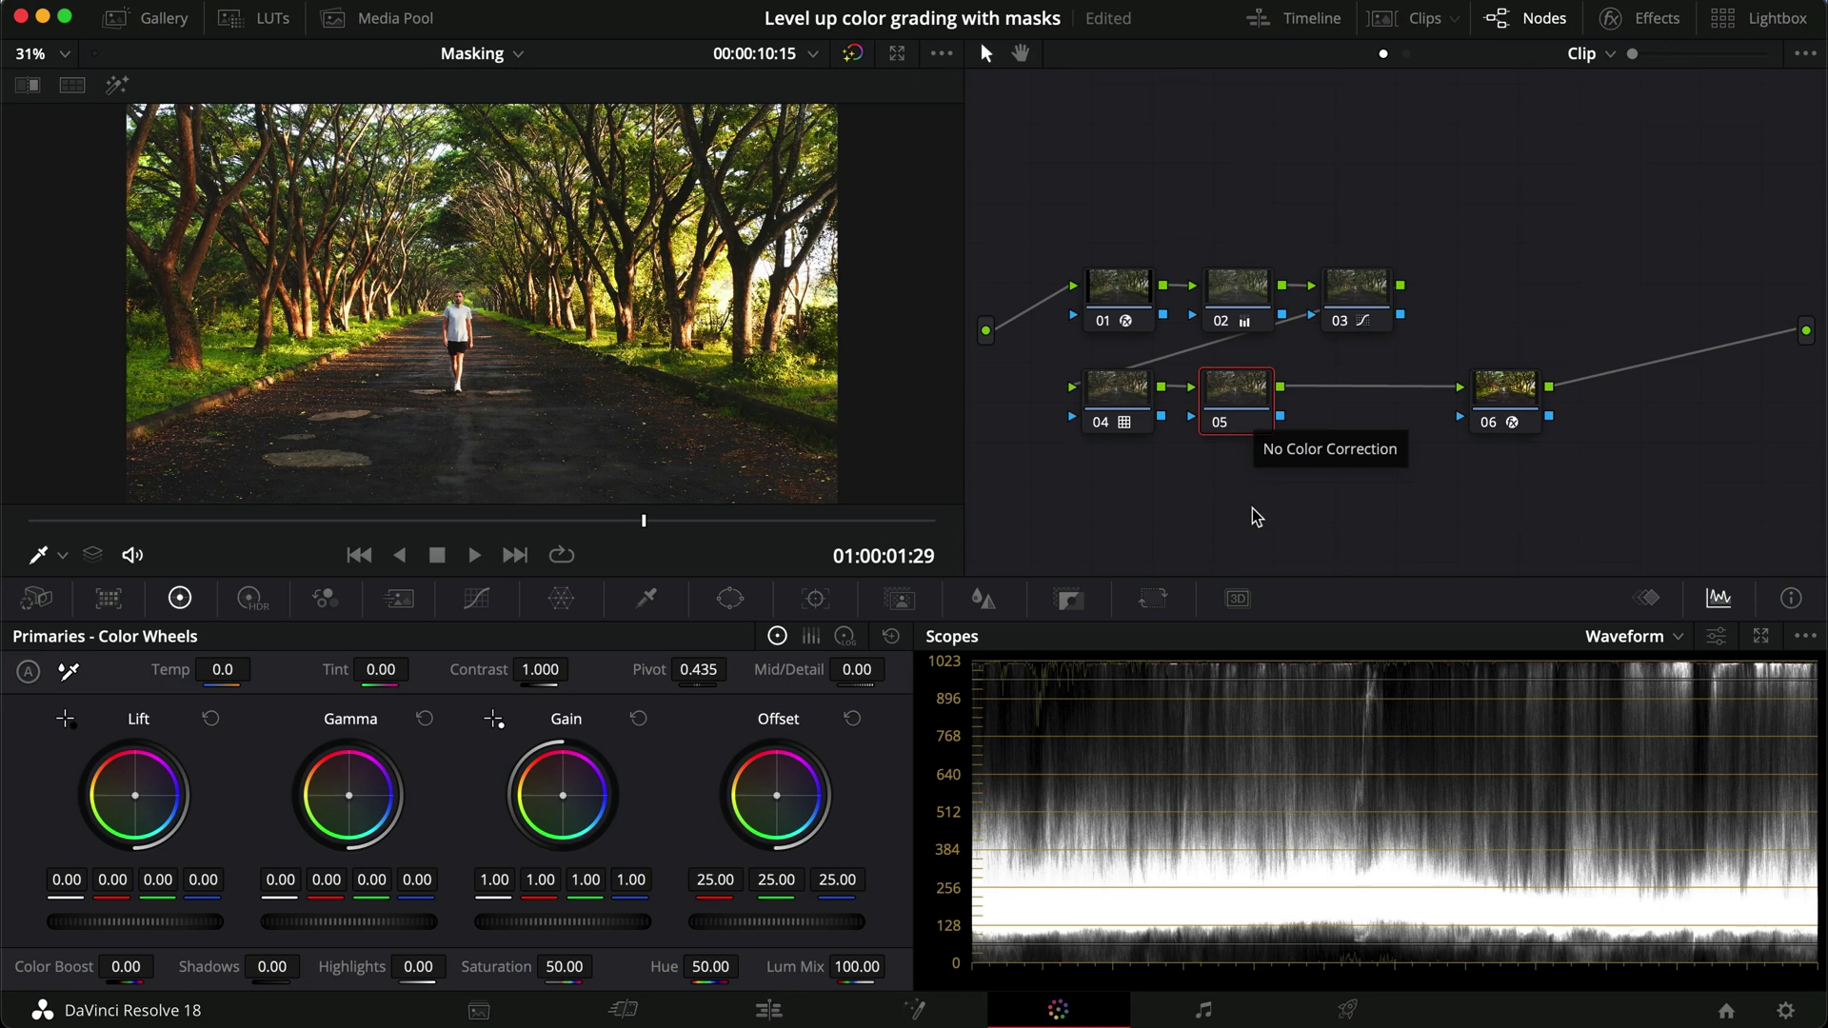
Step: Add parallel nodes 06 and 07 beside node 05, mixed into final node 09
{"action": "right_click", "coordinate": [1250, 398]}
{"action": "mouse_move", "coordinate": [1356, 513]}
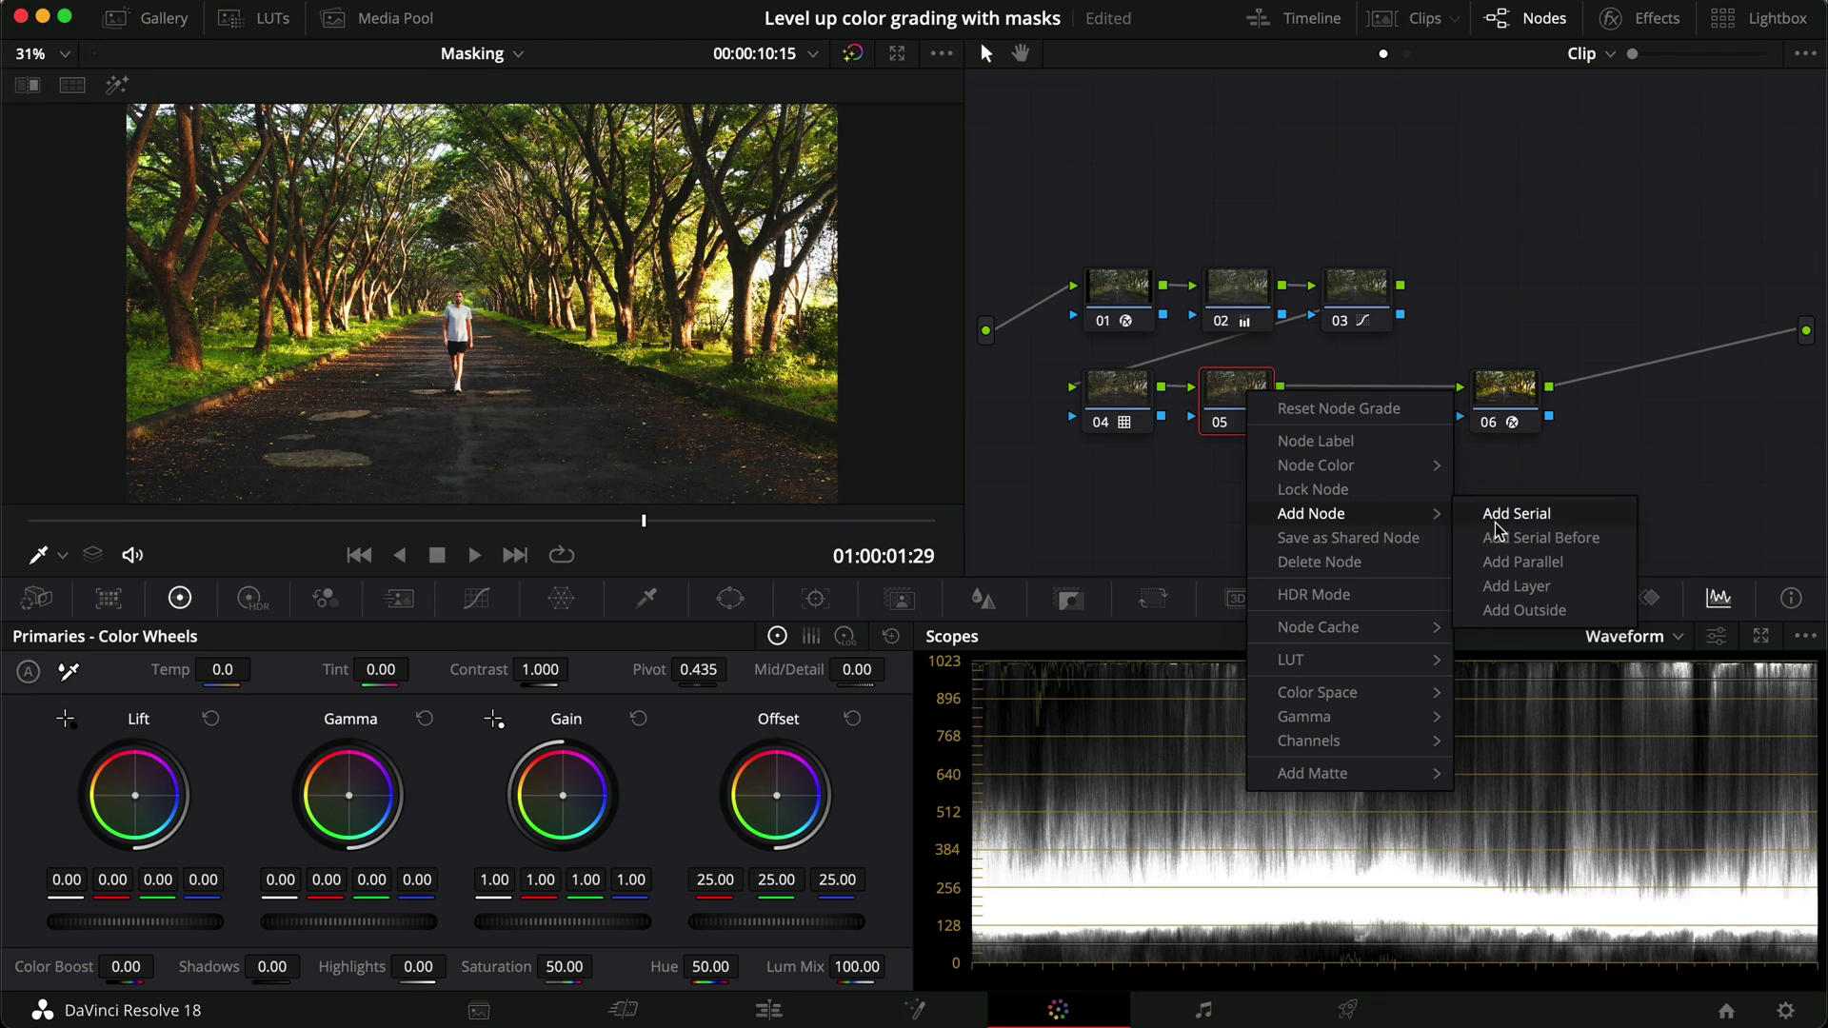
{"action": "left_click", "coordinate": [1566, 562]}
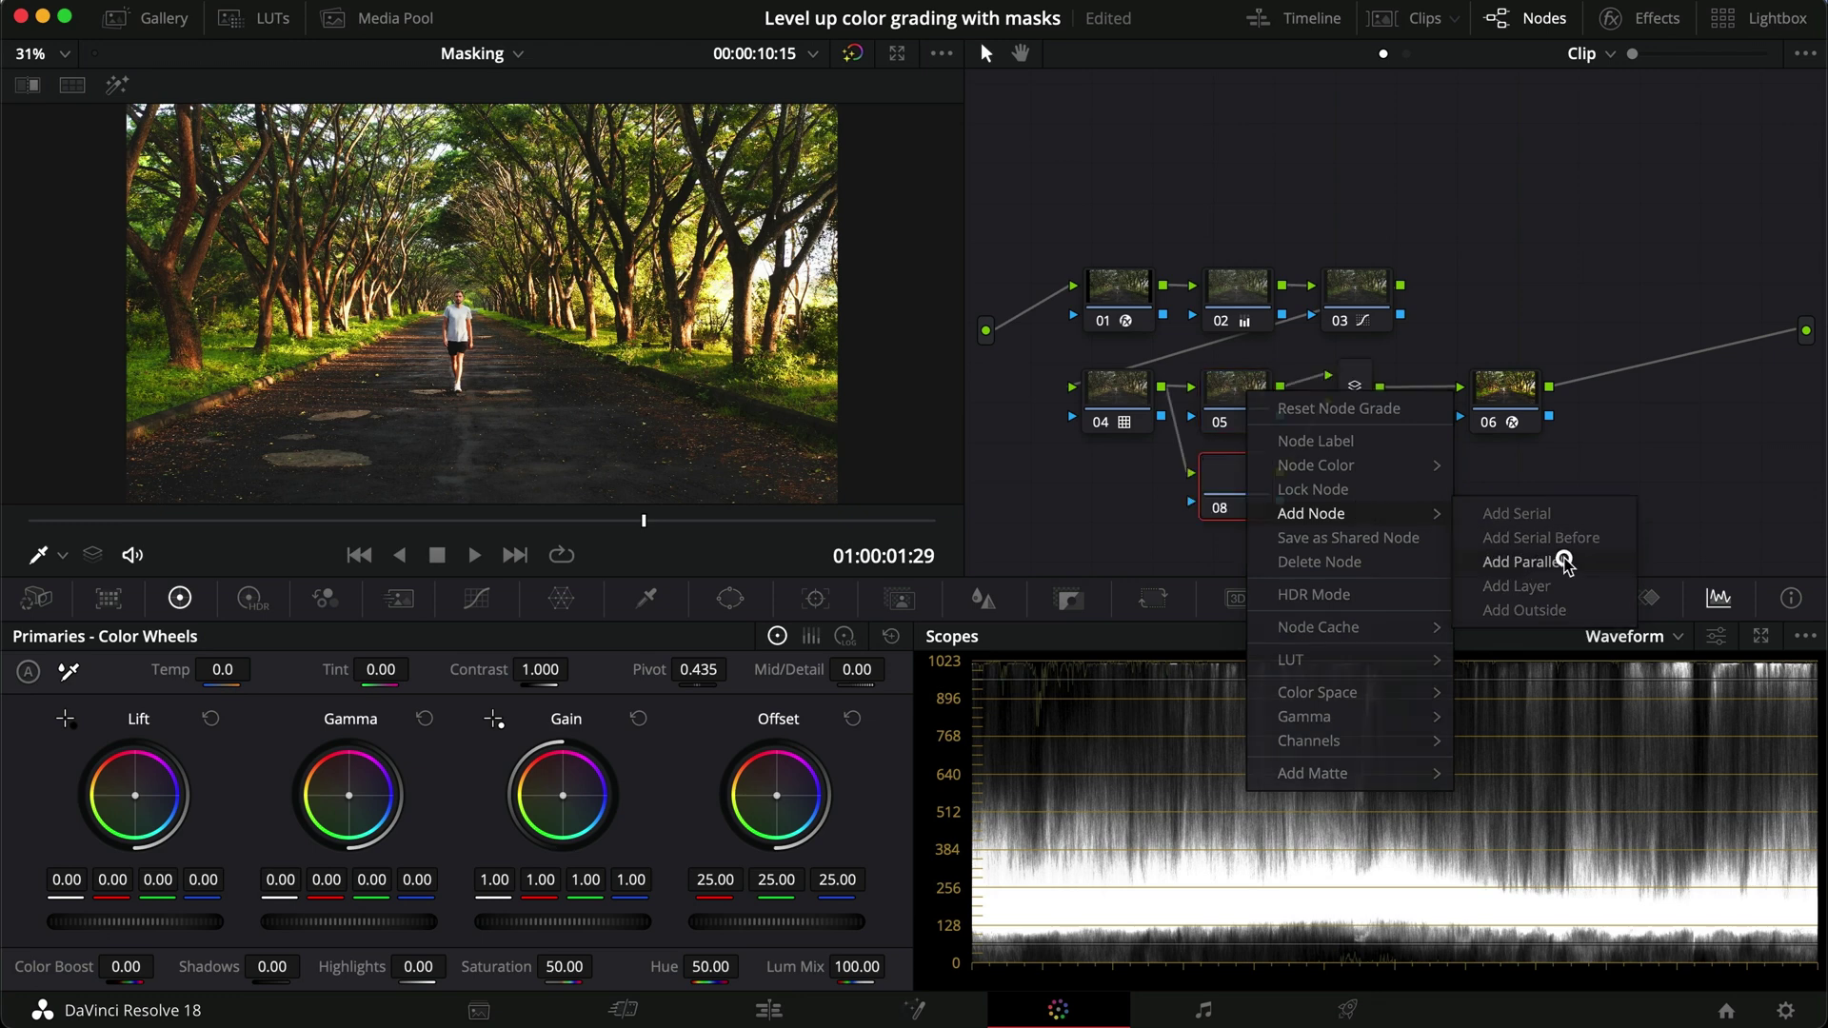
{"action": "key", "text": "alt+a"}
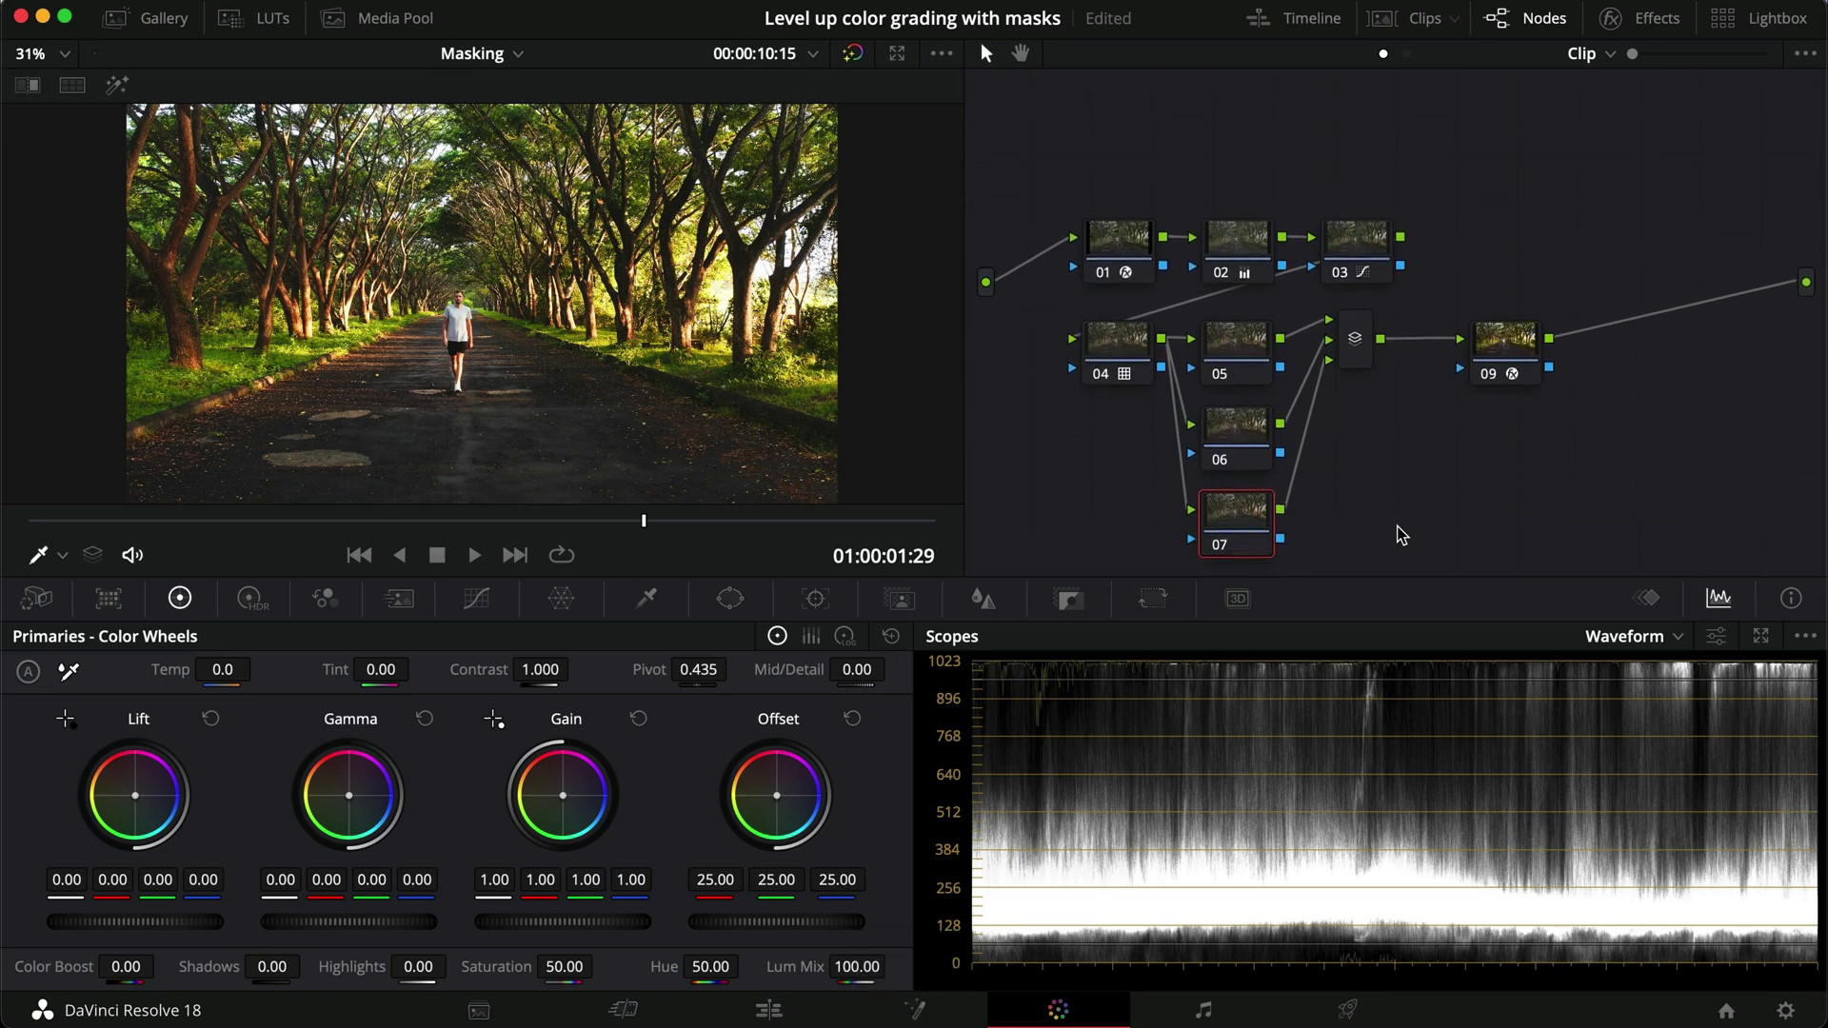
{"action": "left_click", "coordinate": [1233, 365]}
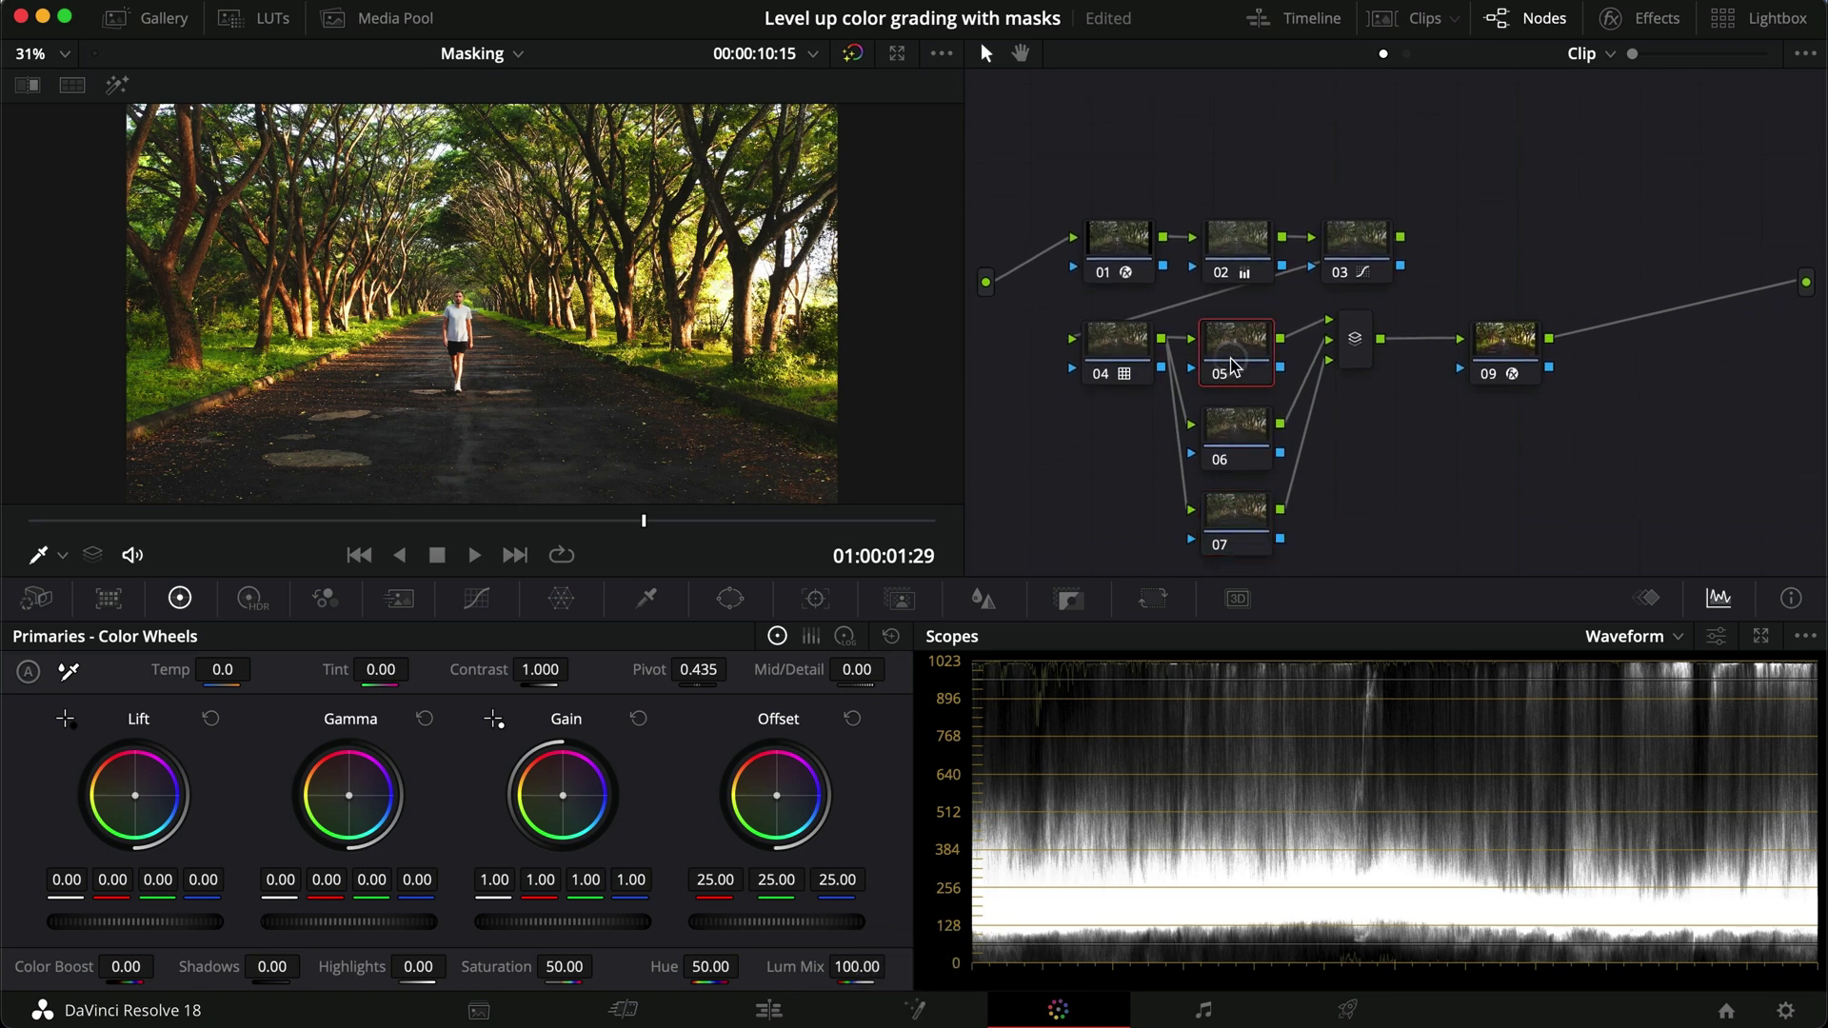
Step: Add a Linear rectangle window to node 05 and move it to the frame's left edge
{"action": "left_click", "coordinate": [740, 608]}
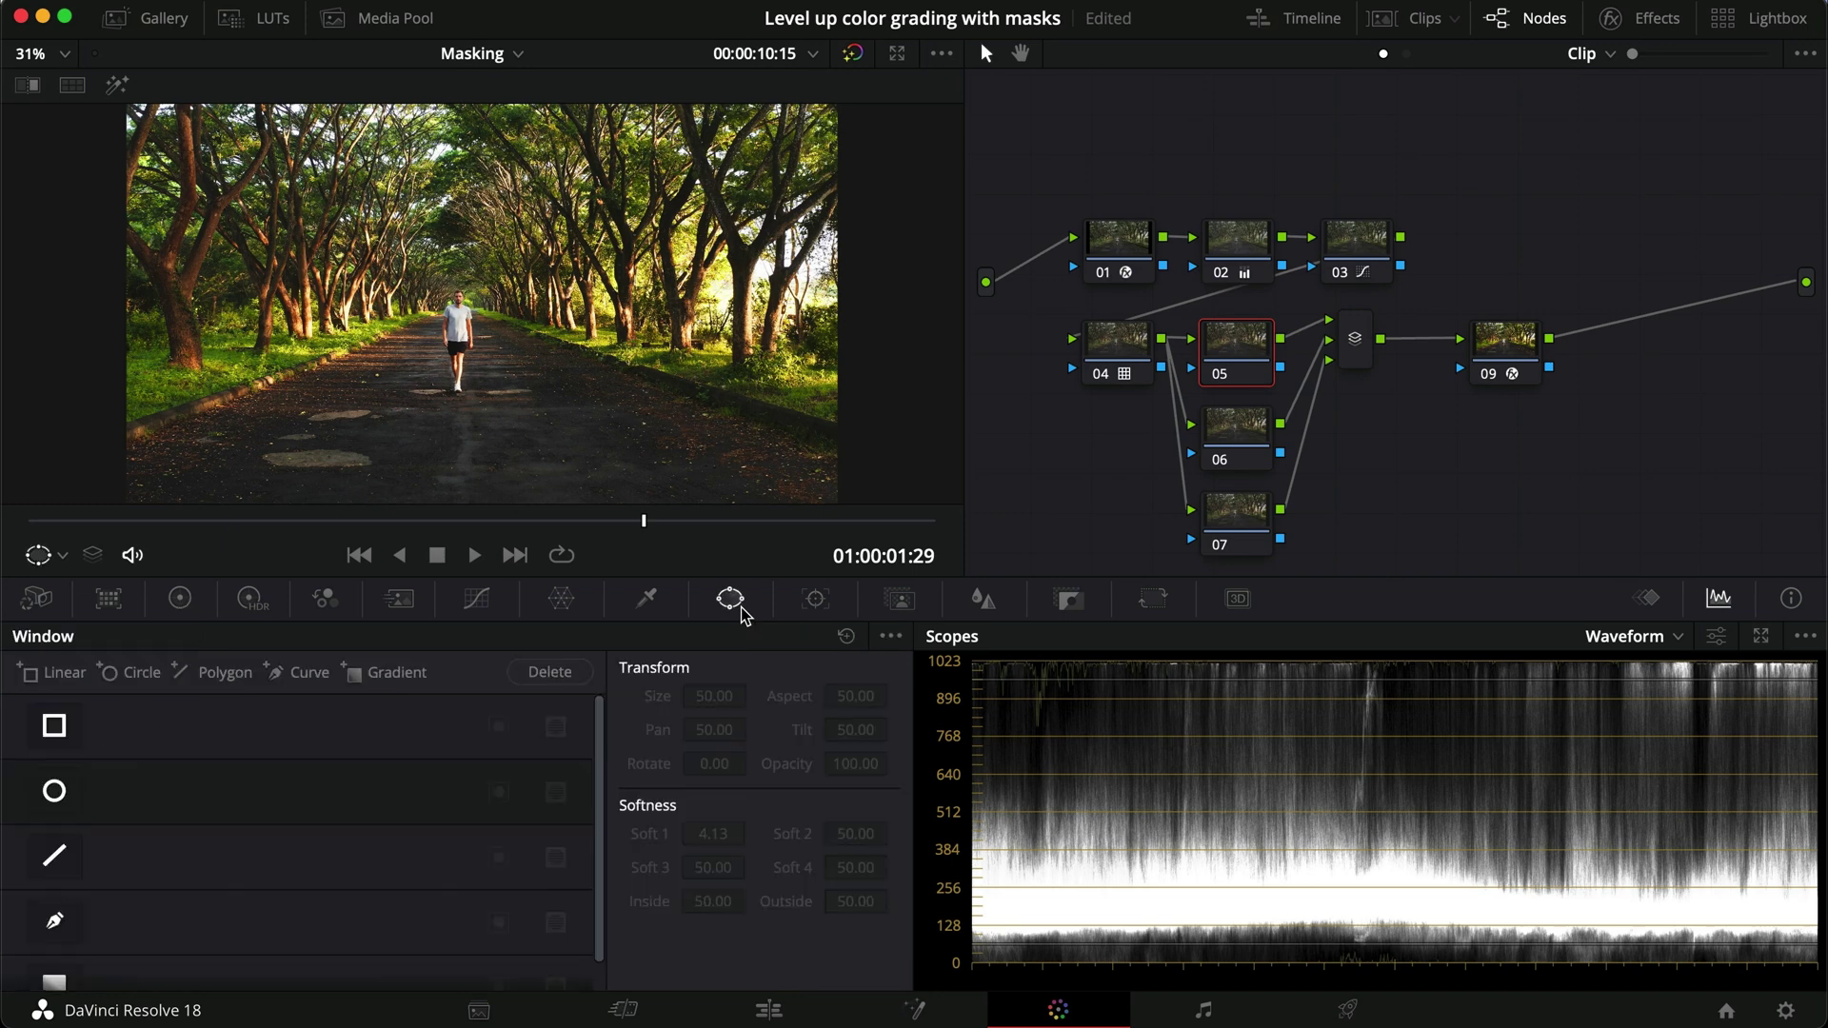
{"action": "left_click", "coordinate": [54, 726]}
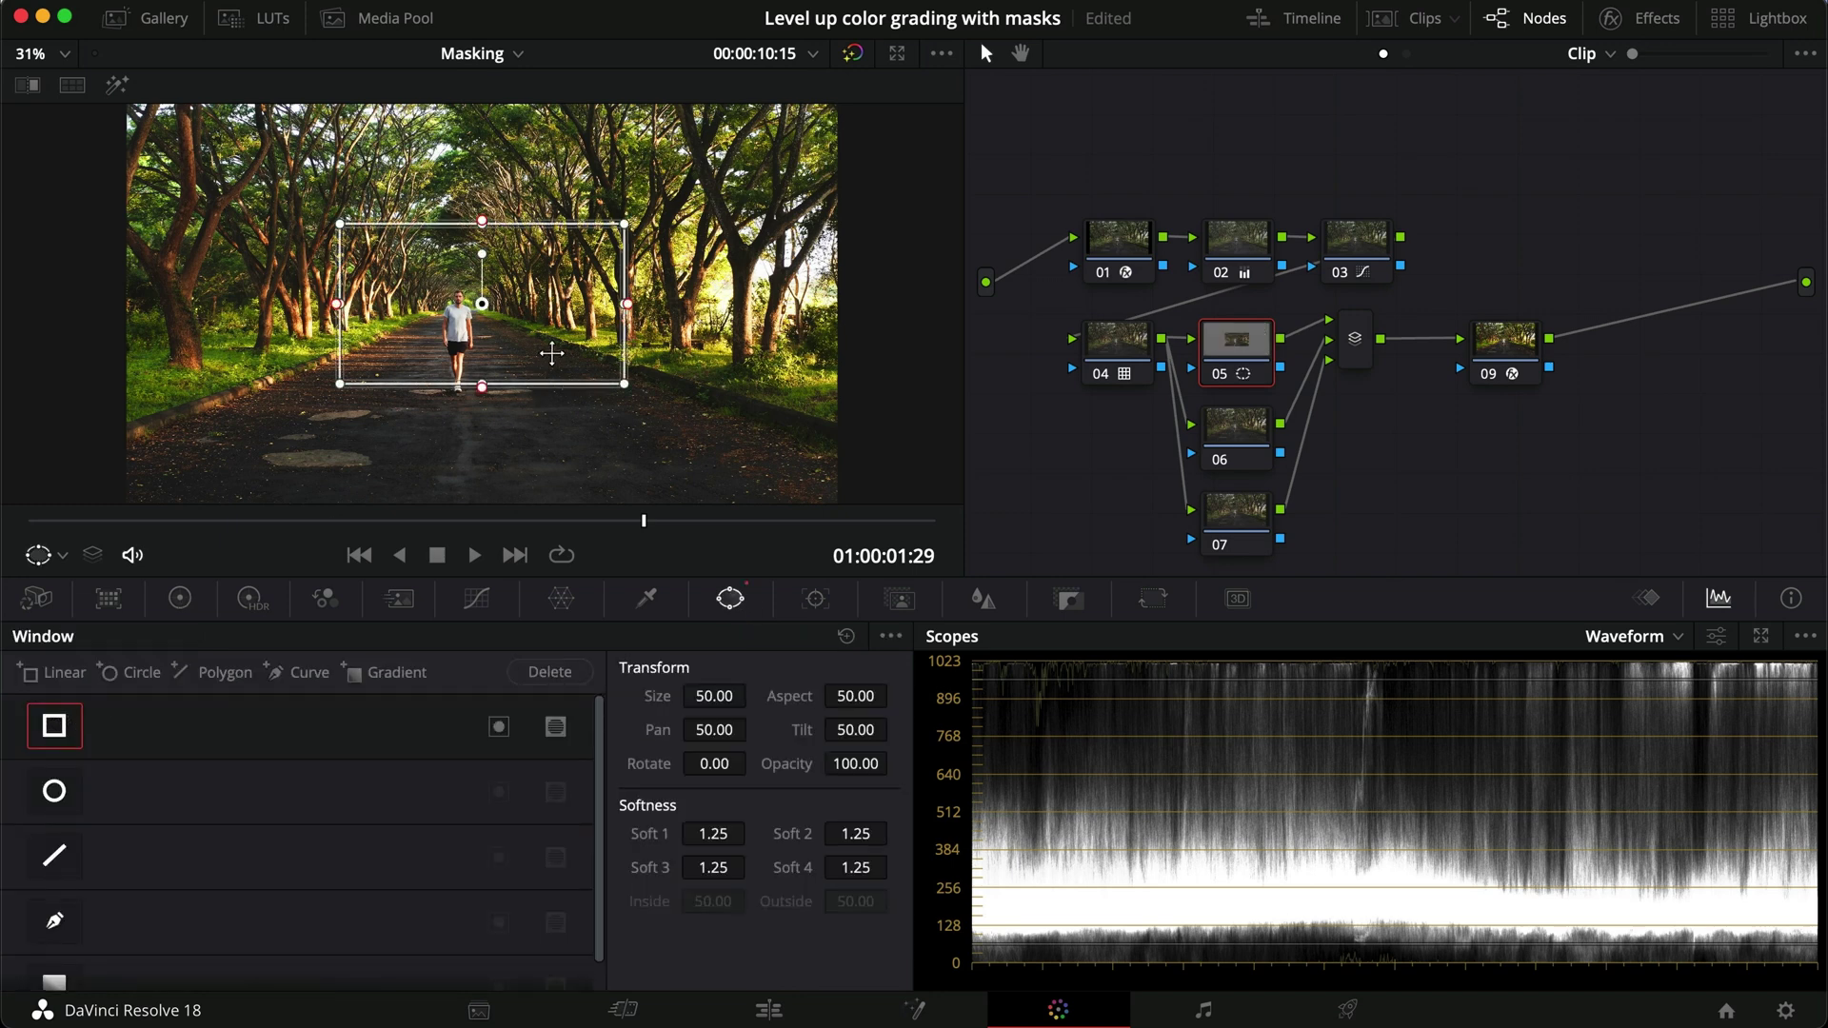
{"action": "left_click_drag", "start_coordinate": [552, 354], "coordinate": [244, 543]}
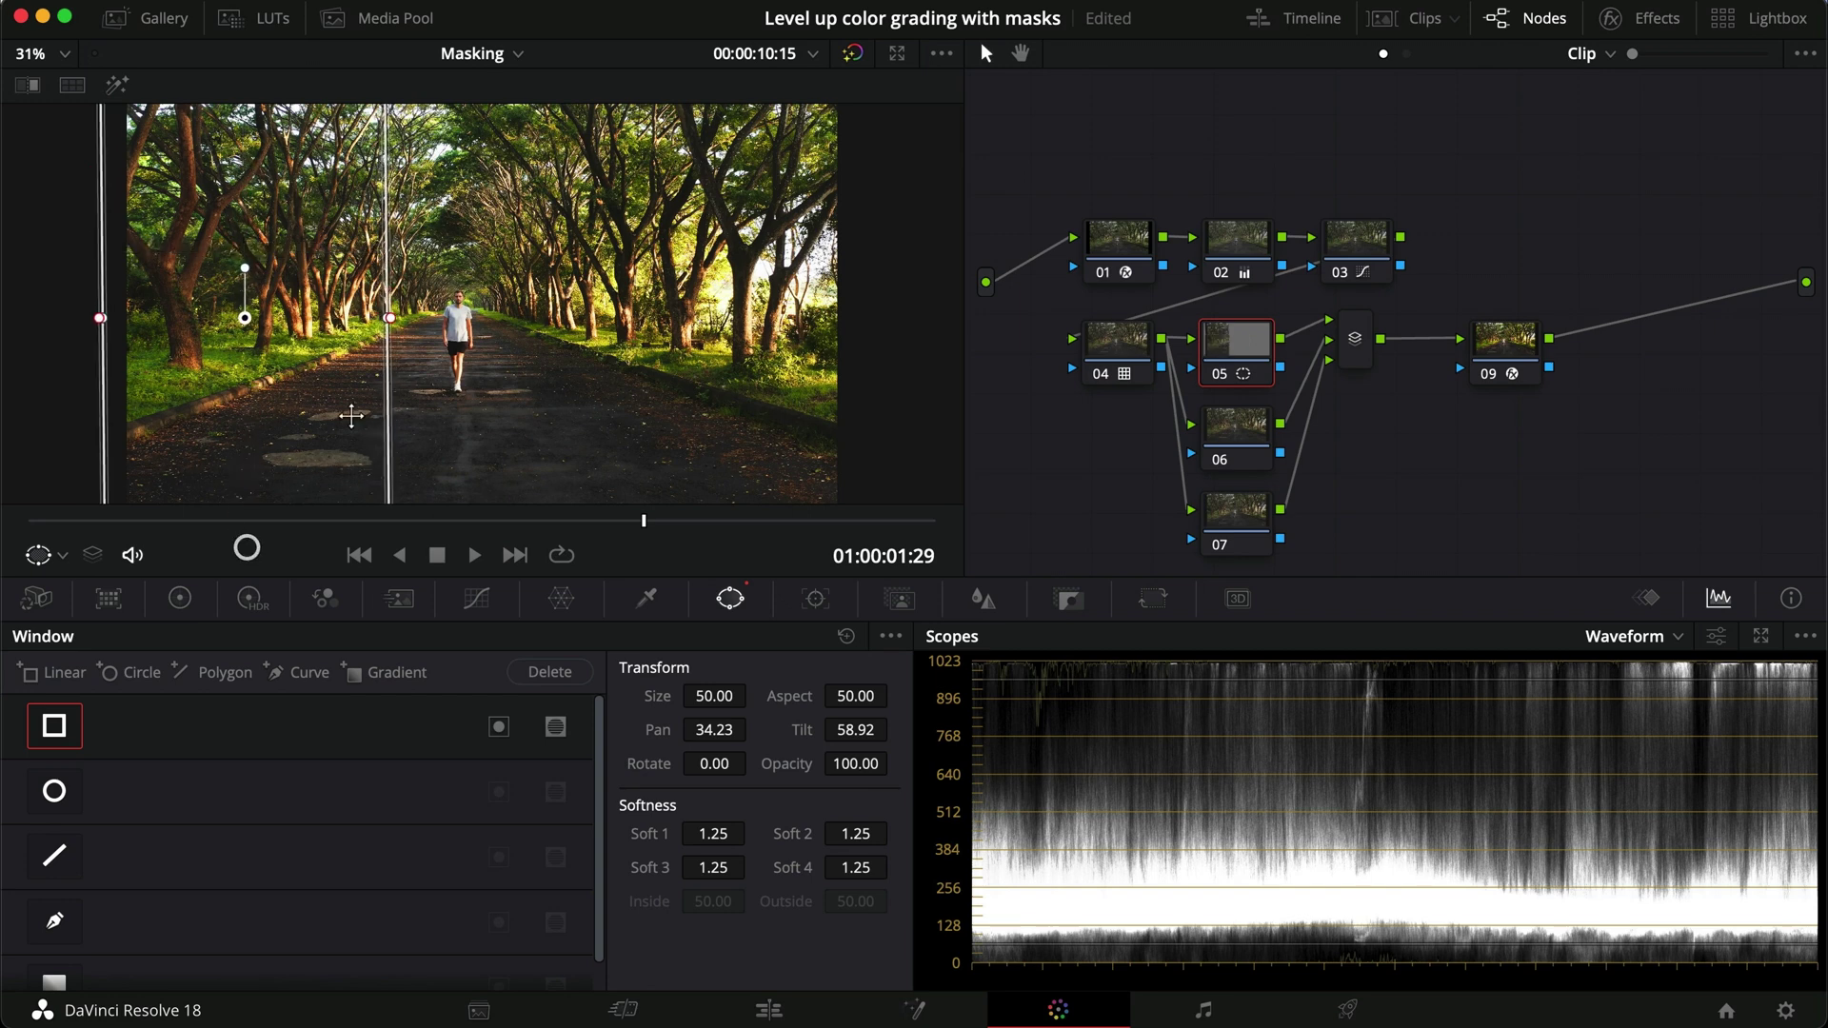
{"action": "scroll", "coordinate": [403, 362], "scroll_direction": "down", "scroll_amount": 5}
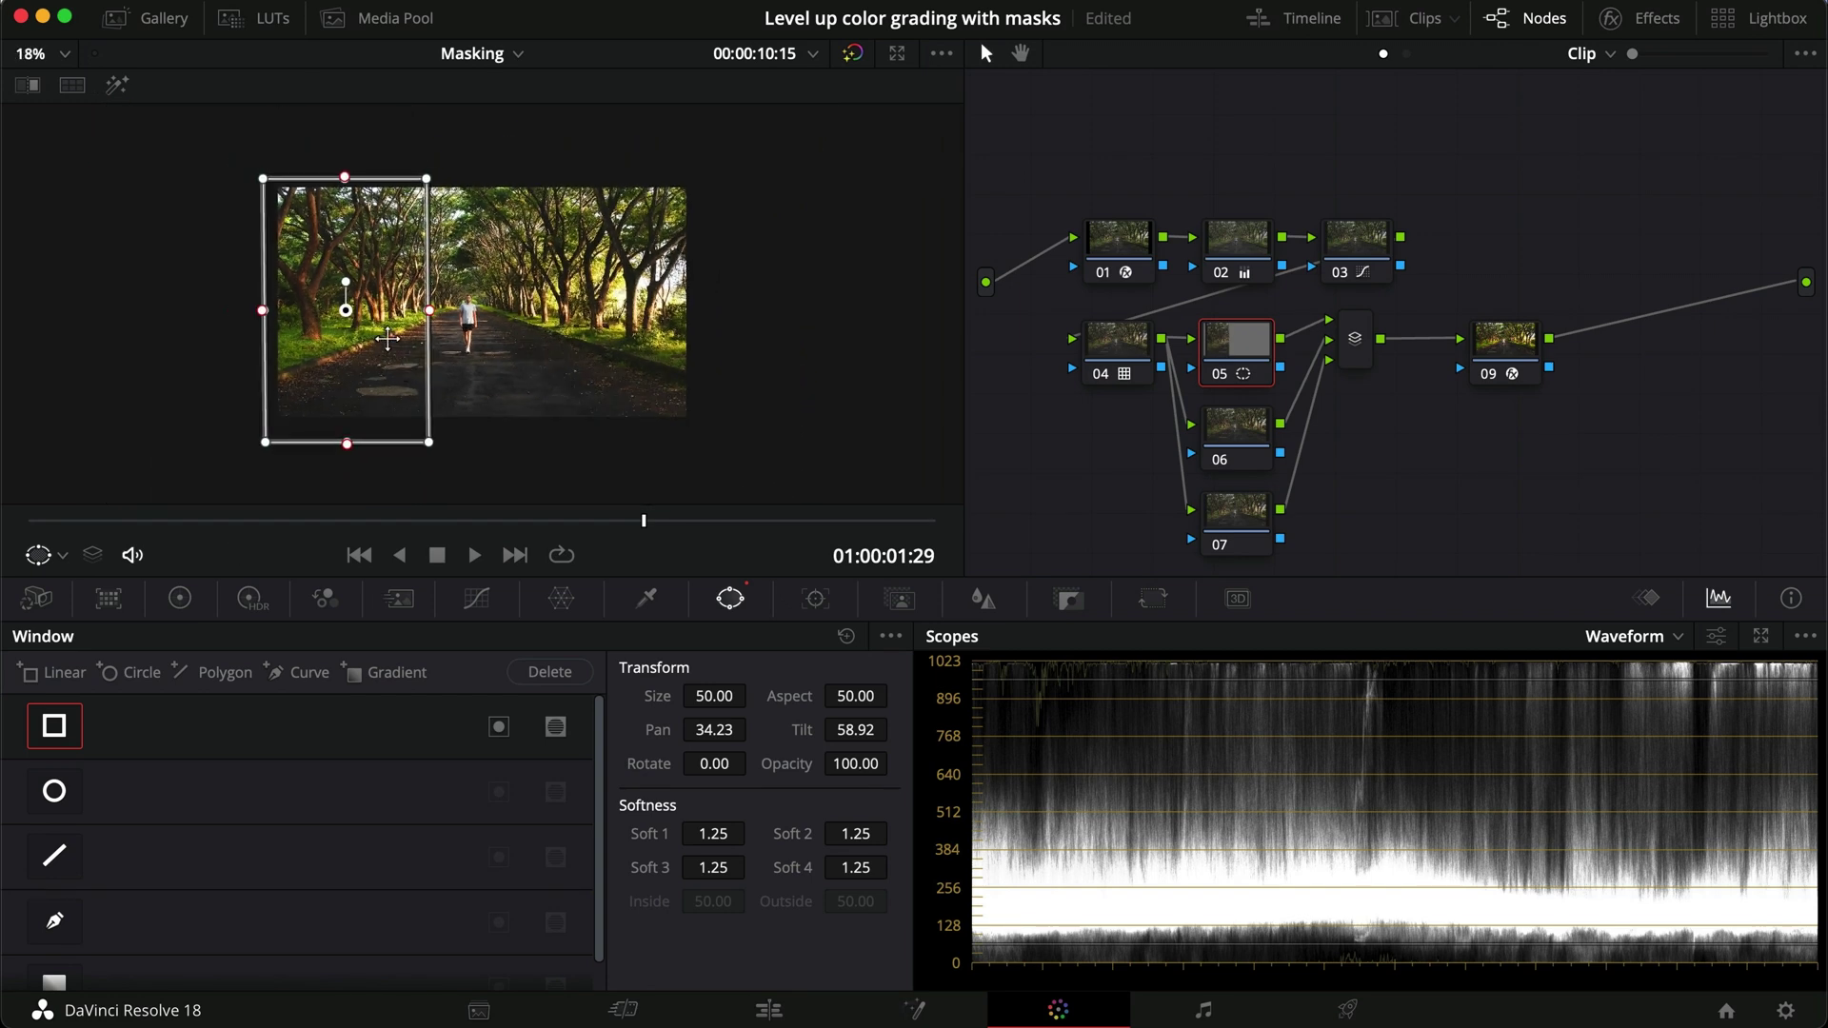
{"action": "left_click_drag", "start_coordinate": [388, 338], "coordinate": [532, 312]}
Step: Feather the window's right edge with Soft 3 at 100, checking the matte in highlight view
{"action": "key", "text": "shift+h"}
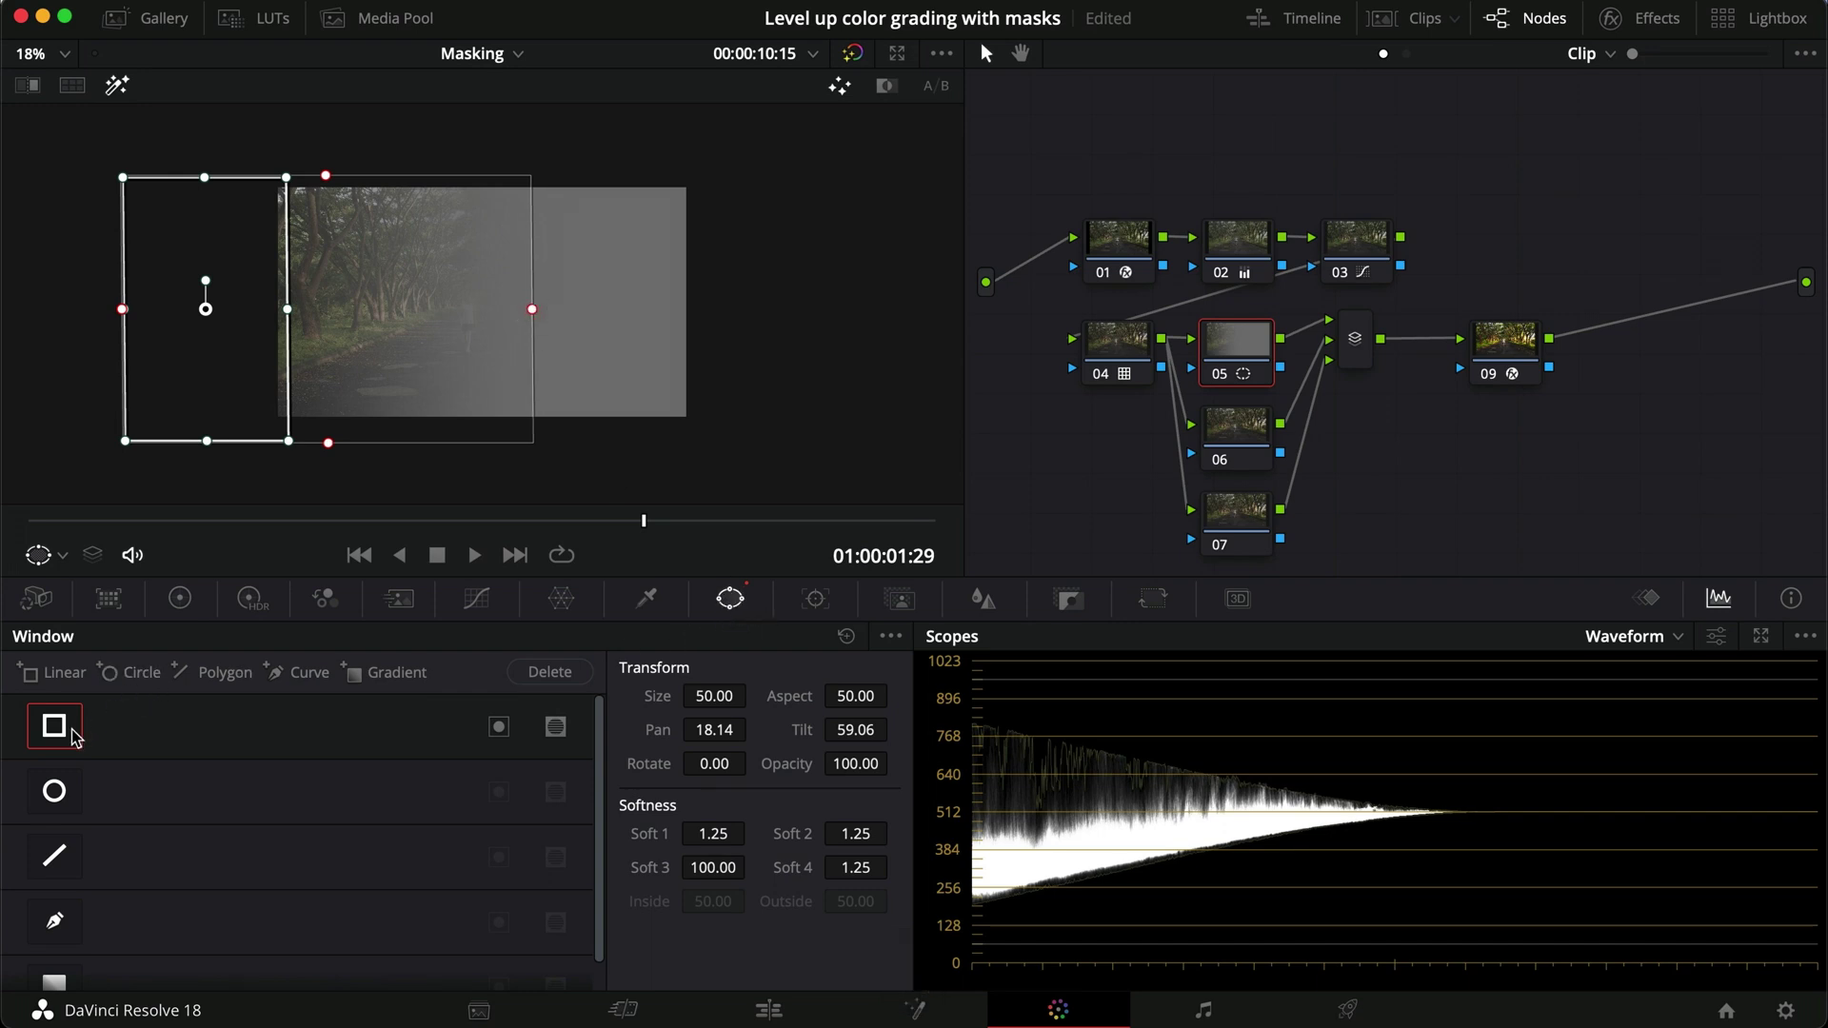
{"action": "left_click_drag", "start_coordinate": [531, 312], "coordinate": [528, 312]}
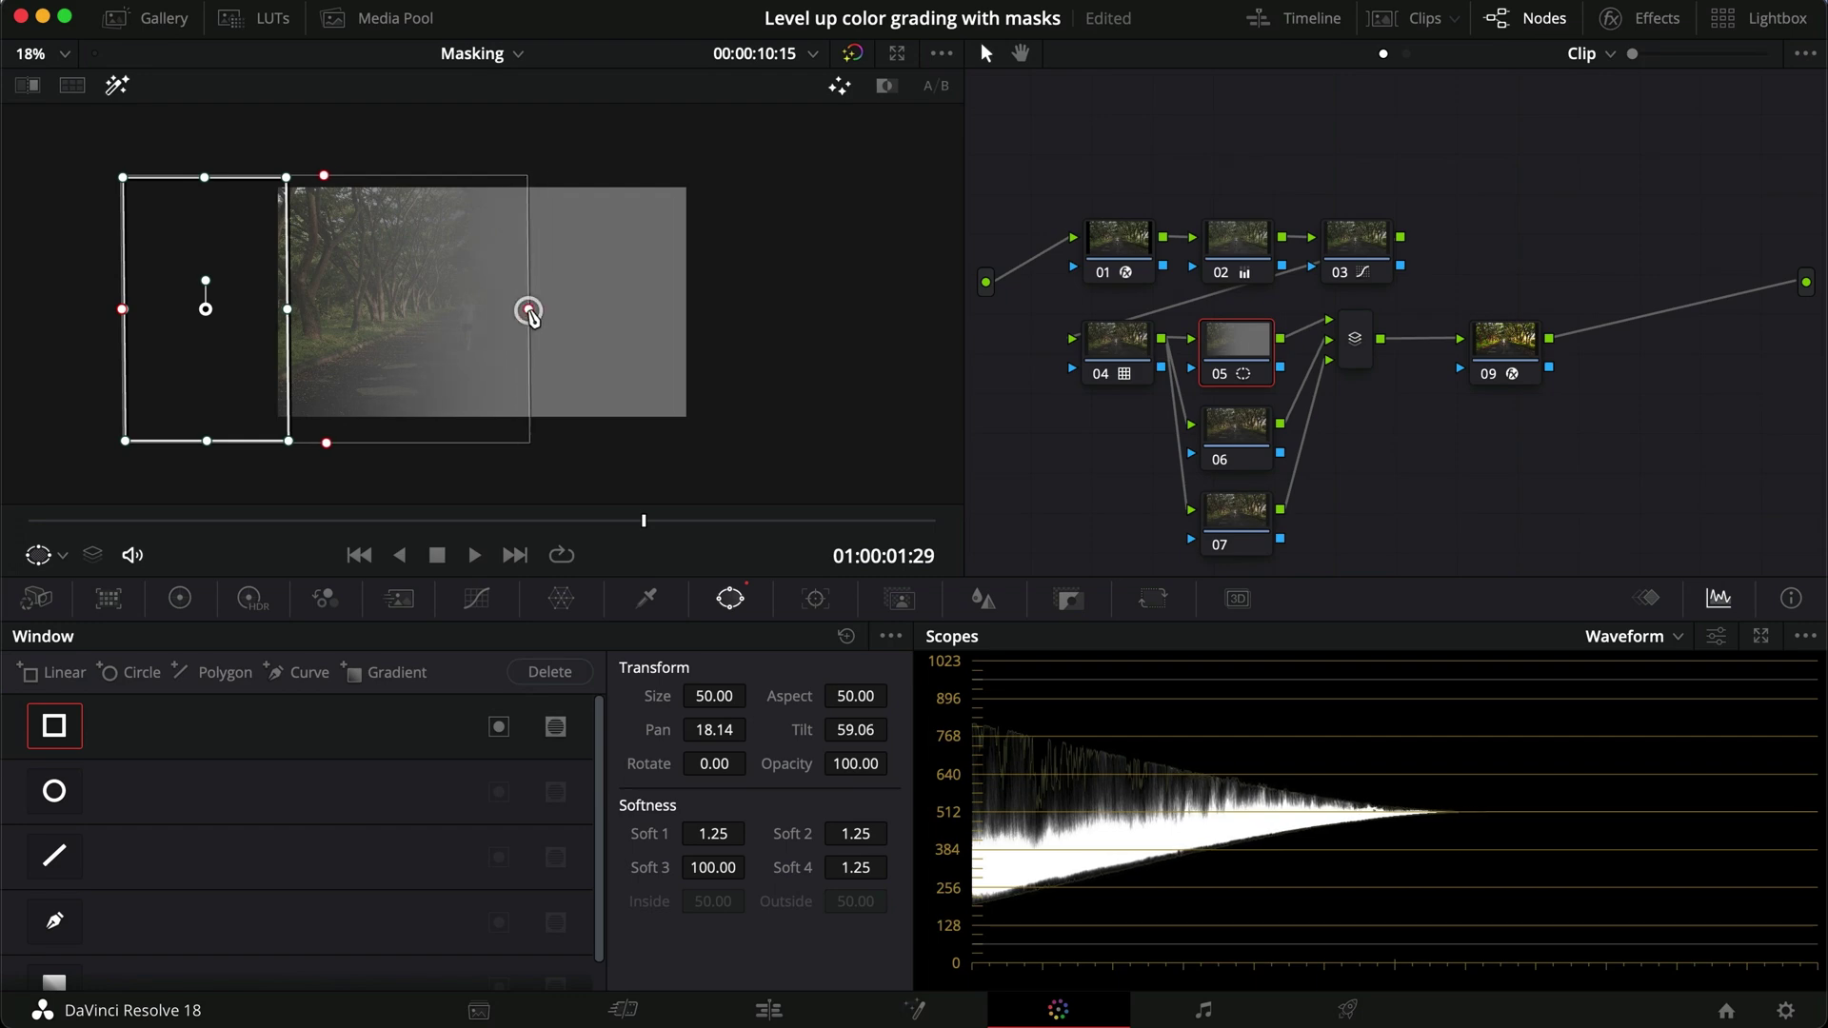
{"action": "key", "text": "shift+h"}
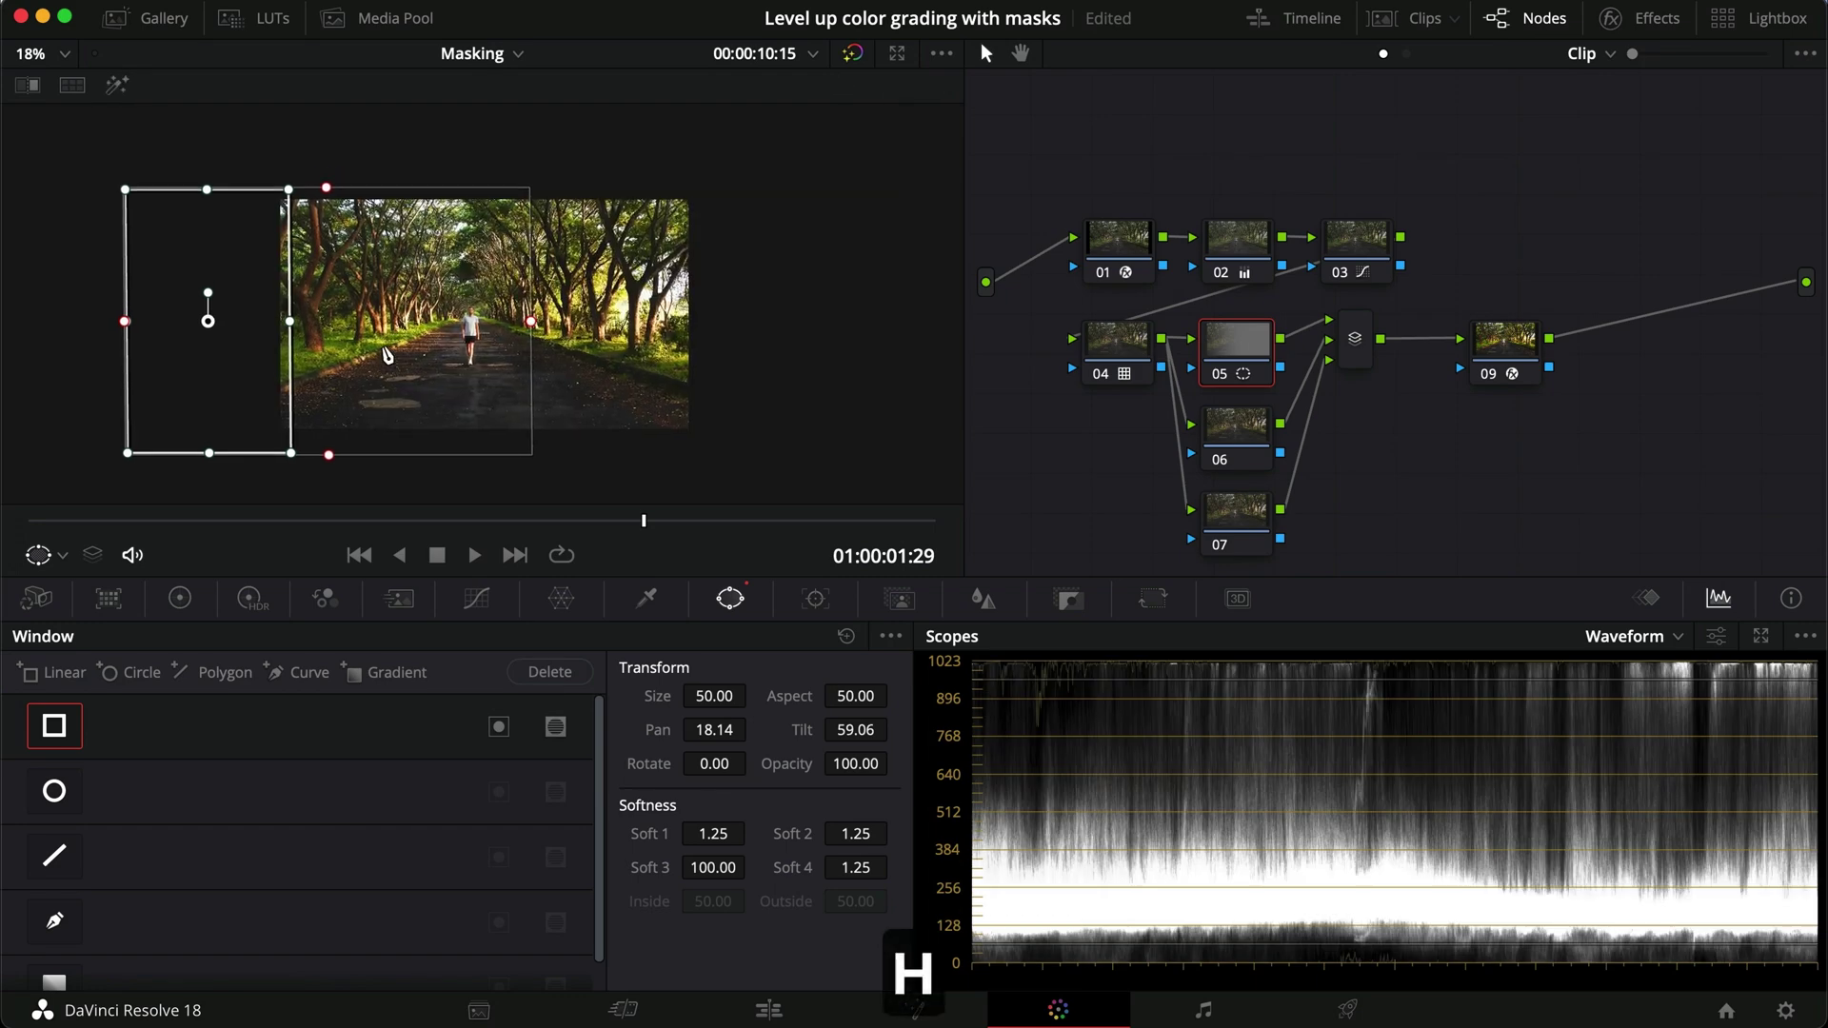
{"action": "scroll", "coordinate": [385, 354], "scroll_direction": "up", "scroll_amount": 3}
{"action": "scroll", "coordinate": [385, 354], "scroll_direction": "down", "scroll_amount": 3}
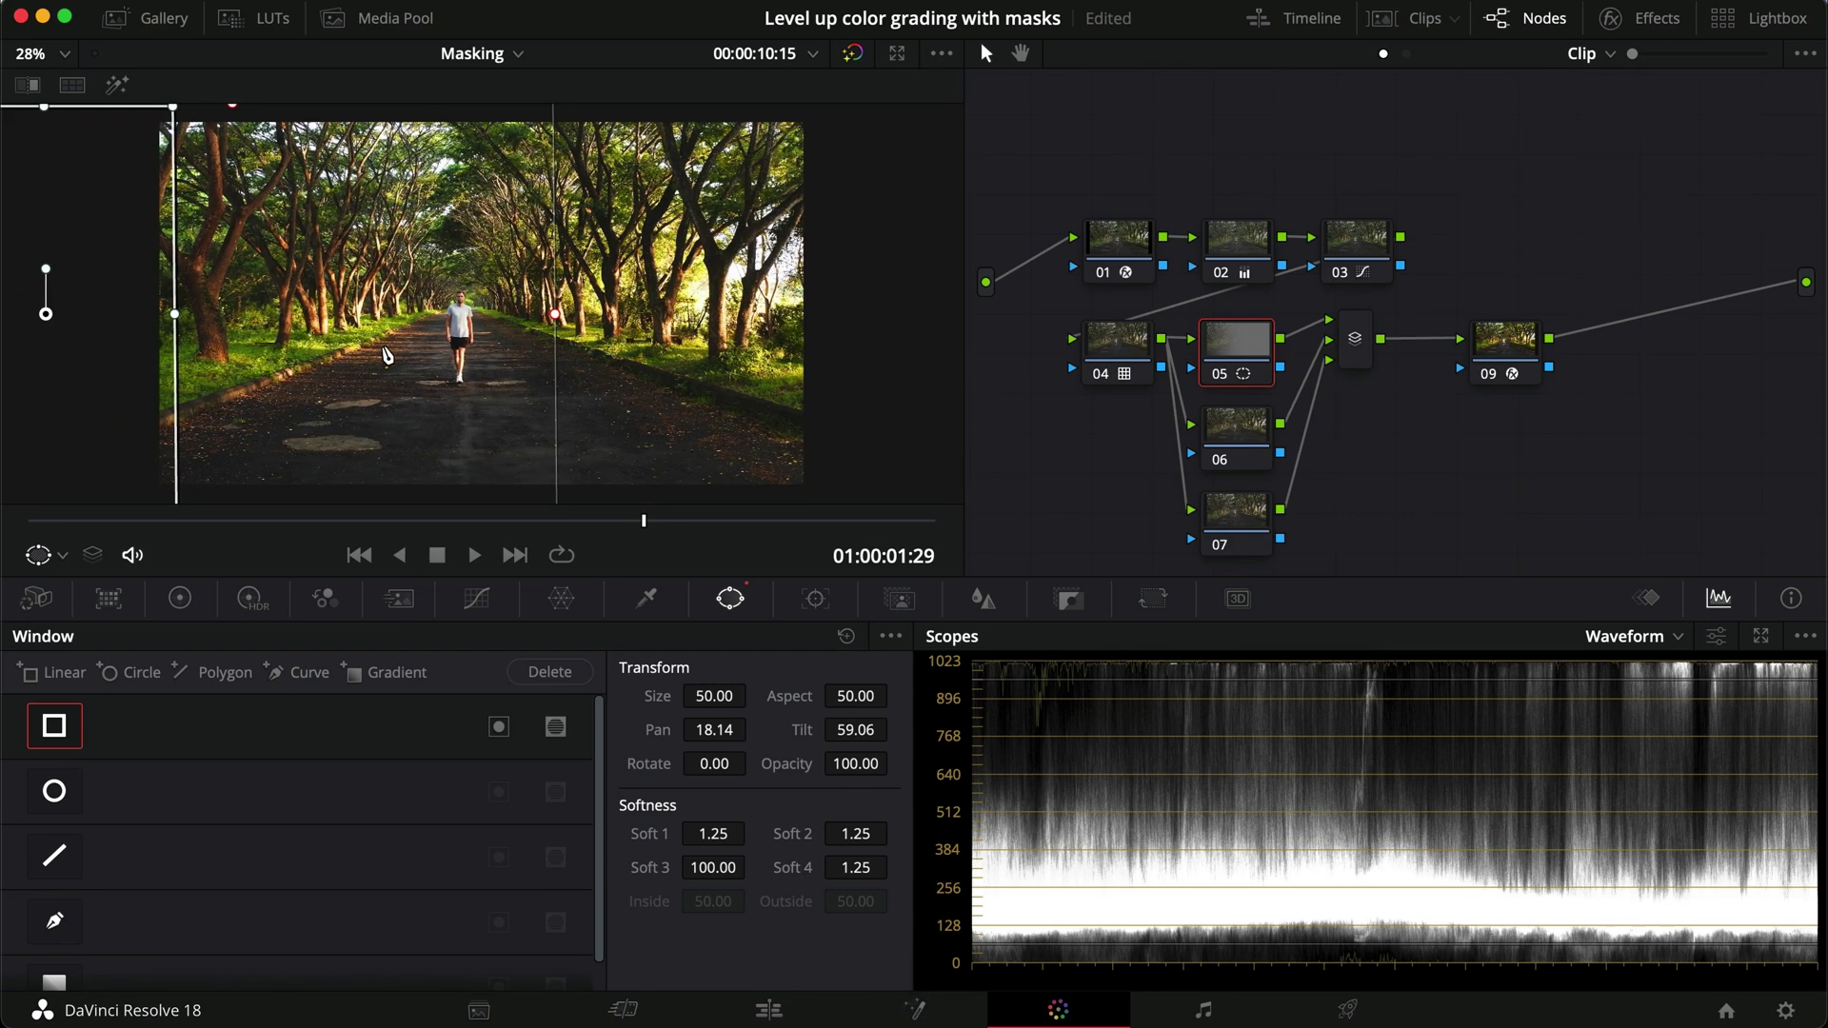
{"action": "left_click", "coordinate": [182, 602]}
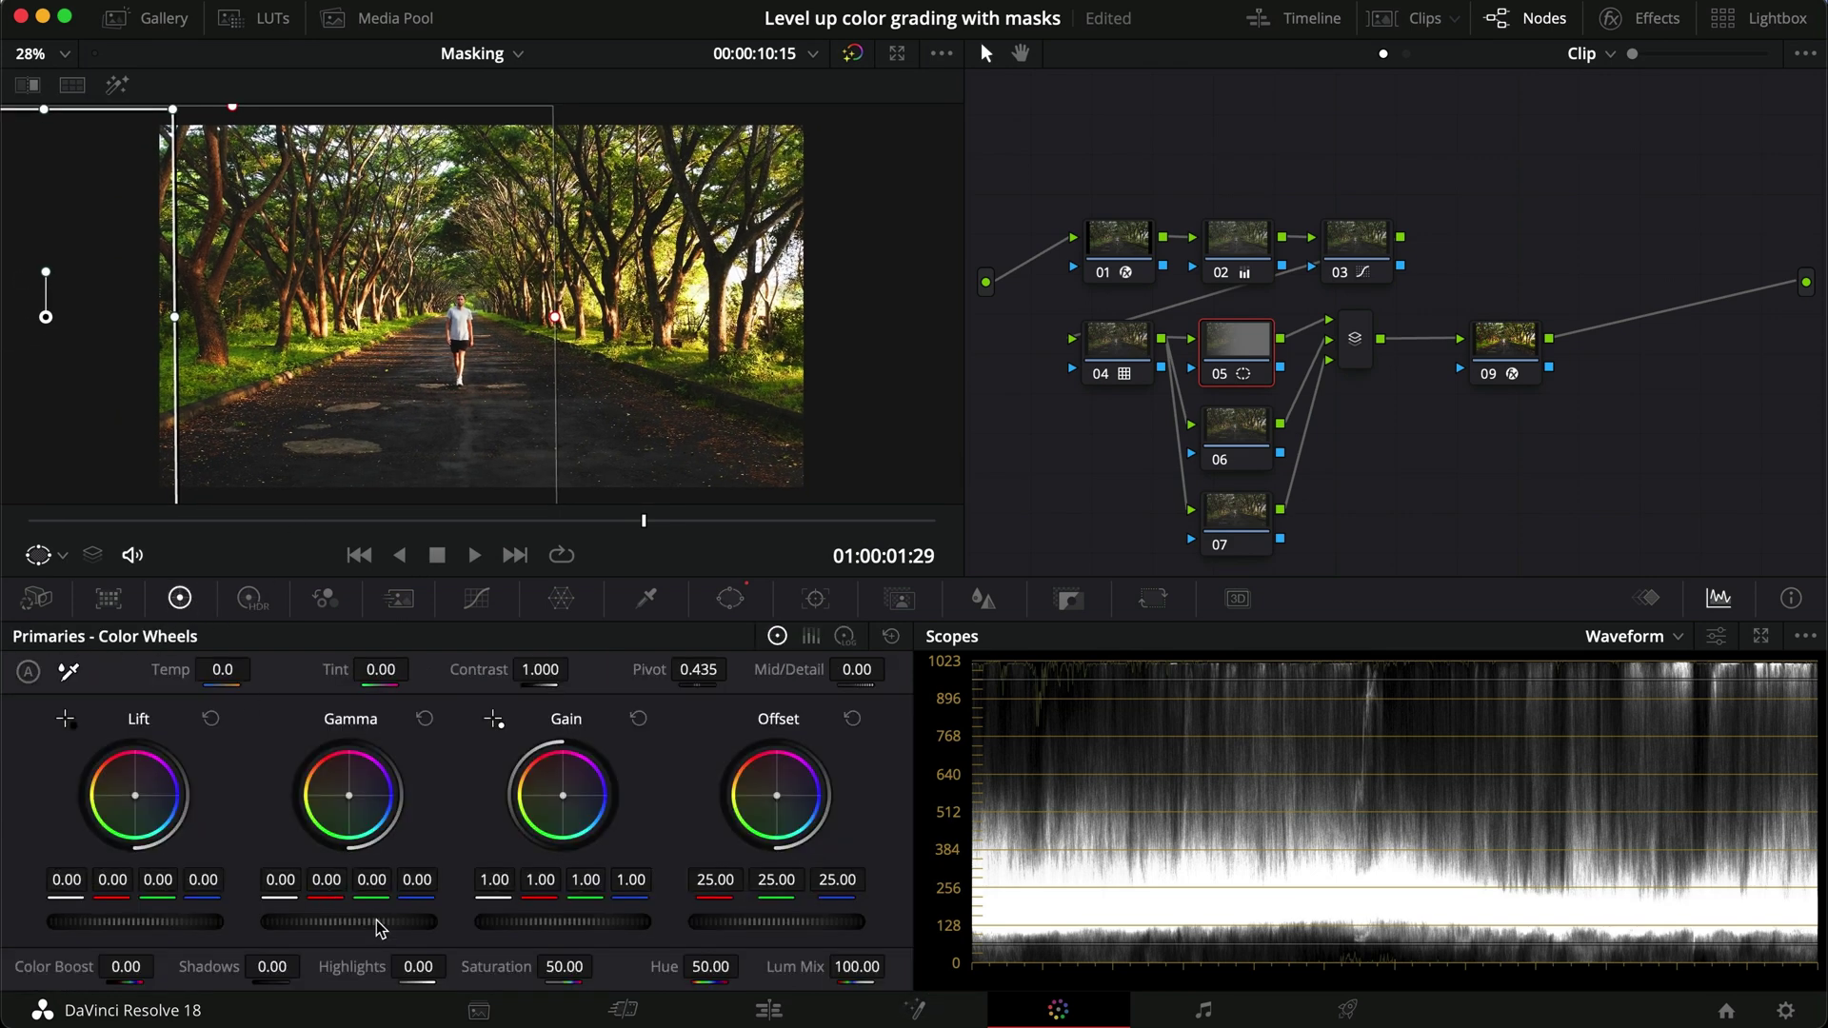
Step: Lower node 05's Gamma and Lift master wheels to -0.08 to darken the left side
{"action": "left_click_drag", "start_coordinate": [378, 928], "coordinate": [122, 914]}
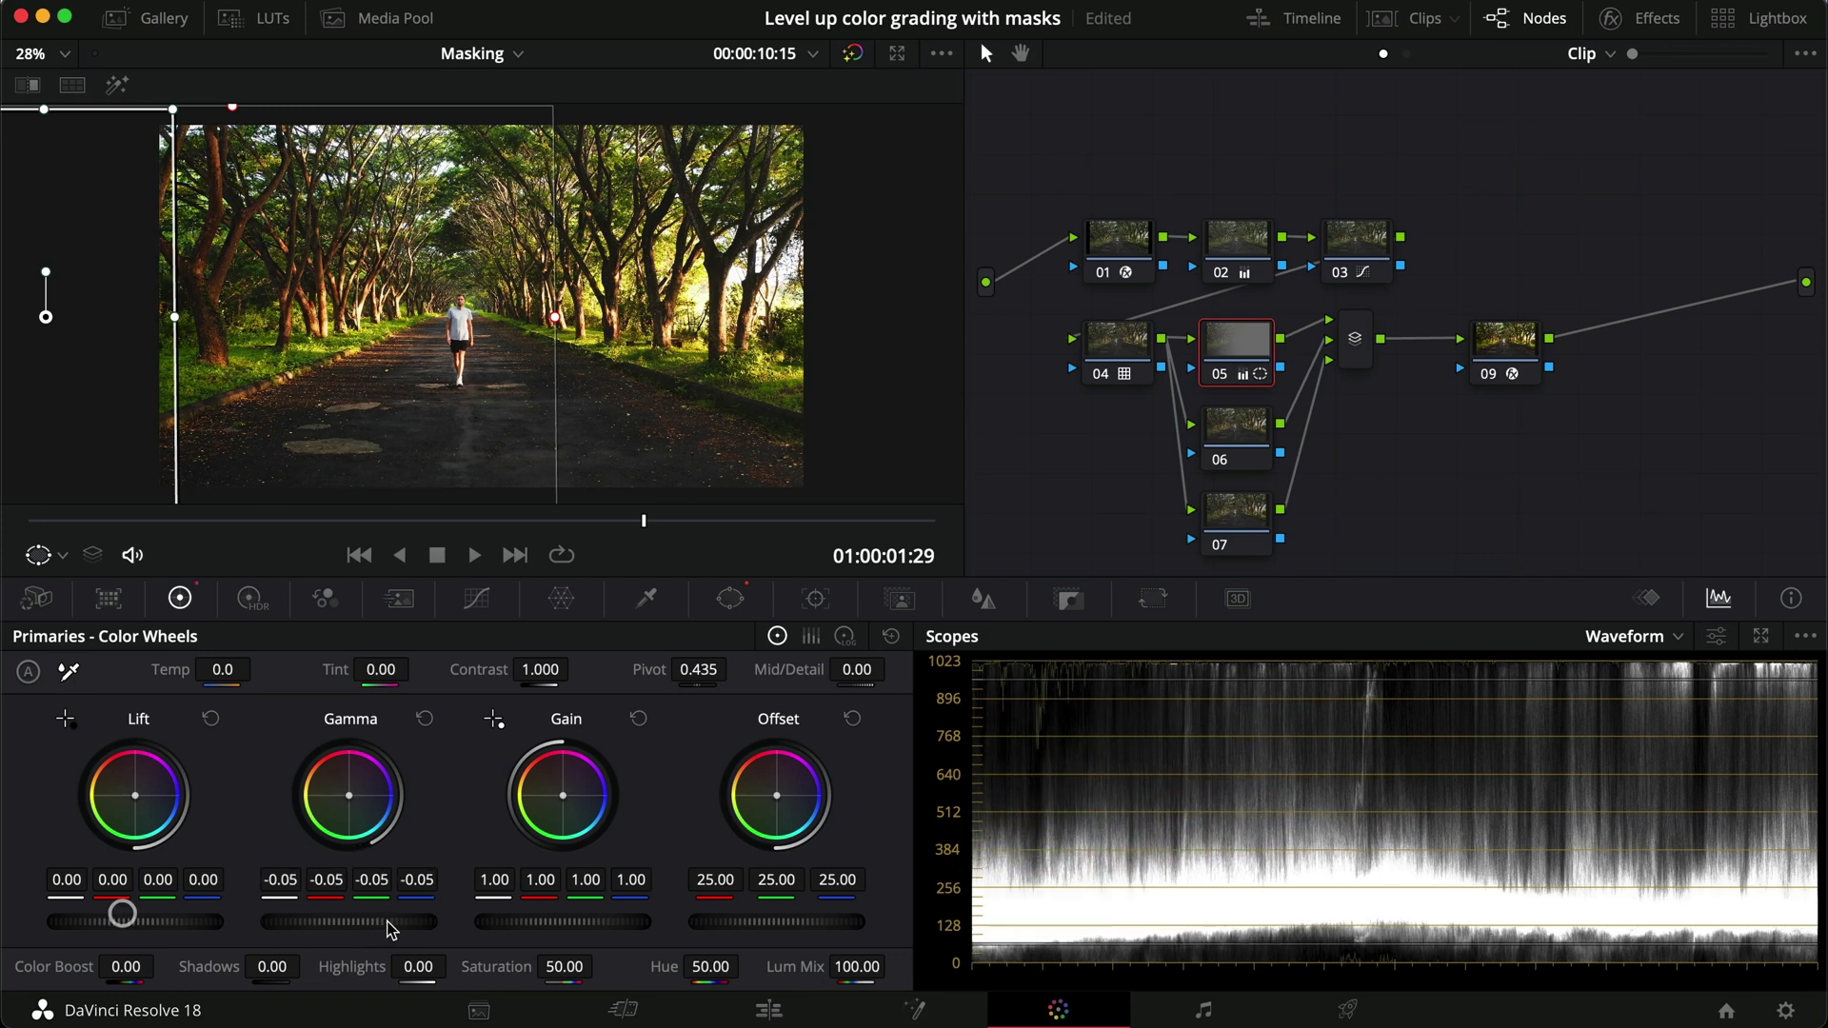
{"action": "left_click_drag", "start_coordinate": [403, 926], "coordinate": [215, 938]}
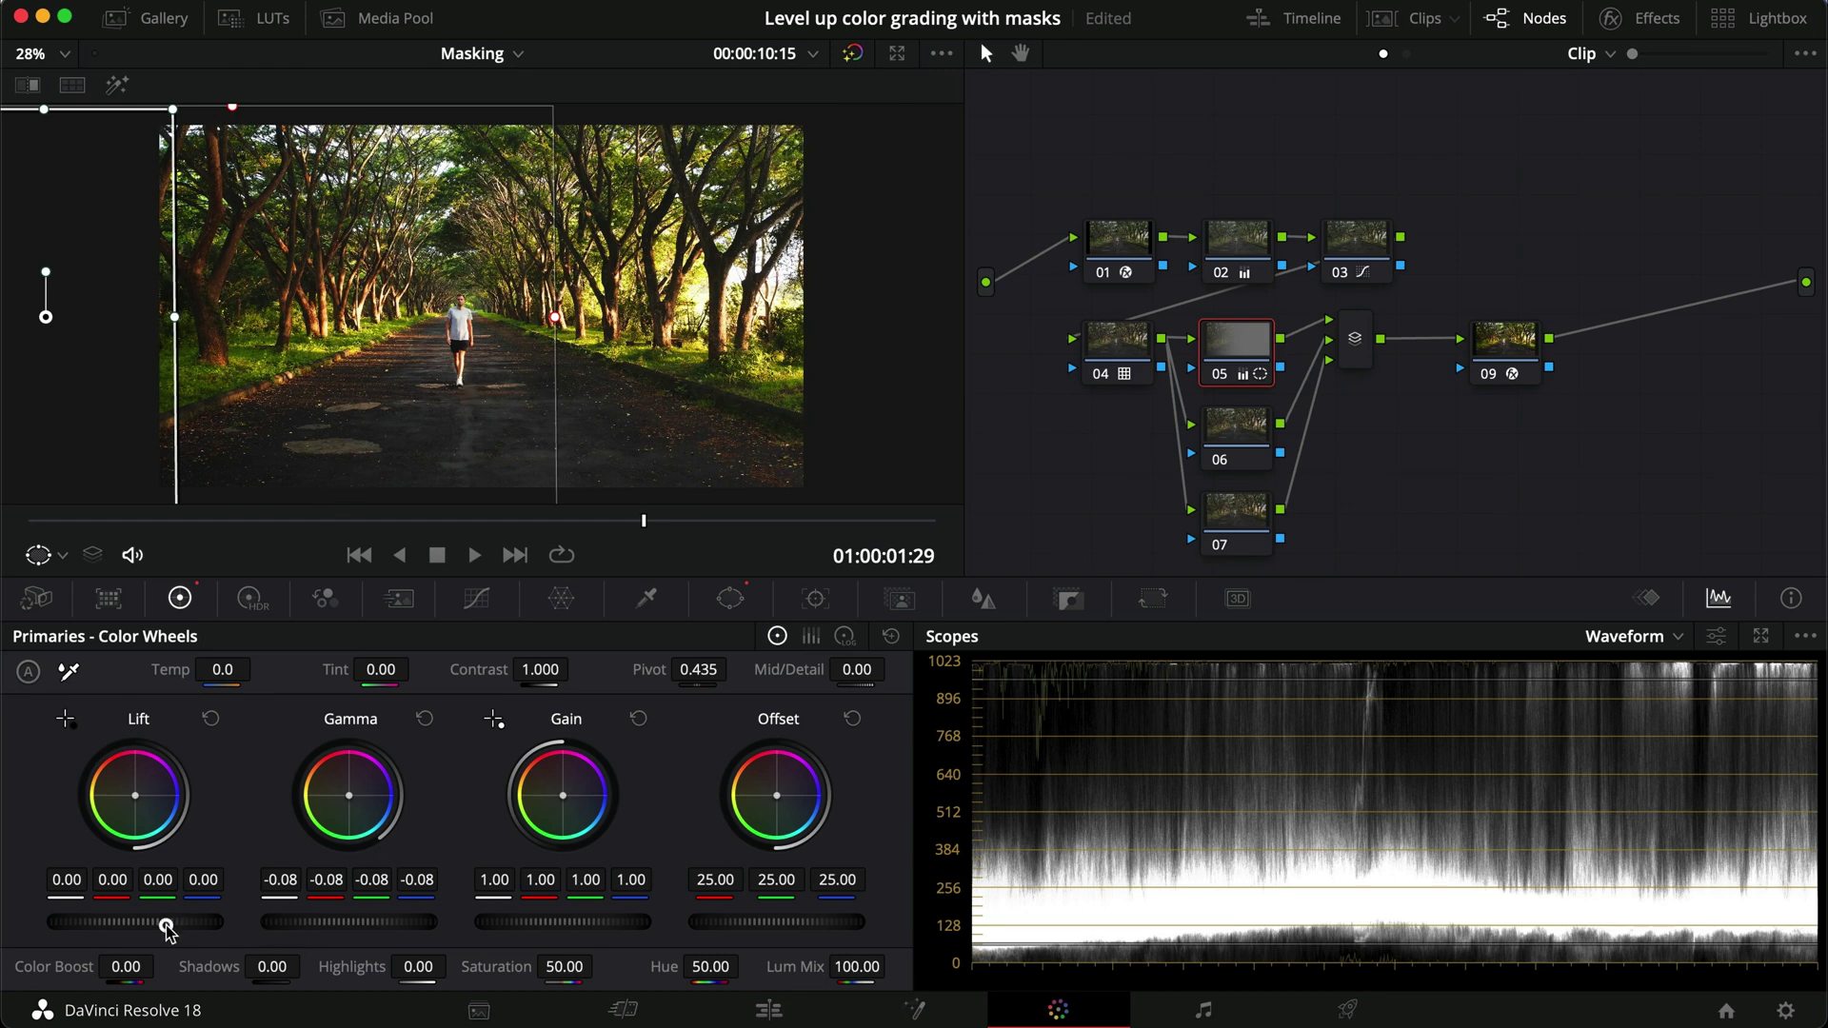
{"action": "left_click_drag", "start_coordinate": [167, 925], "coordinate": [61, 923]}
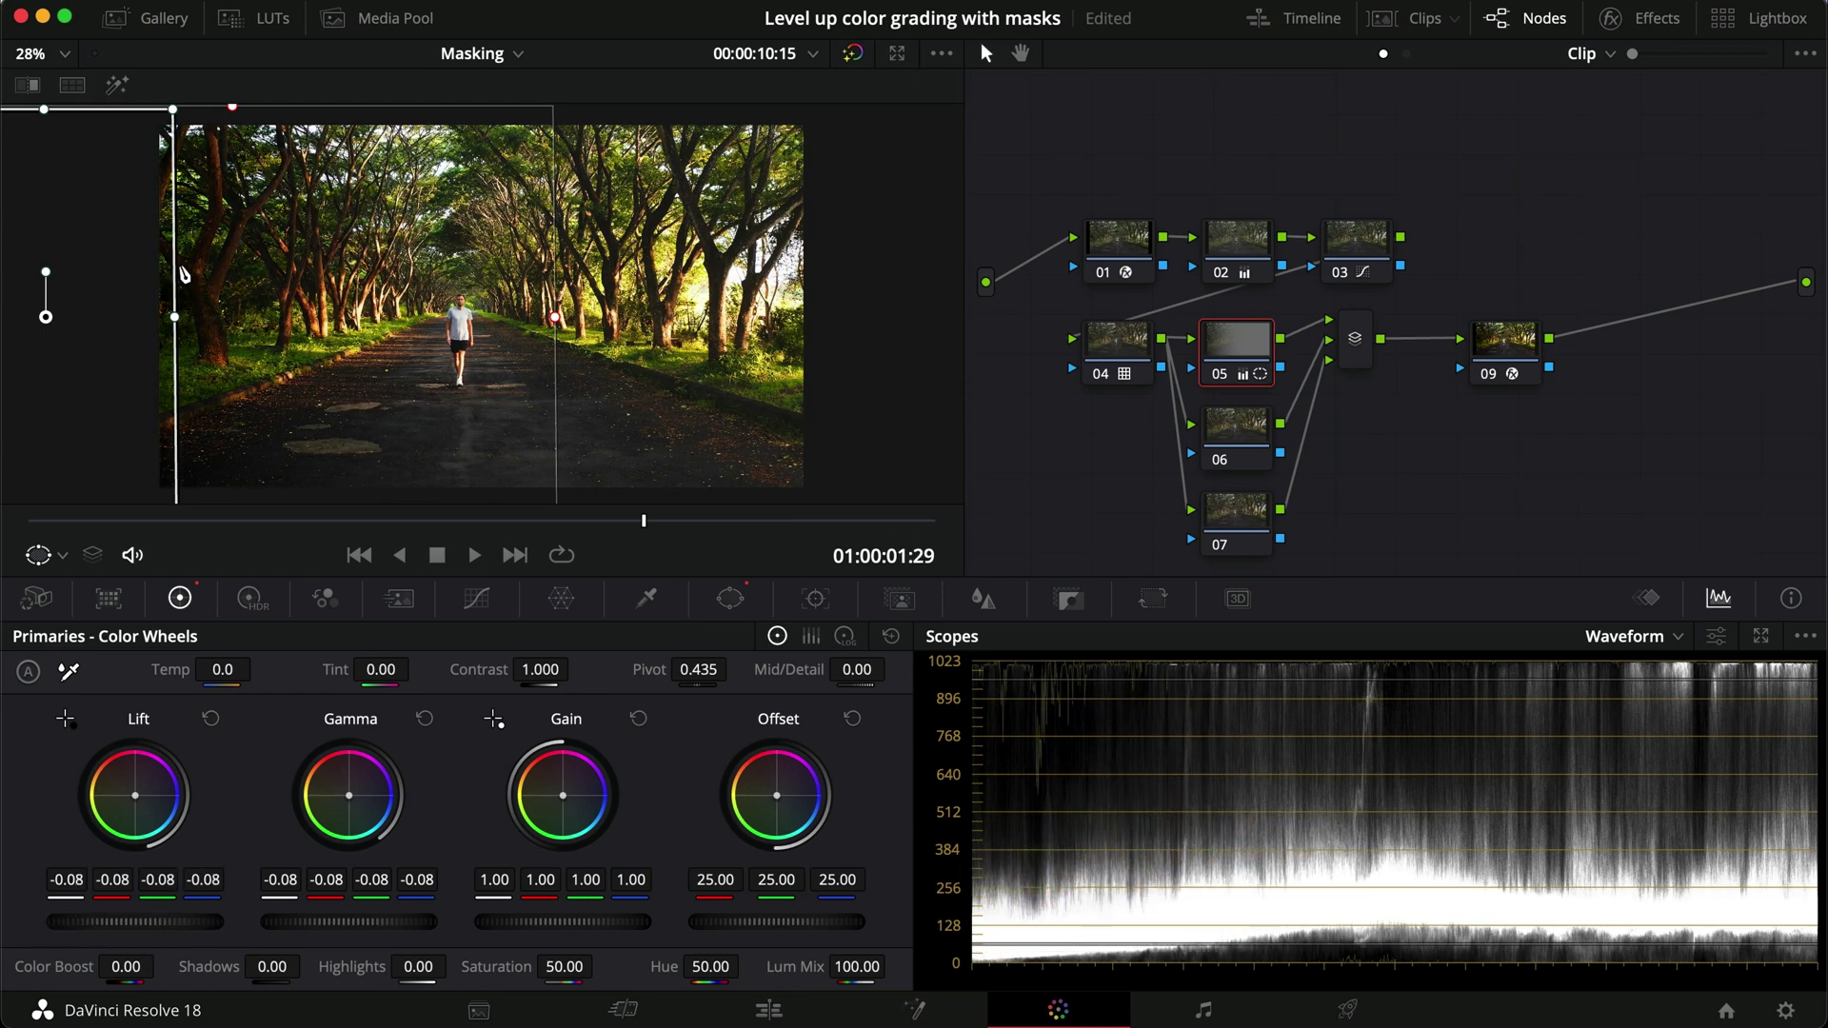
Step: Shape node 05's custom curve with a slightly raised black point and deeper low shadows, comparing with the node bypassed
{"action": "left_click", "coordinate": [479, 600]}
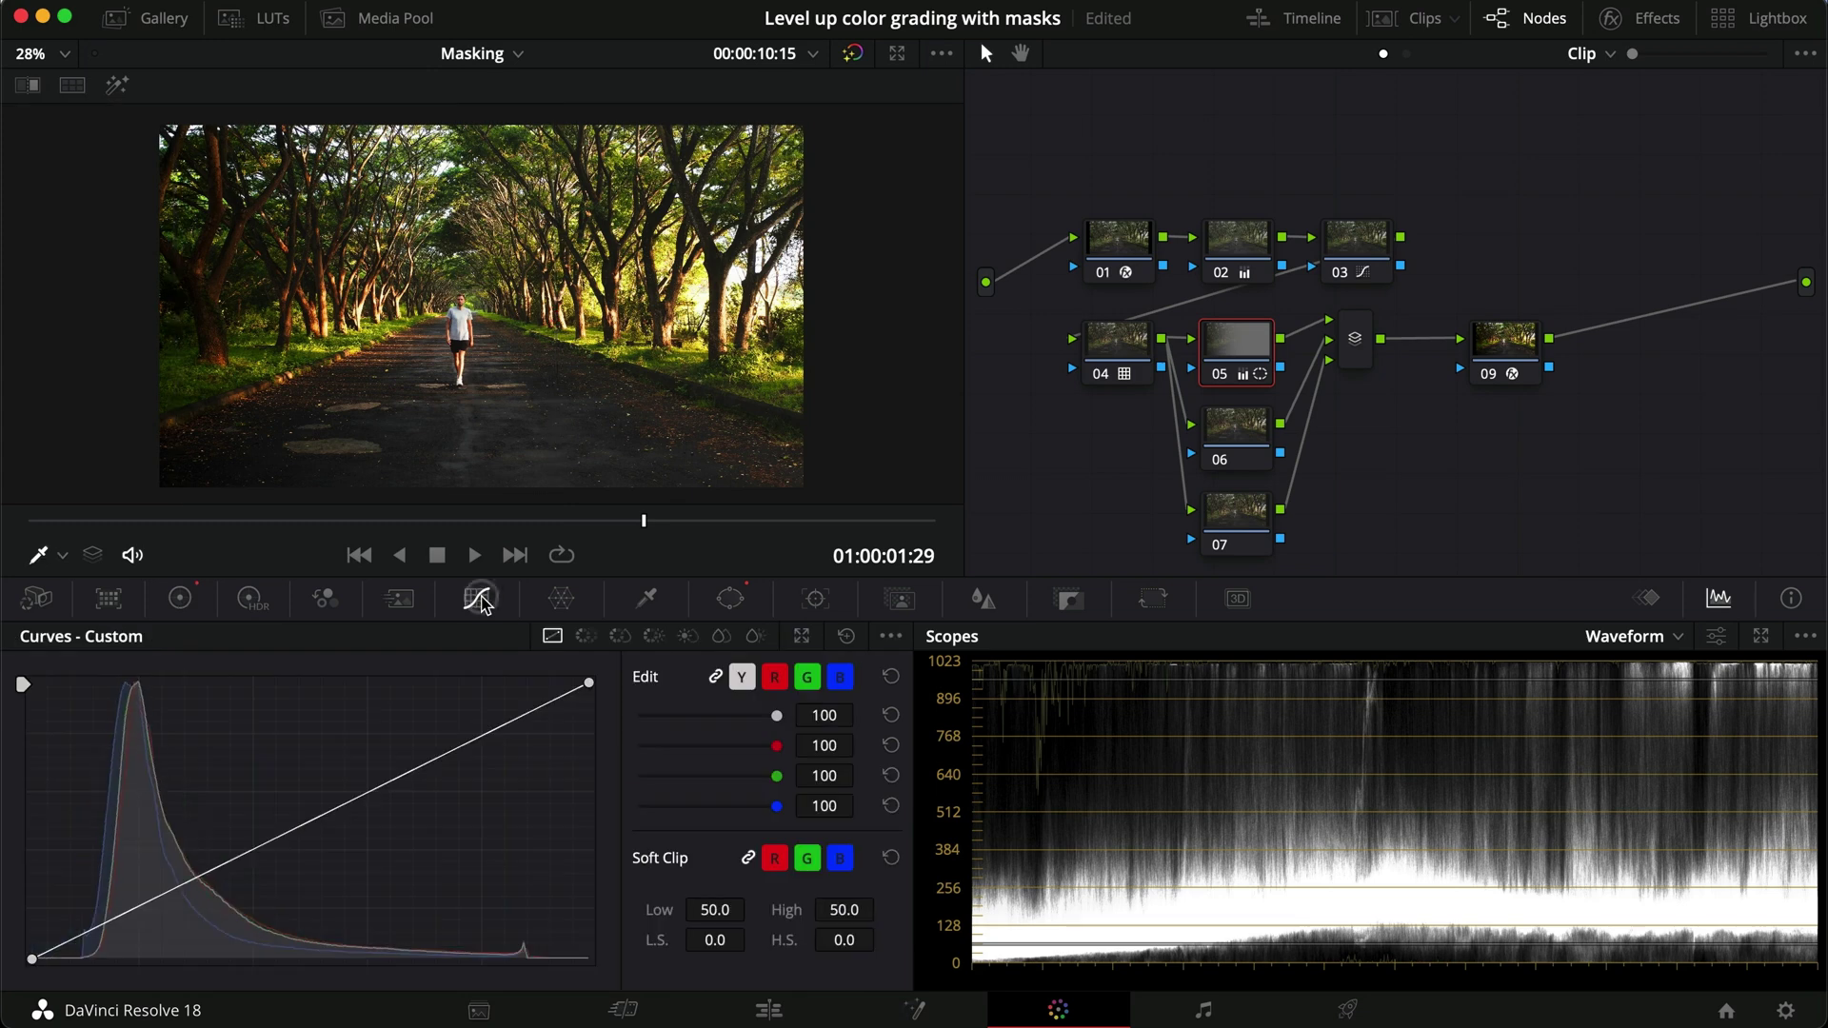
{"action": "left_click_drag", "start_coordinate": [32, 964], "coordinate": [31, 921]}
{"action": "left_click_drag", "start_coordinate": [193, 864], "coordinate": [200, 897]}
{"action": "left_click_drag", "start_coordinate": [33, 925], "coordinate": [33, 931]}
{"action": "key", "text": "super+d"}
{"action": "key", "text": "super+d"}
{"action": "key", "text": "super+d"}
{"action": "key", "text": "super+d"}
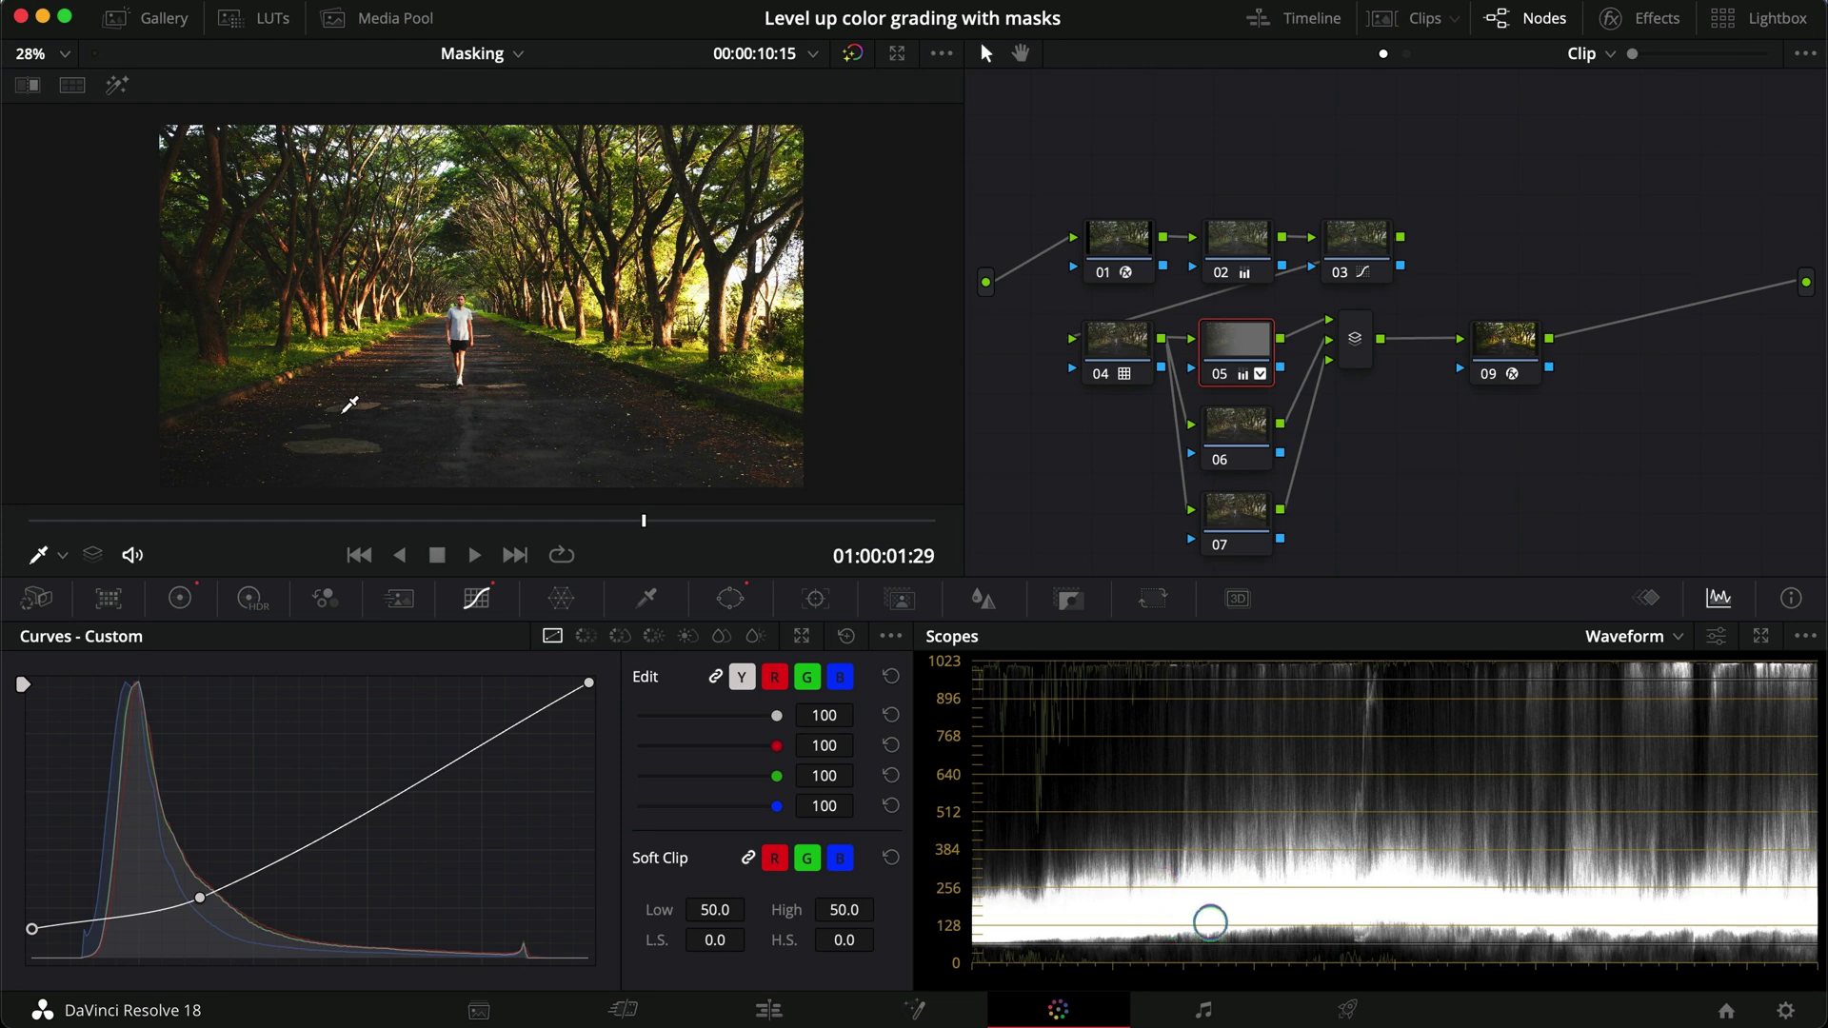
{"action": "left_click", "coordinate": [1201, 457]}
Step: Place a rectangle window on node 06 over the right-side trees, feathering its left edge with Soft 1 at 100
{"action": "left_click", "coordinate": [731, 597]}
{"action": "left_click", "coordinate": [53, 727]}
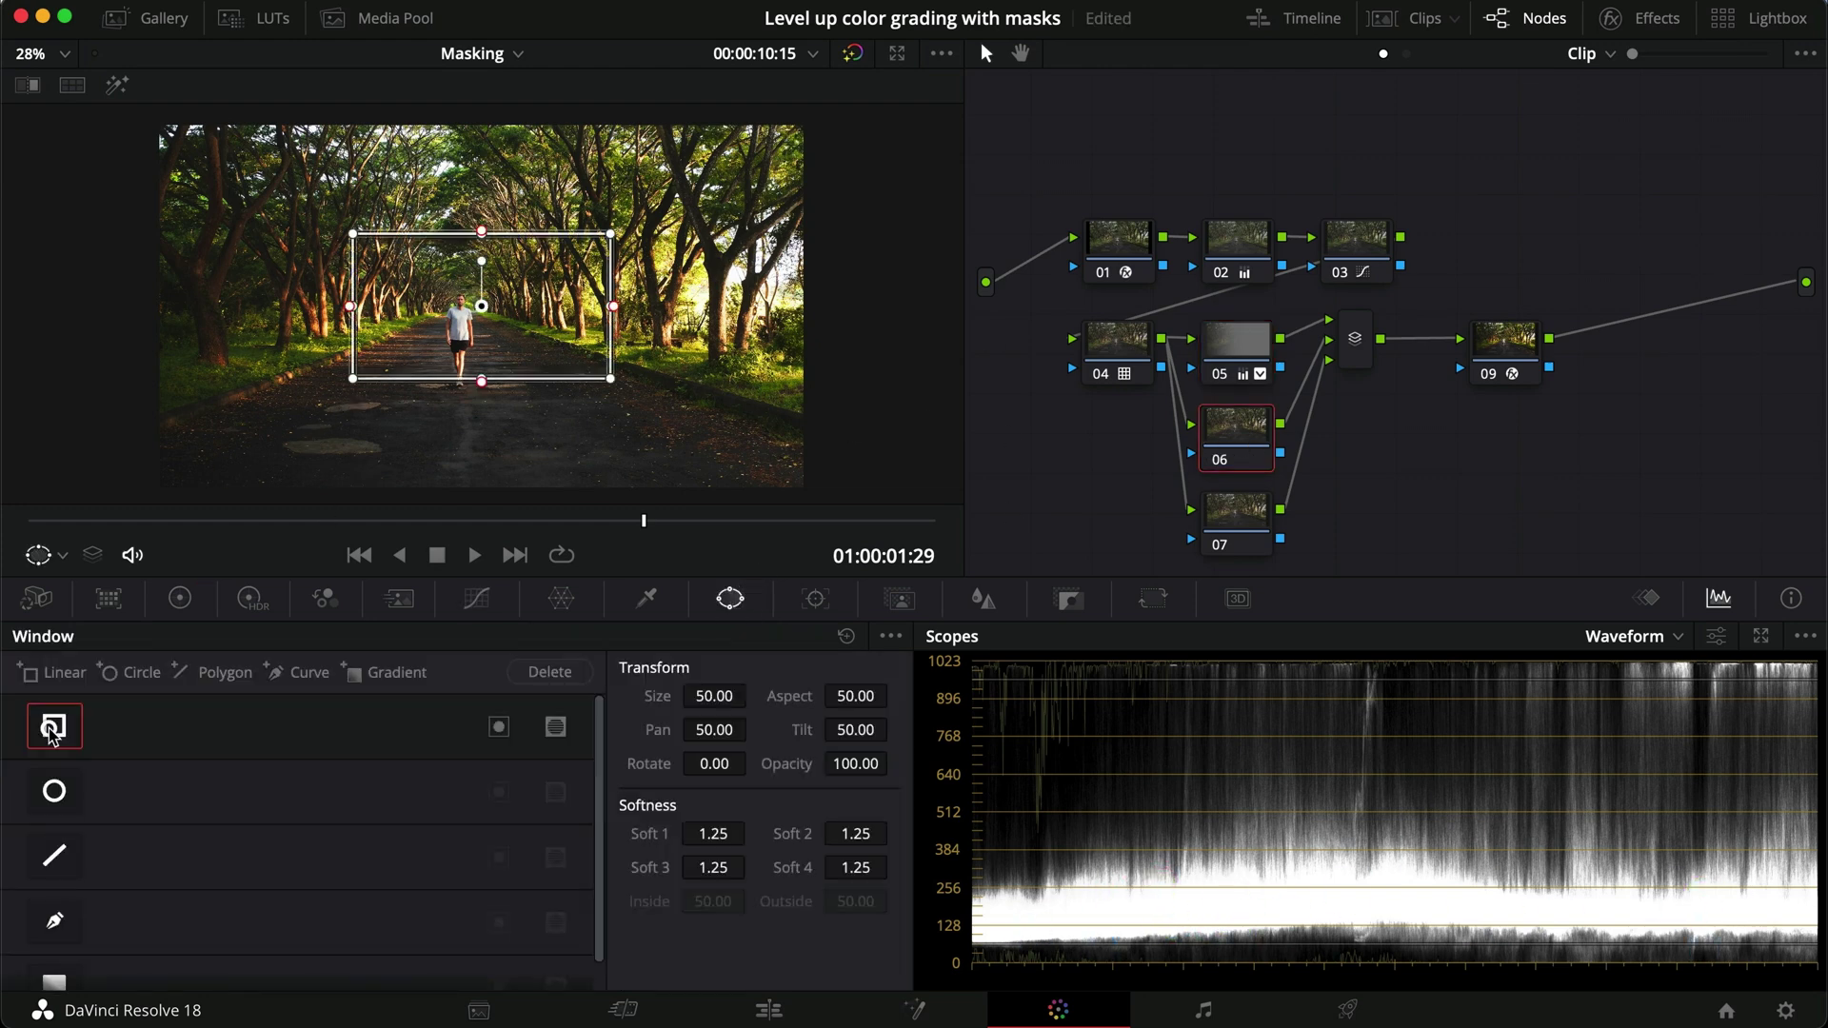
{"action": "left_click_drag", "start_coordinate": [531, 343], "coordinate": [748, 504]}
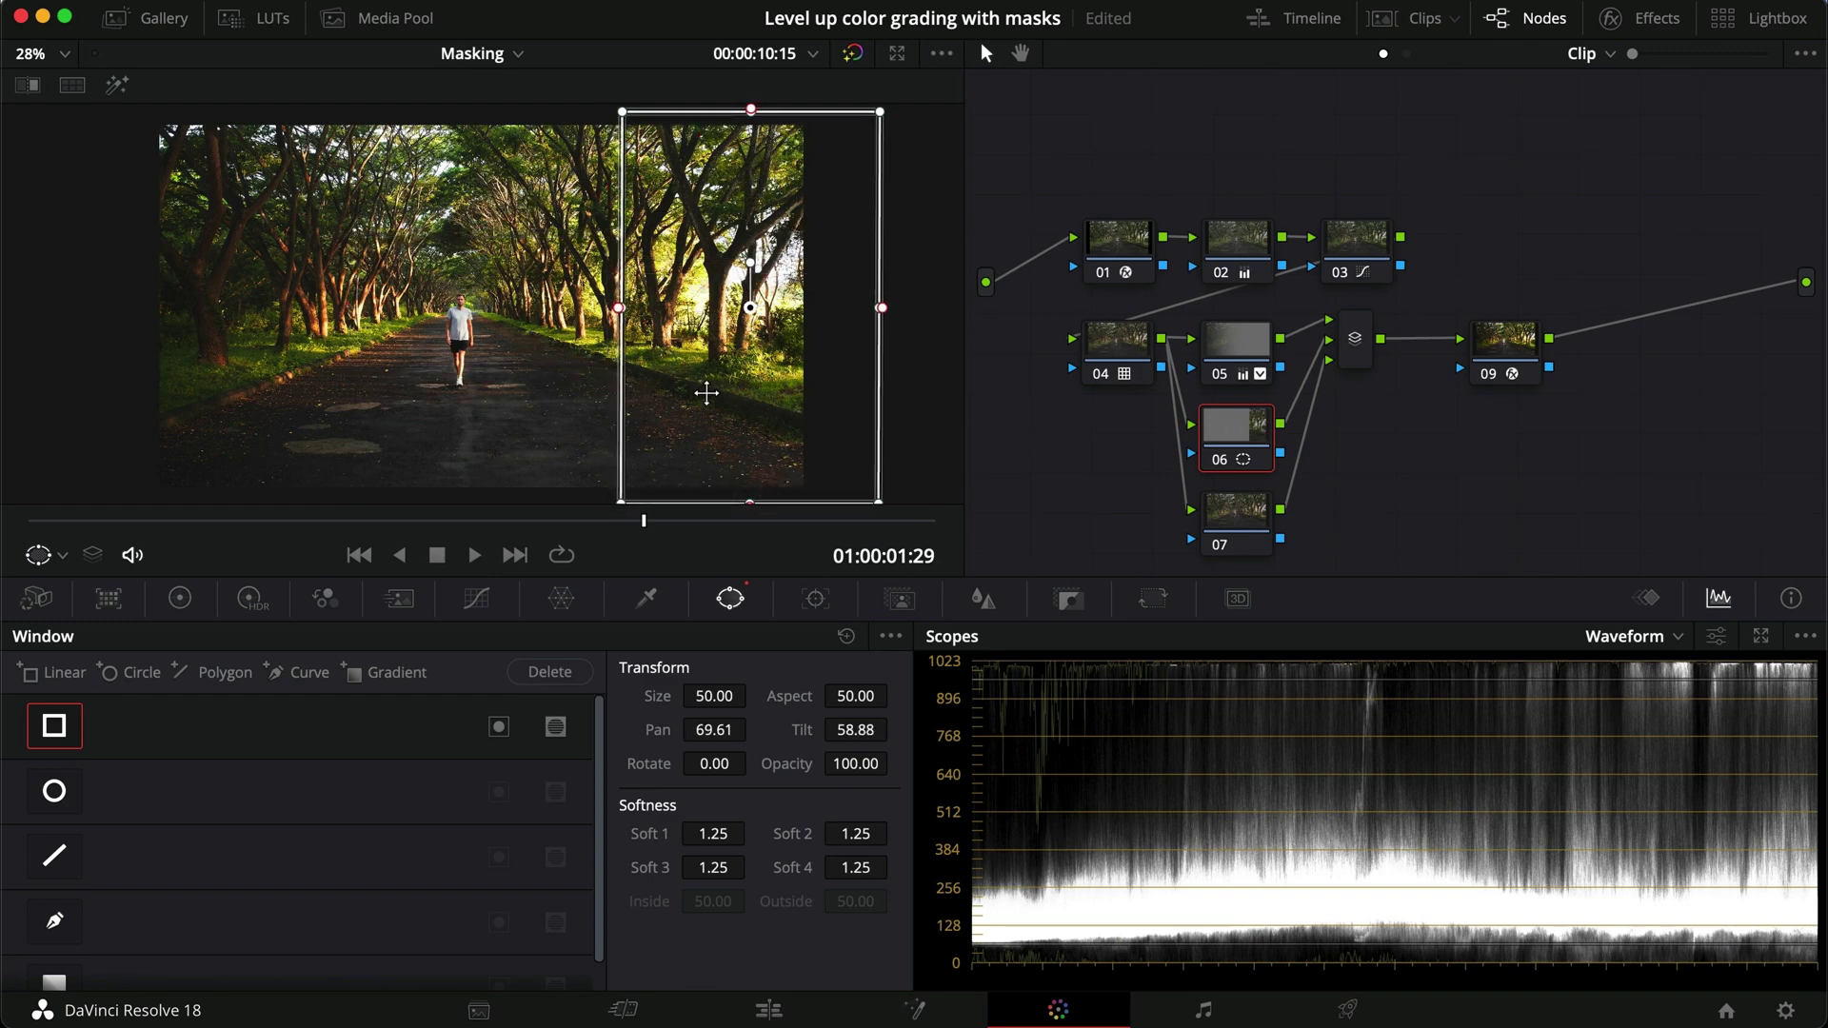
{"action": "left_click_drag", "start_coordinate": [706, 392], "coordinate": [882, 392]}
{"action": "left_click_drag", "start_coordinate": [797, 307], "coordinate": [284, 309]}
{"action": "key", "text": "shift+h"}
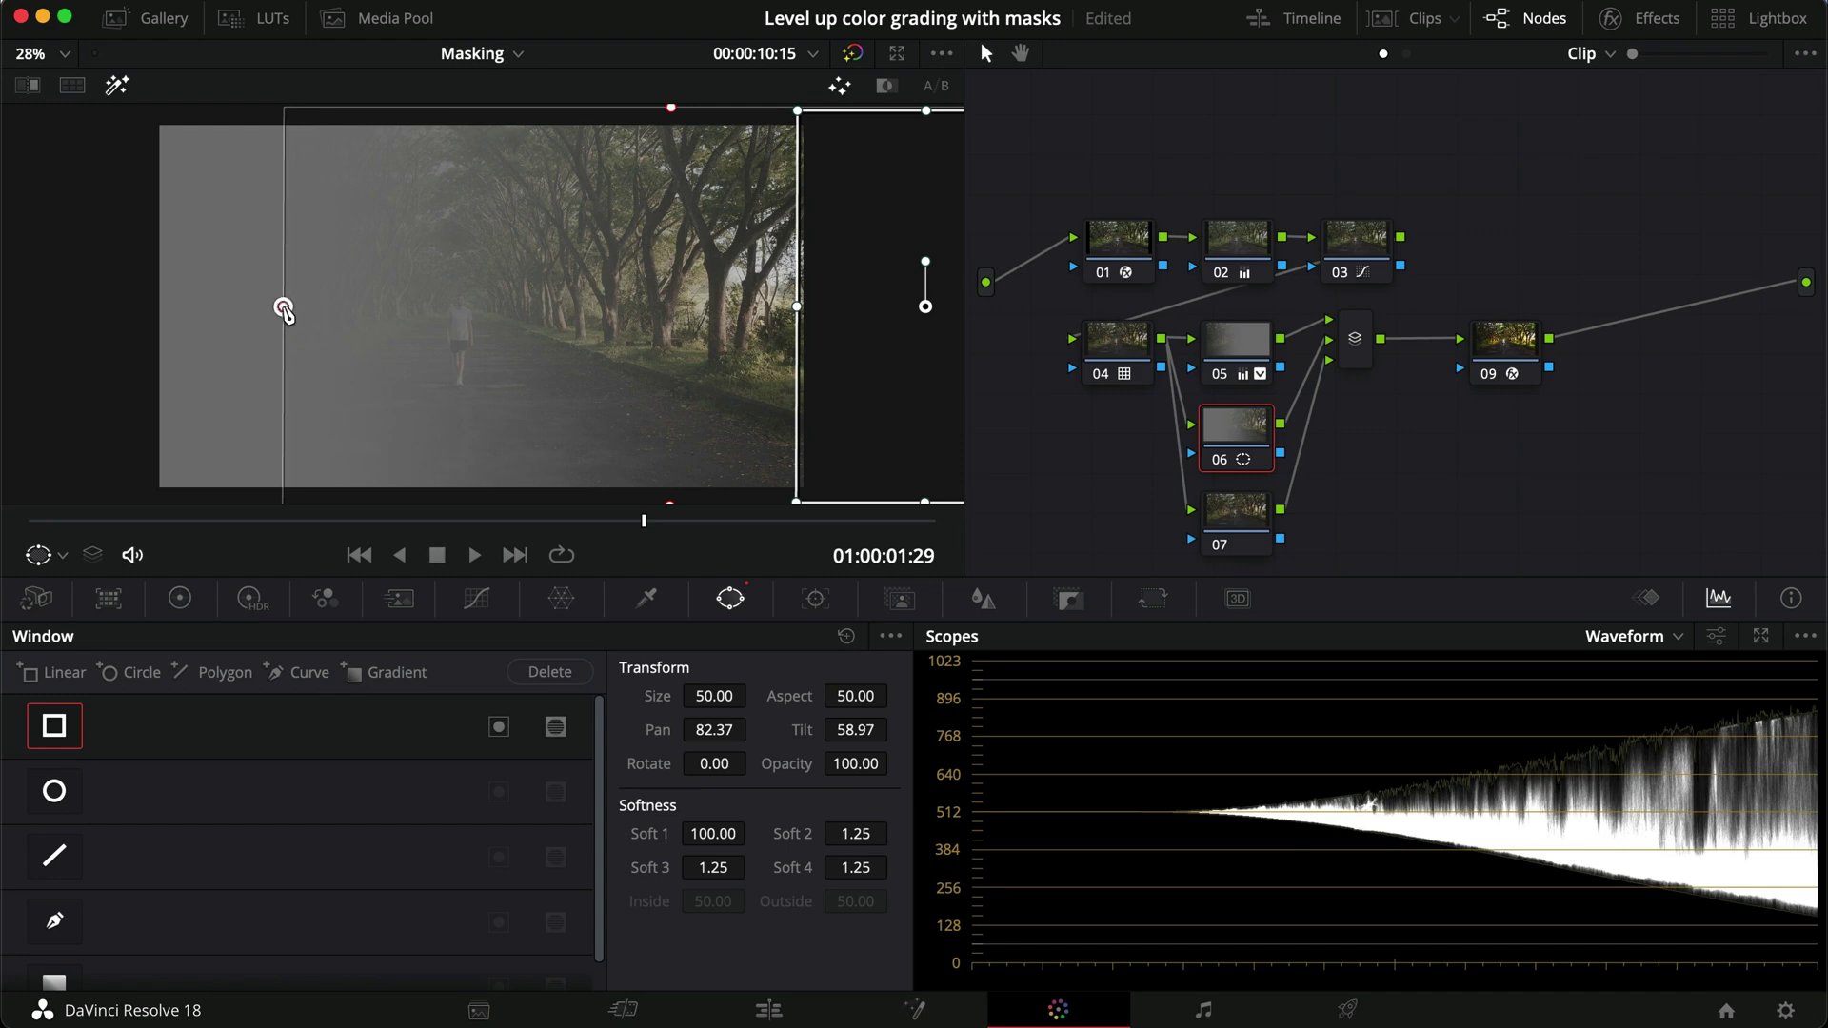
{"action": "key", "text": "shift+h"}
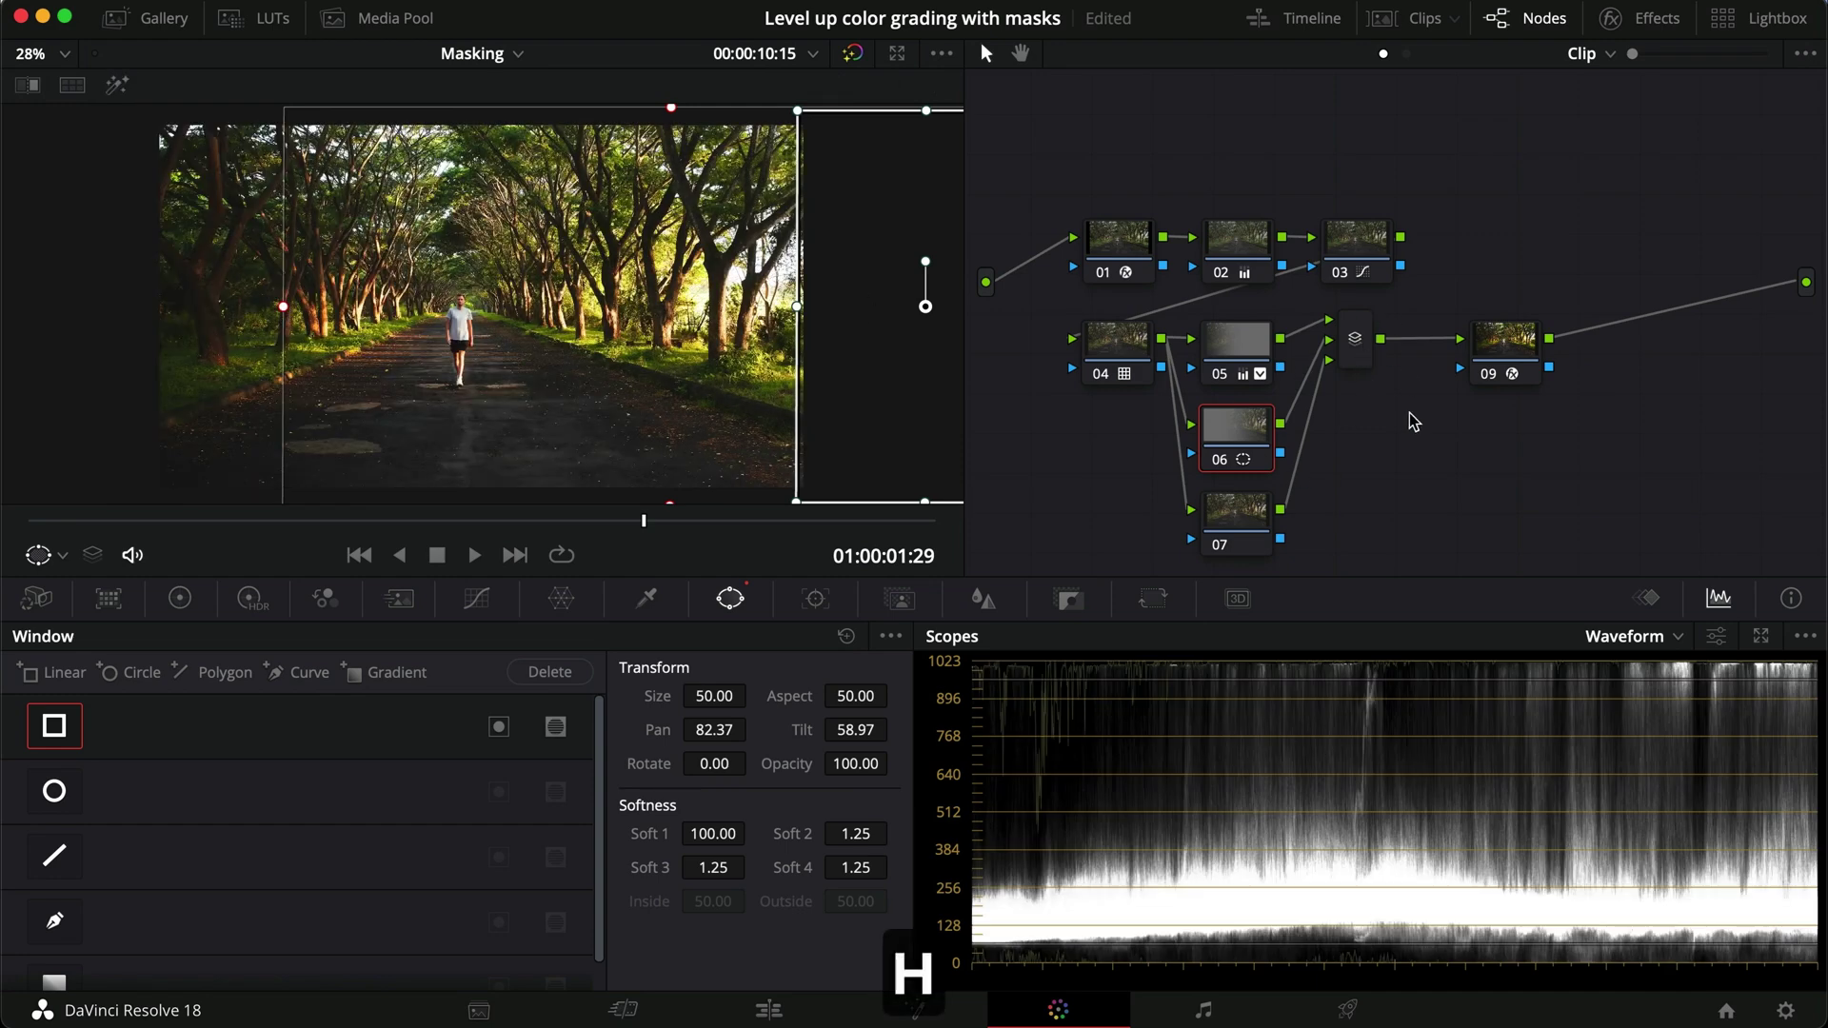
Step: Raise node 06's Gamma and bend its custom curve to roll off highlights and lift midtones
{"action": "left_click", "coordinate": [180, 597]}
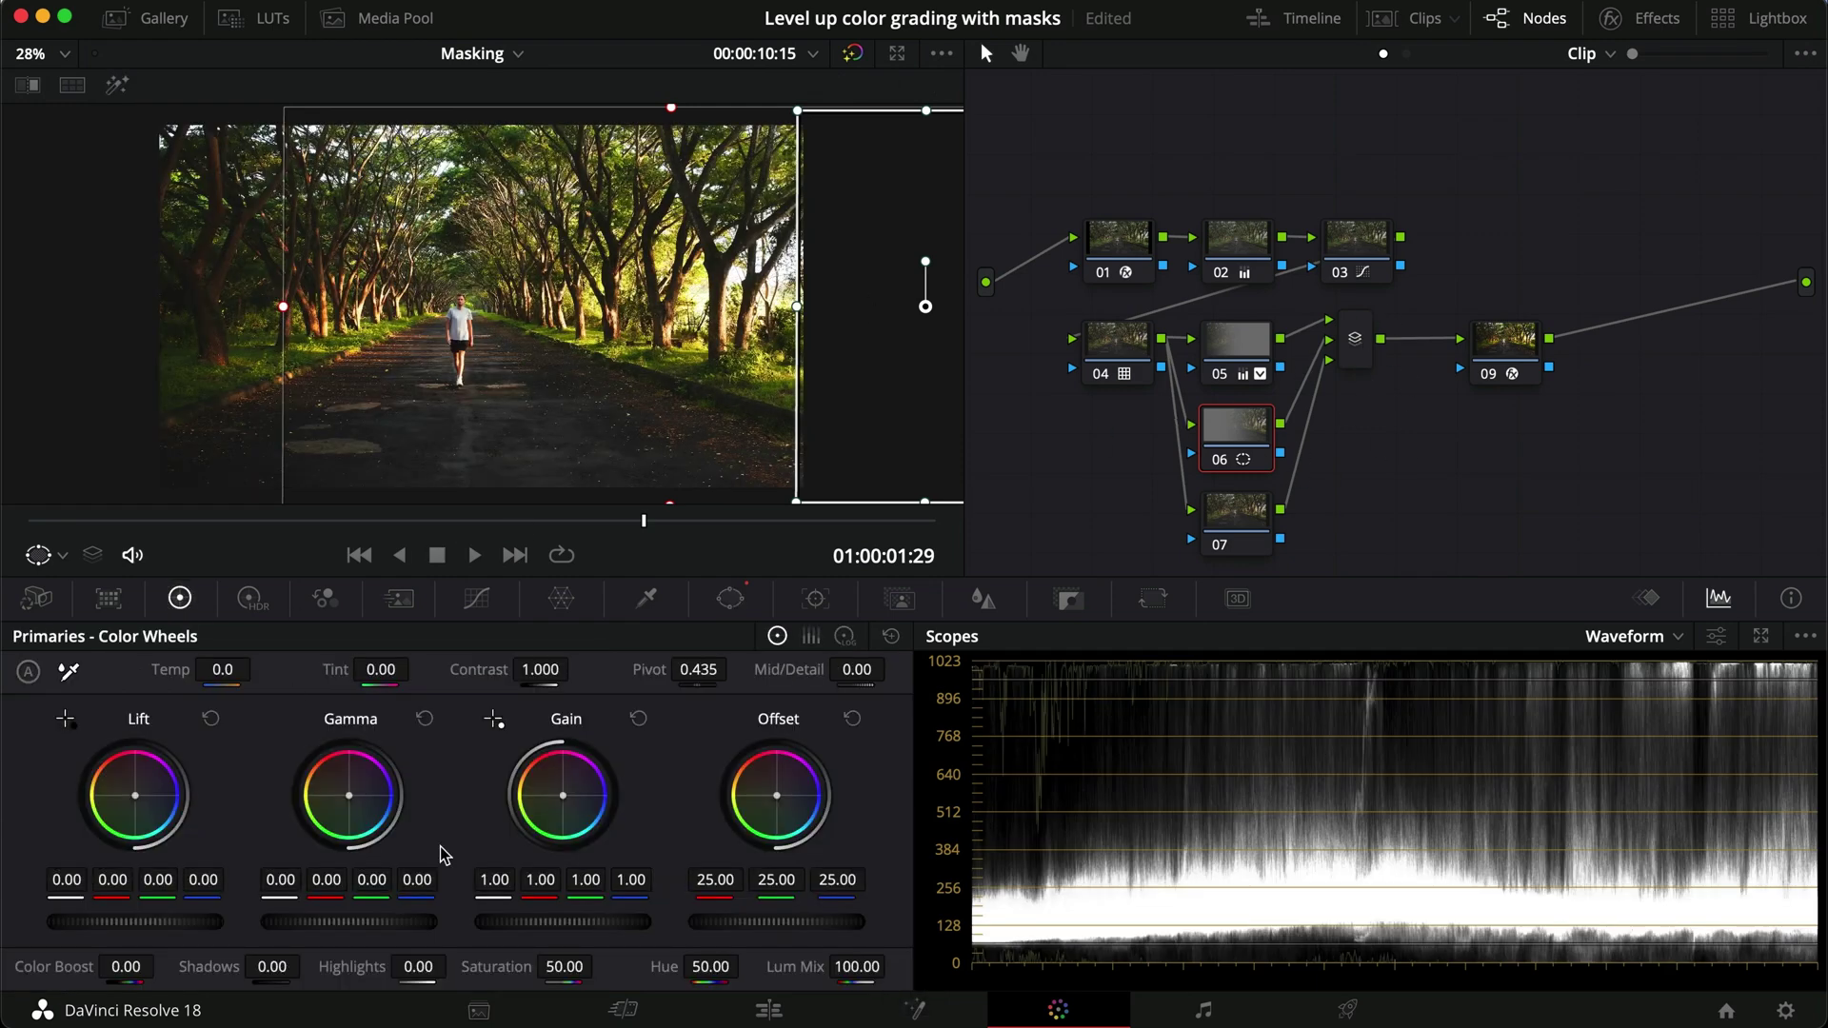
{"action": "left_click_drag", "start_coordinate": [316, 929], "coordinate": [682, 905]}
{"action": "left_click", "coordinate": [478, 600]}
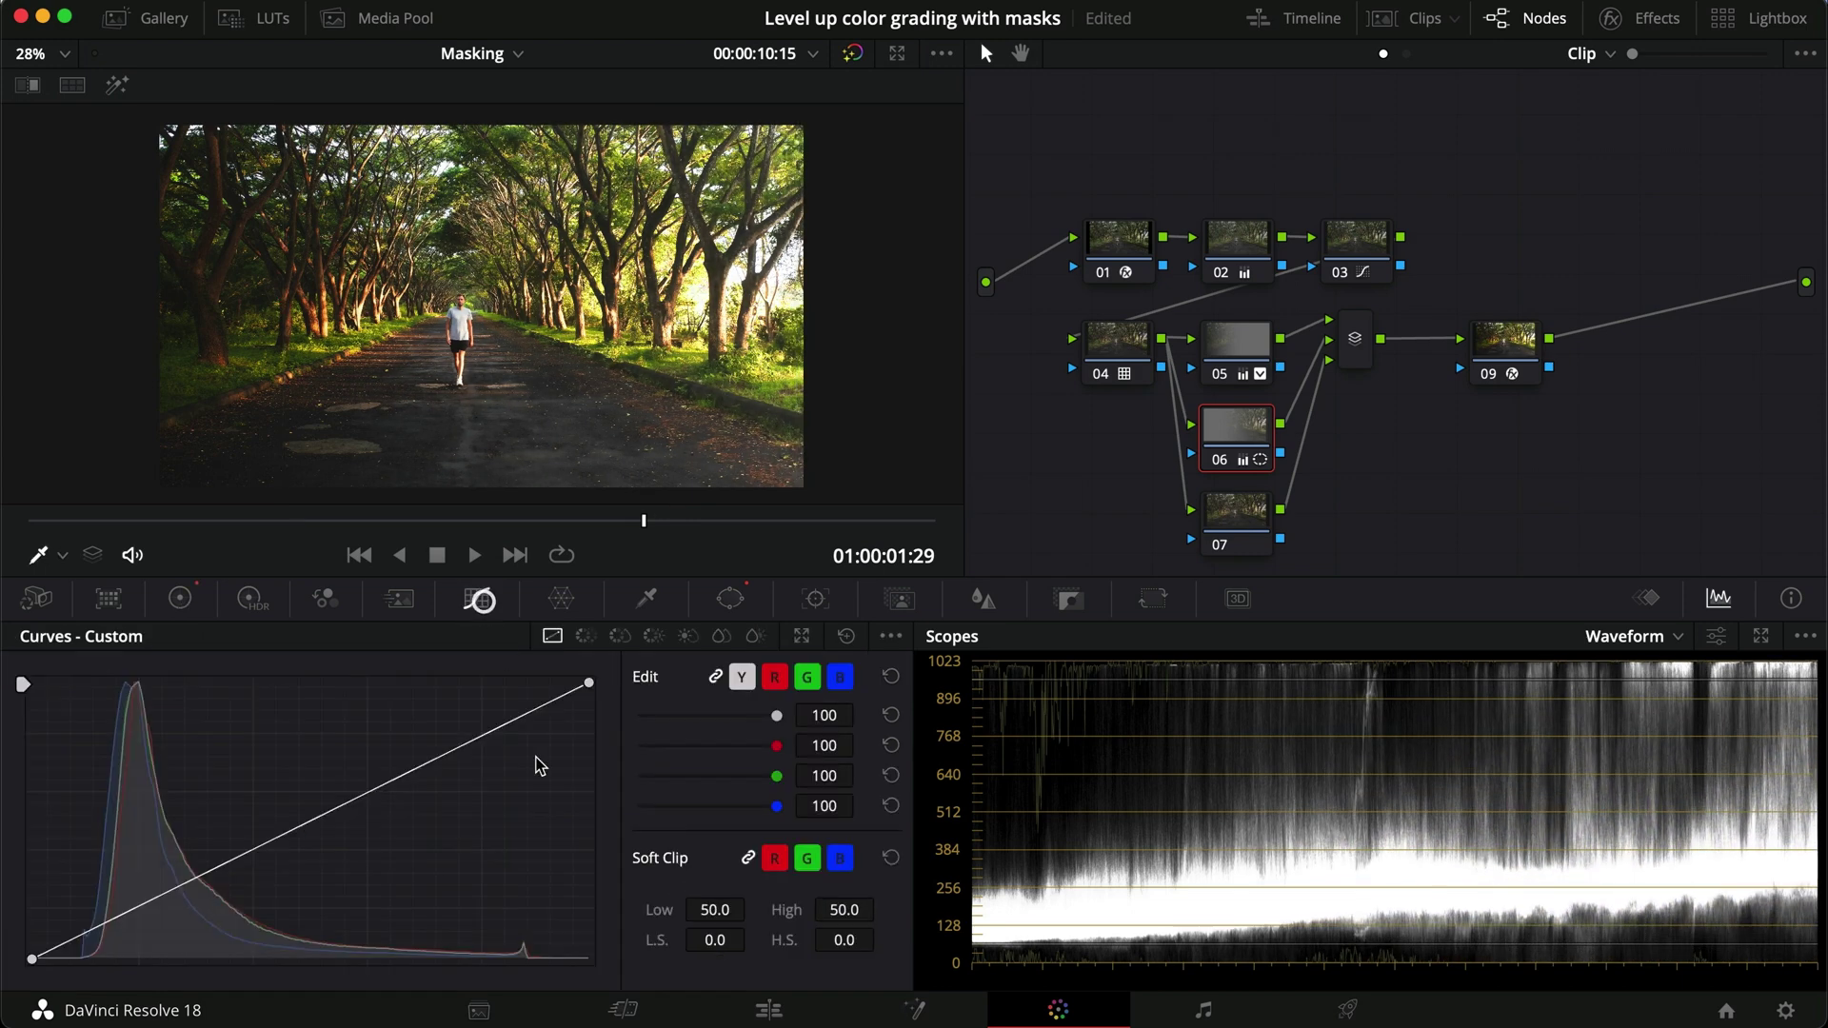
{"action": "left_click_drag", "start_coordinate": [589, 687], "coordinate": [589, 733]}
{"action": "left_click_drag", "start_coordinate": [392, 812], "coordinate": [394, 779]}
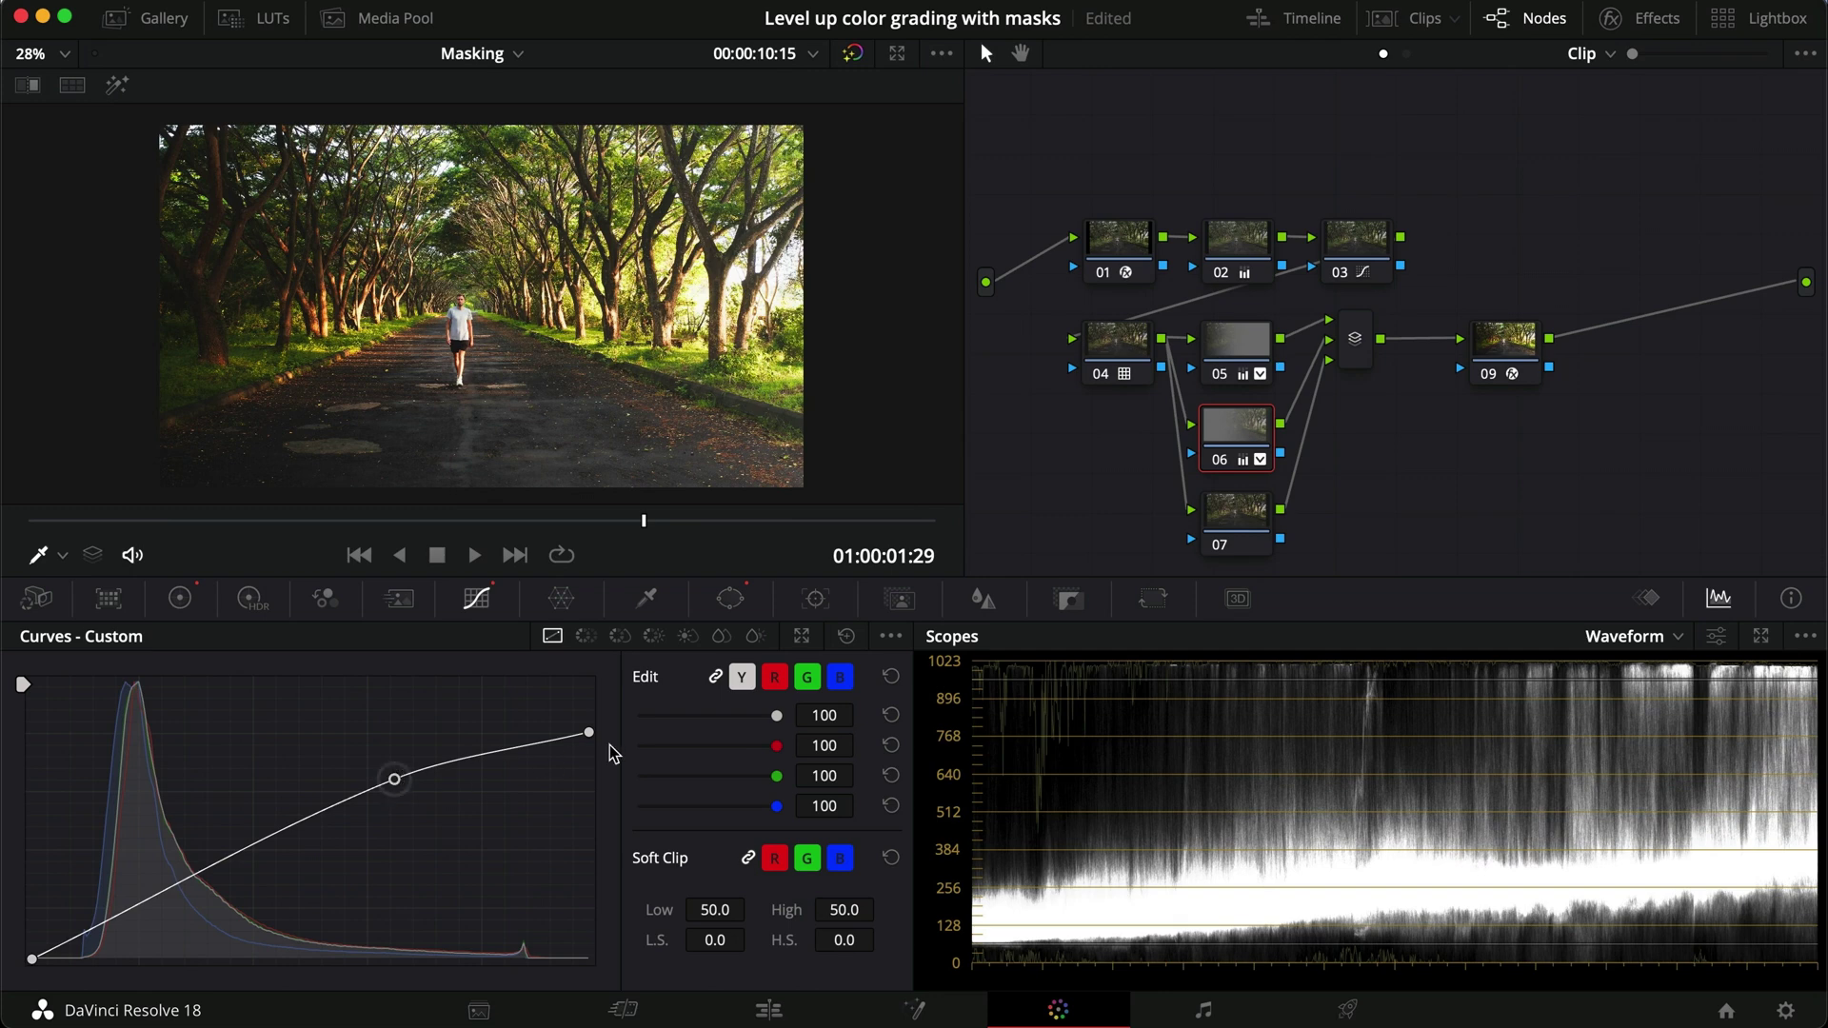
{"action": "left_click_drag", "start_coordinate": [589, 734], "coordinate": [592, 746]}
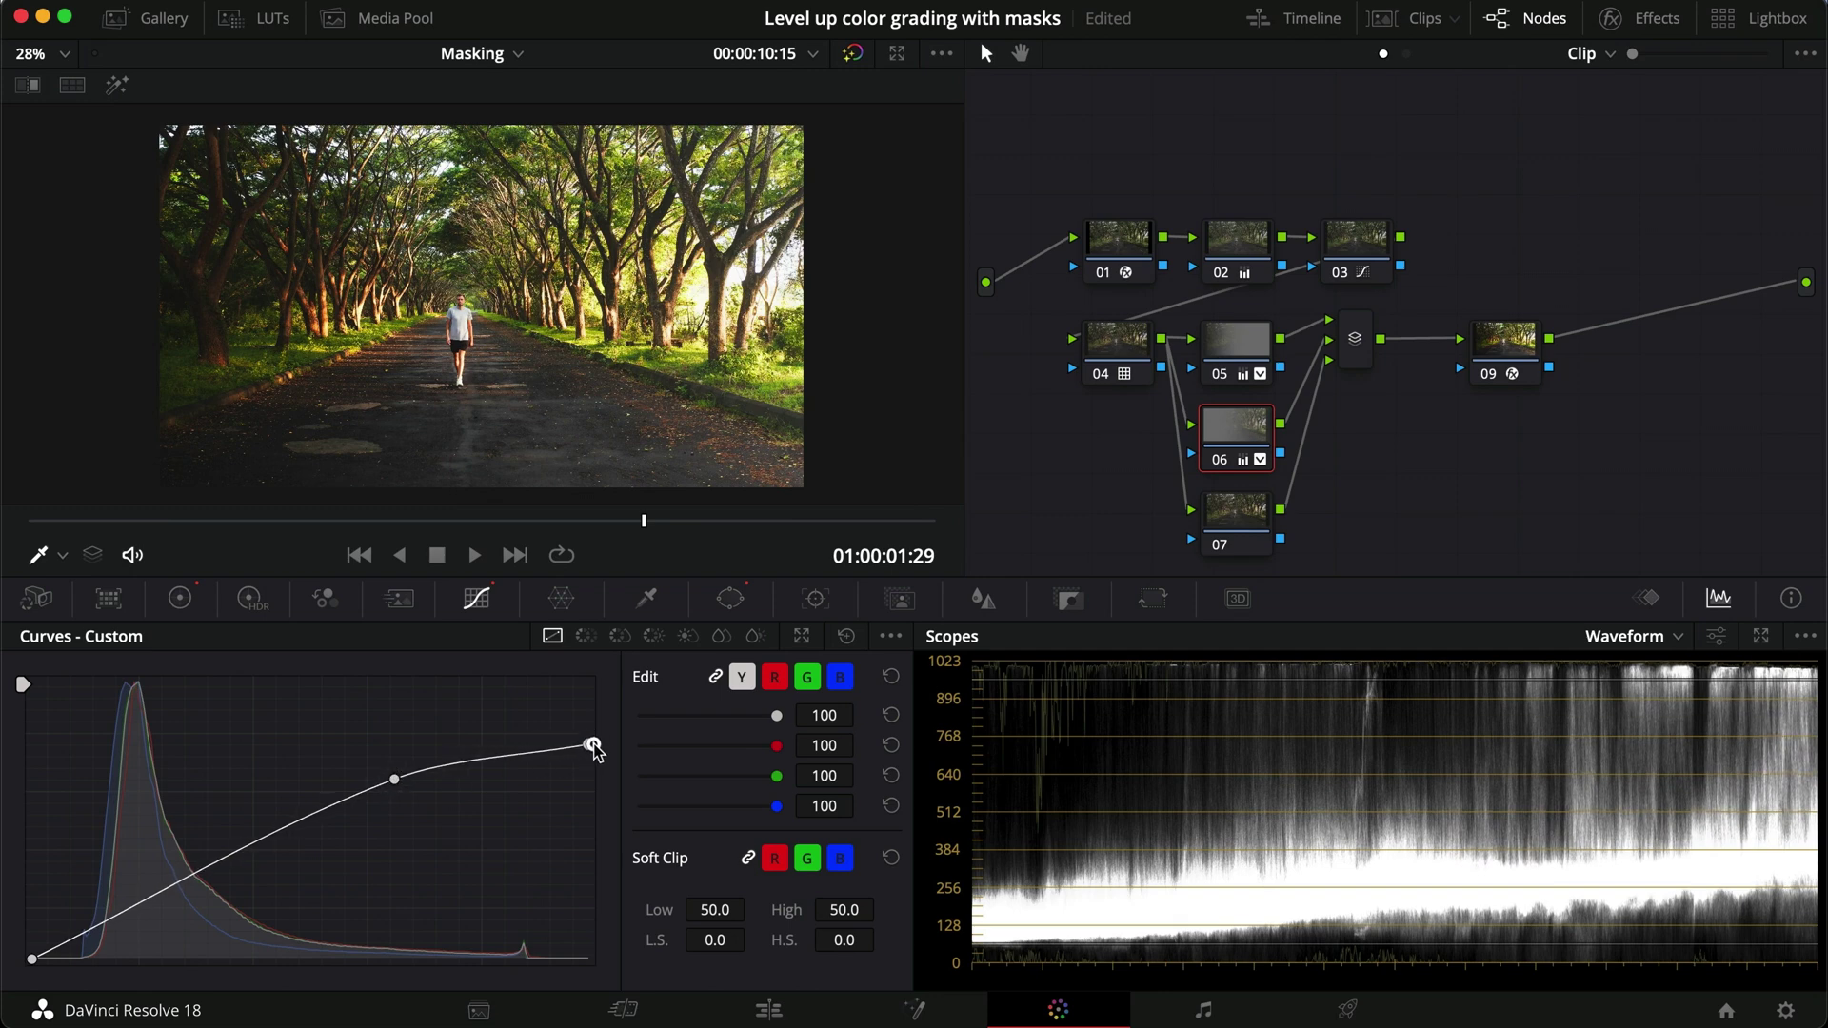
Step: Reset Gain, ease Gamma back slightly, and tint Gamma and Gain warmer toward yellow-orange
{"action": "left_click", "coordinate": [180, 598]}
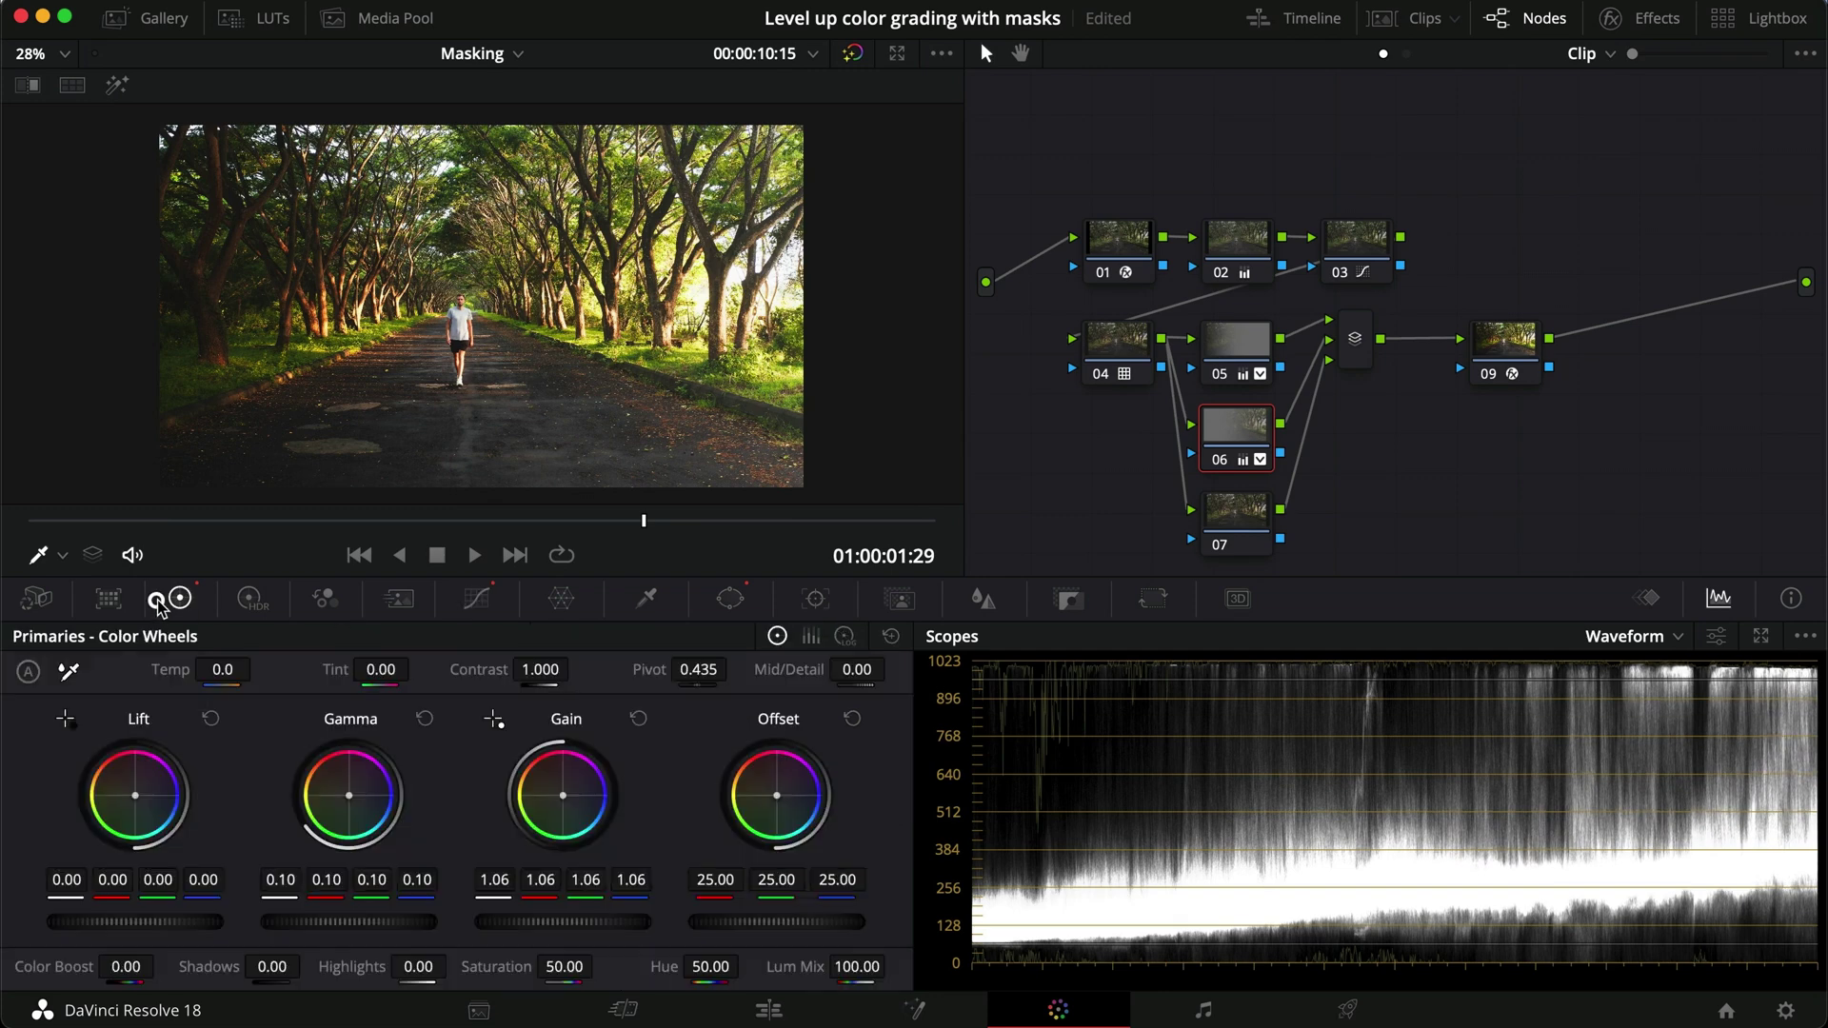
{"action": "left_click", "coordinate": [638, 719]}
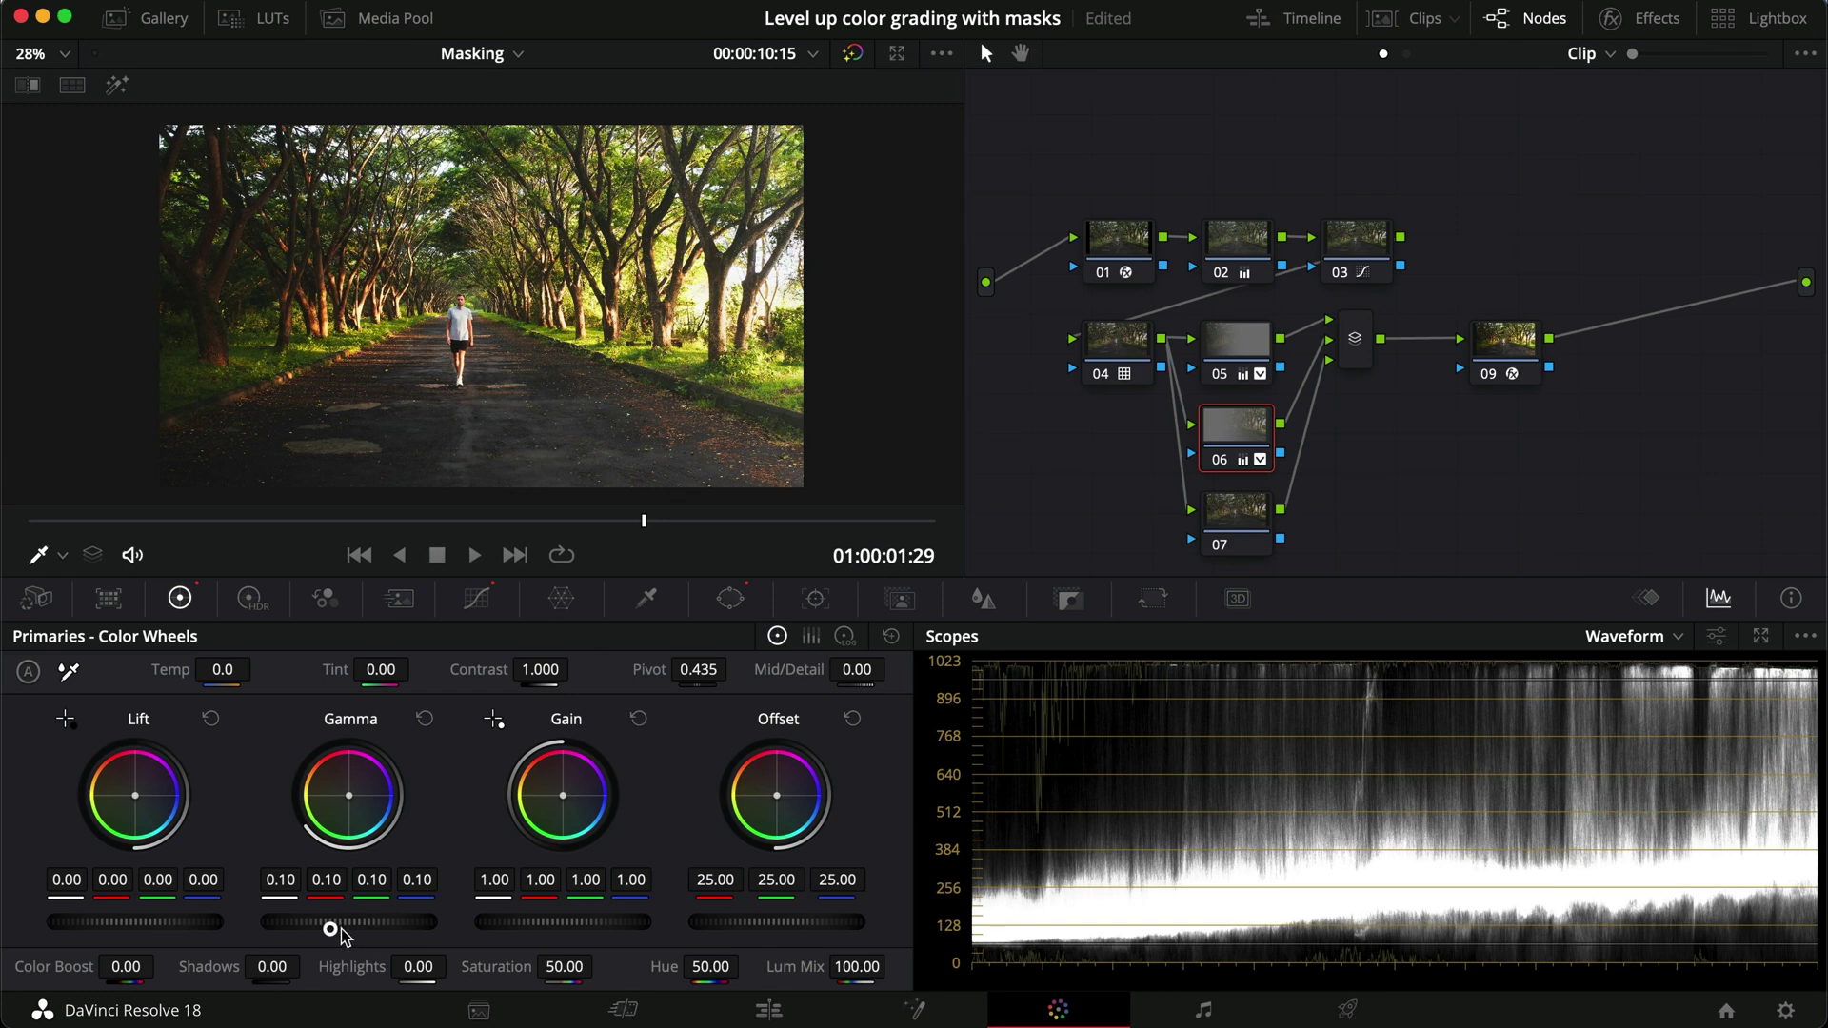
{"action": "left_click_drag", "start_coordinate": [334, 930], "coordinate": [237, 922]}
{"action": "key", "text": "super+d"}
{"action": "key", "text": "super+d"}
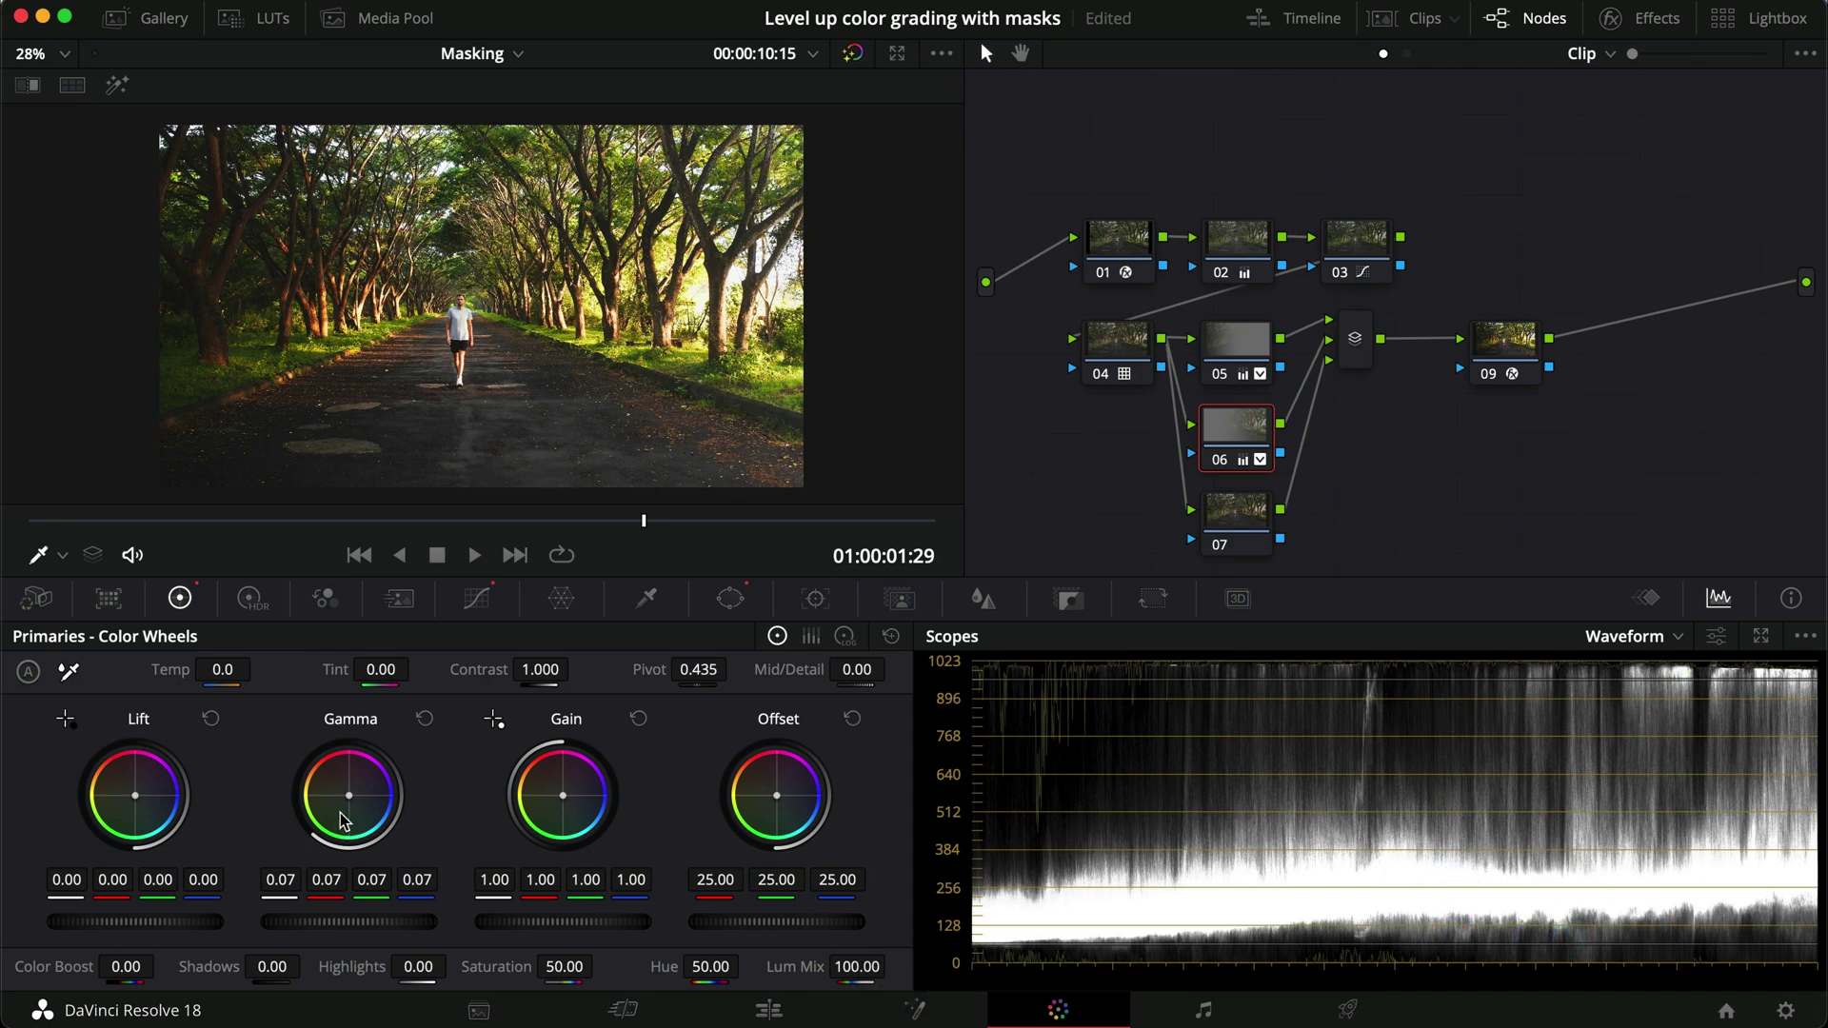
{"action": "left_click_drag", "start_coordinate": [349, 795], "coordinate": [339, 786]}
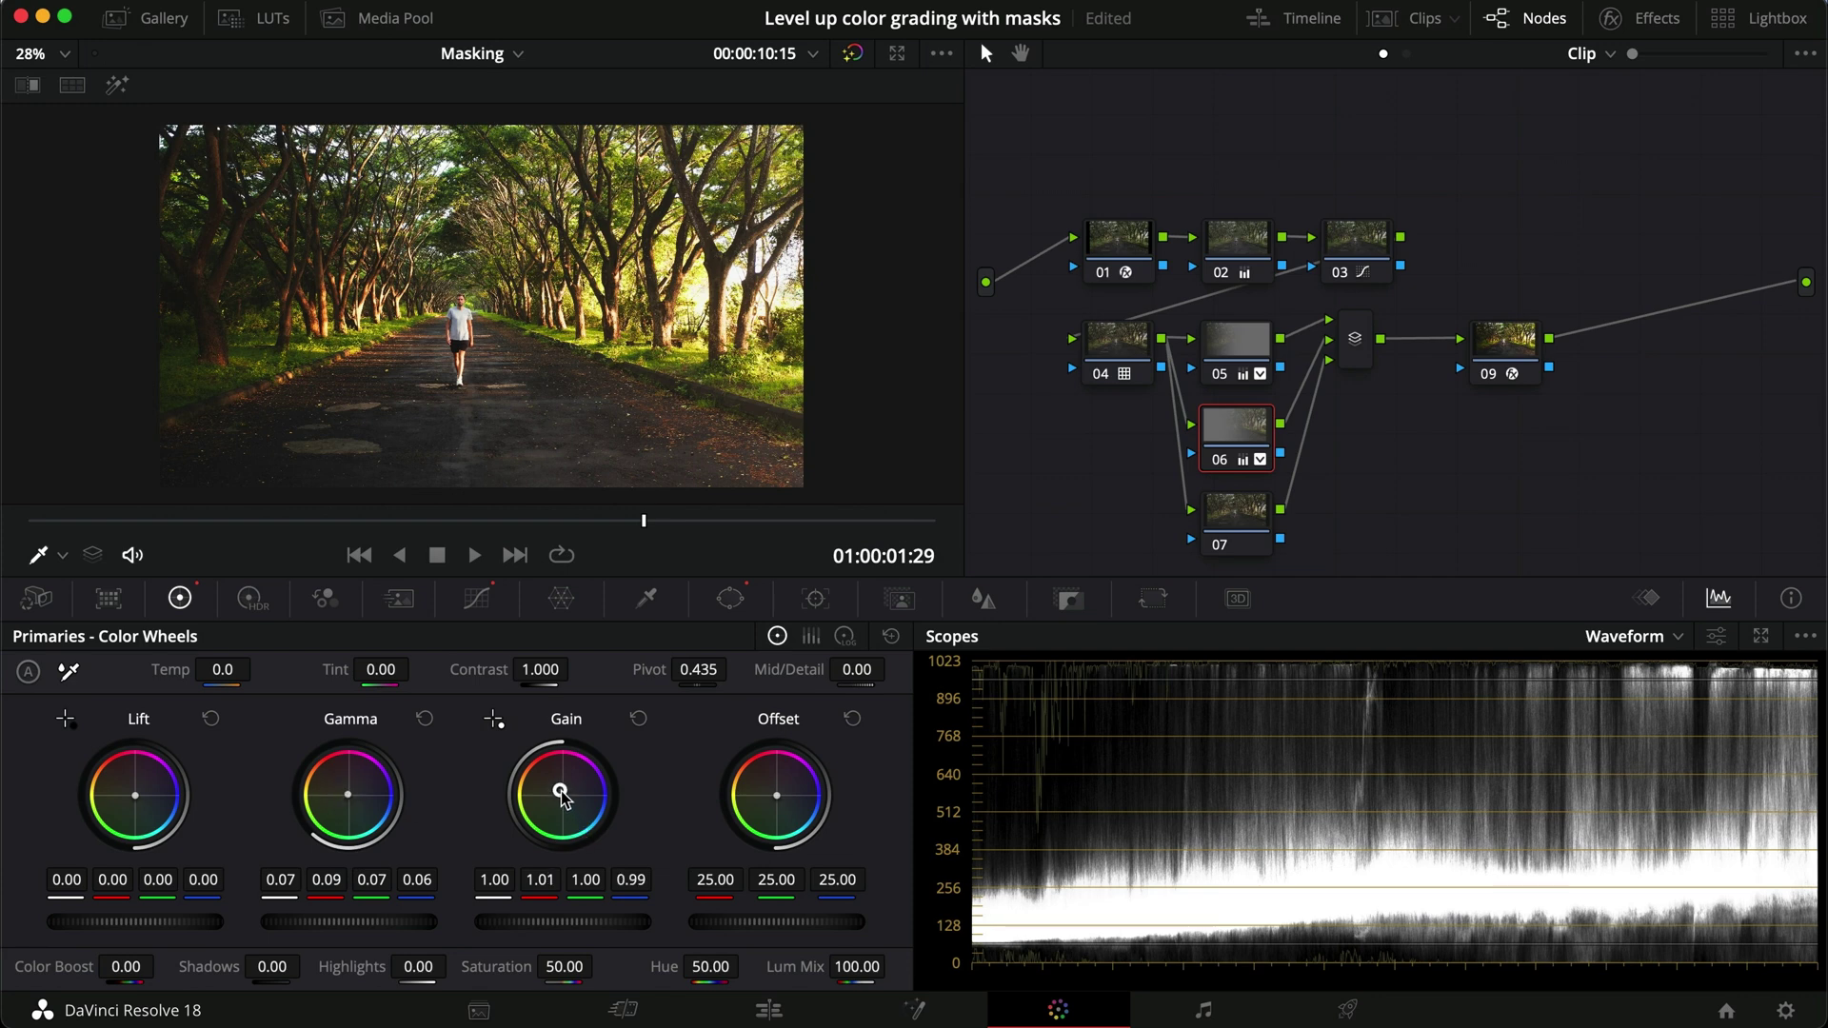
{"action": "left_click_drag", "start_coordinate": [562, 796], "coordinate": [556, 788]}
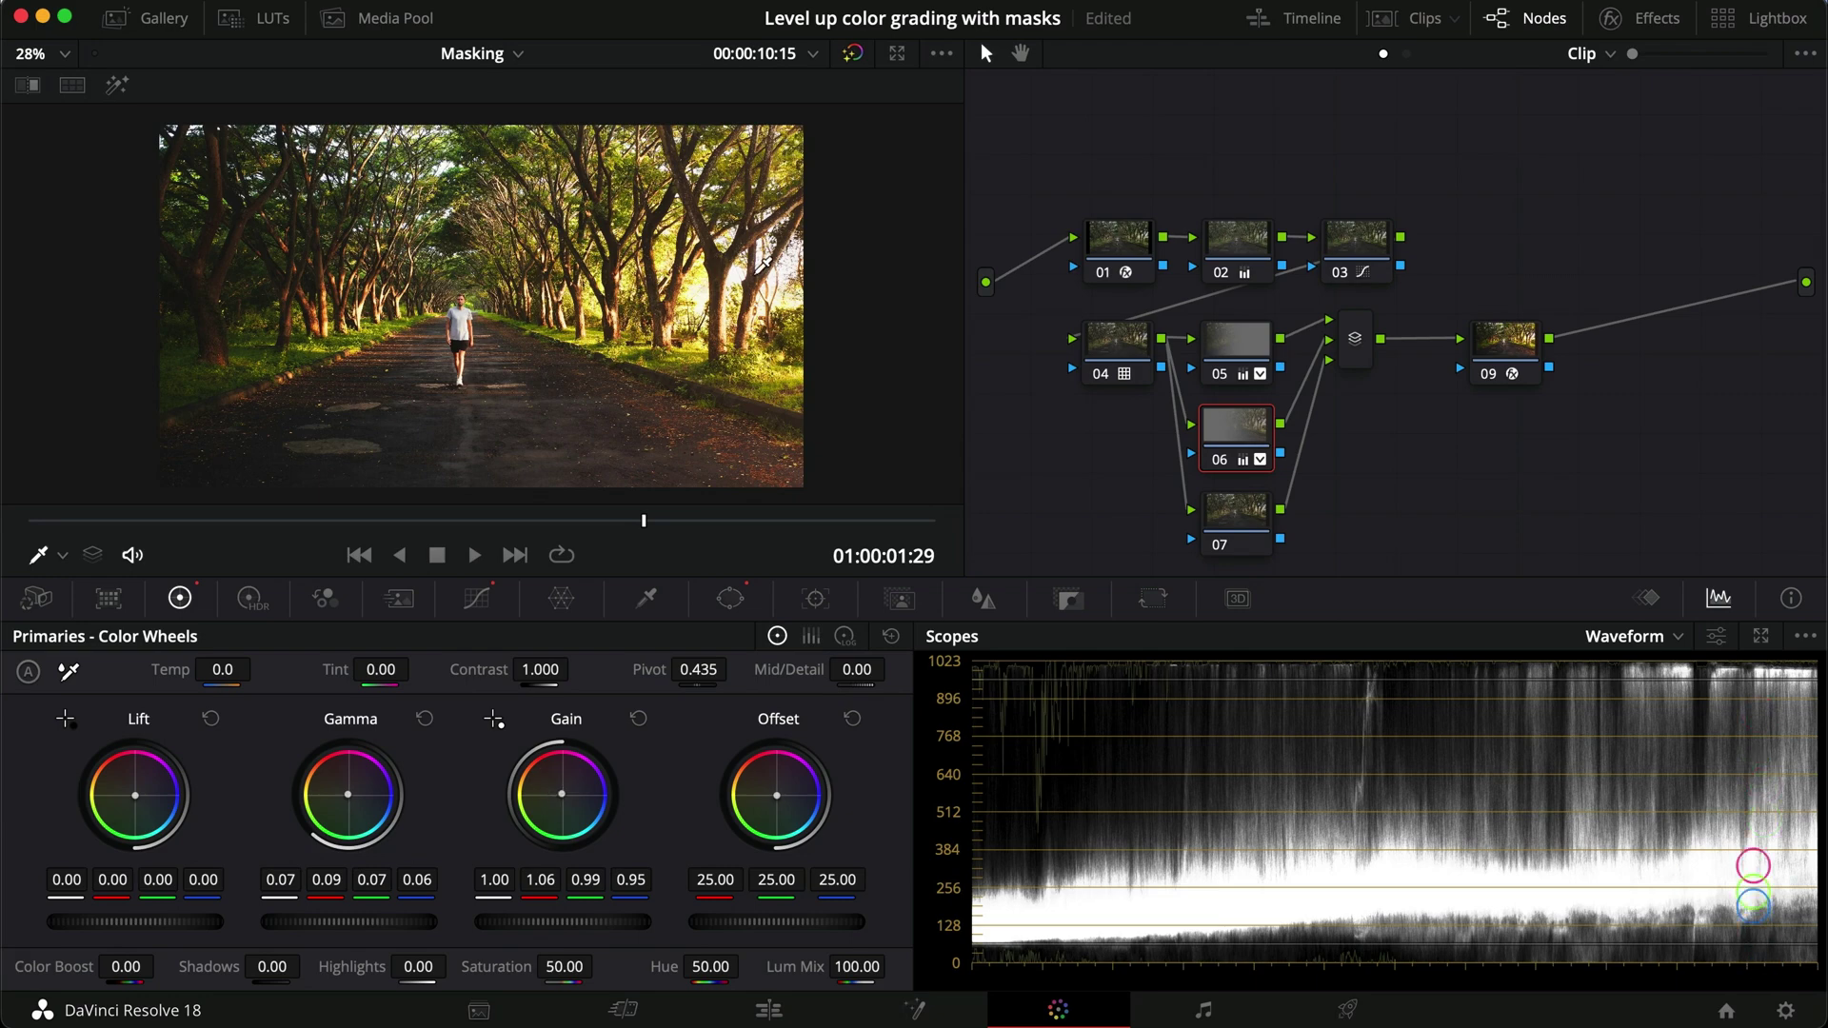
{"action": "scroll", "coordinate": [761, 264], "scroll_direction": "up", "scroll_amount": 5}
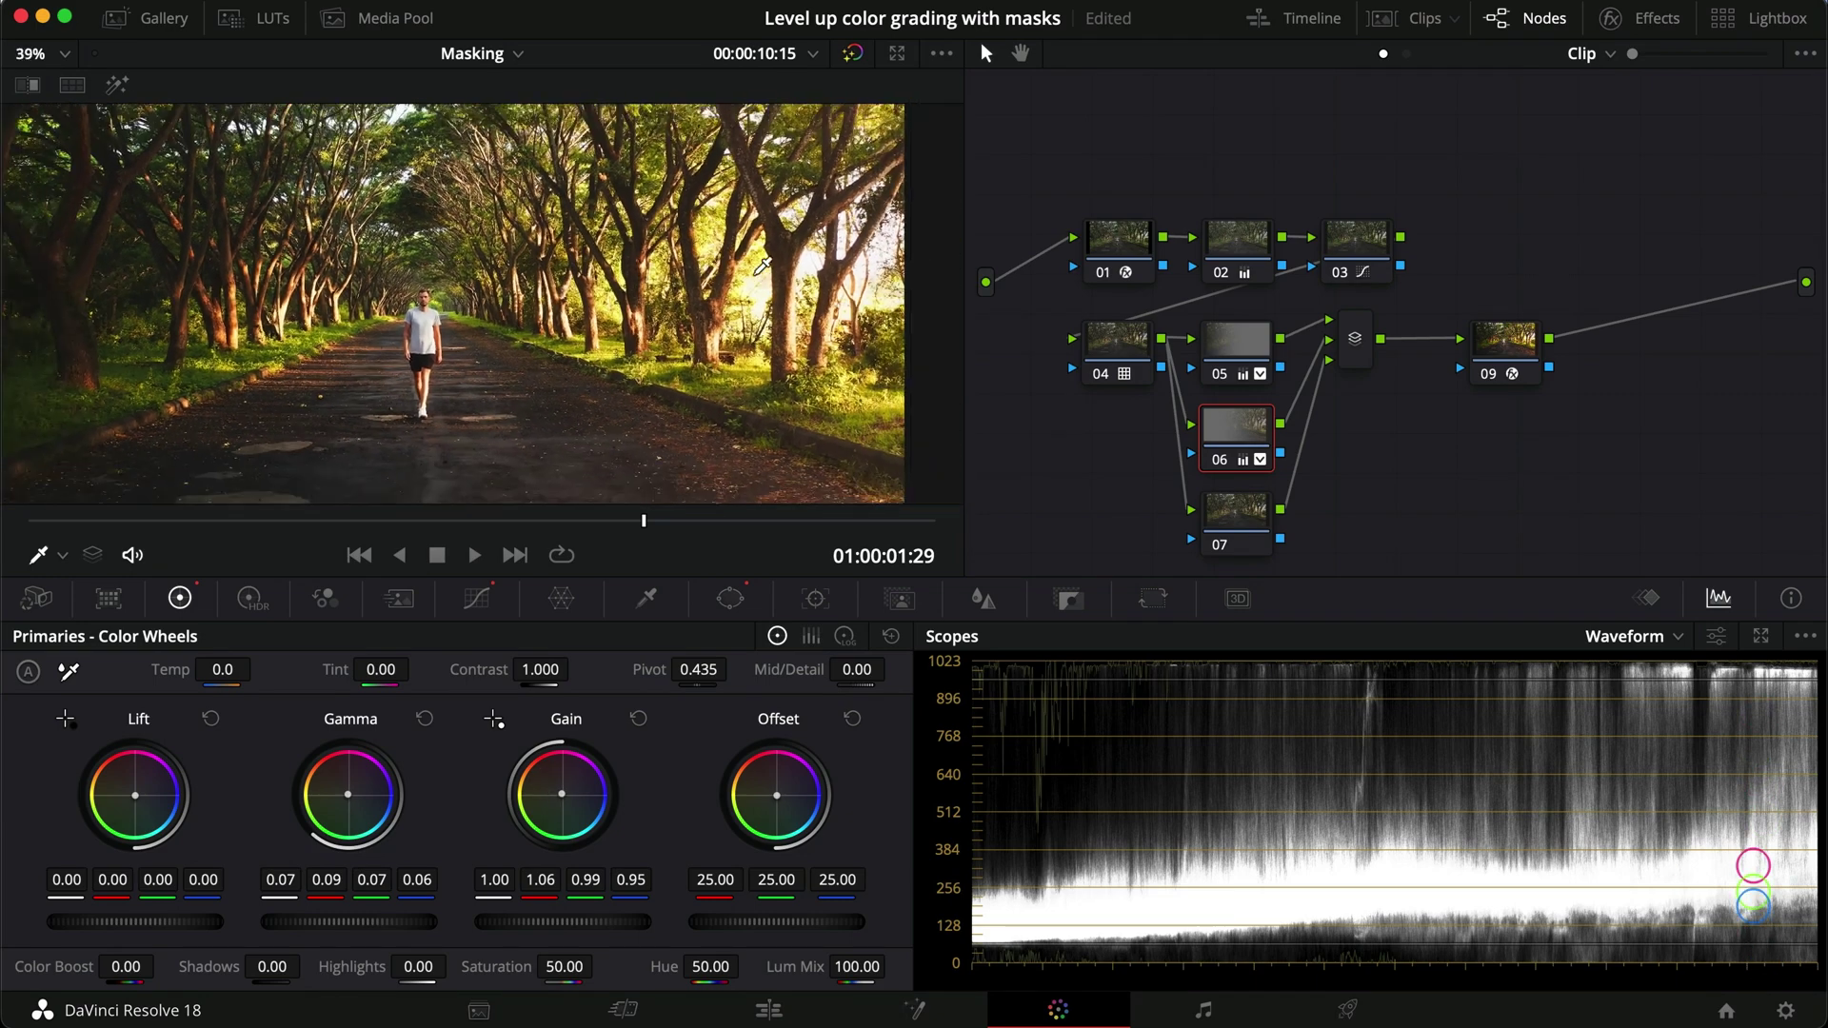
{"action": "scroll", "coordinate": [761, 265], "scroll_direction": "down", "scroll_amount": 4}
Step: Pull node 02's Highlights down to -100, then compare node 06 on and off
{"action": "left_click", "coordinate": [1249, 253]}
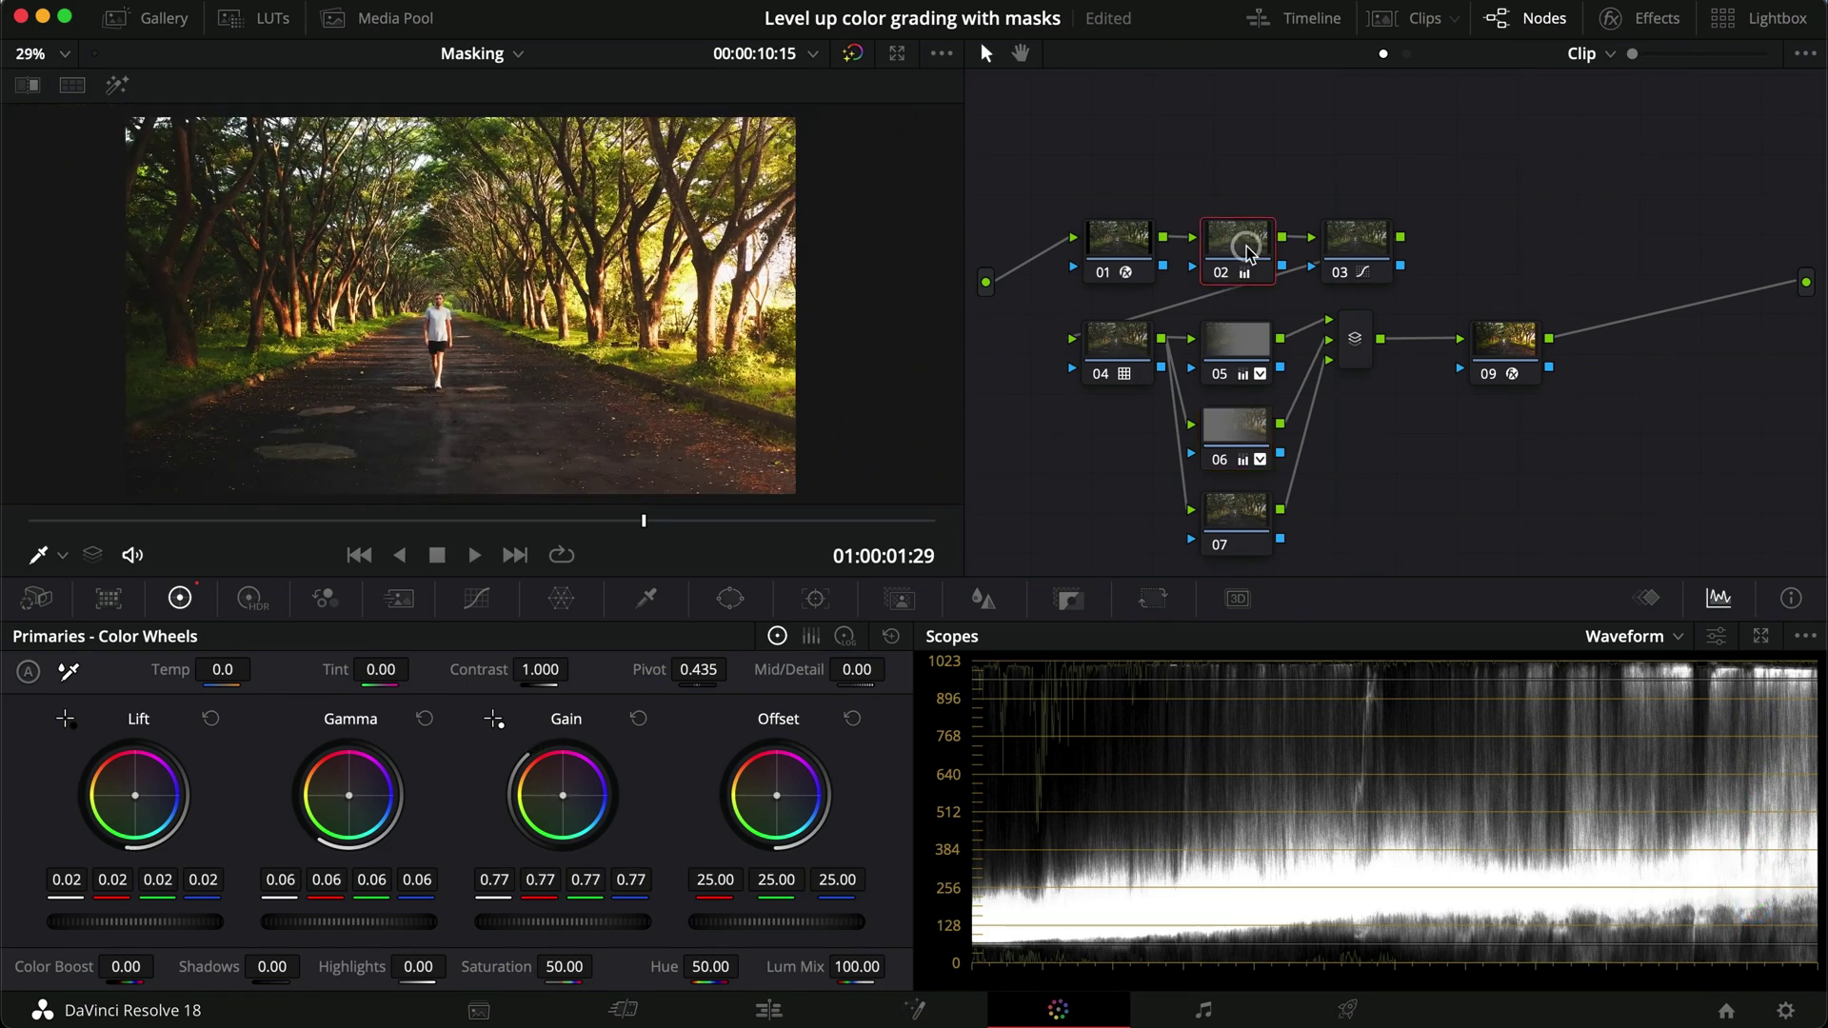
{"action": "left_click_drag", "start_coordinate": [428, 970], "coordinate": [49, 974]}
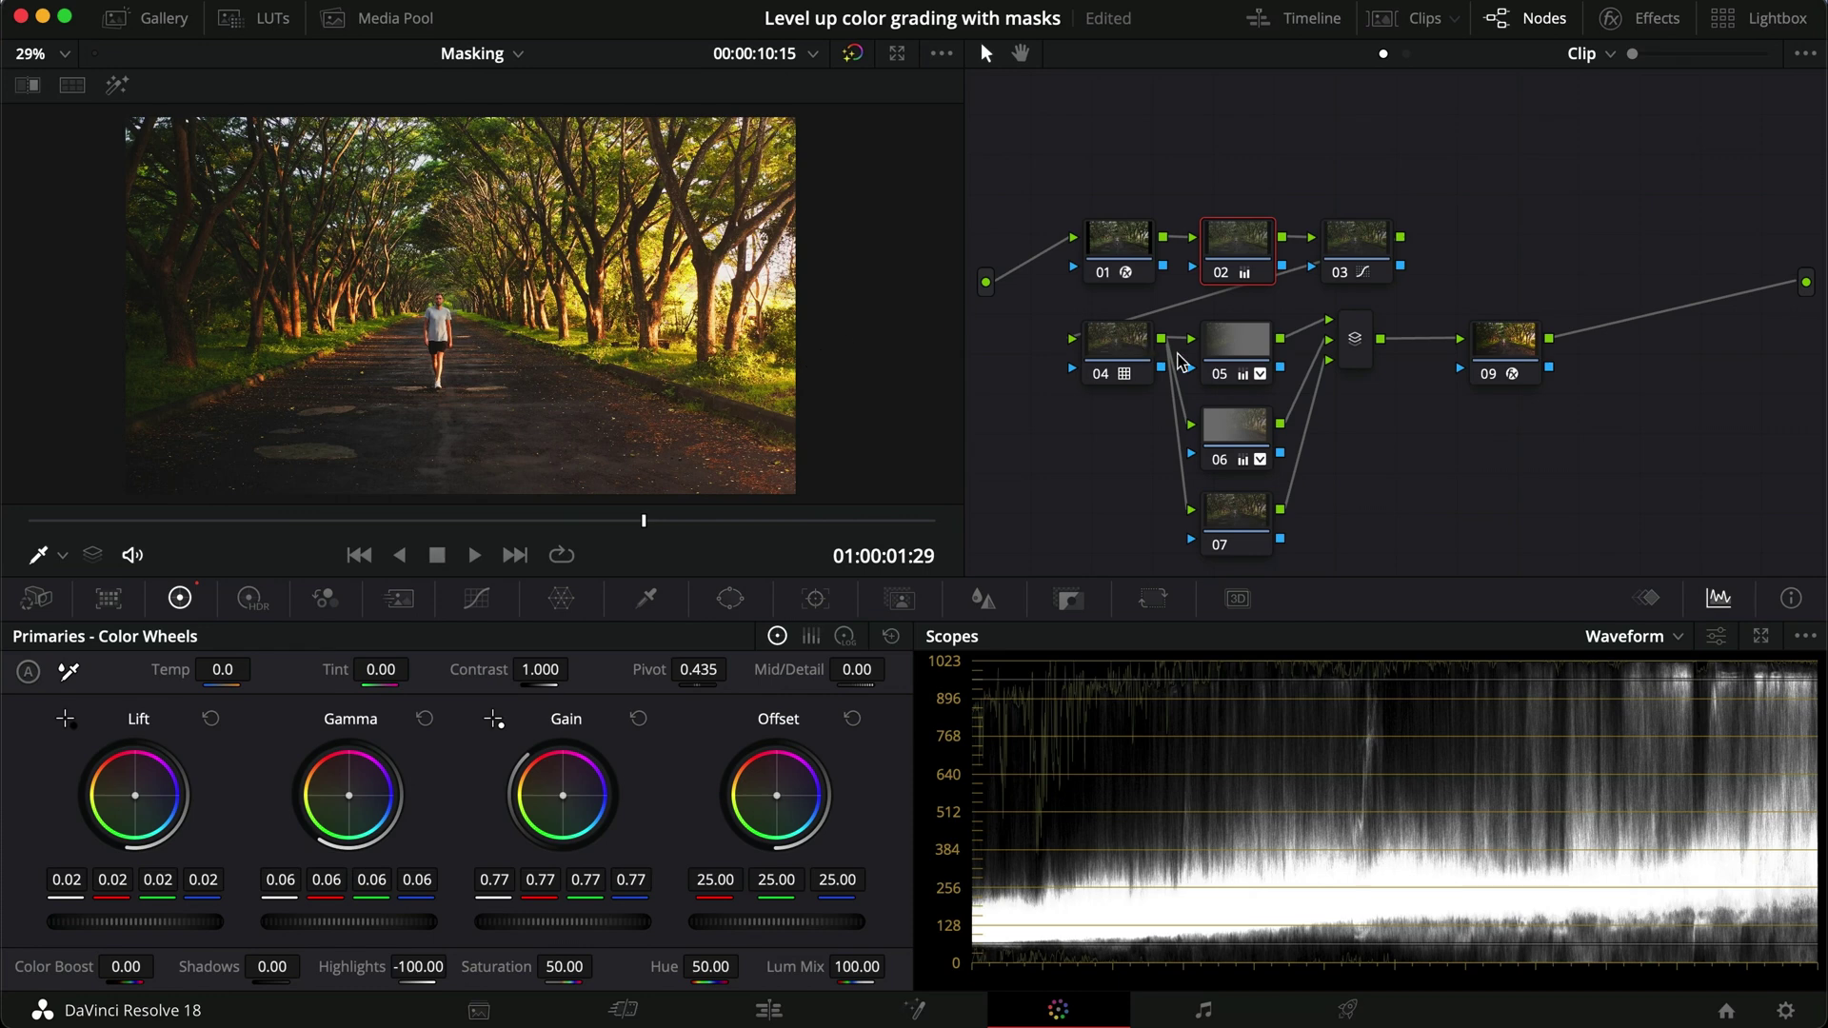
{"action": "left_click", "coordinate": [1231, 433]}
{"action": "key", "text": "super+d"}
{"action": "key", "text": "super+d"}
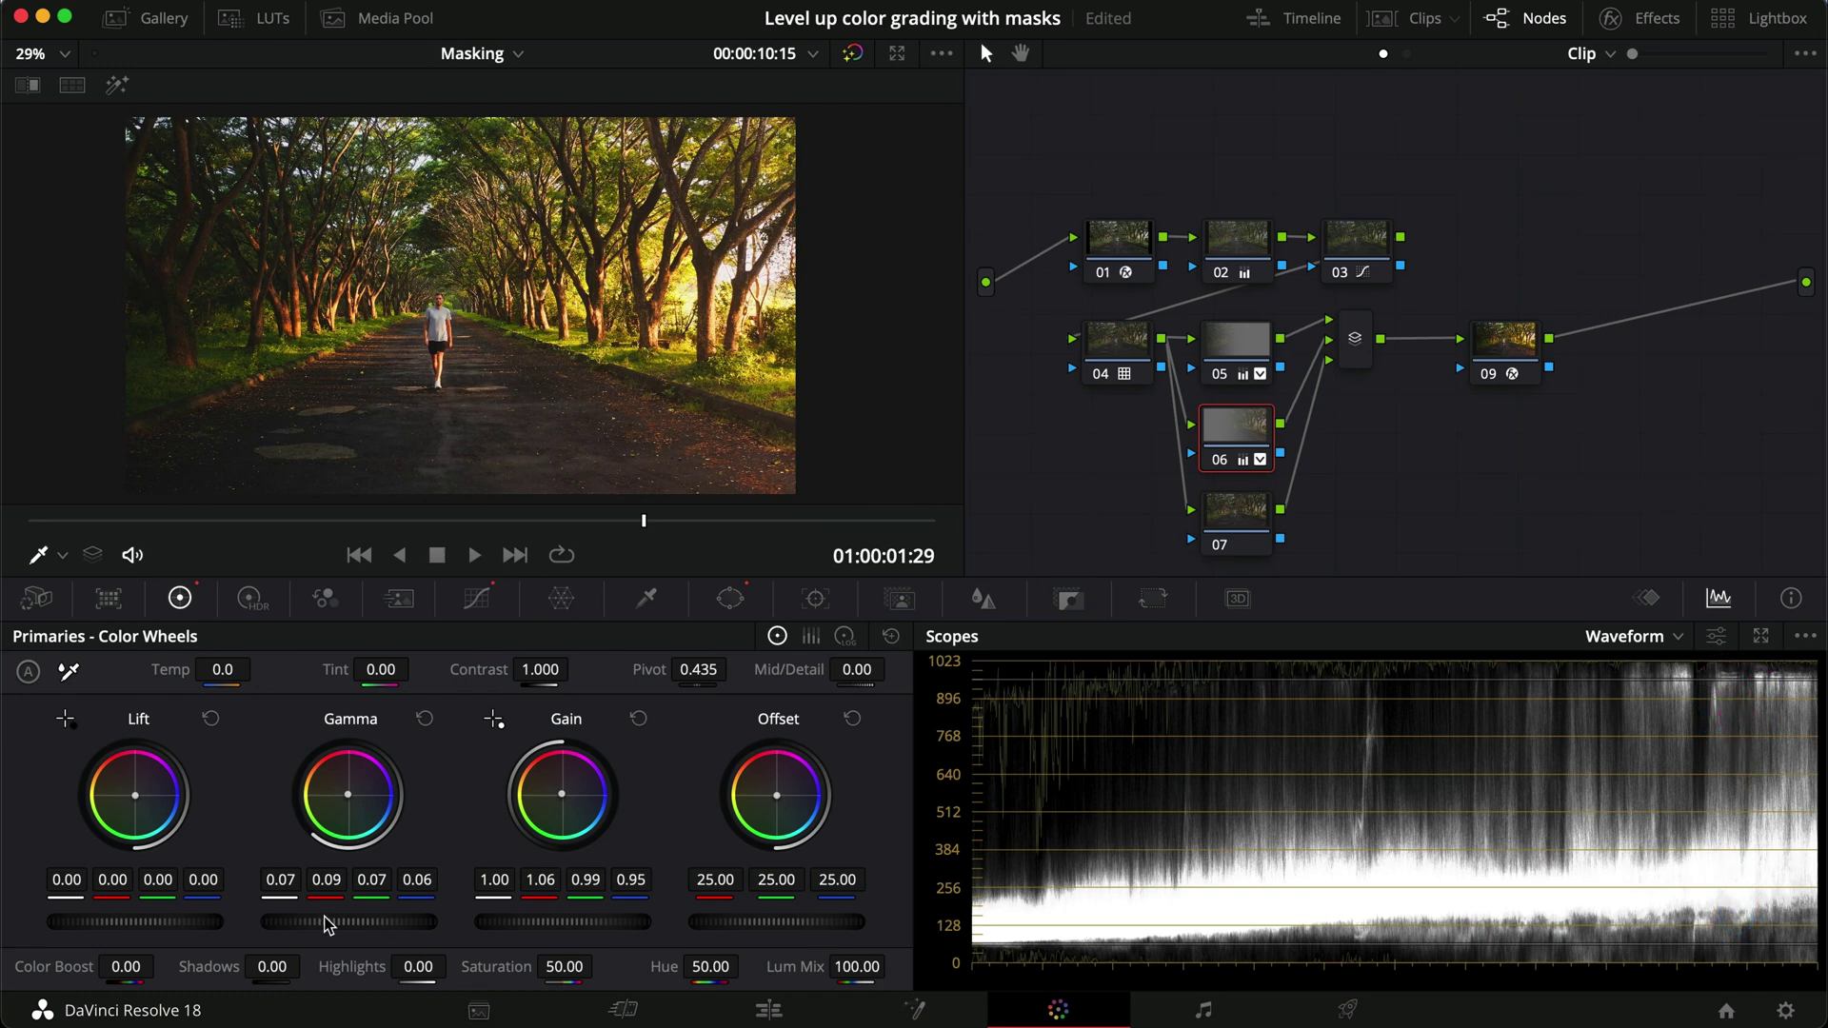
Step: Raise node 06's Gamma to about 0.10 and Gain to about 1.05–1.12, nudging their color balance
{"action": "left_click_drag", "start_coordinate": [320, 928], "coordinate": [460, 904]}
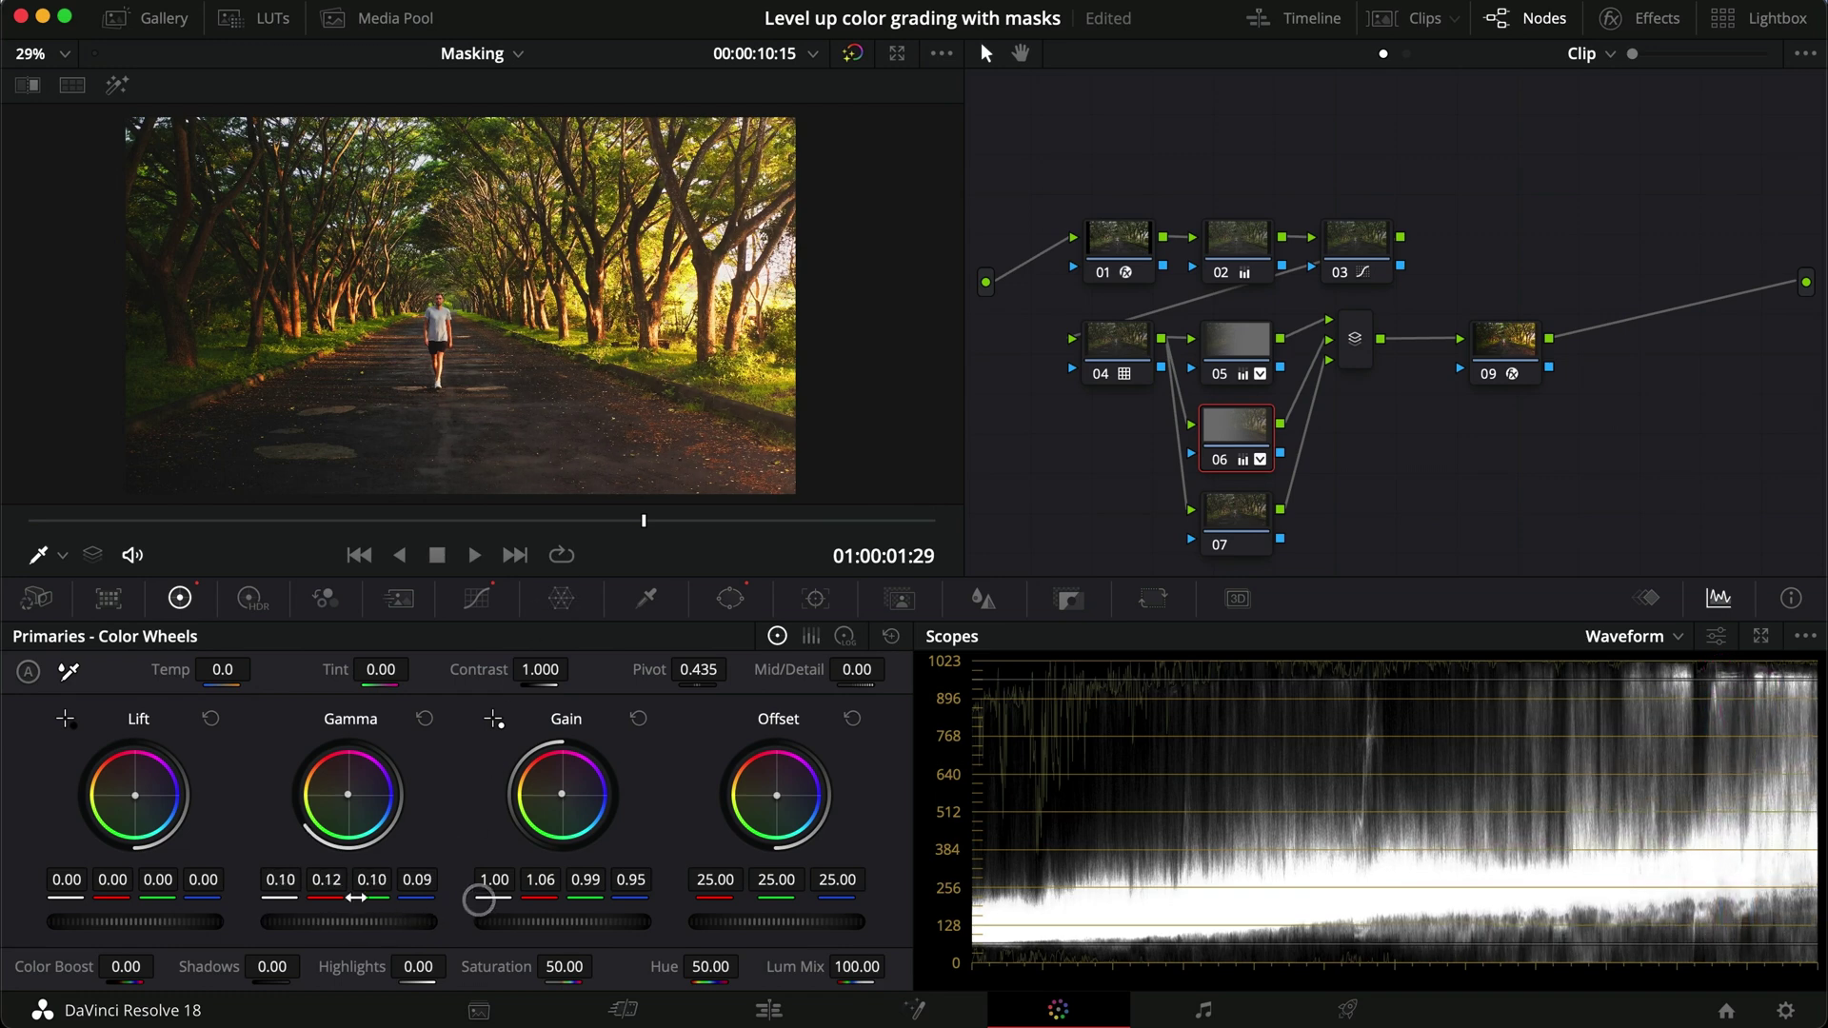
{"action": "left_click_drag", "start_coordinate": [551, 916], "coordinate": [632, 912]}
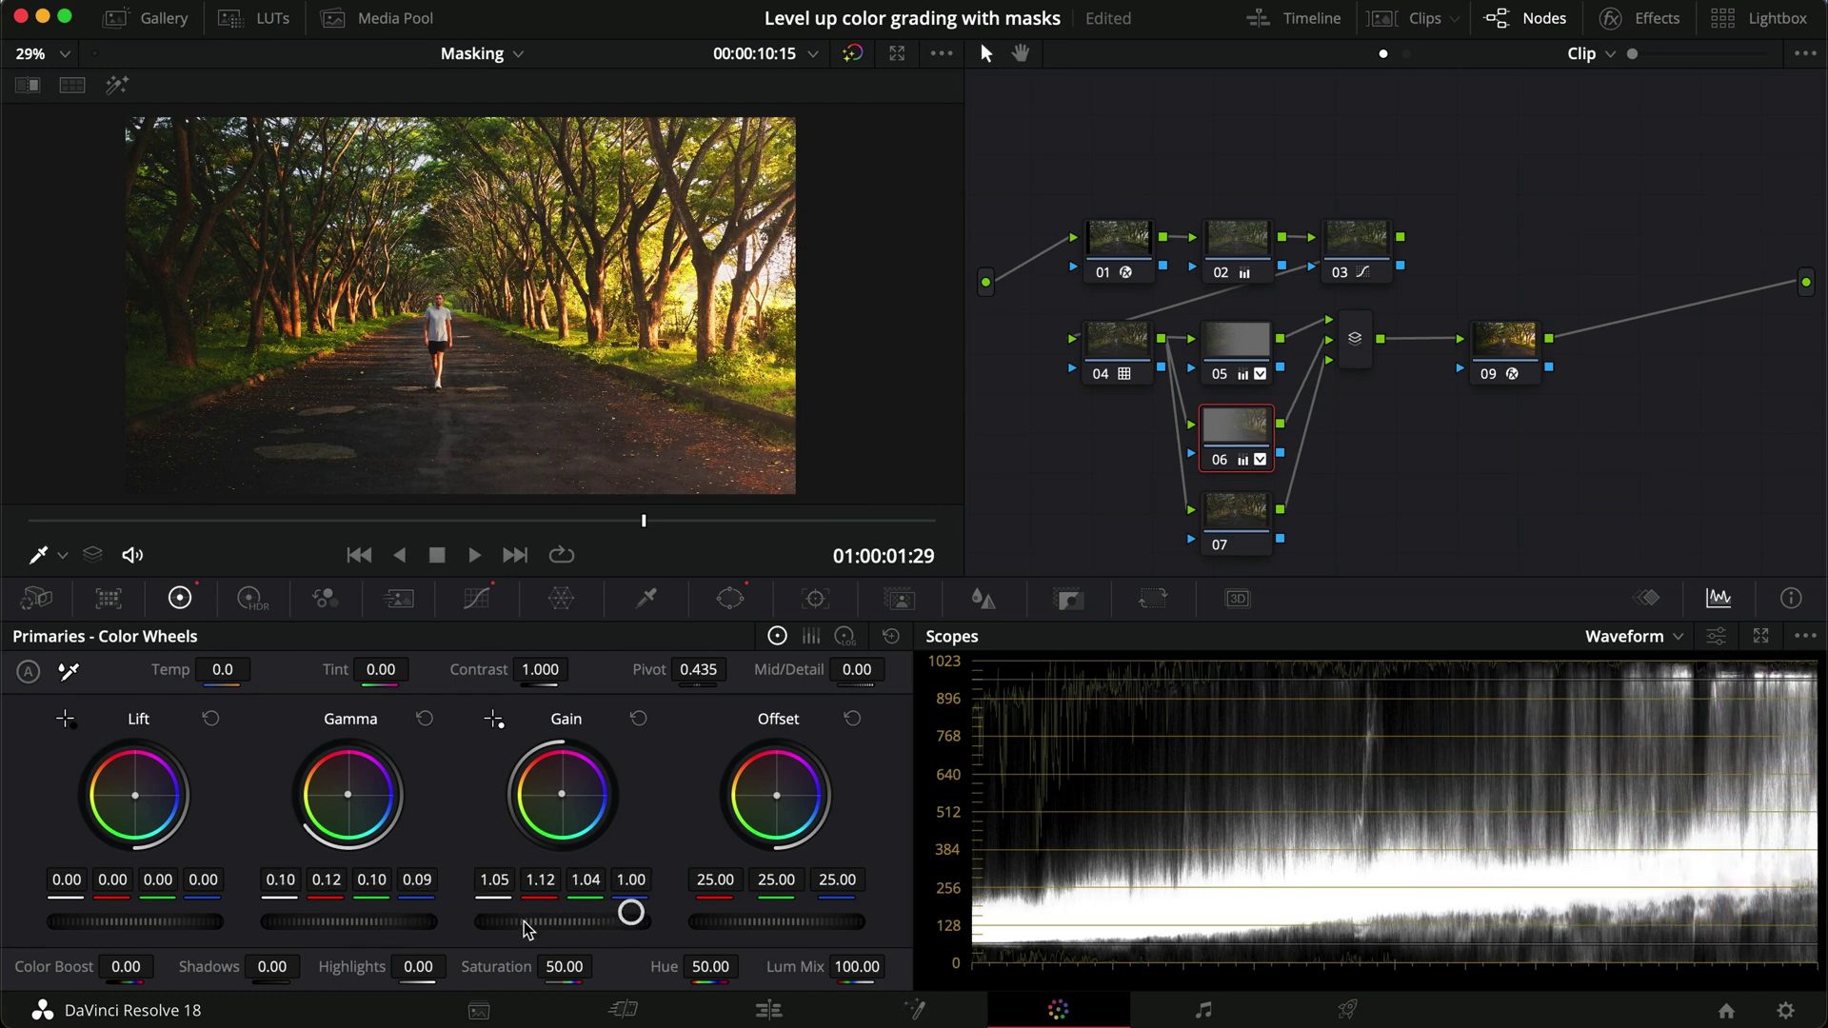
{"action": "mouse_move", "coordinate": [562, 793]}
{"action": "left_mouse_down"}
{"action": "mouse_move", "coordinate": [553, 778]}
{"action": "mouse_move", "coordinate": [564, 800]}
{"action": "left_mouse_up"}
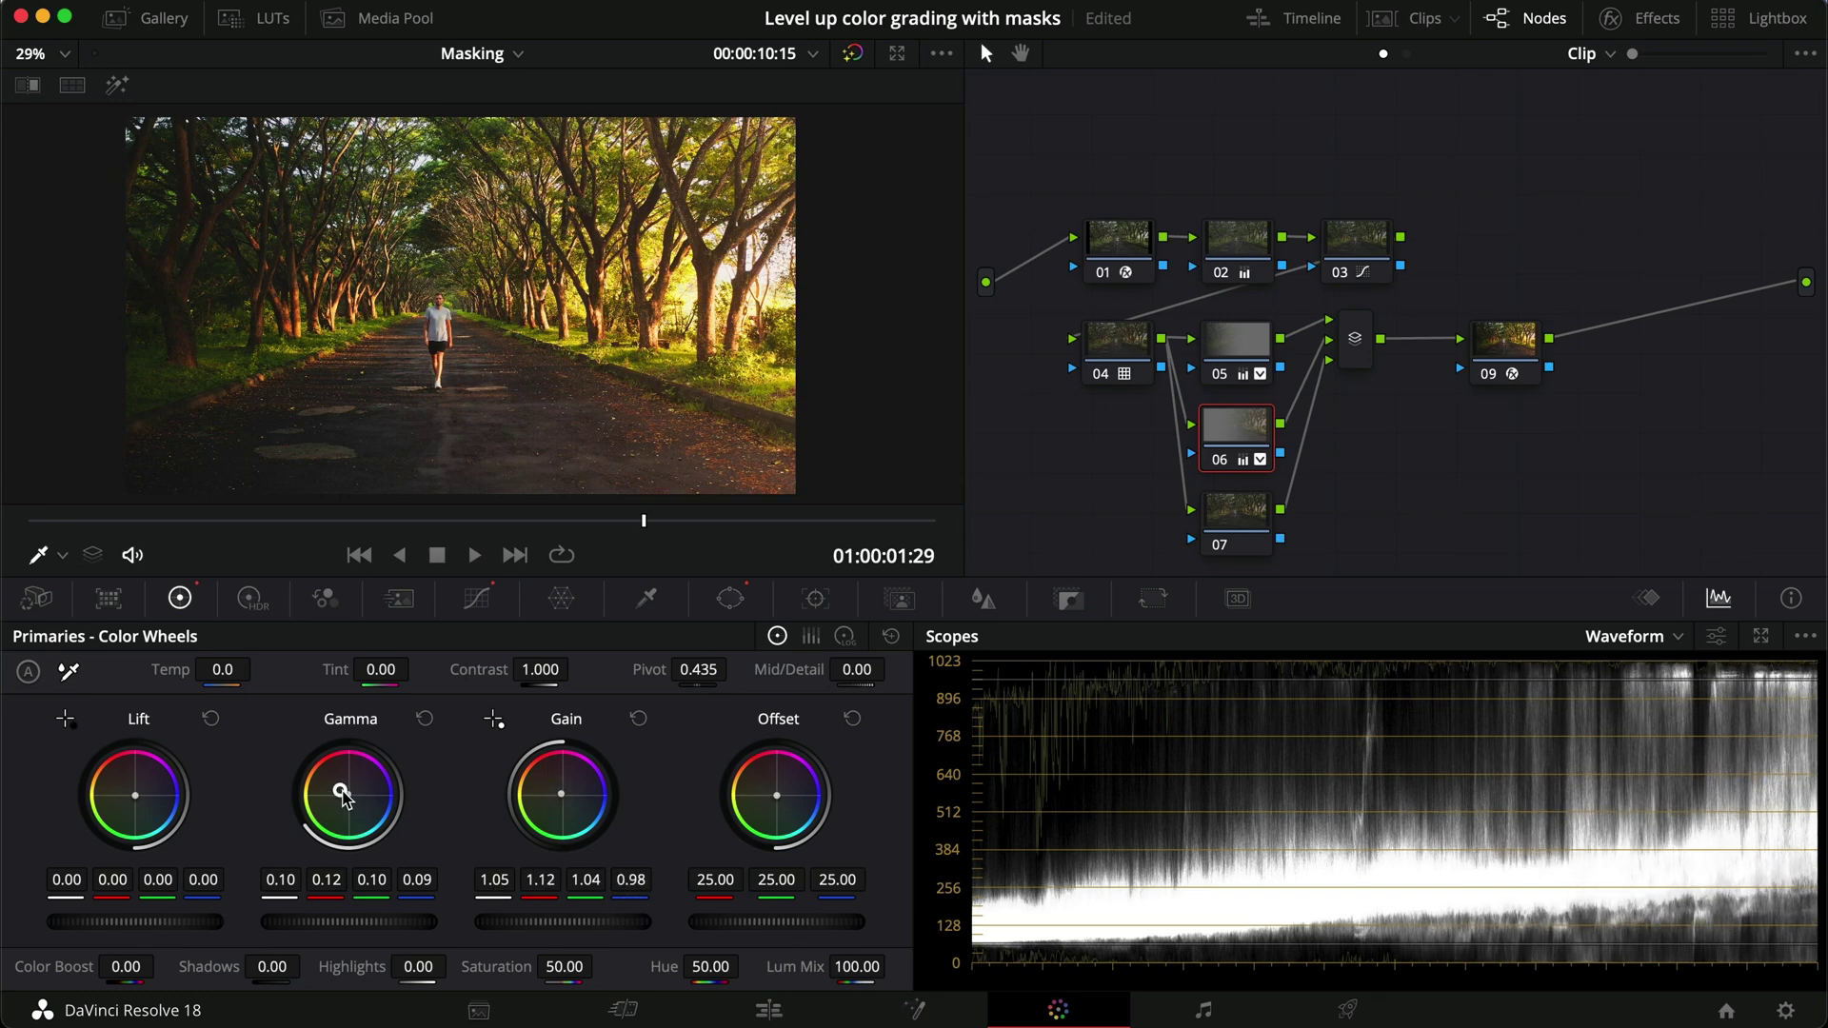
{"action": "left_click_drag", "start_coordinate": [343, 793], "coordinate": [348, 788]}
Step: Toggle node 06 on and off repeatedly to compare the warmed right side
{"action": "key", "text": "super+d"}
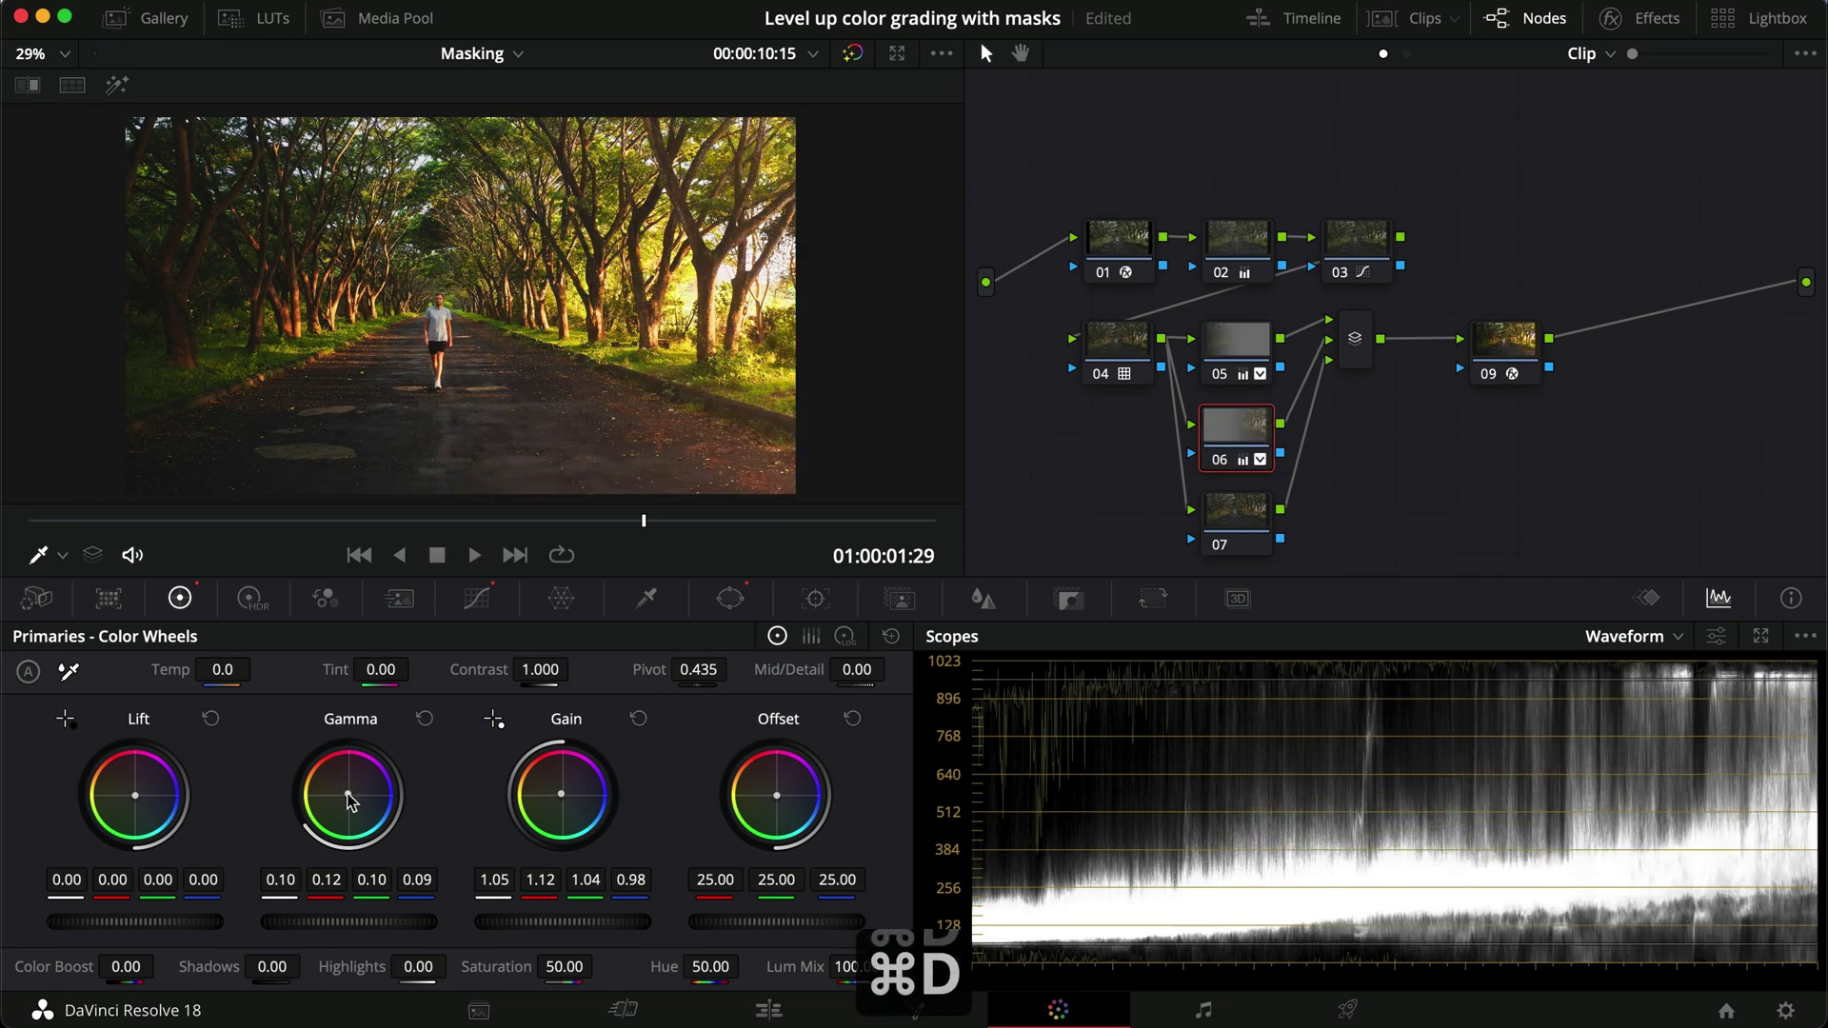
{"action": "key", "text": "super+d"}
{"action": "key", "text": "super+d"}
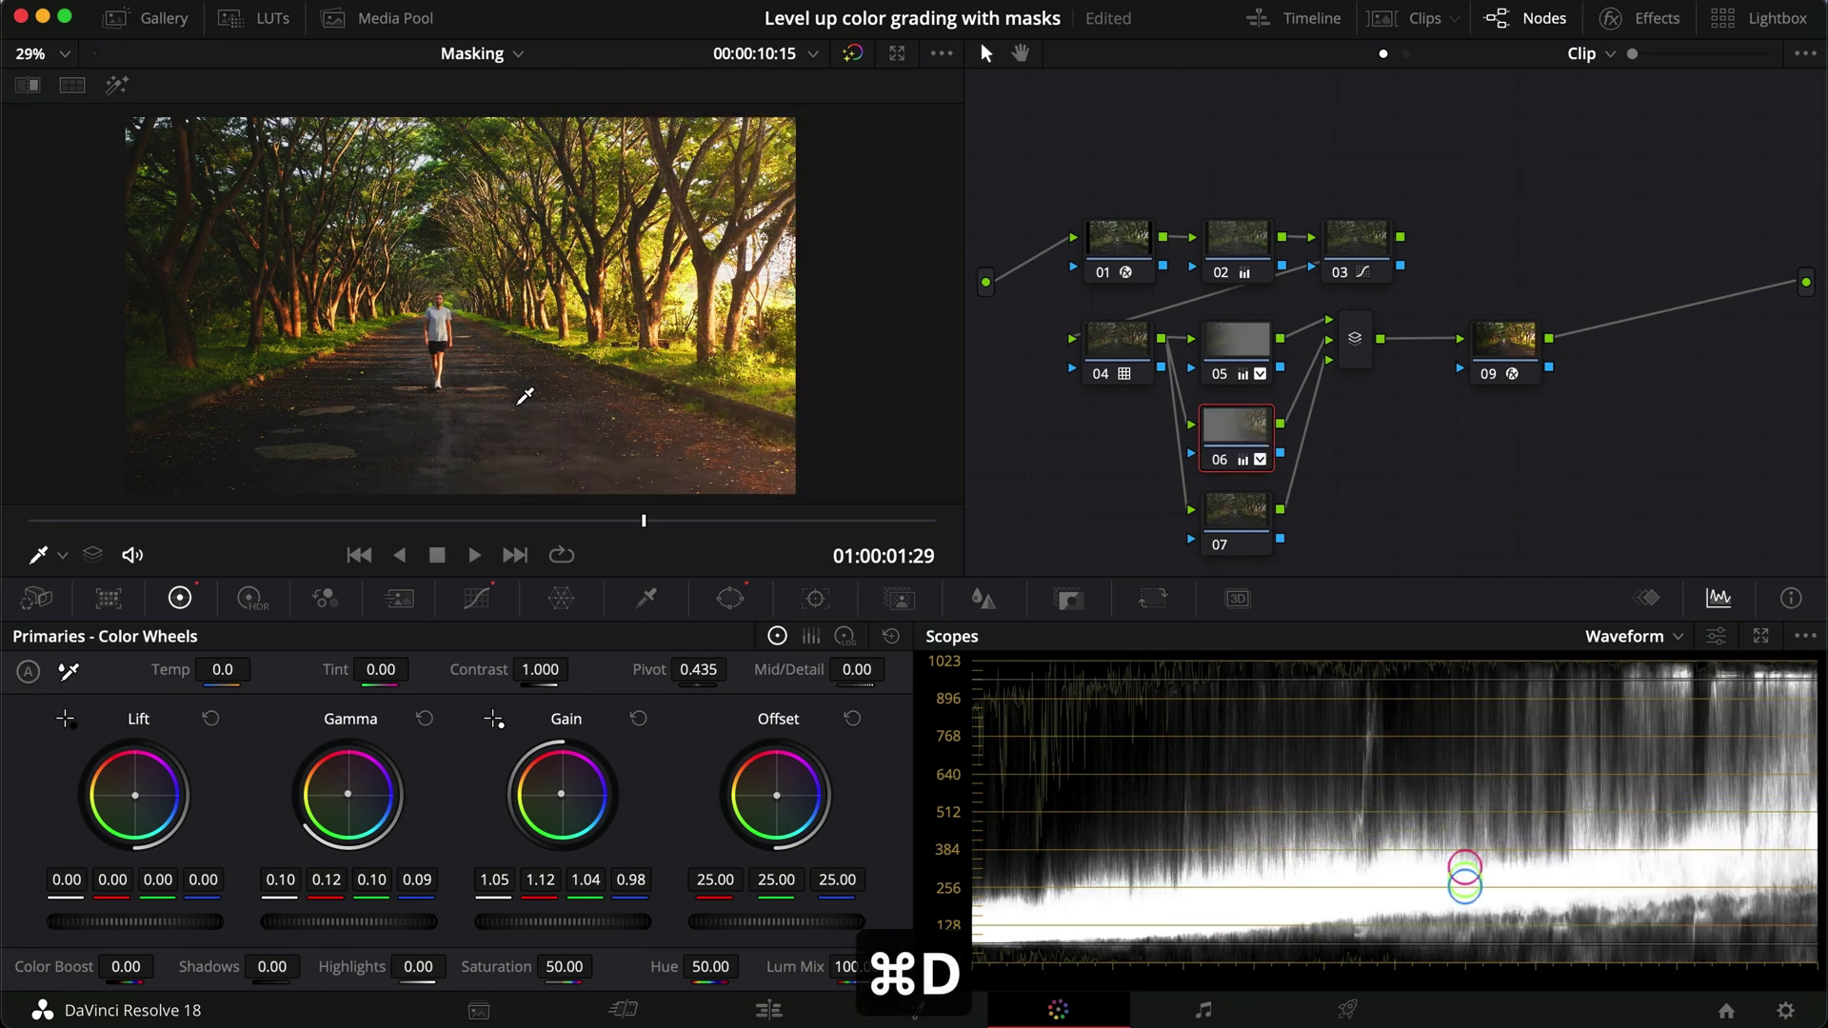
{"action": "key", "text": "super+d"}
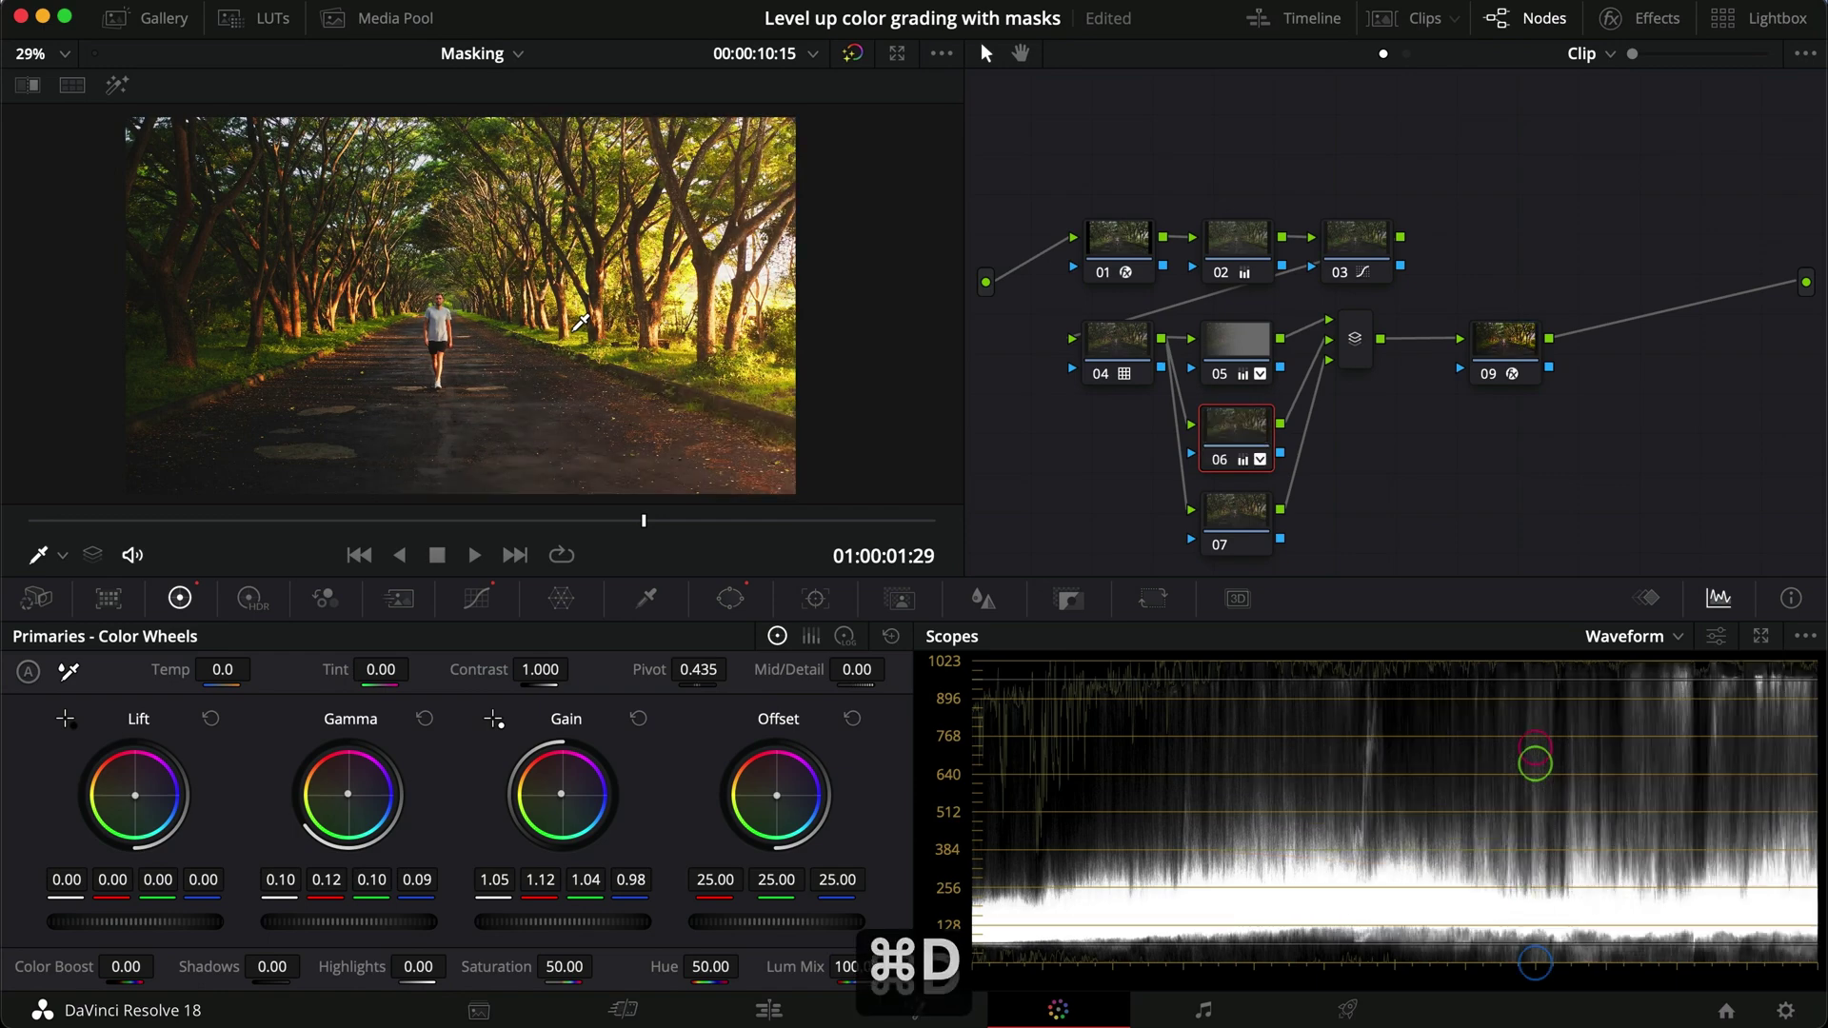
{"action": "key", "text": "super+d"}
{"action": "scroll", "coordinate": [559, 317], "scroll_direction": "up", "scroll_amount": 5}
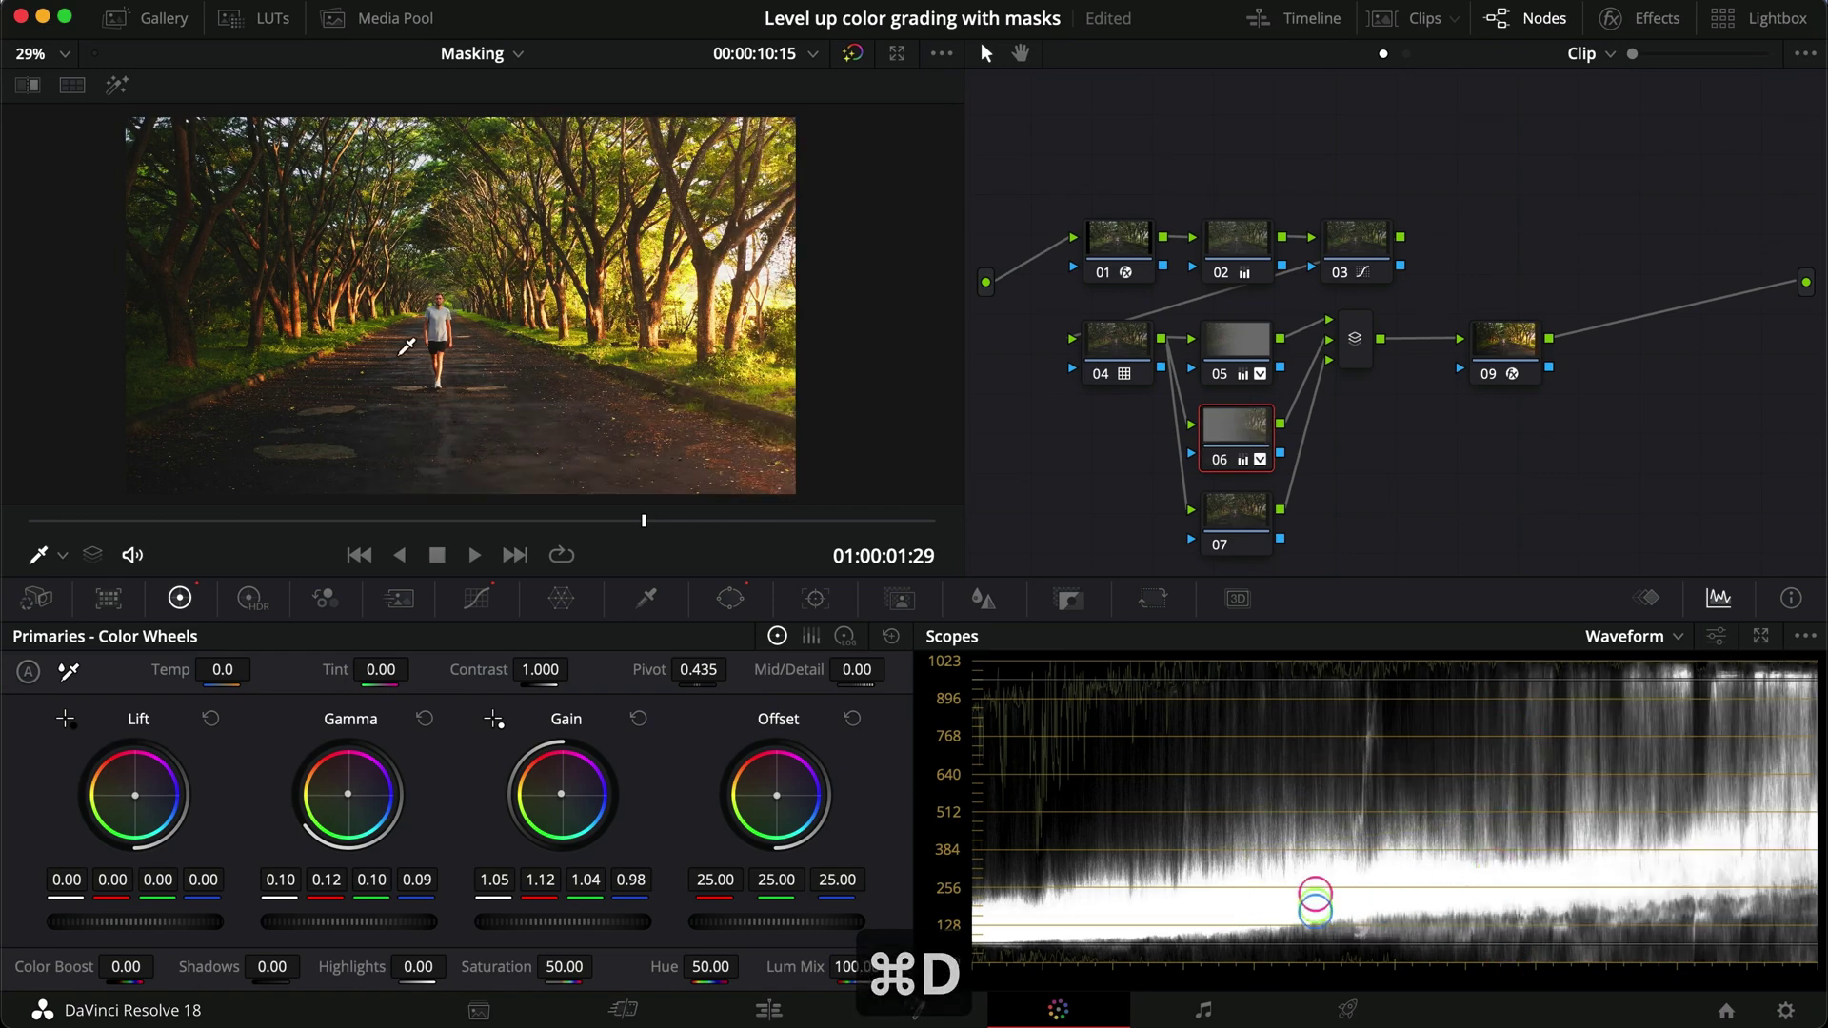
{"action": "key", "text": "super+d"}
{"action": "key", "text": "super+d"}
{"action": "key", "text": "super+d"}
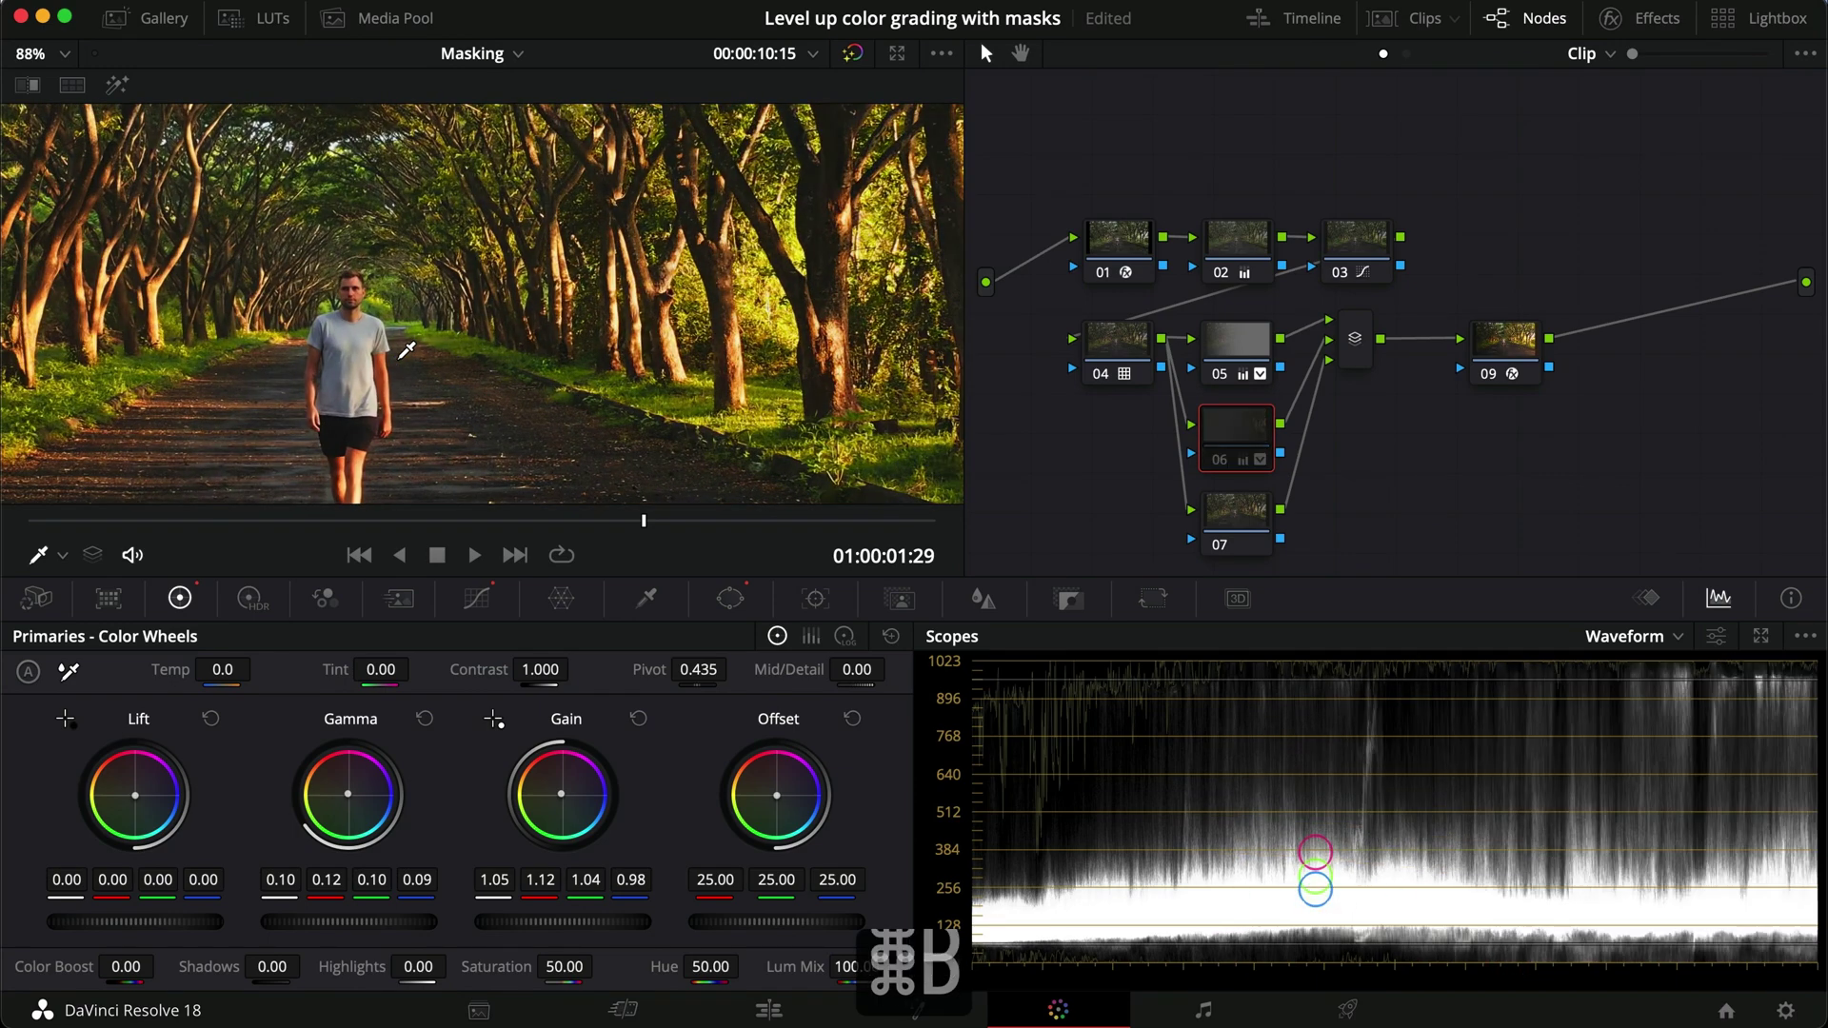
{"action": "key", "text": "super+d"}
{"action": "key", "text": "super+d"}
{"action": "key", "text": "super+d"}
{"action": "key", "text": "super+d"}
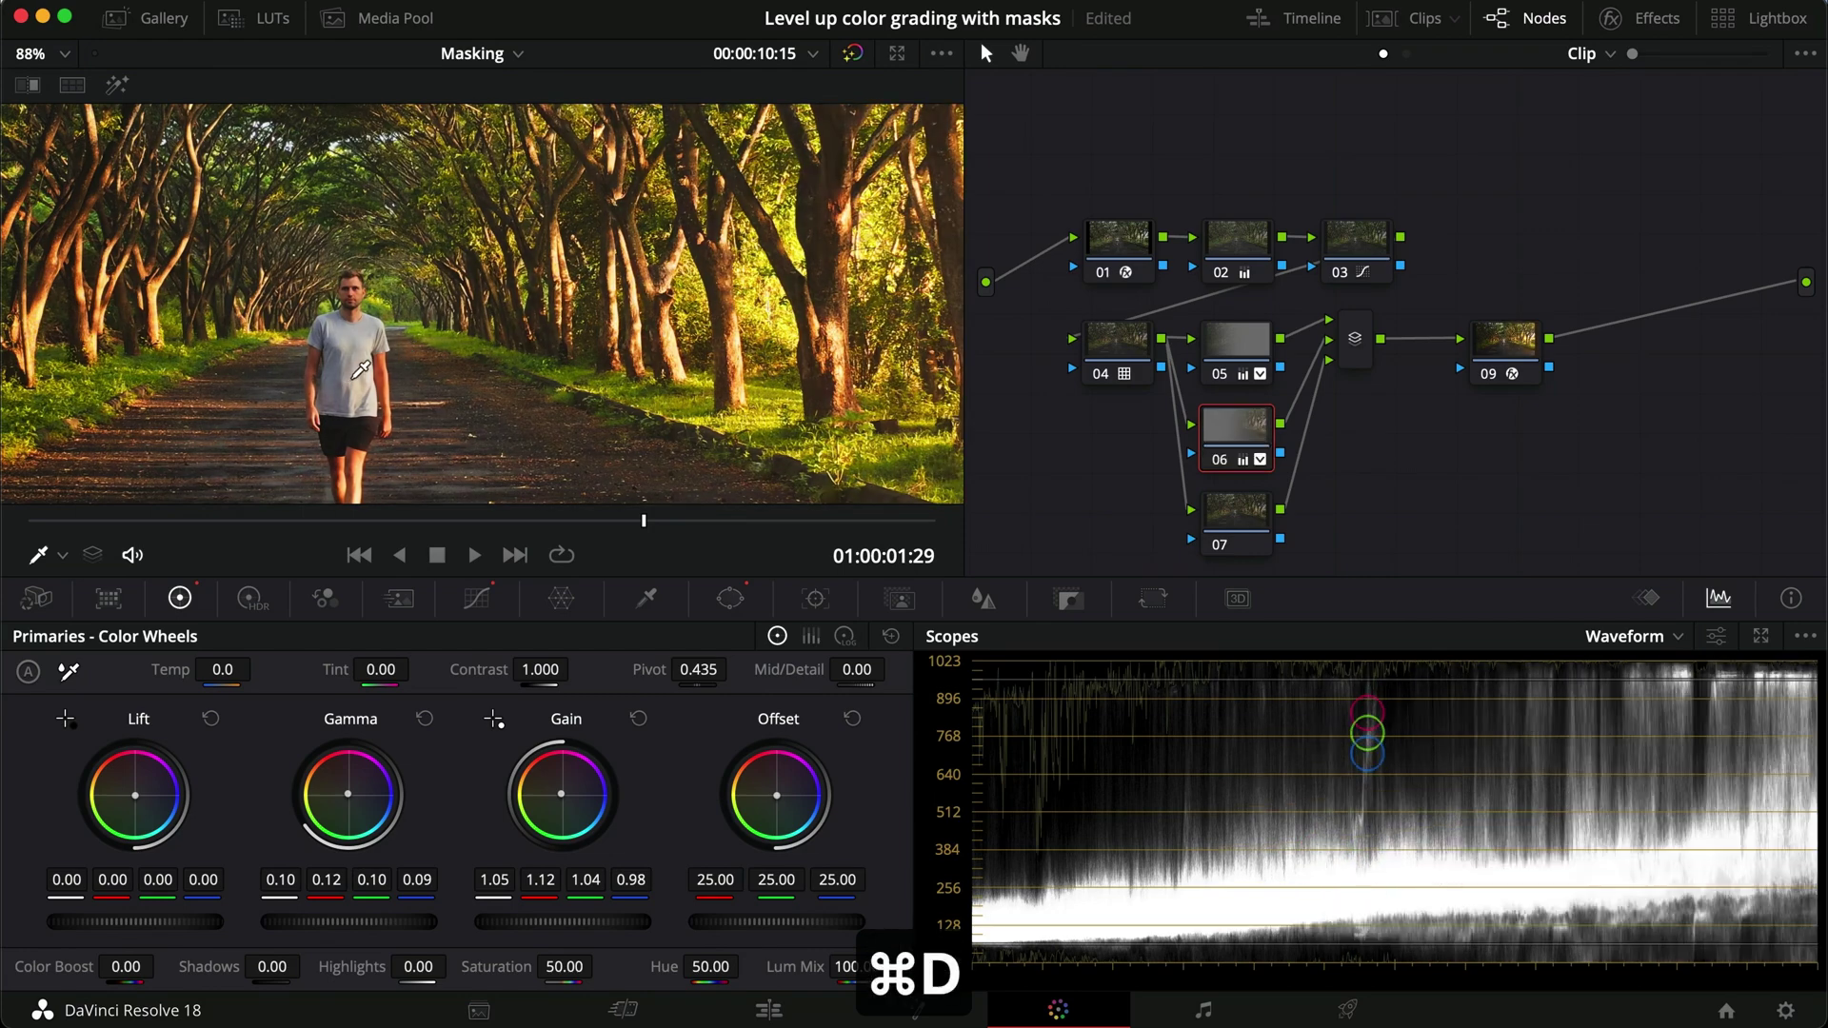
{"action": "scroll", "coordinate": [495, 323], "scroll_direction": "down", "scroll_amount": 5}
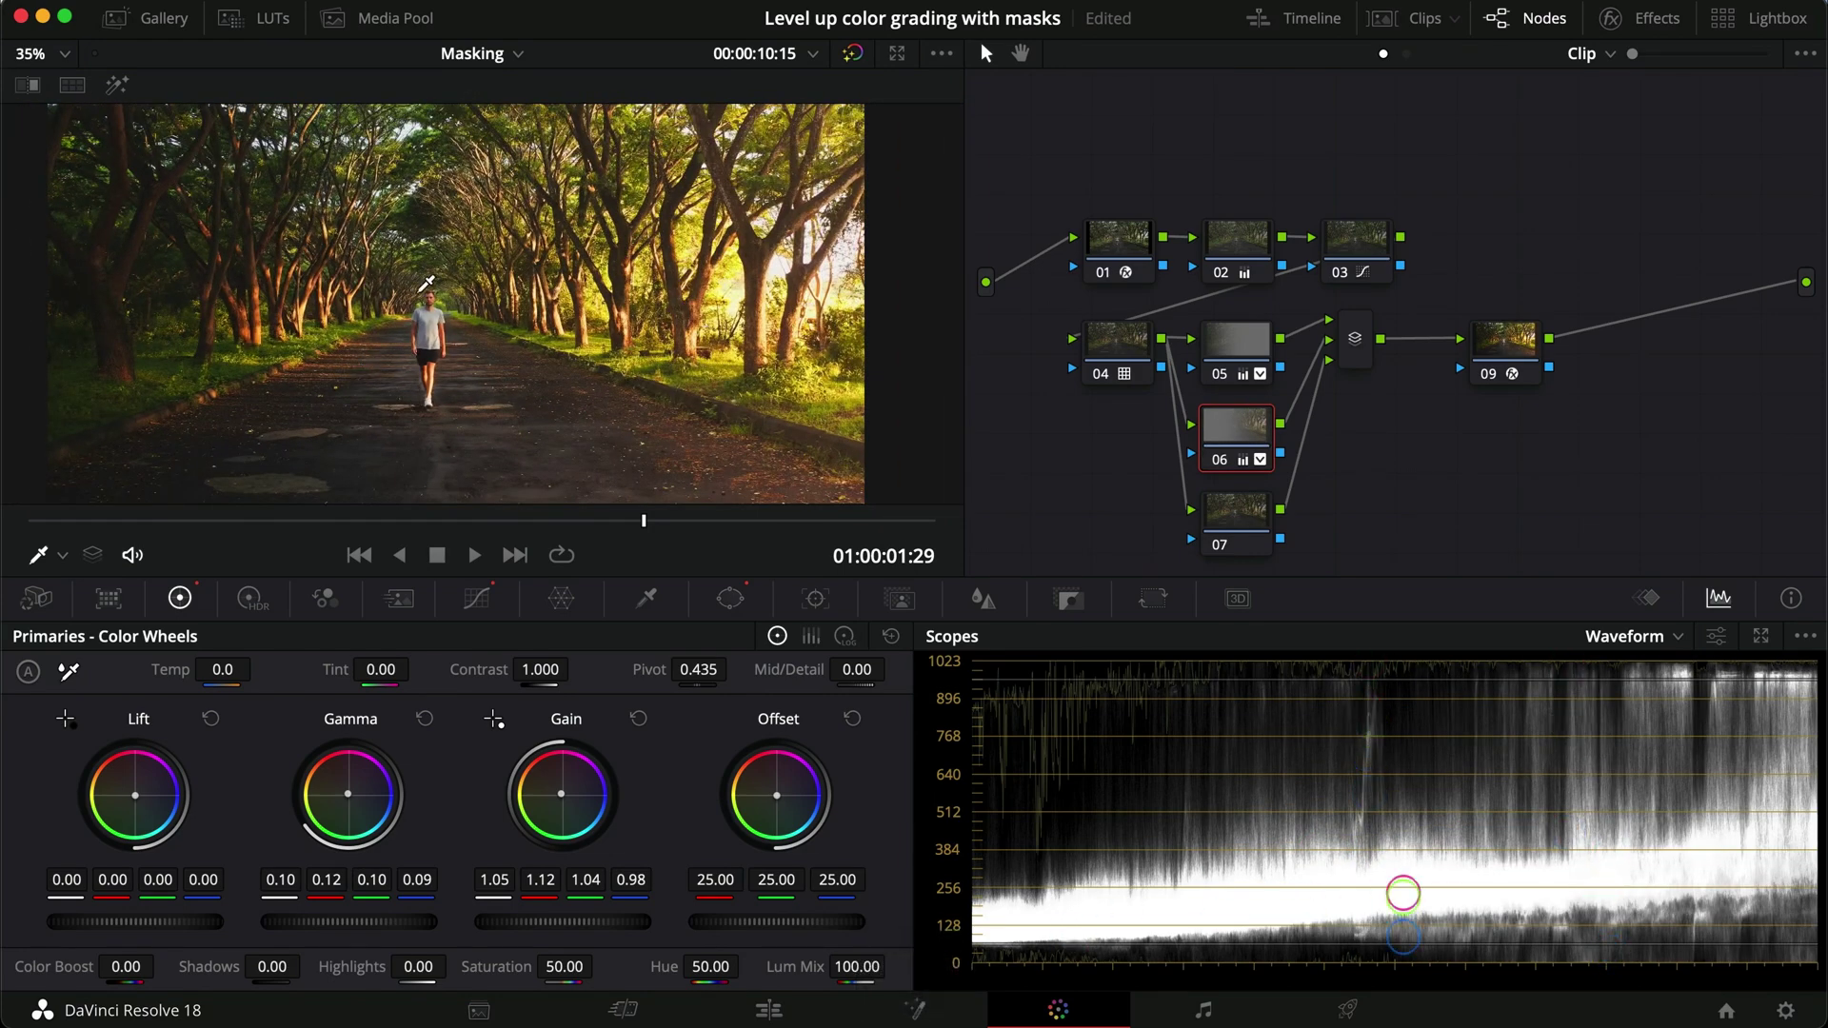
{"action": "scroll", "coordinate": [381, 314], "scroll_direction": "down", "scroll_amount": 2}
Step: Add a Circle window on node 07, stretched into a tall soft-edged ellipse over the walker
{"action": "left_click", "coordinate": [1240, 514]}
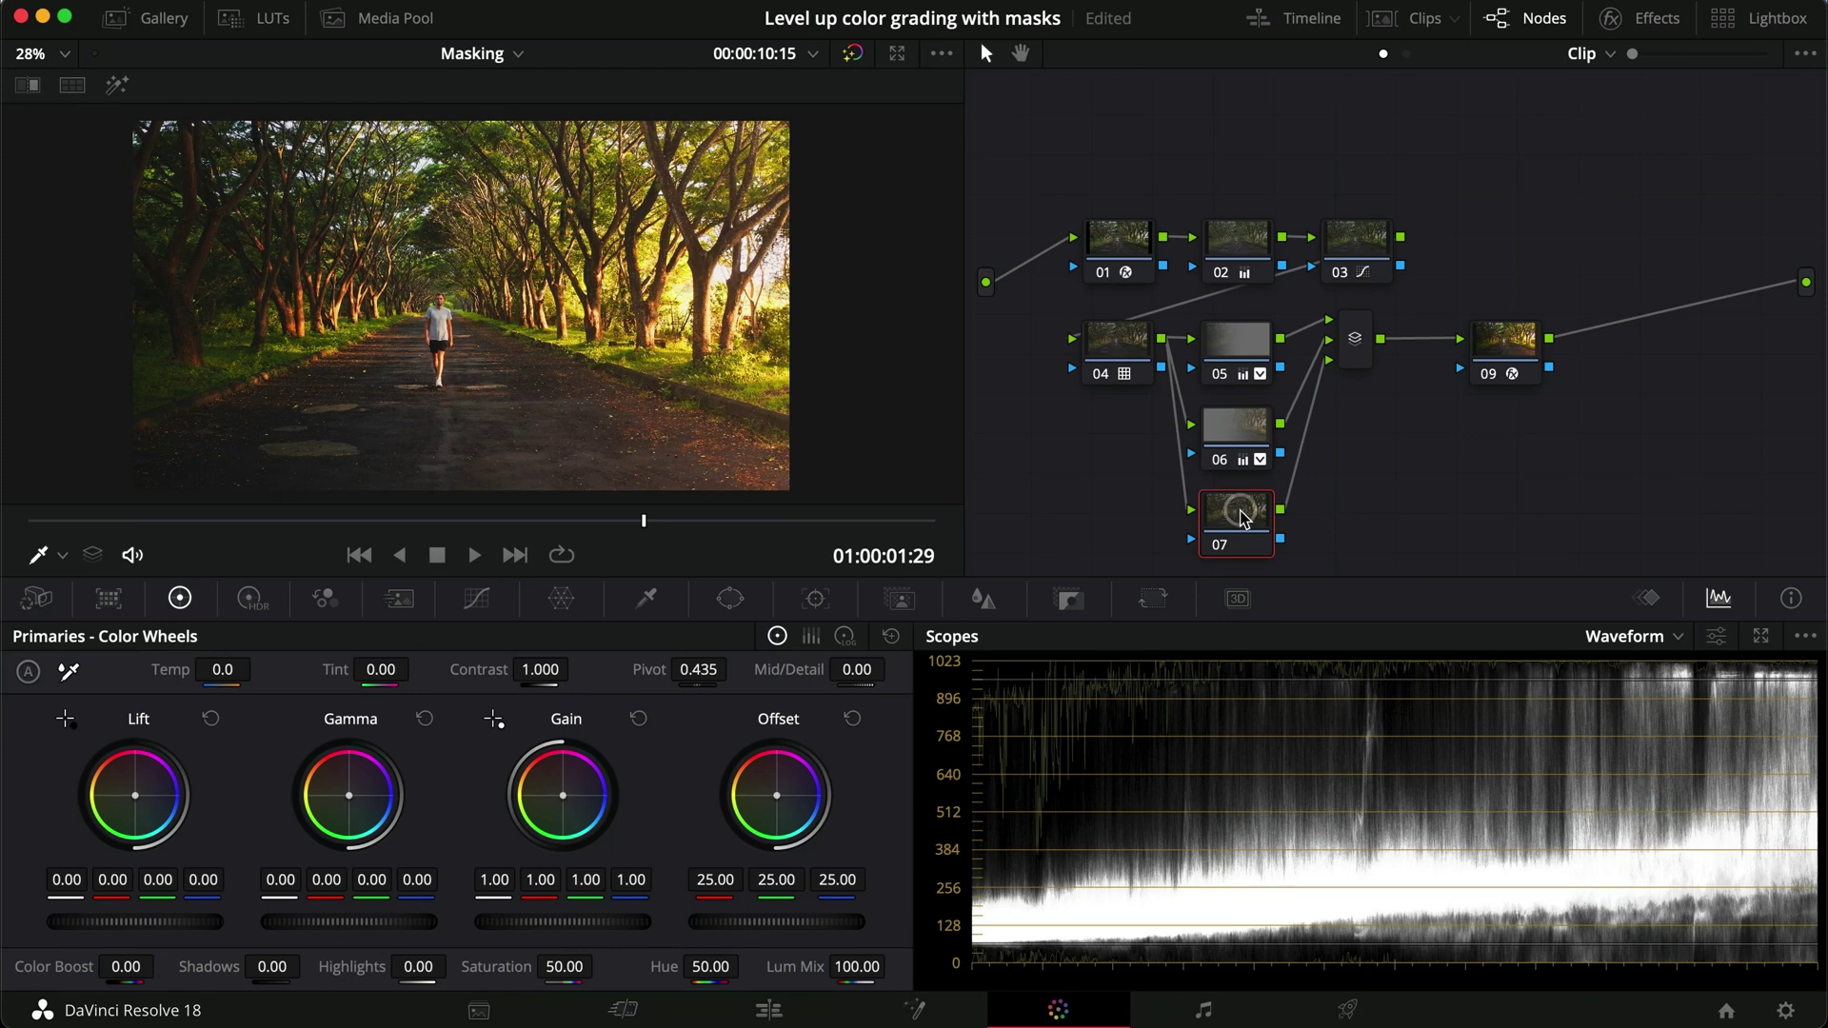
{"action": "left_click", "coordinate": [729, 600]}
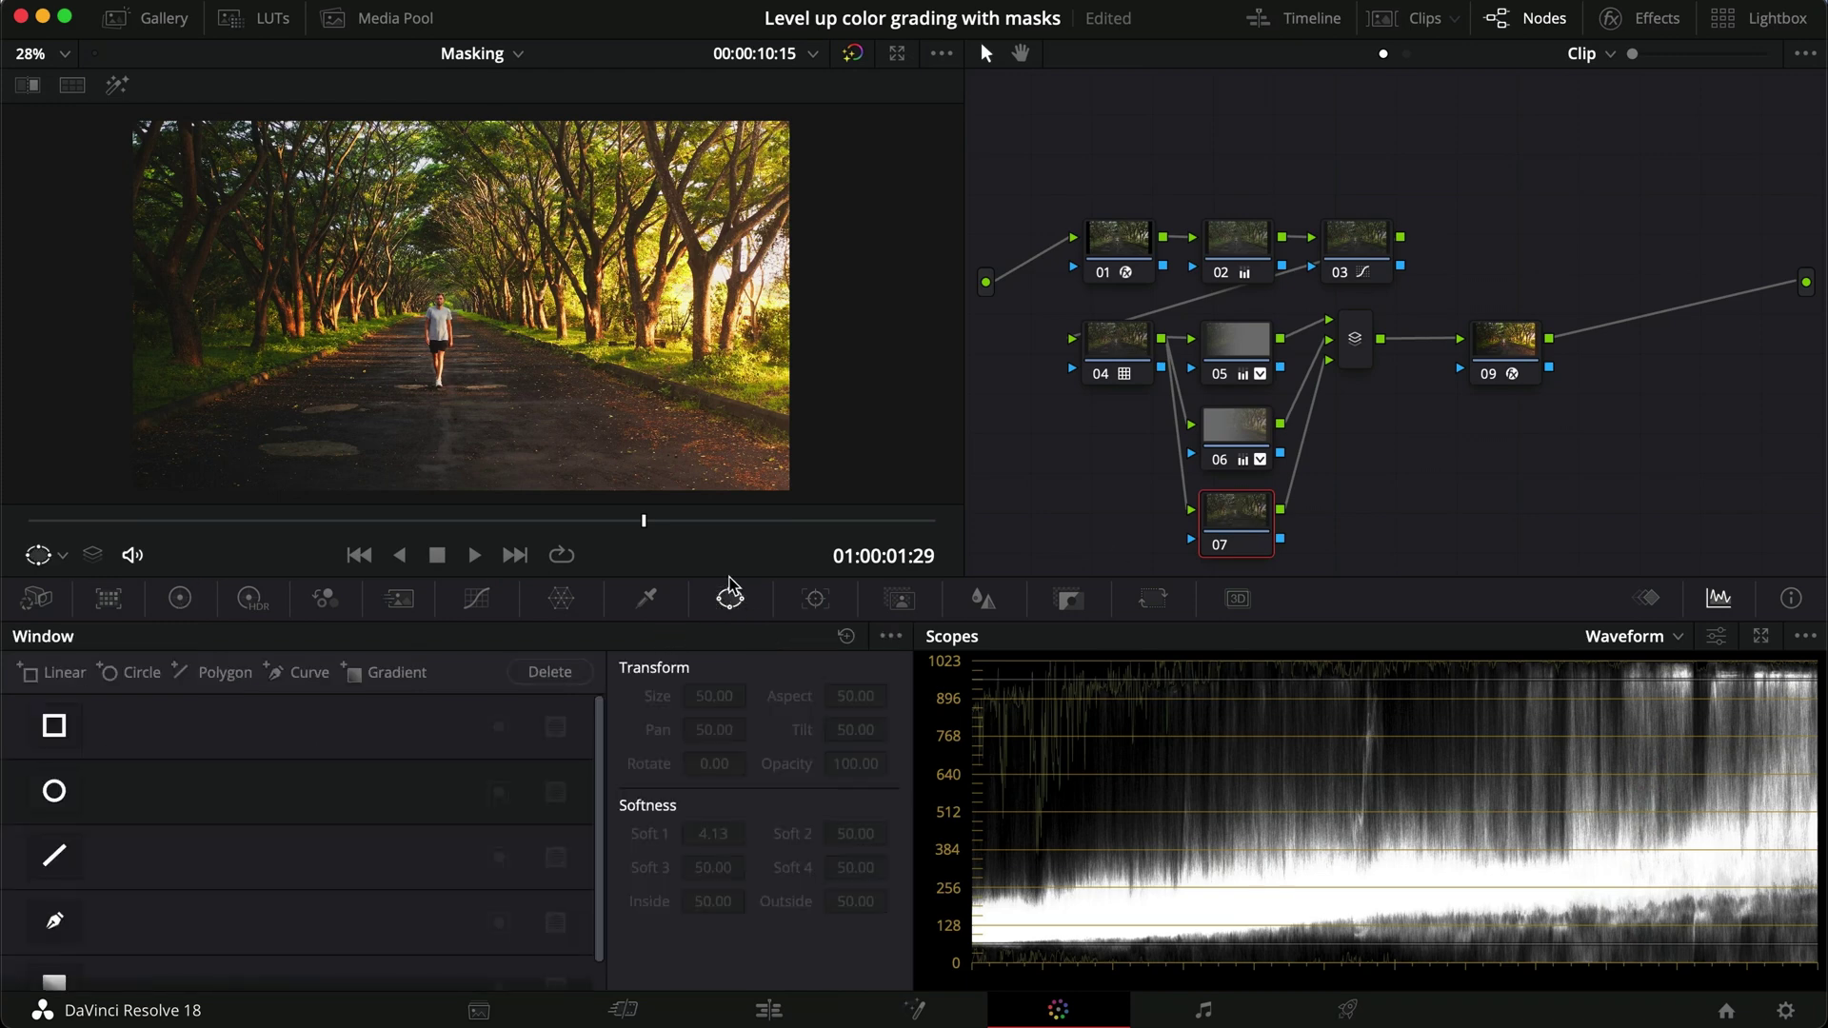
{"action": "left_click", "coordinate": [54, 791]}
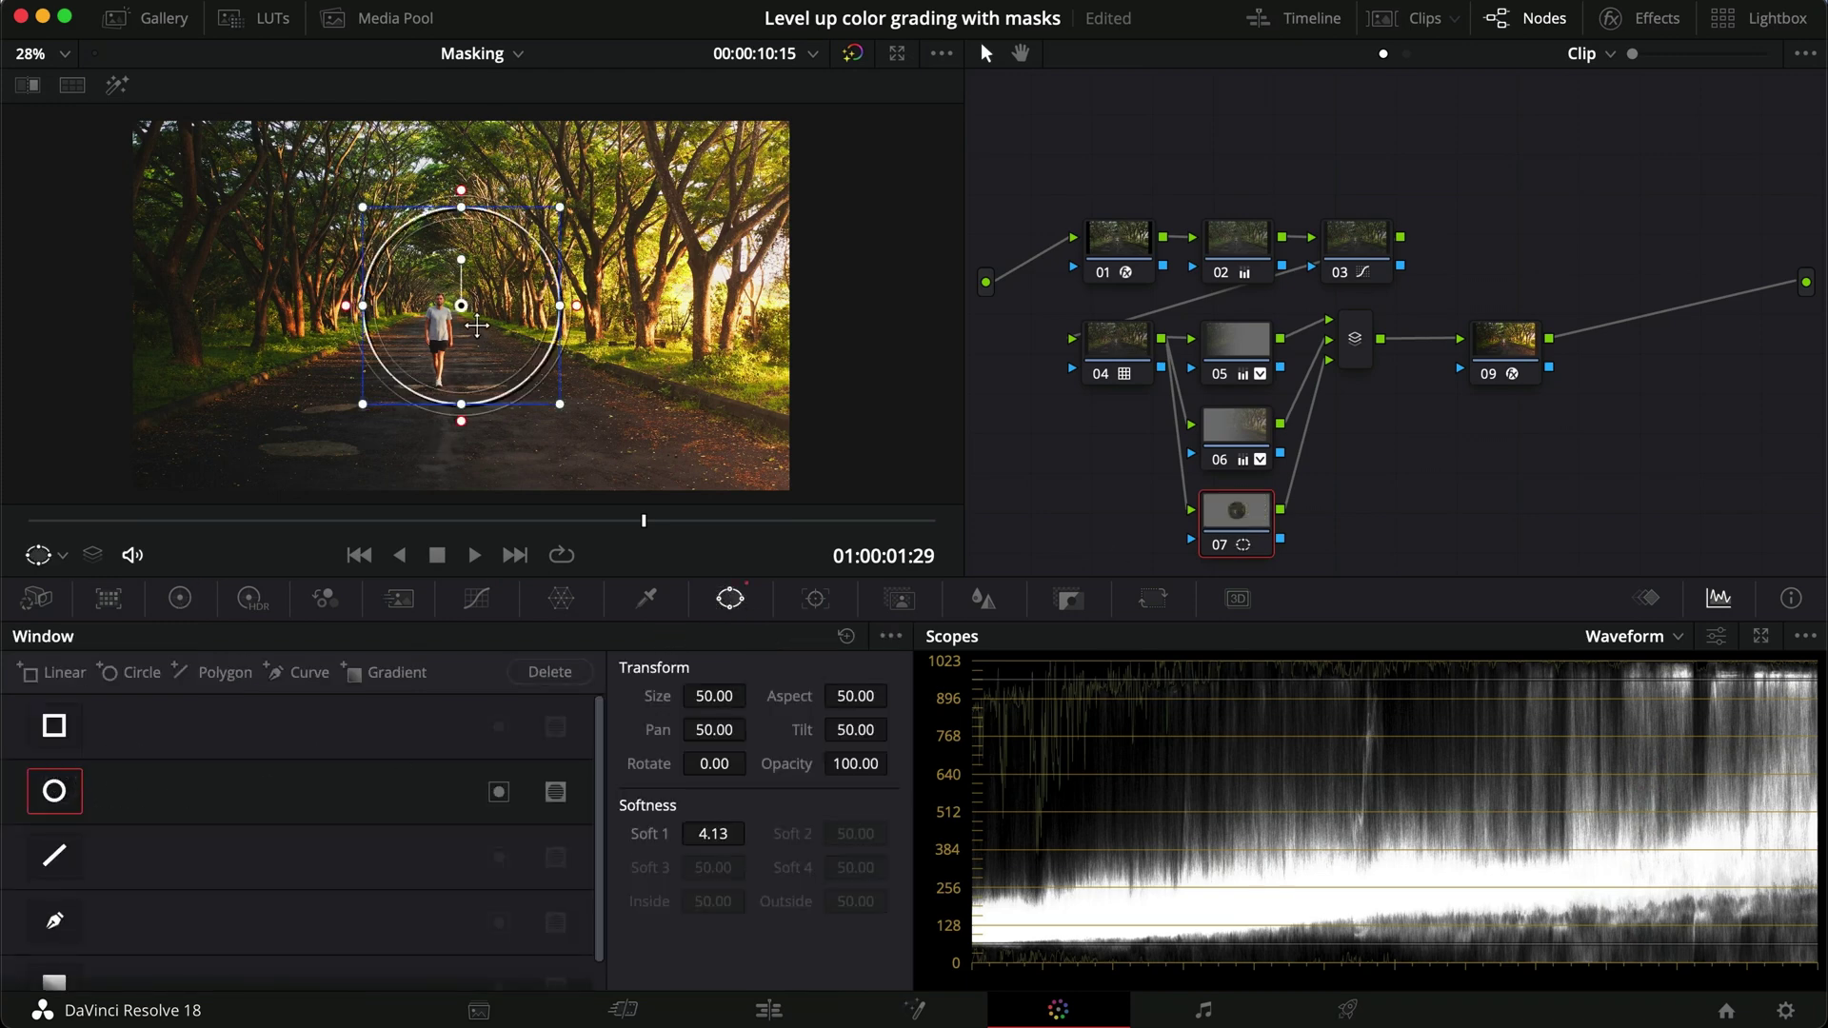
{"action": "left_click_drag", "start_coordinate": [461, 306], "coordinate": [440, 339]}
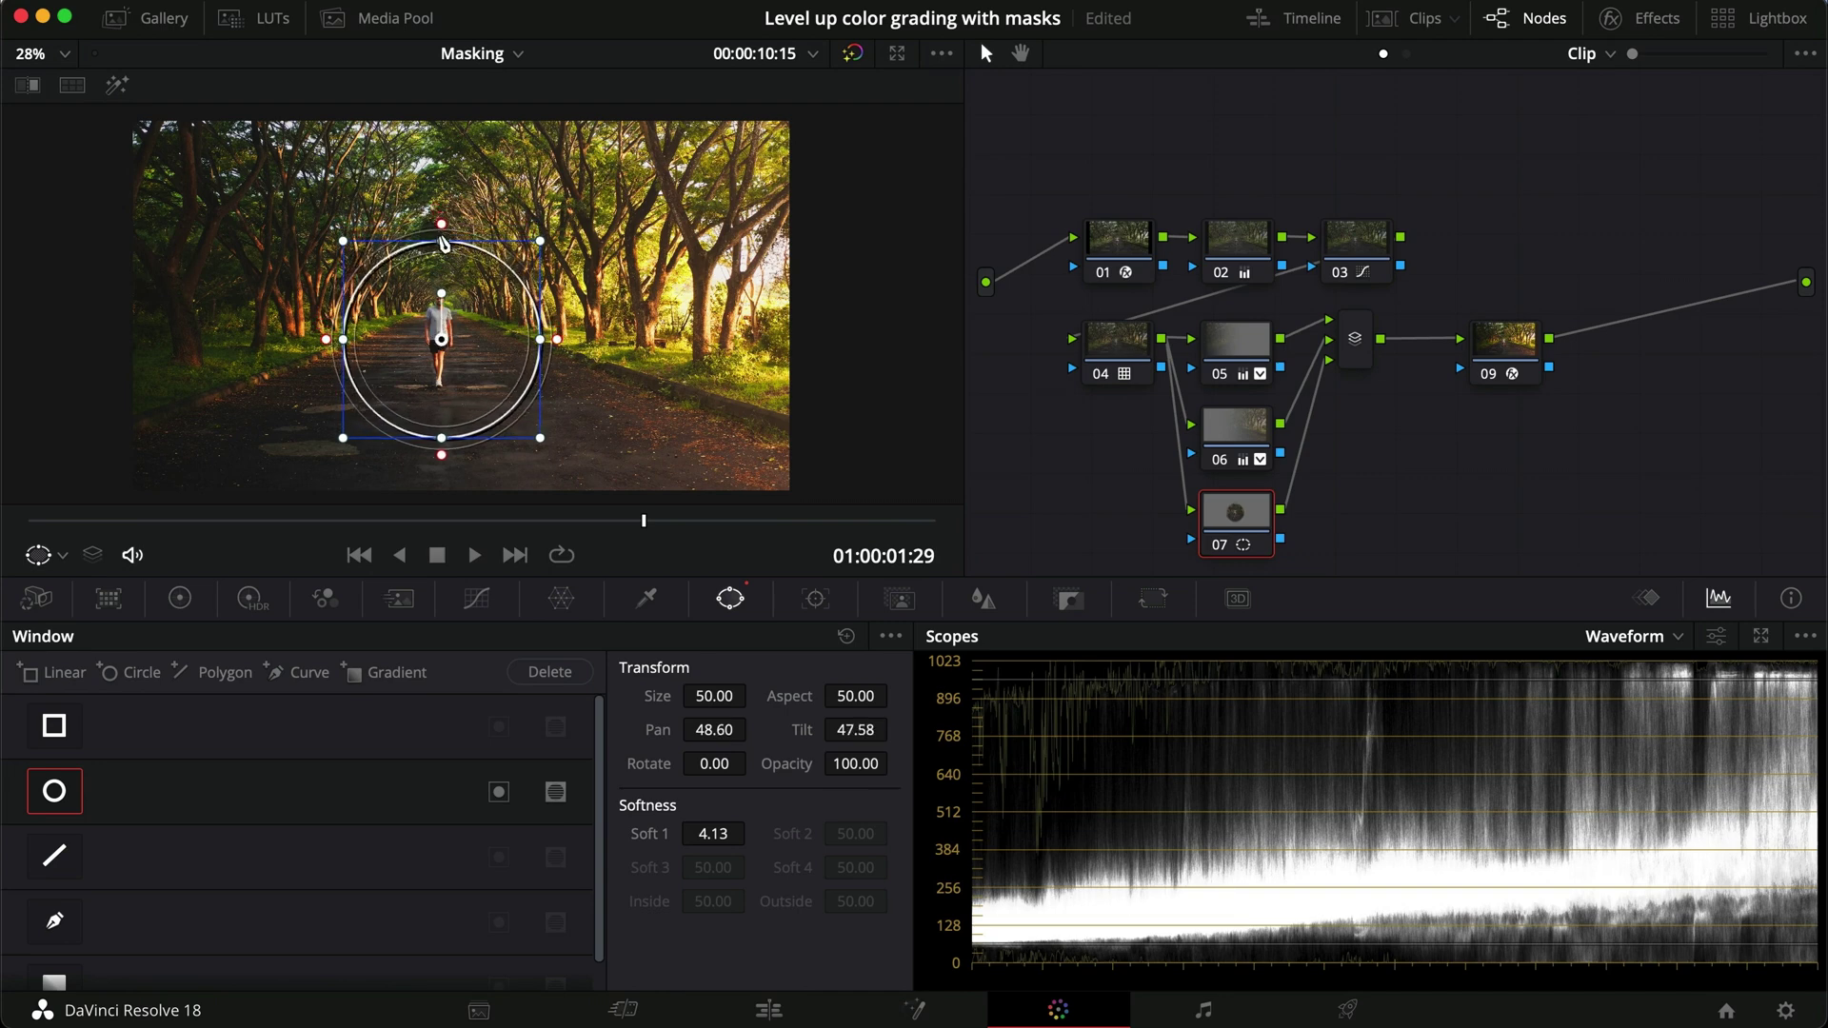
{"action": "left_click_drag", "start_coordinate": [443, 242], "coordinate": [498, 246]}
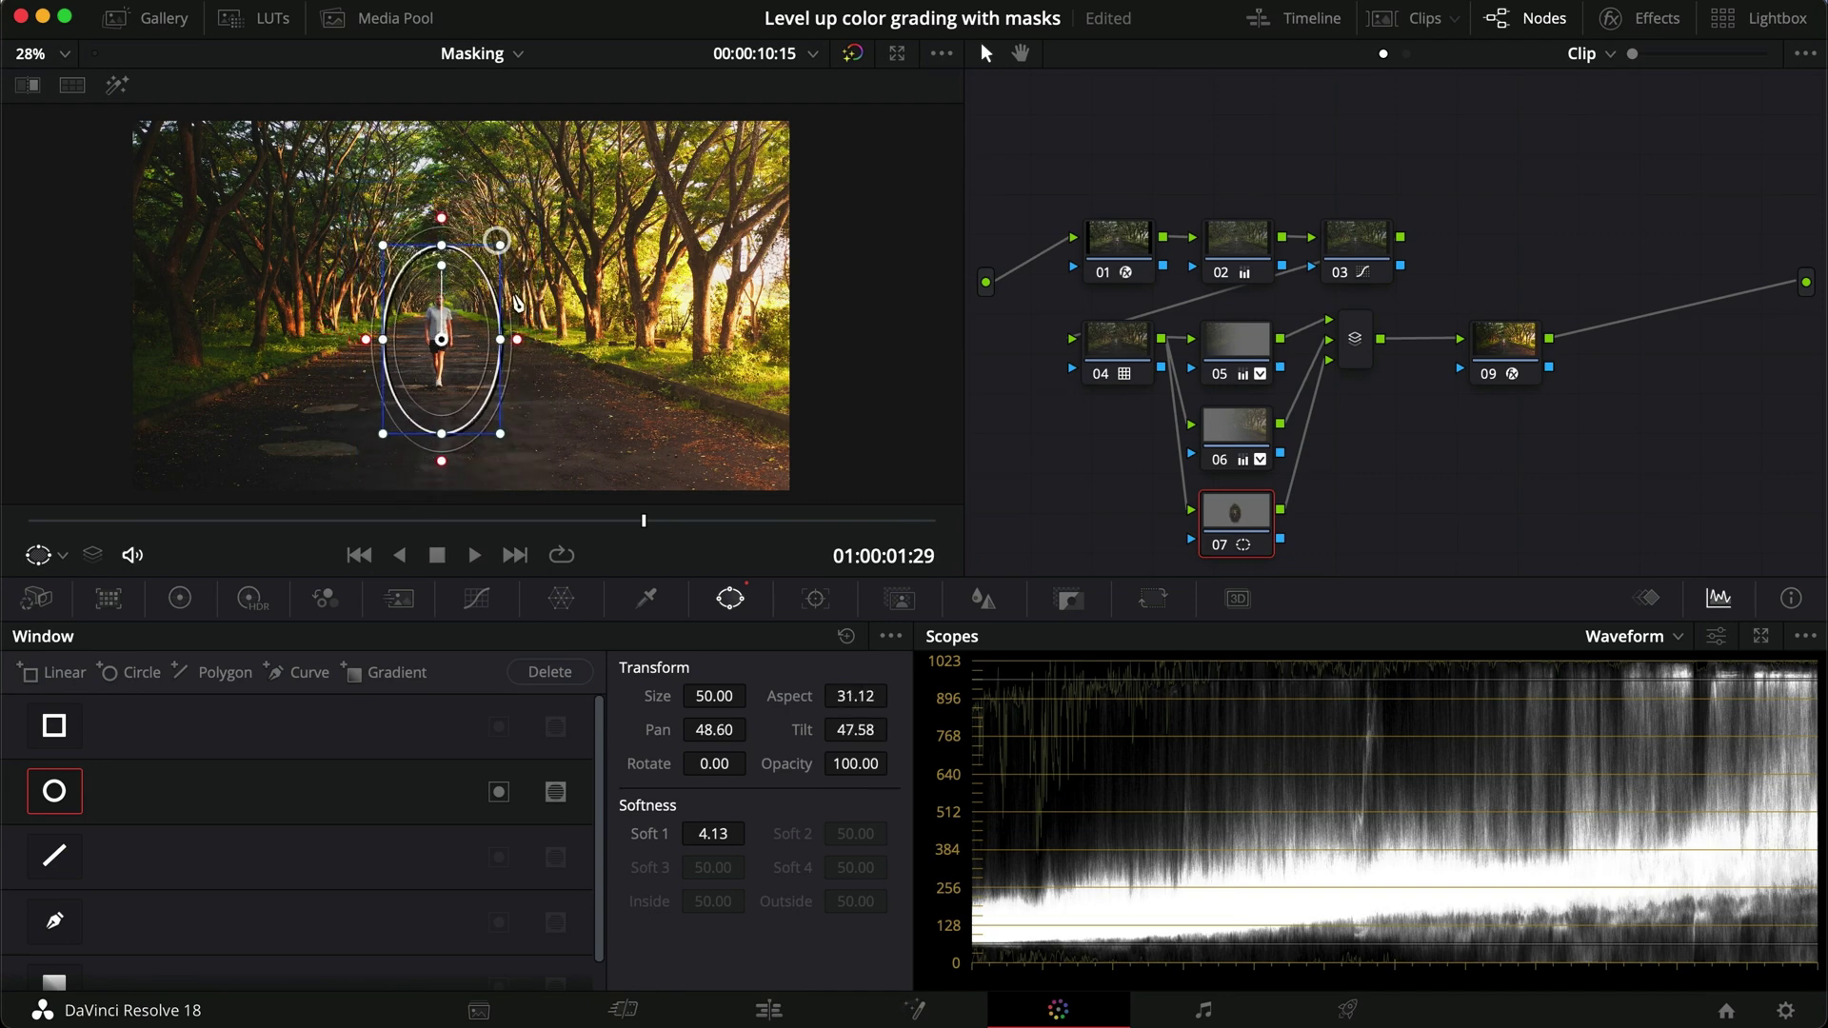
{"action": "left_click_drag", "start_coordinate": [522, 348], "coordinate": [675, 360]}
Step: Narrow the oval to fit the walker with Soft 1 at 21.44, checking it in highlight view
{"action": "key", "text": "shift+h"}
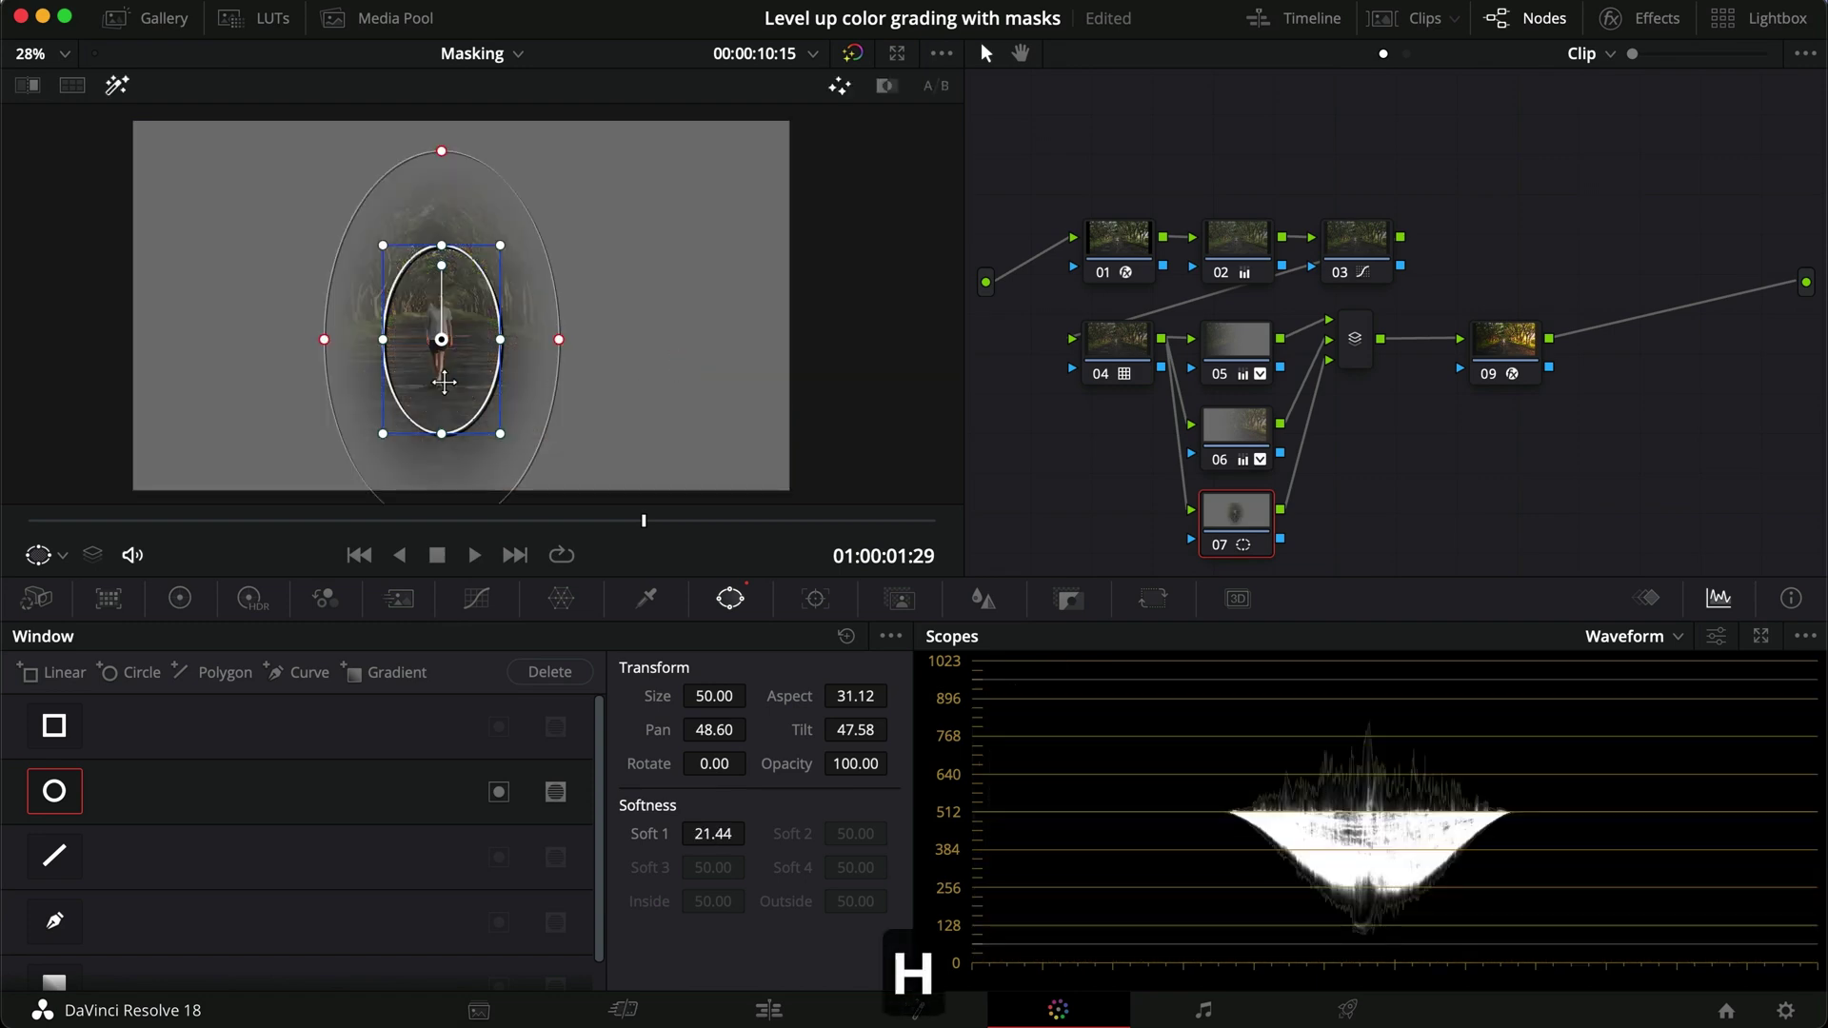
{"action": "left_click_drag", "start_coordinate": [502, 252], "coordinate": [476, 277]}
{"action": "left_click_drag", "start_coordinate": [441, 338], "coordinate": [437, 339]}
{"action": "key", "text": "shift+h"}
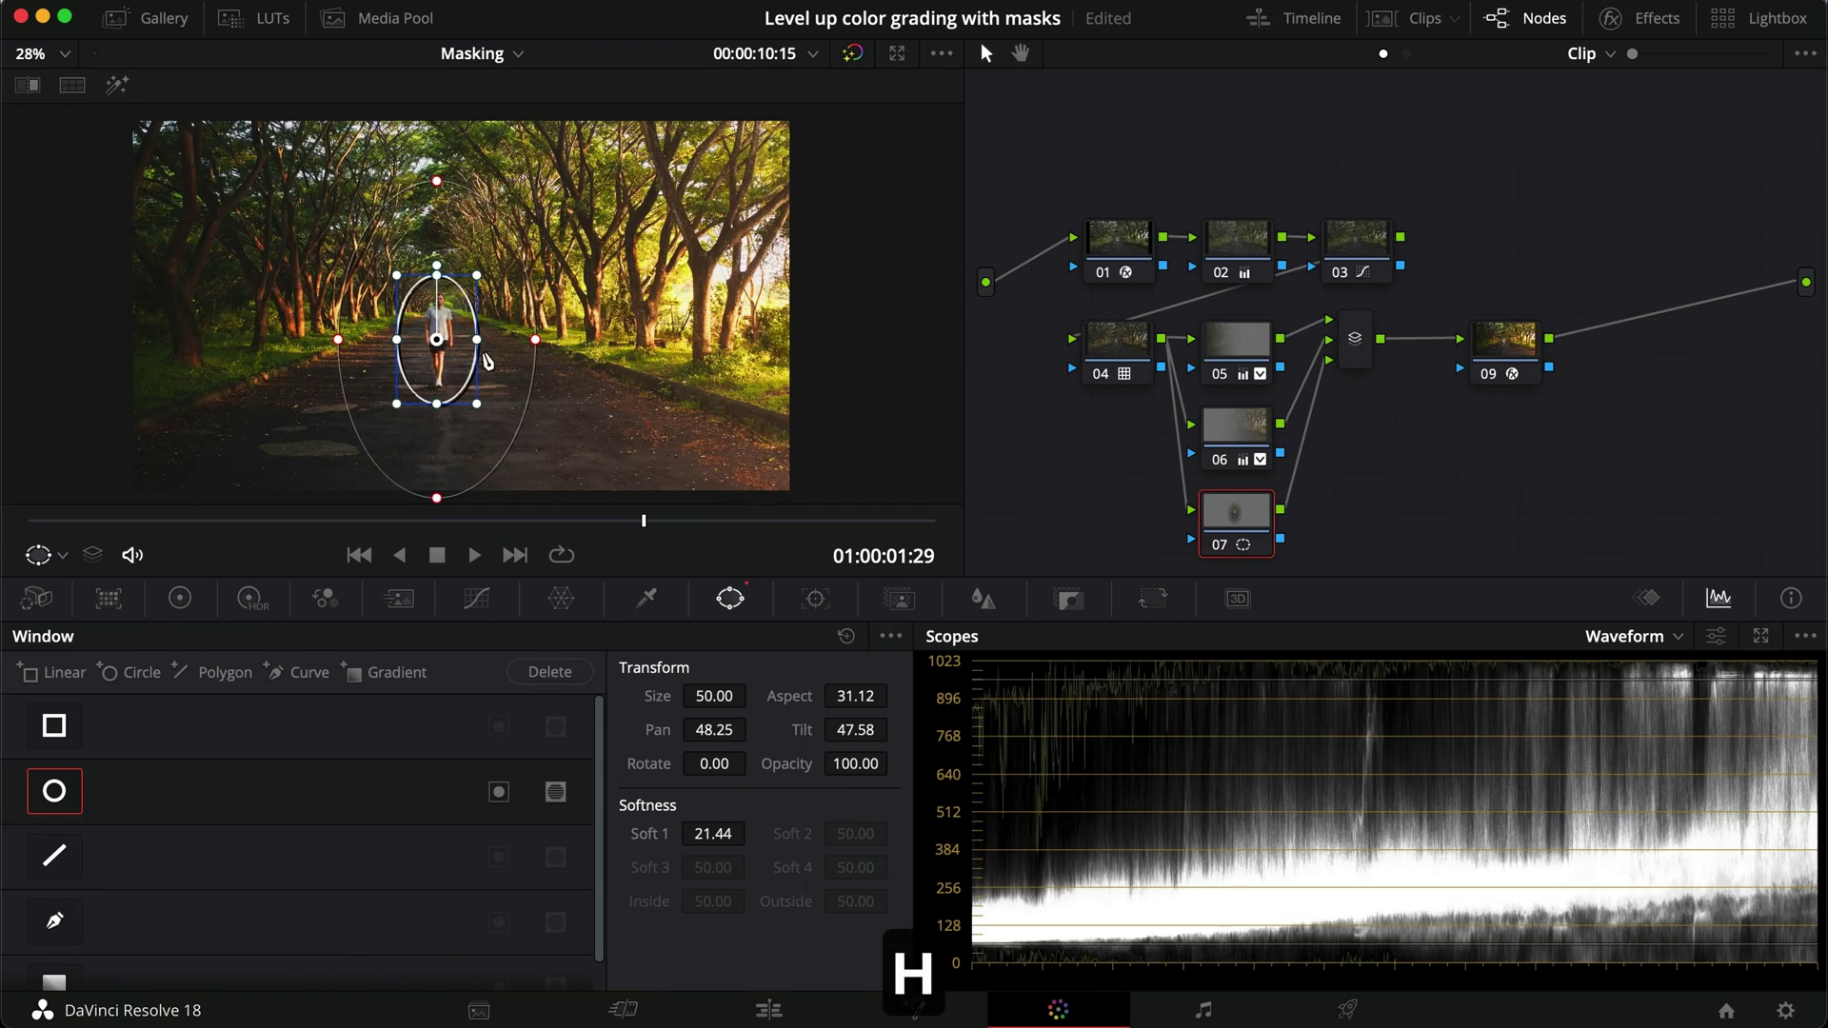
{"action": "left_click_drag", "start_coordinate": [475, 342], "coordinate": [451, 338]}
{"action": "key", "text": "shift+h"}
{"action": "key", "text": "shift+h"}
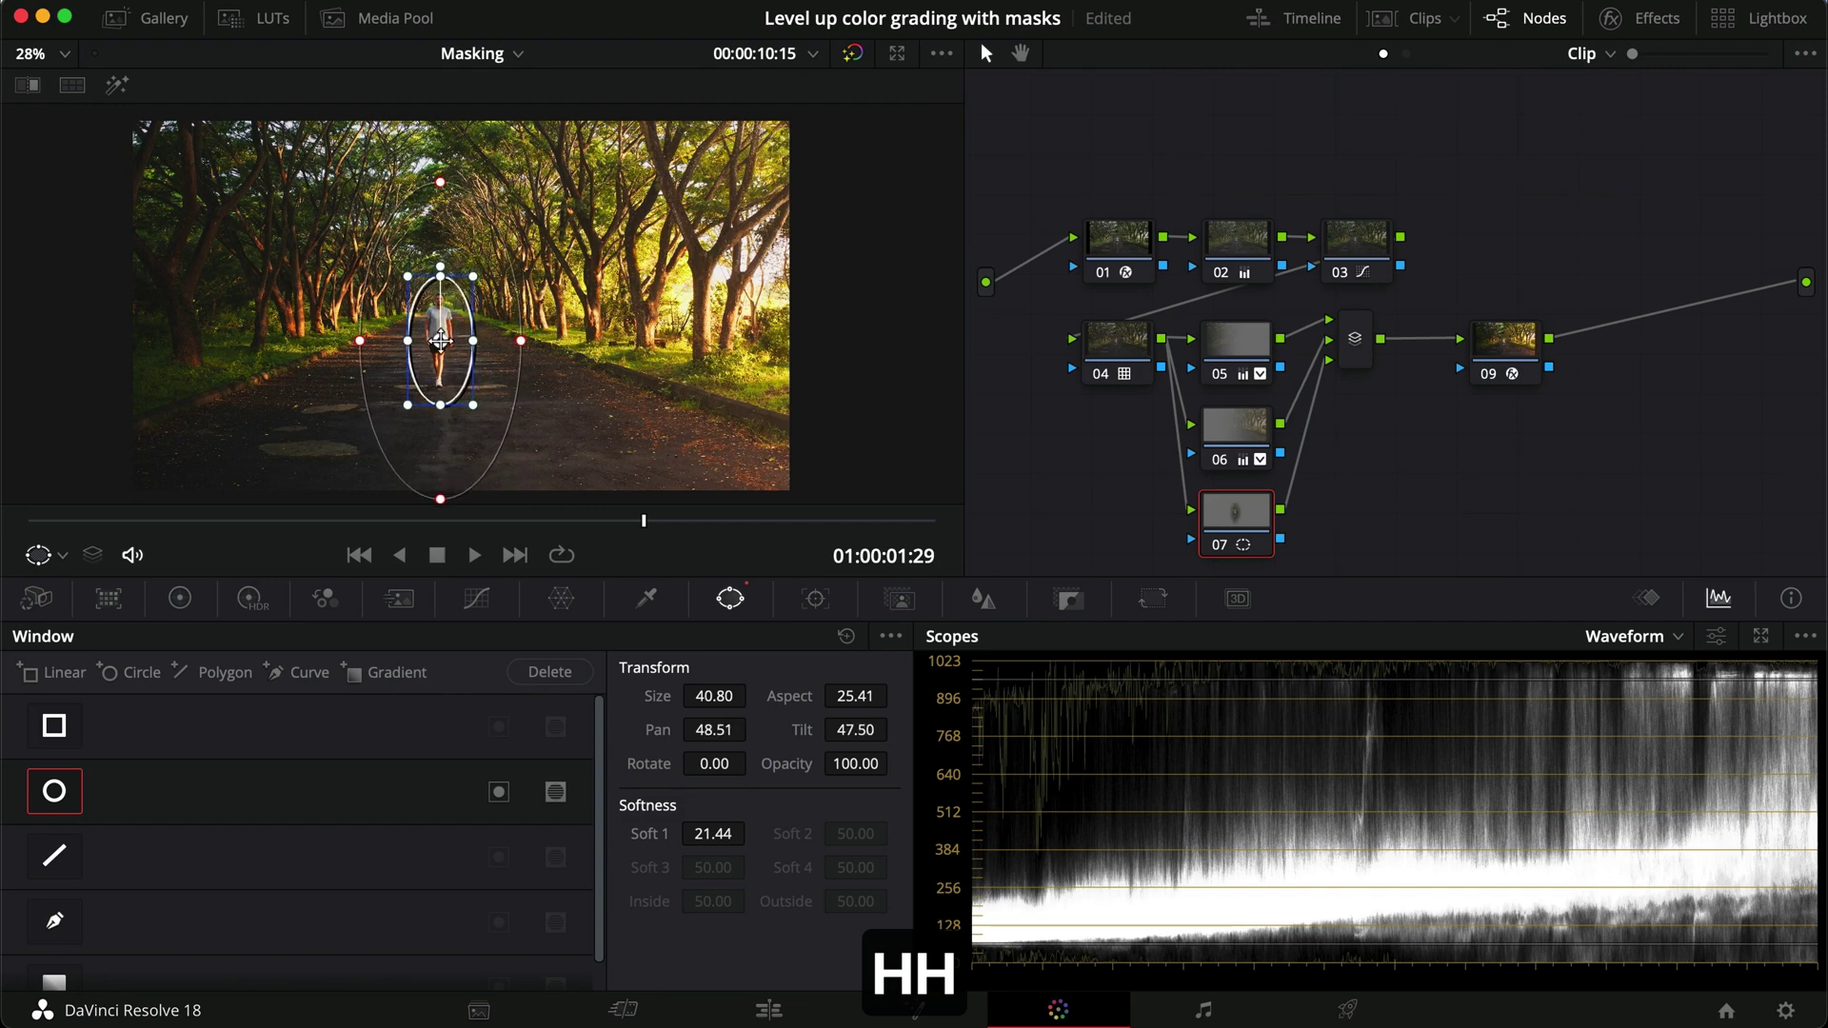
{"action": "scroll", "coordinate": [443, 341], "scroll_direction": "up", "scroll_amount": 3}
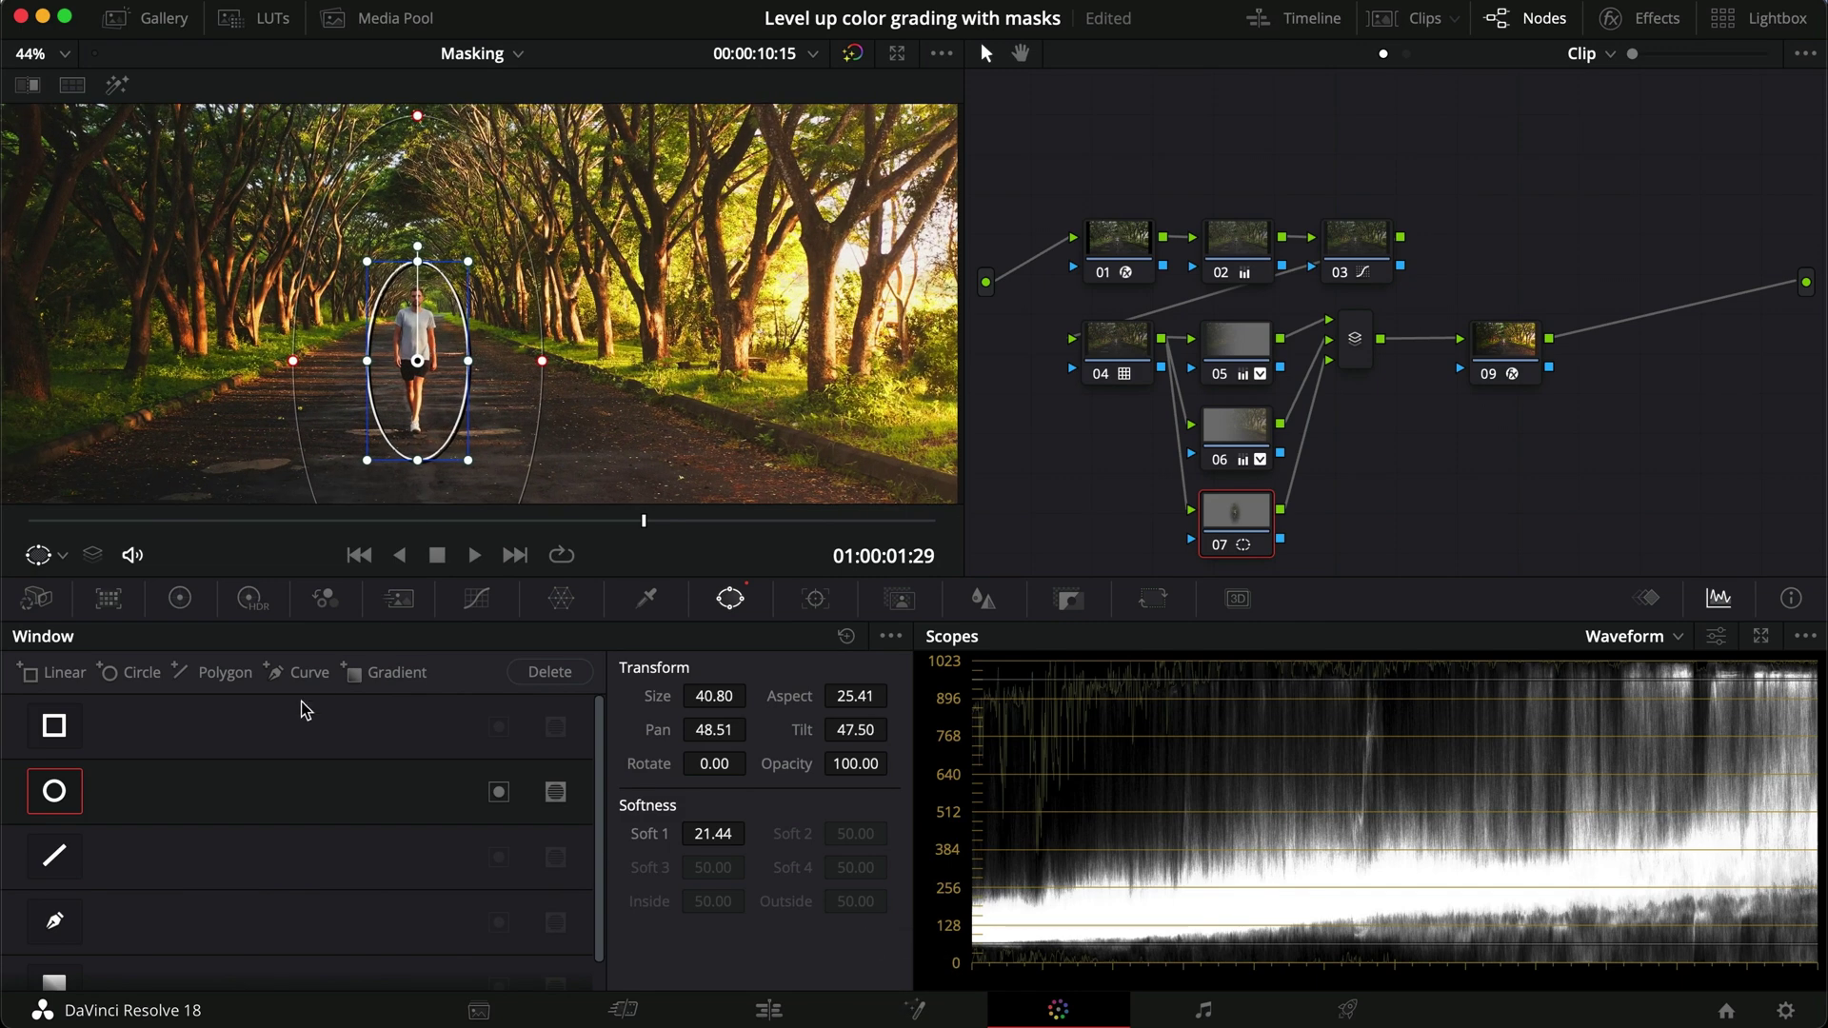
{"action": "left_click", "coordinate": [179, 598]}
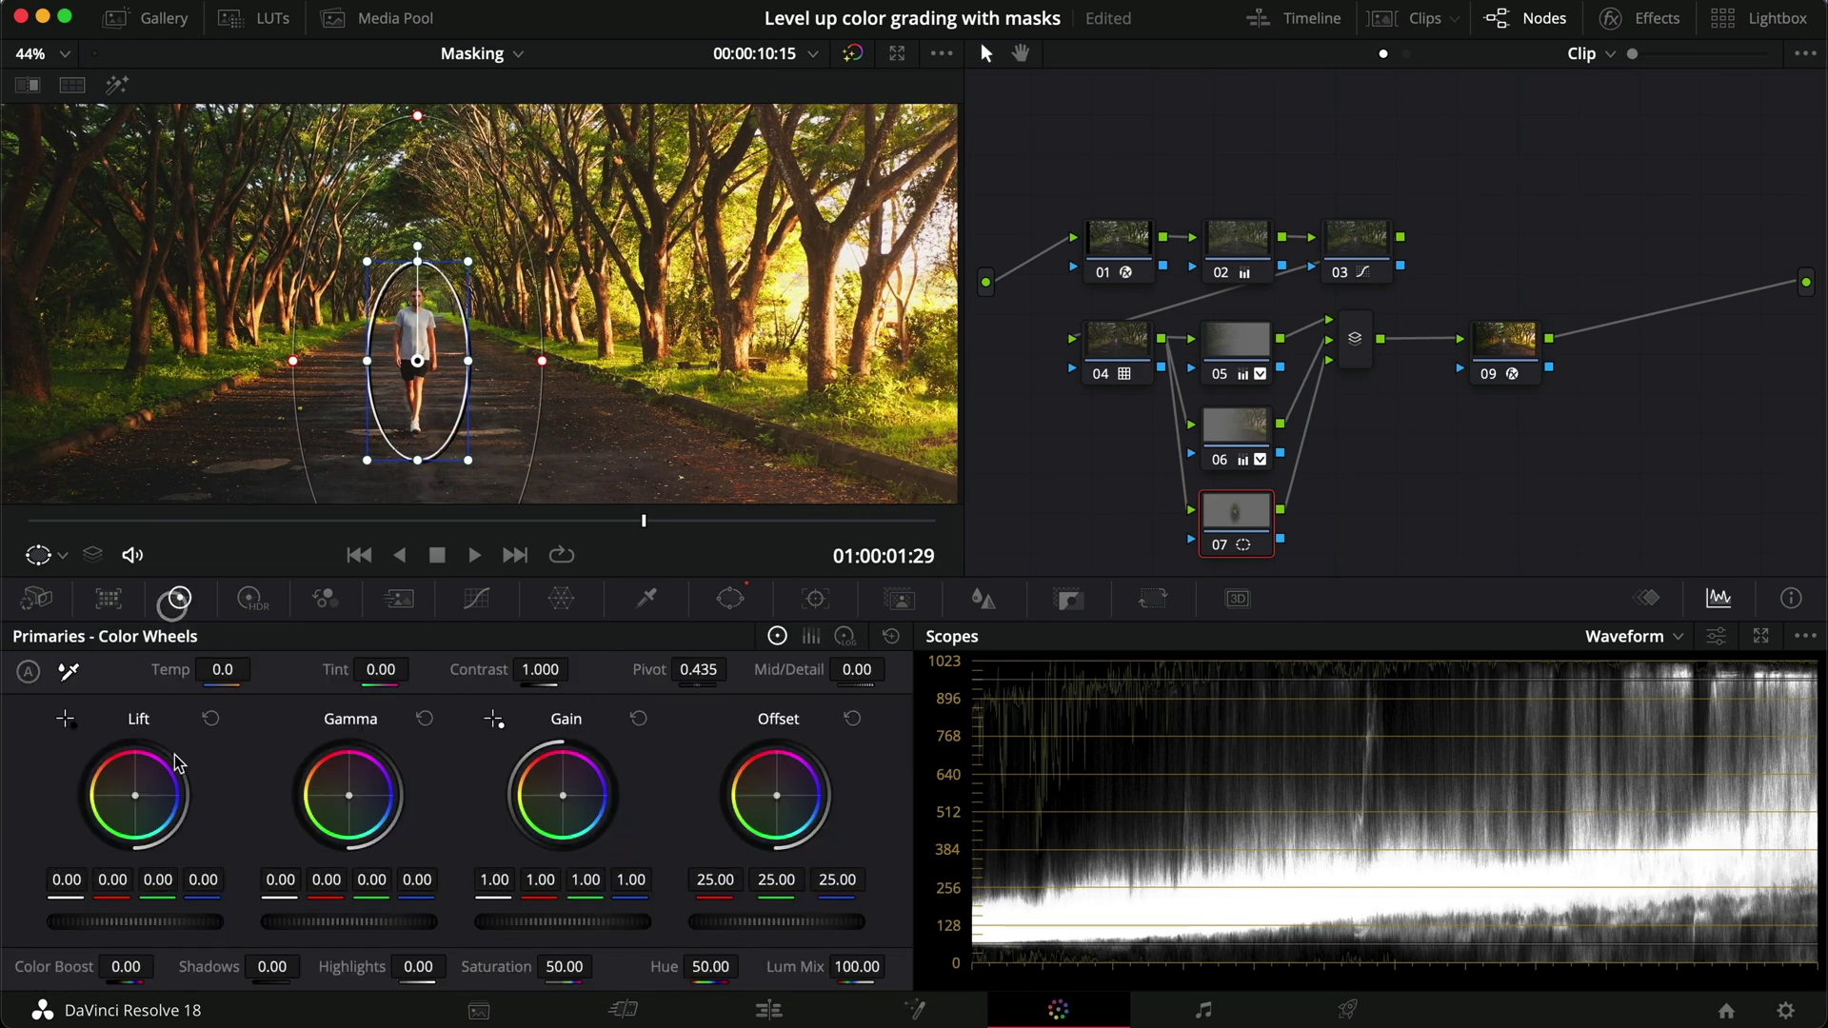
Step: Bend node 07's custom luma curve upward with three points to lift the midtones
{"action": "left_click", "coordinate": [479, 599]}
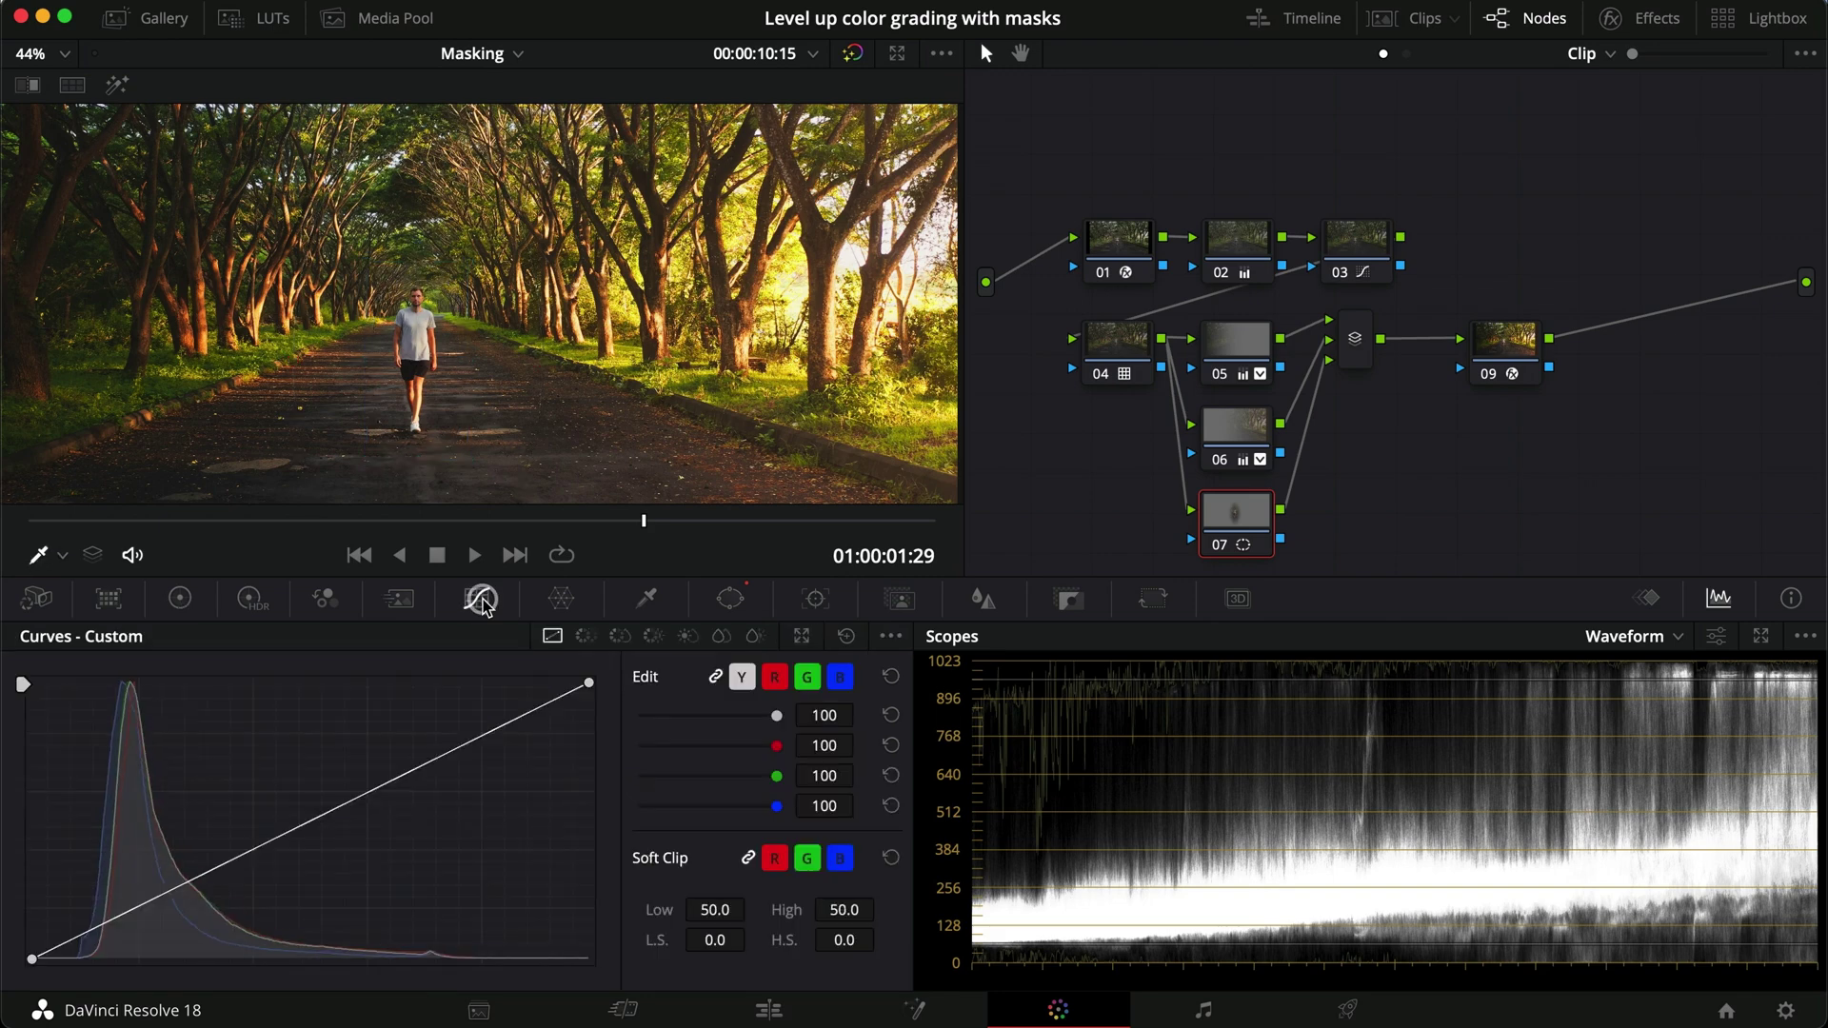
{"action": "left_click", "coordinate": [232, 871]}
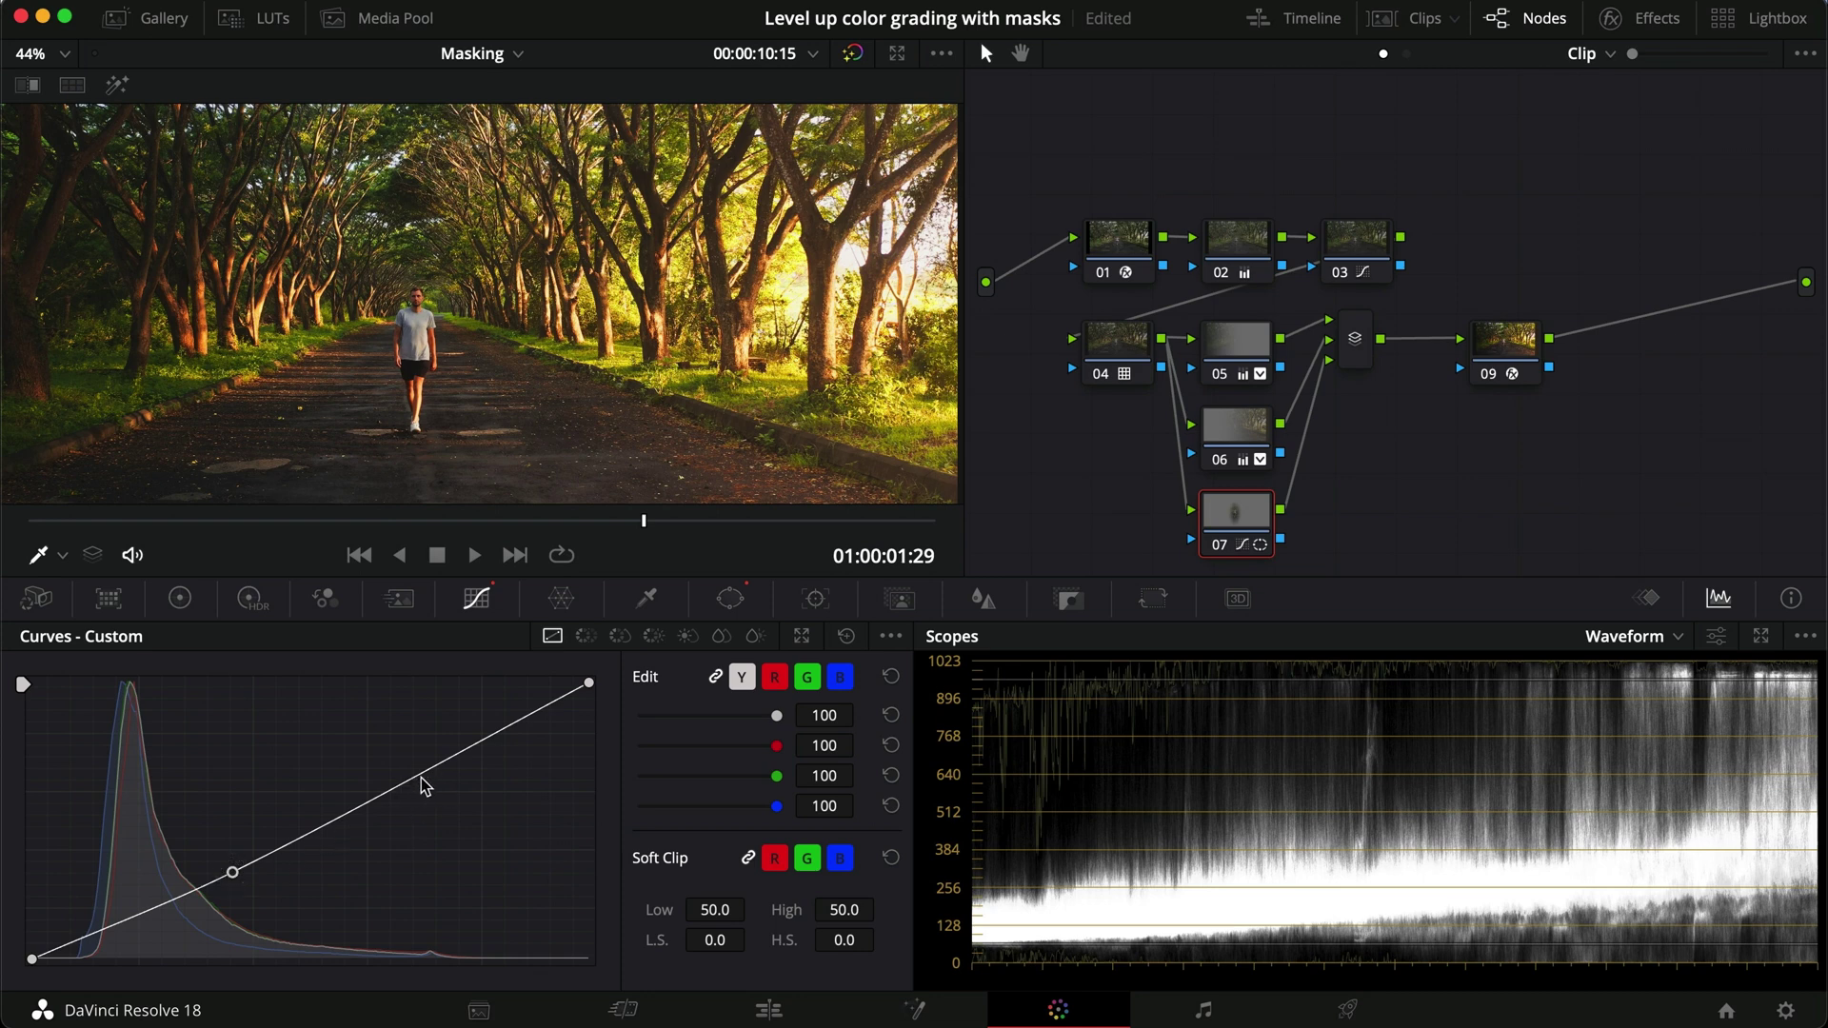
{"action": "left_click_drag", "start_coordinate": [421, 774], "coordinate": [416, 764]}
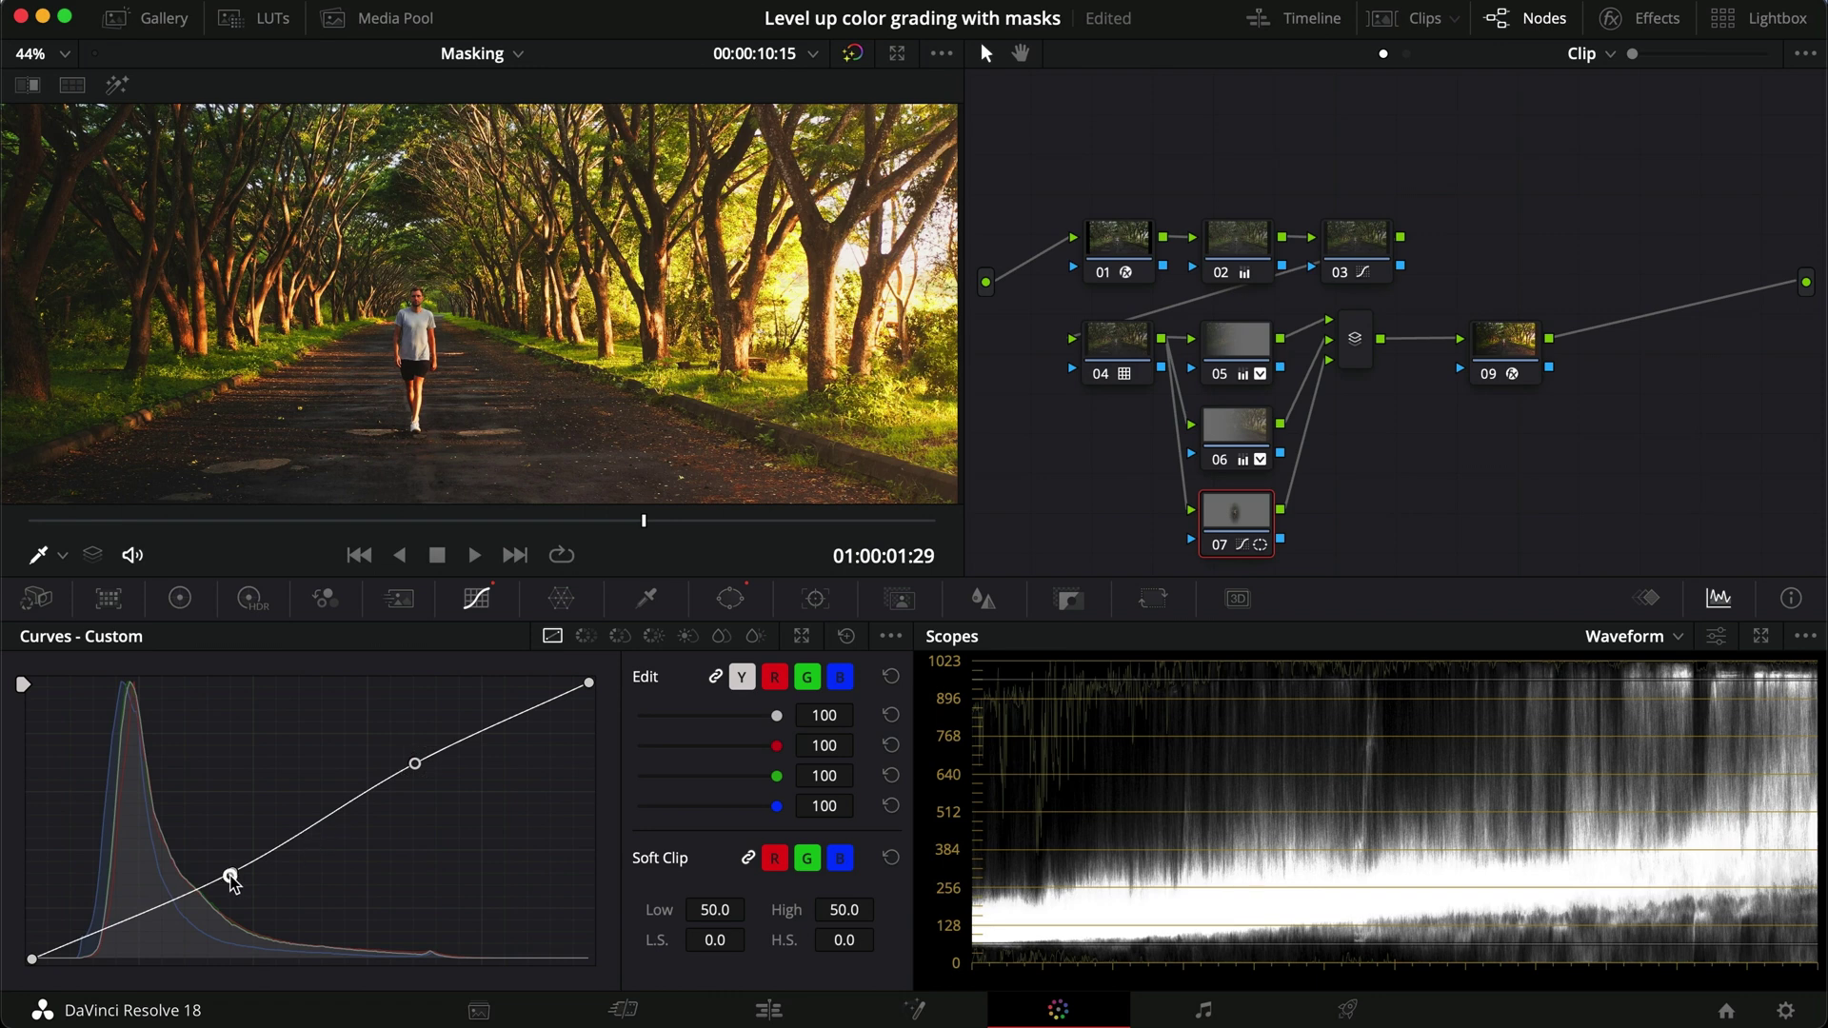
{"action": "left_click_drag", "start_coordinate": [231, 878], "coordinate": [225, 875]}
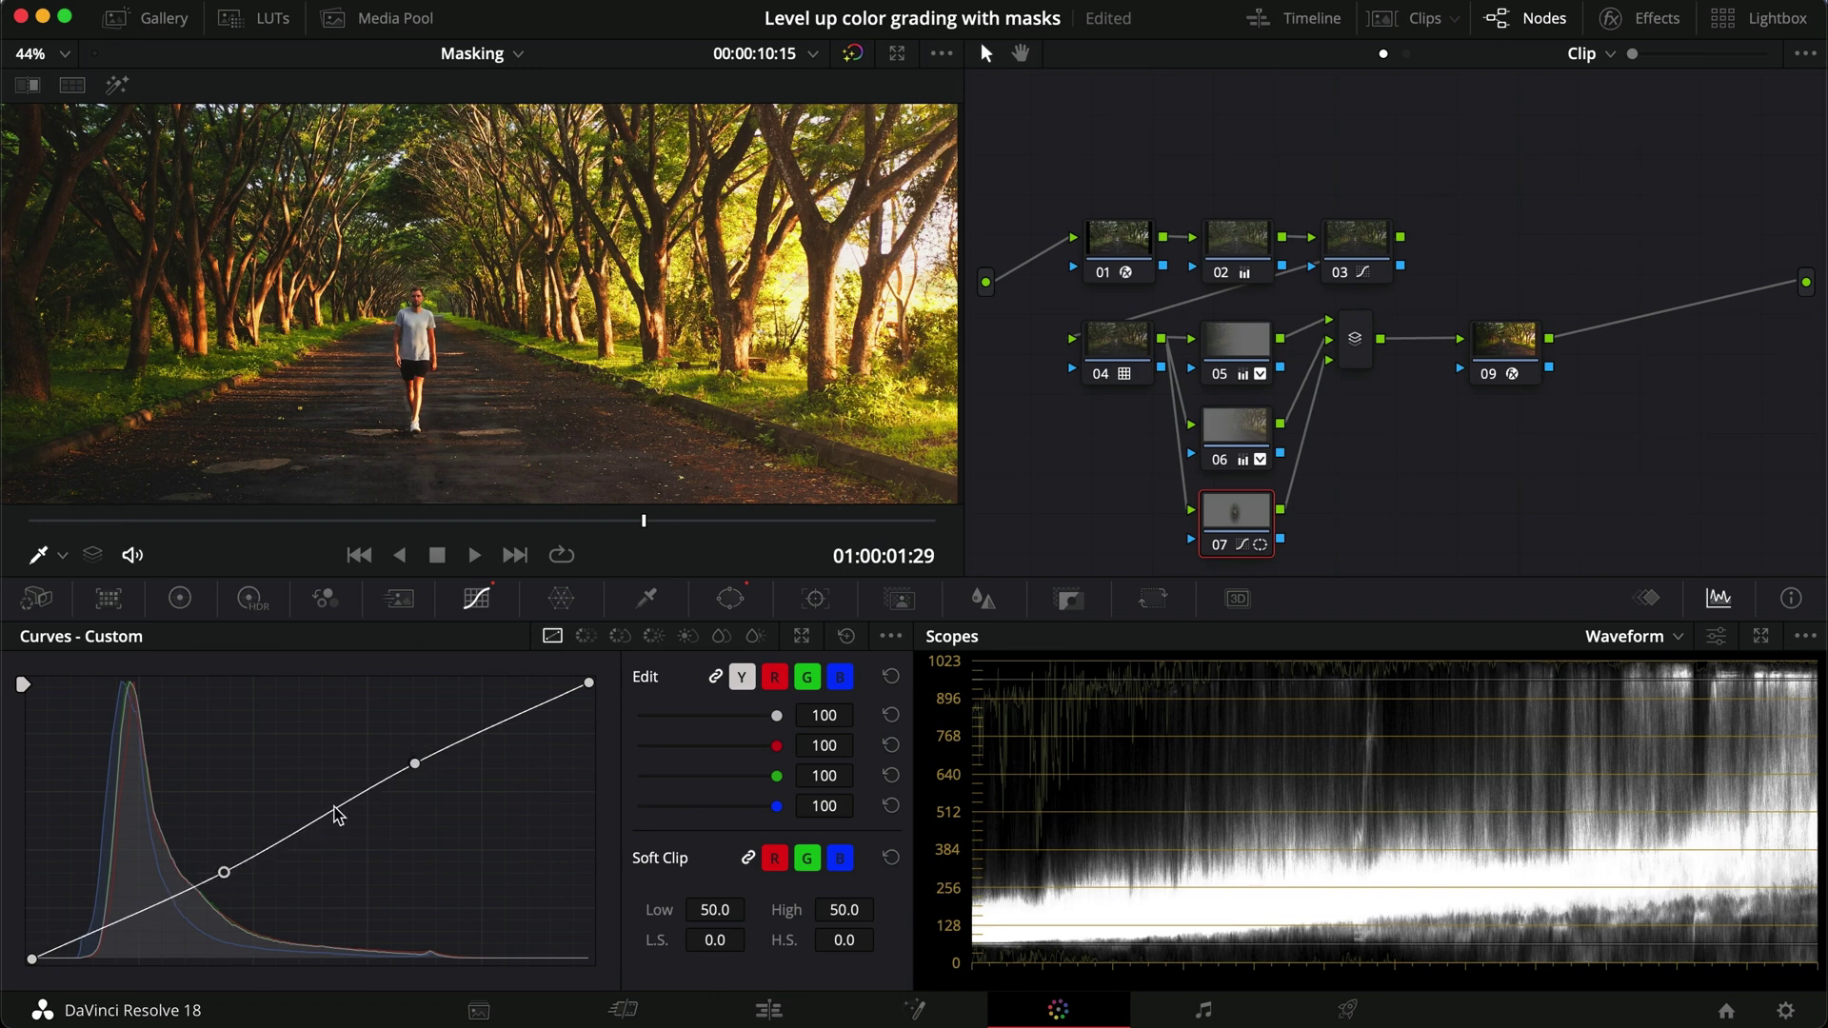
{"action": "left_click_drag", "start_coordinate": [323, 826], "coordinate": [323, 821]}
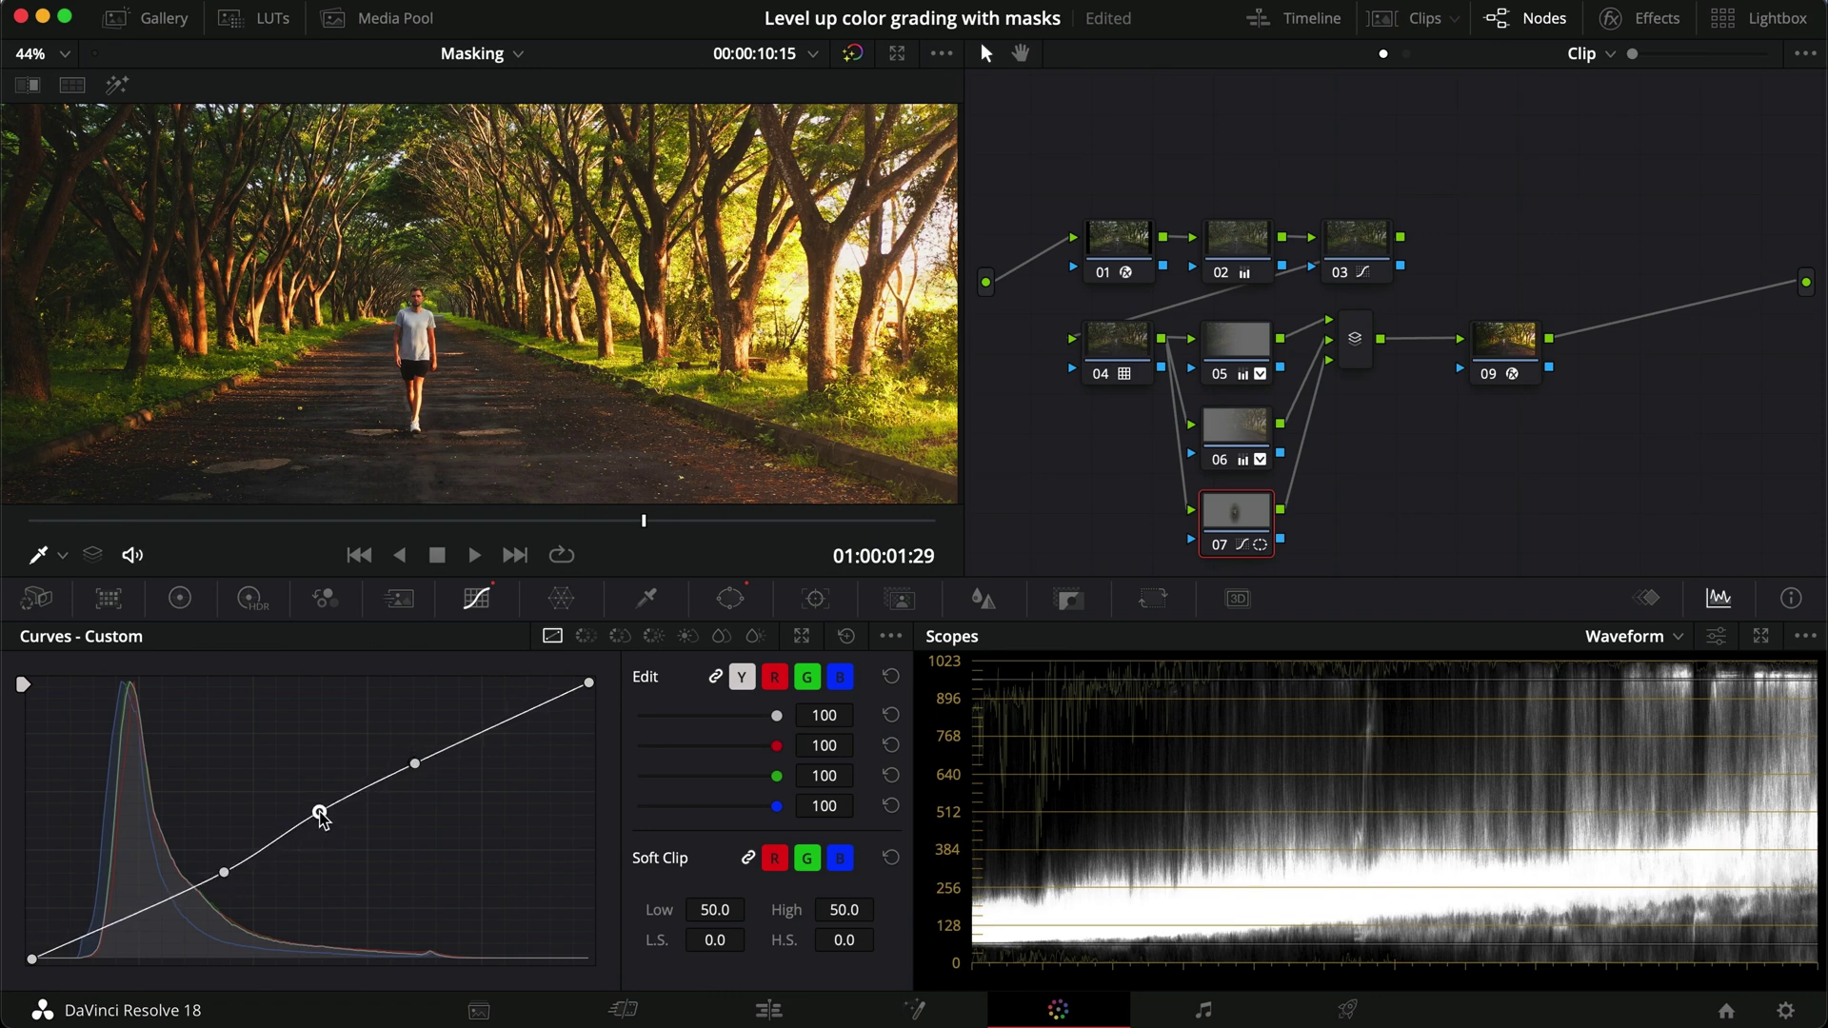
Step: Toggle node 07 off and on to compare the brightened walker before and after
{"action": "key", "text": "super+d"}
{"action": "key", "text": "super+d"}
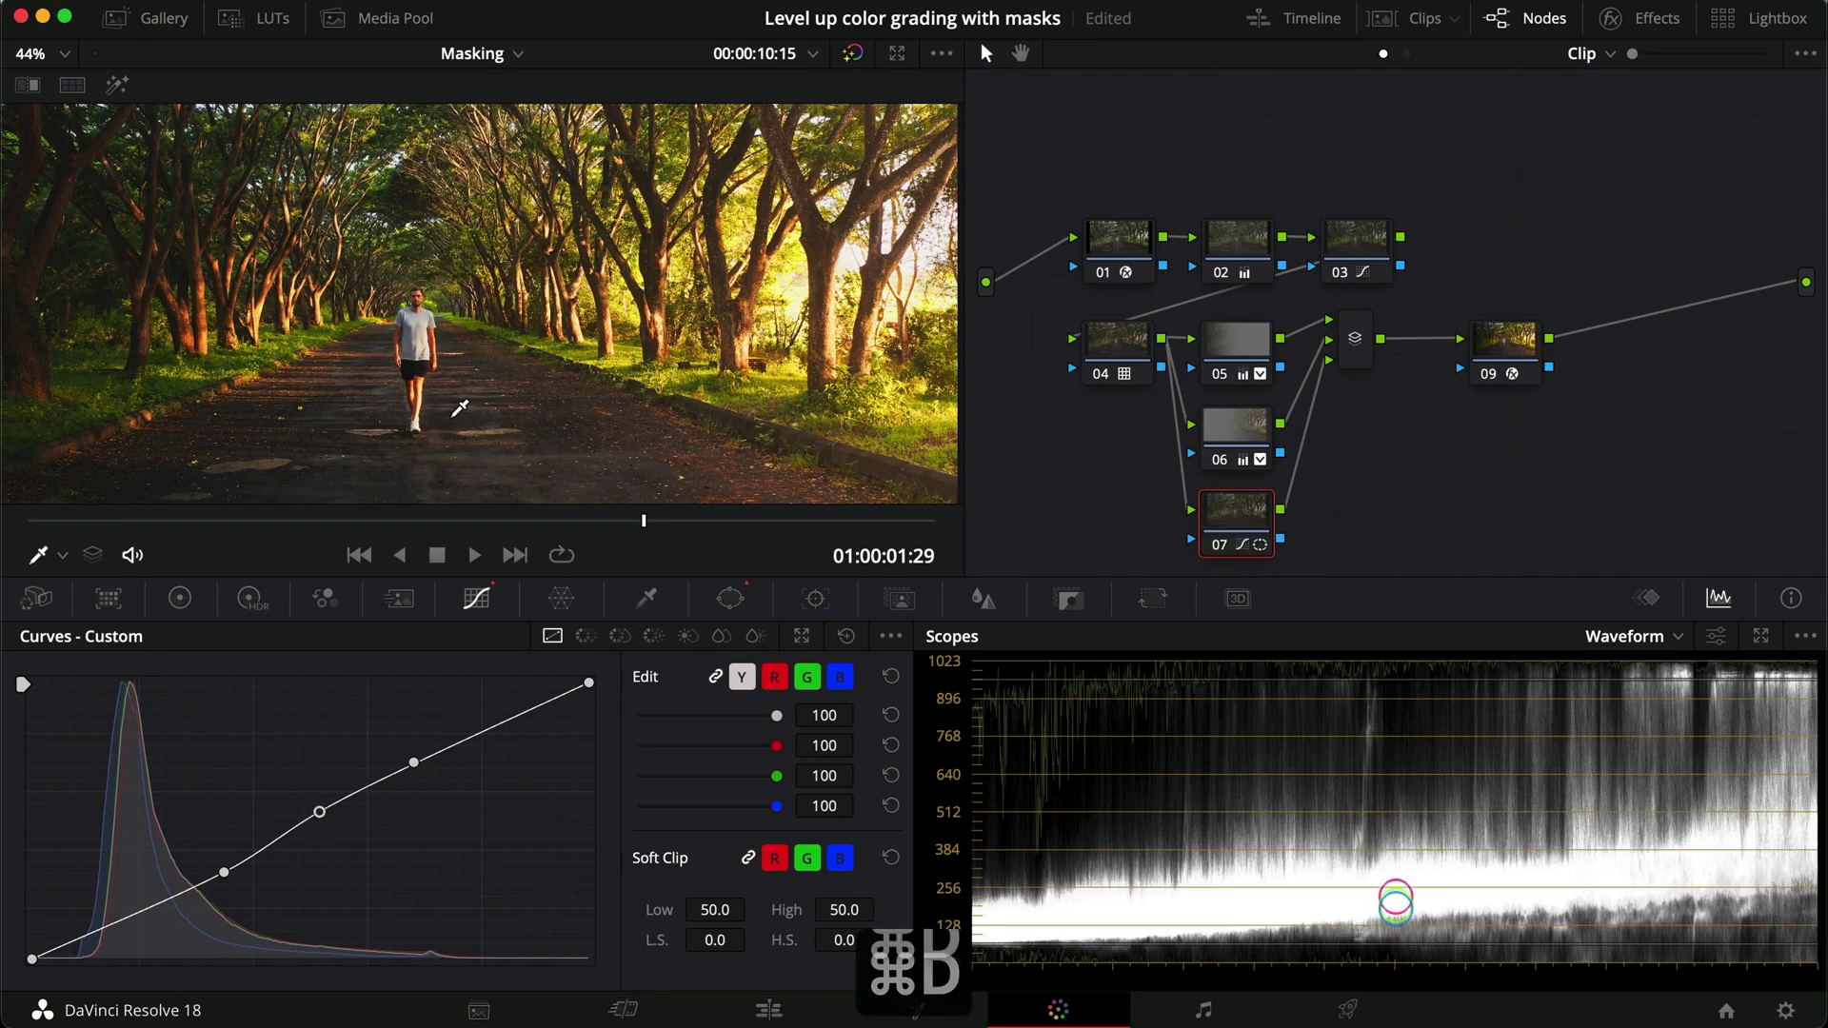
{"action": "key", "text": "super+d"}
{"action": "scroll", "coordinate": [459, 408], "scroll_direction": "down", "scroll_amount": 3}
{"action": "key", "text": "super+d"}
{"action": "key", "text": "super+d"}
{"action": "key", "text": "super+d"}
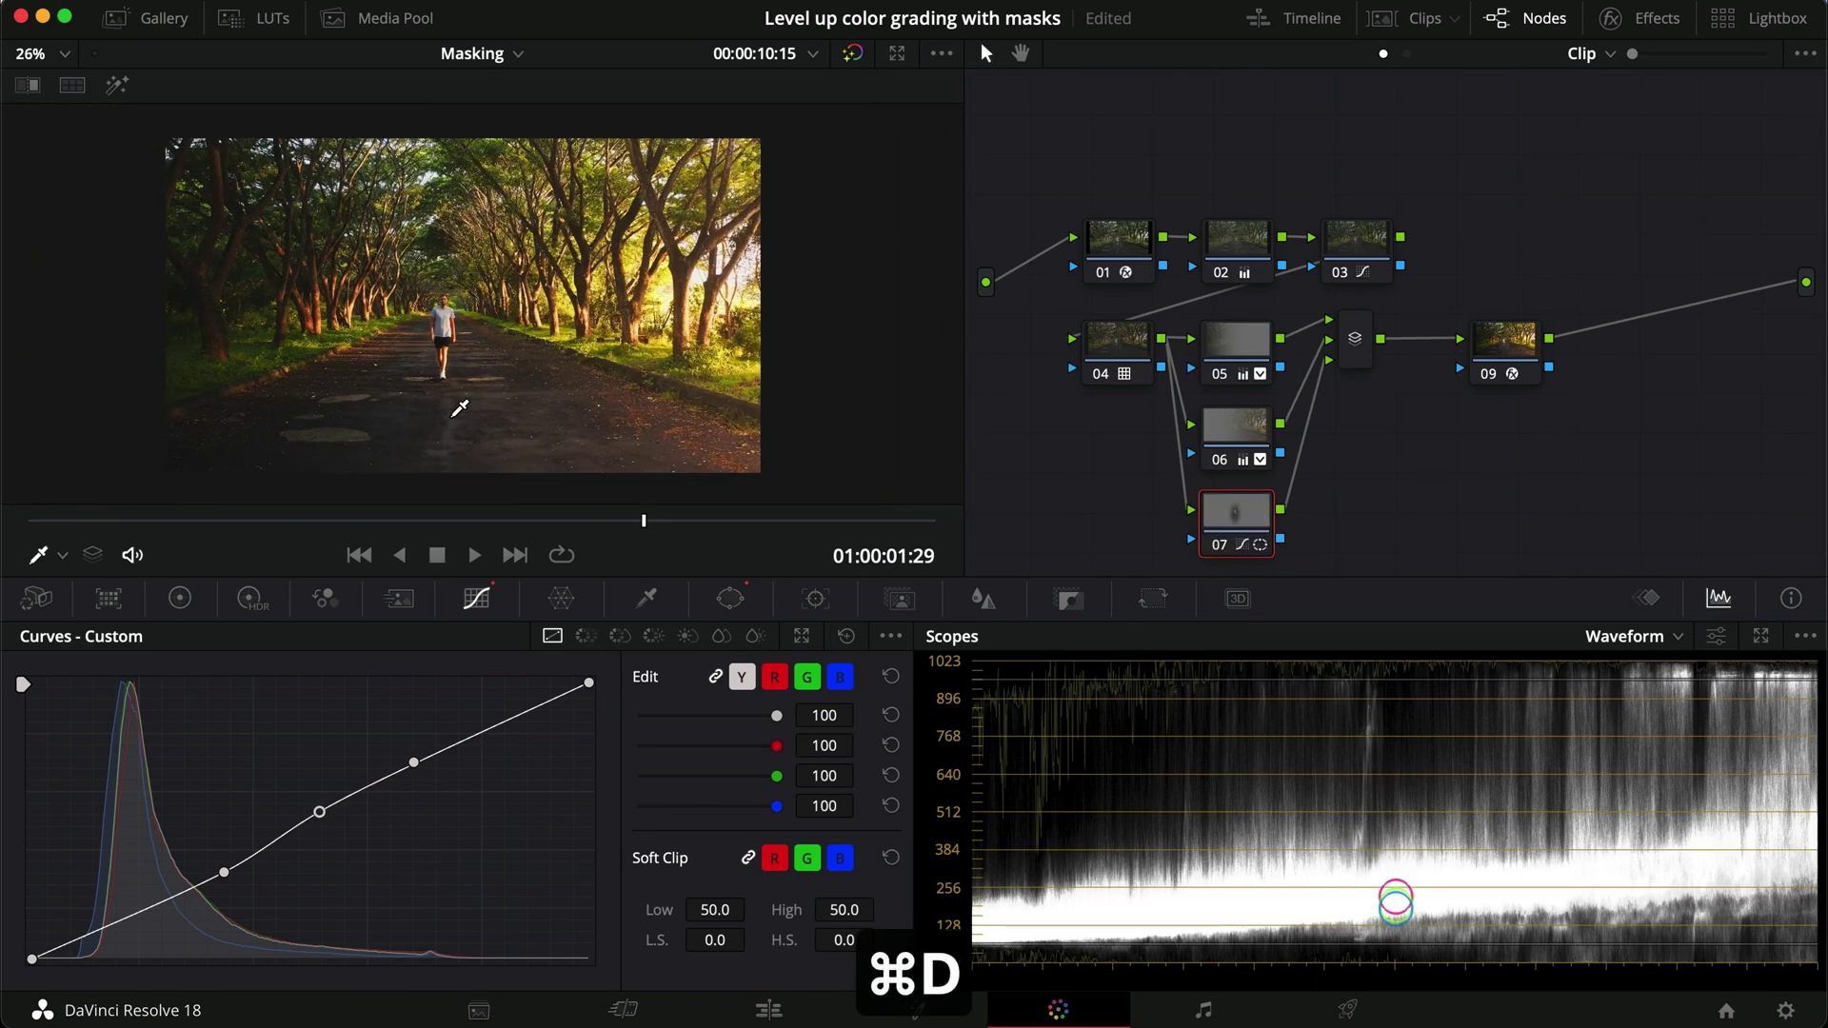
{"action": "key", "text": "super+d"}
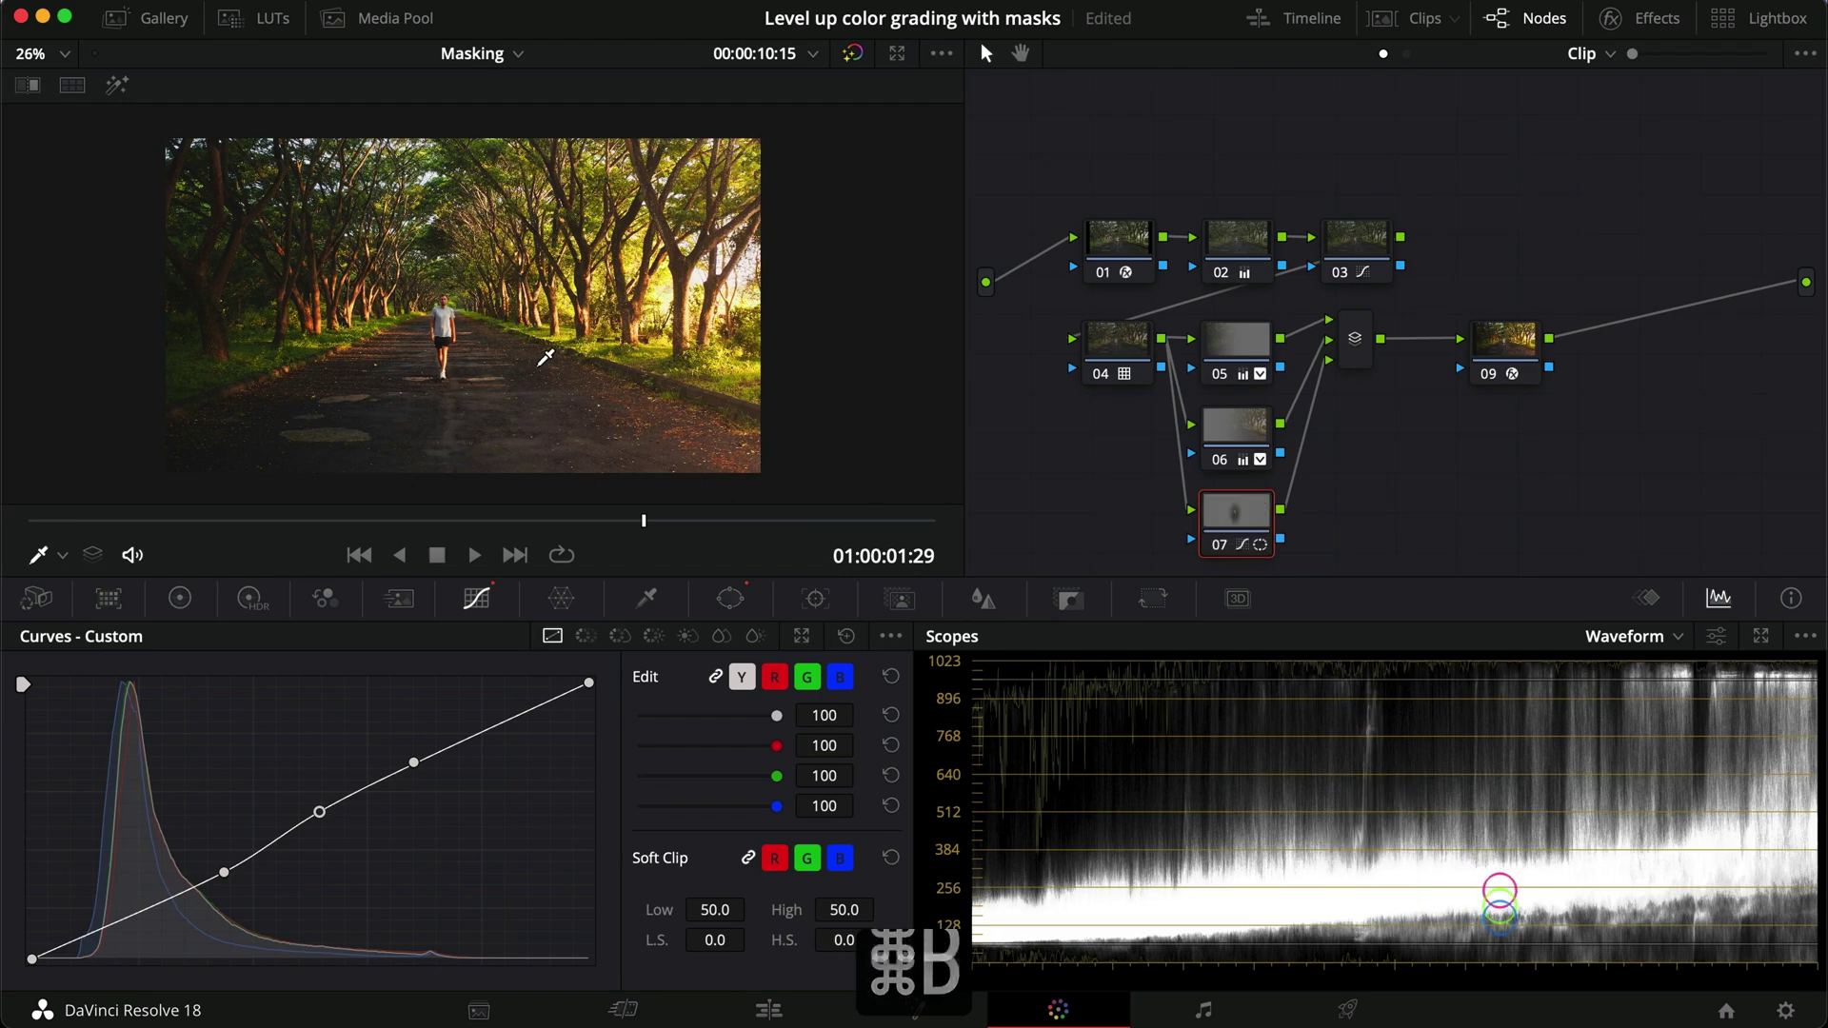
{"action": "scroll", "coordinate": [467, 354], "scroll_direction": "up", "scroll_amount": 1}
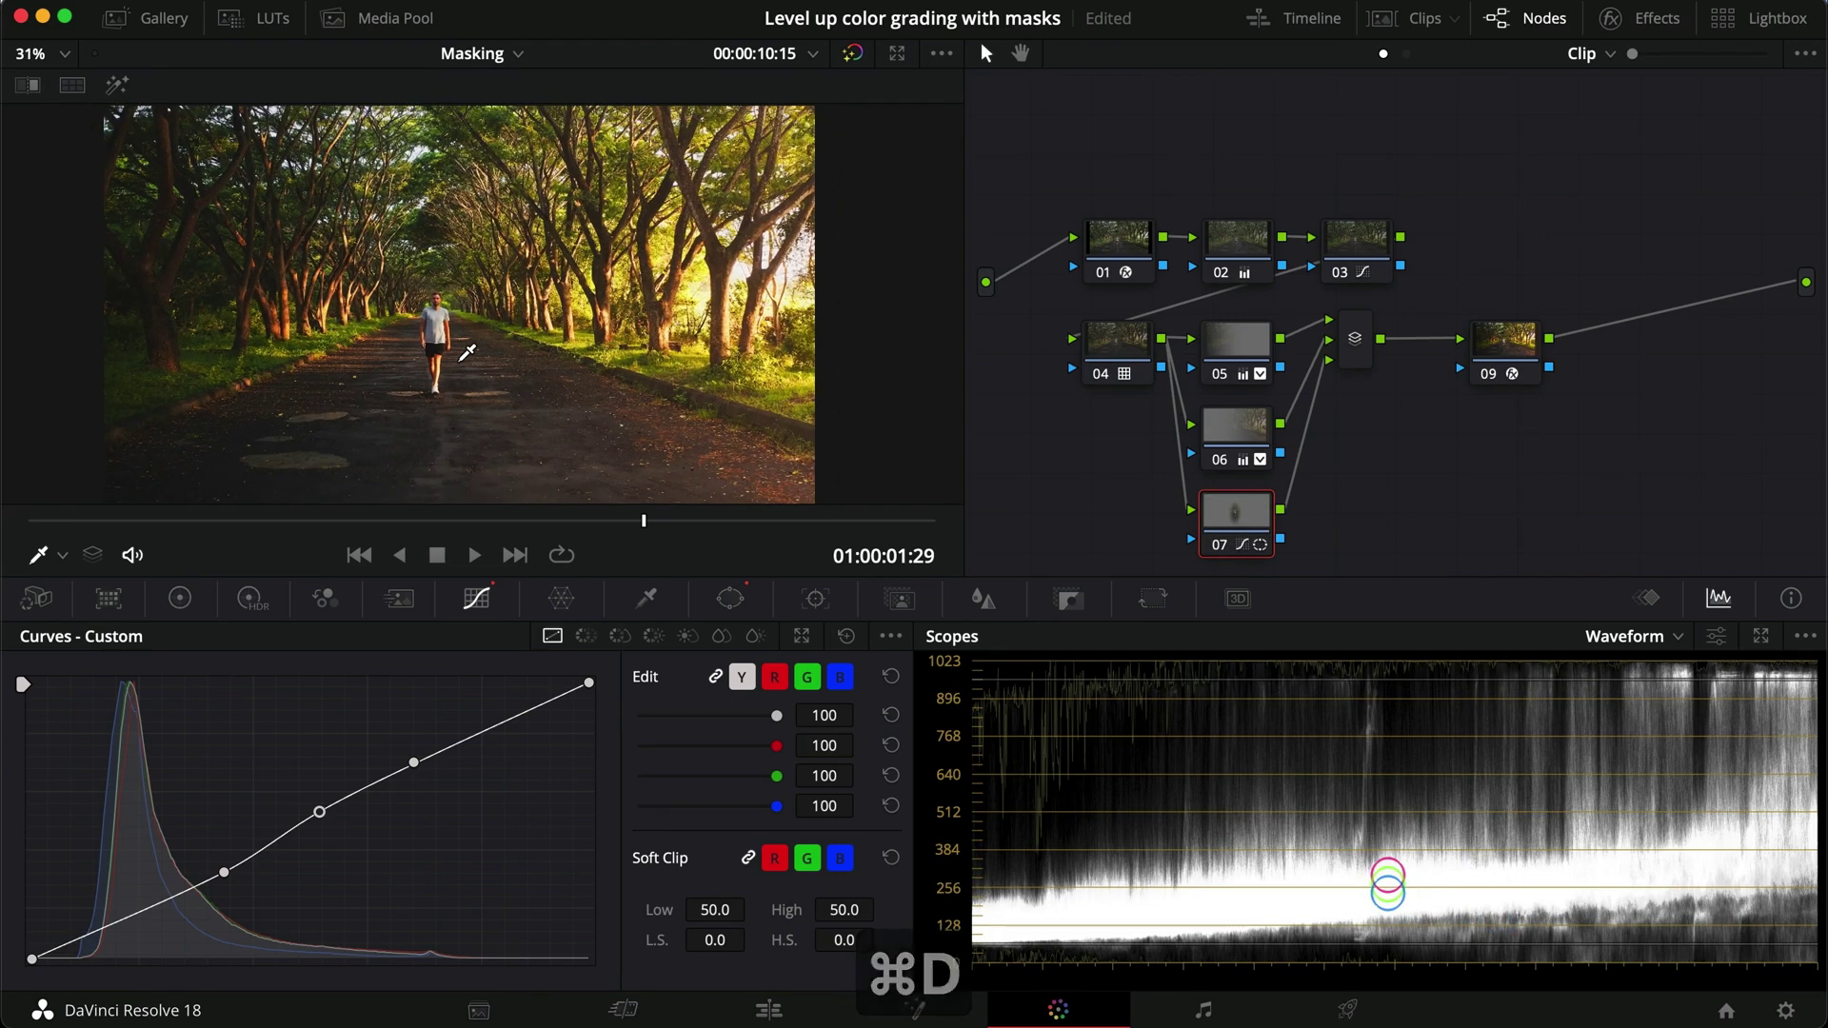
{"action": "key", "text": "super+d"}
{"action": "key", "text": "super+d"}
{"action": "scroll", "coordinate": [462, 348], "scroll_direction": "up", "scroll_amount": 2}
{"action": "scroll", "coordinate": [417, 337], "scroll_direction": "up", "scroll_amount": 3}
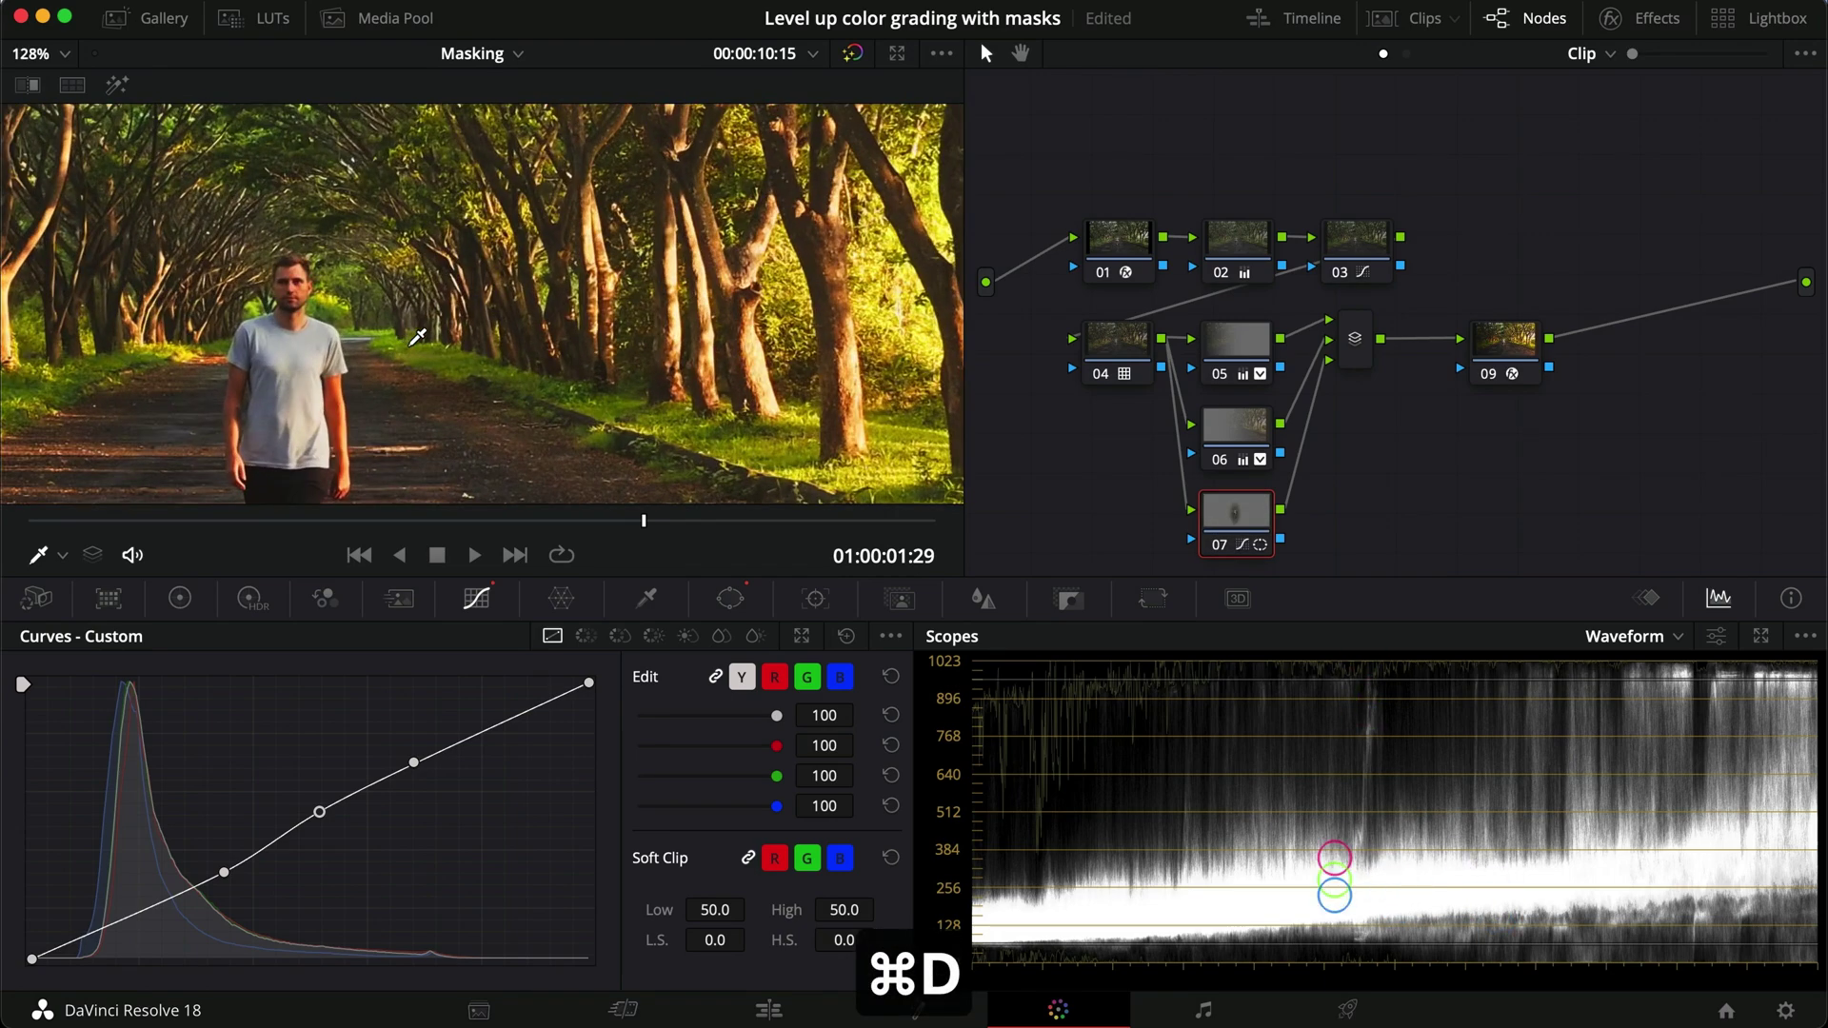
{"action": "key", "text": "super+d"}
{"action": "key", "text": "super+d"}
{"action": "left_click", "coordinate": [179, 598]}
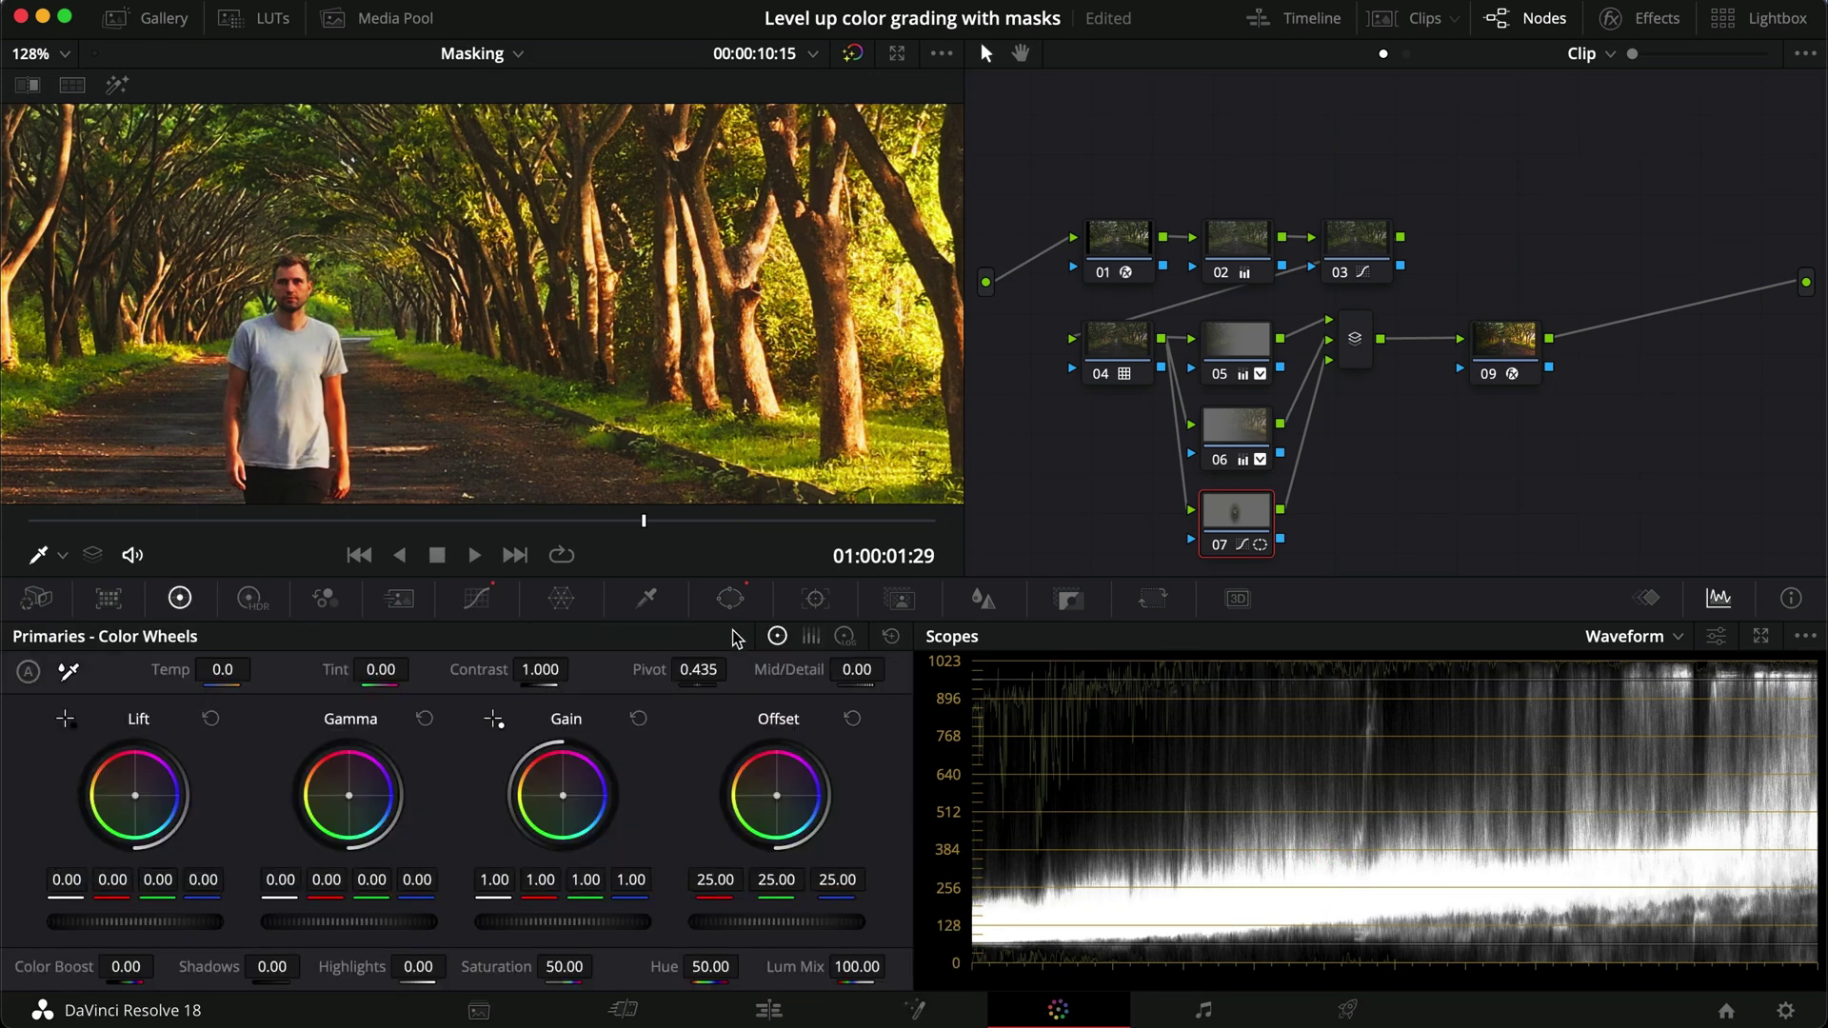
Step: Set the walker's Shadow level to 0.02 on the Log wheels and compare node 07
{"action": "left_click", "coordinate": [844, 638]}
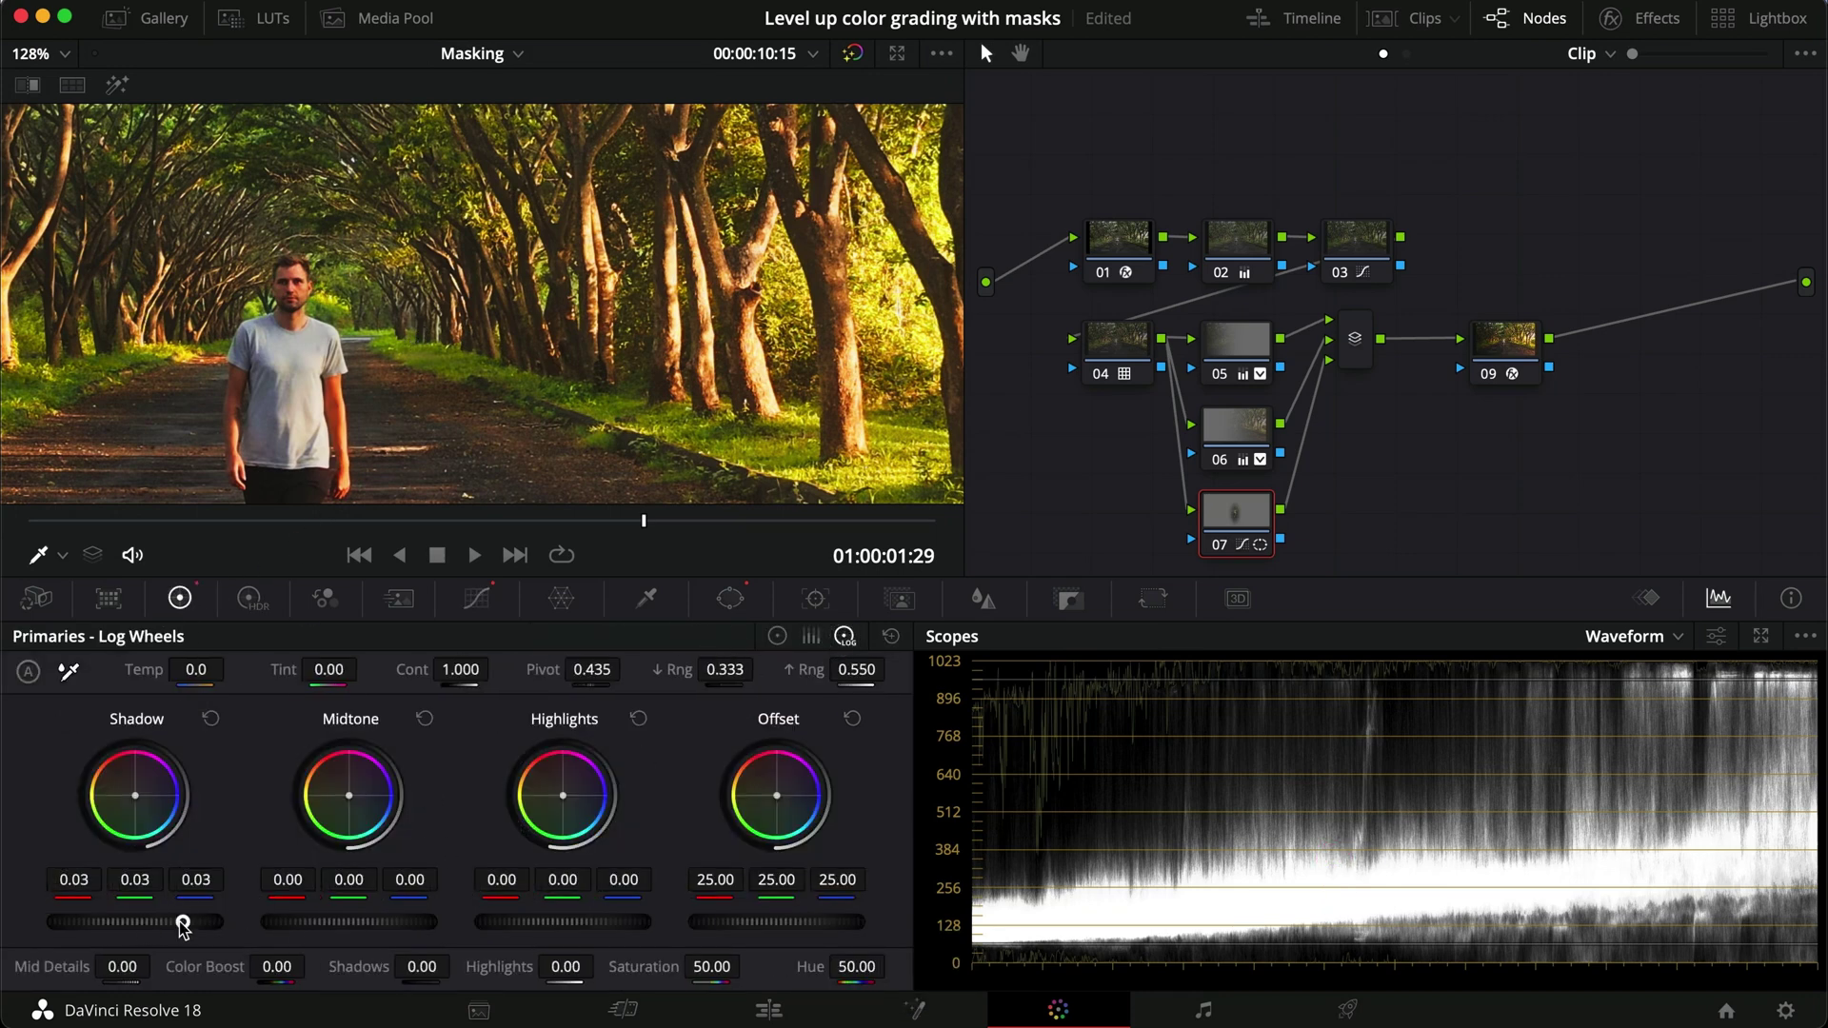
{"action": "mouse_move", "coordinate": [183, 926]}
{"action": "left_mouse_down"}
{"action": "mouse_move", "coordinate": [324, 912]}
{"action": "mouse_move", "coordinate": [150, 922]}
{"action": "mouse_move", "coordinate": [217, 920]}
{"action": "left_mouse_up"}
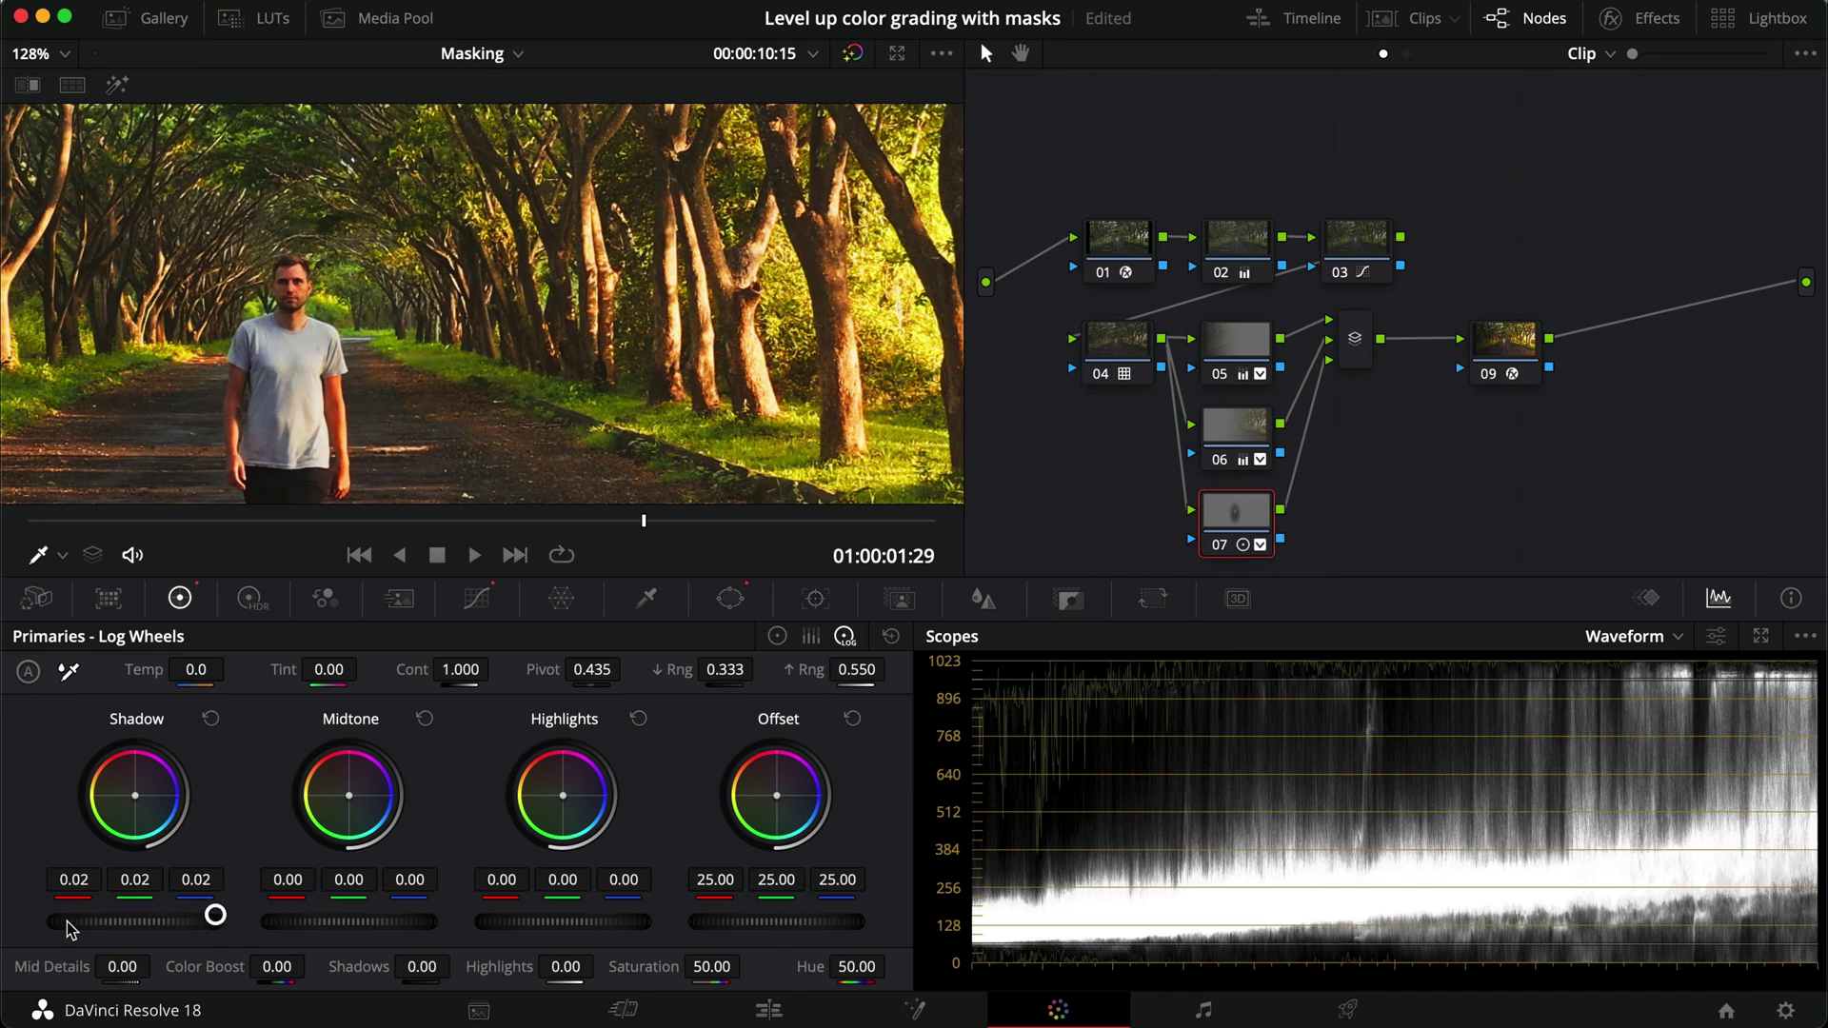
{"action": "key", "text": "super+d"}
{"action": "key", "text": "super+d"}
{"action": "scroll", "coordinate": [321, 343], "scroll_direction": "down", "scroll_amount": 3}
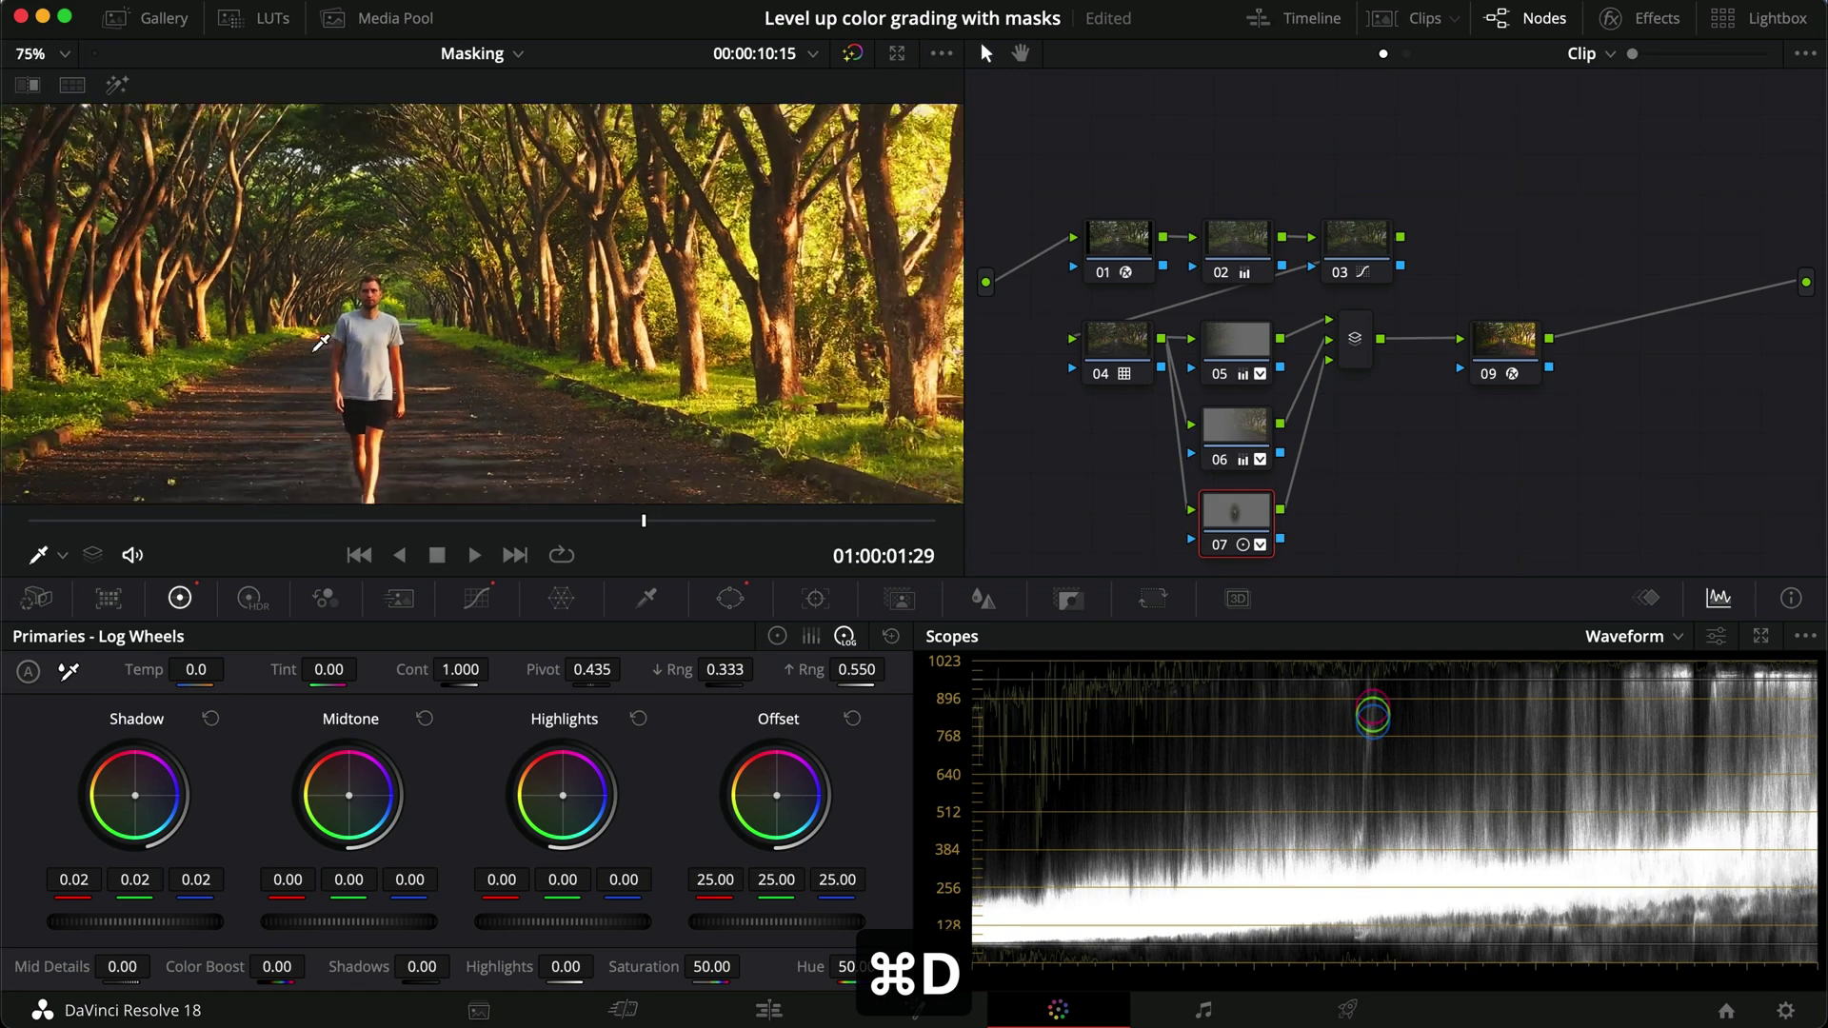
{"action": "scroll", "coordinate": [321, 343], "scroll_direction": "down", "scroll_amount": 5}
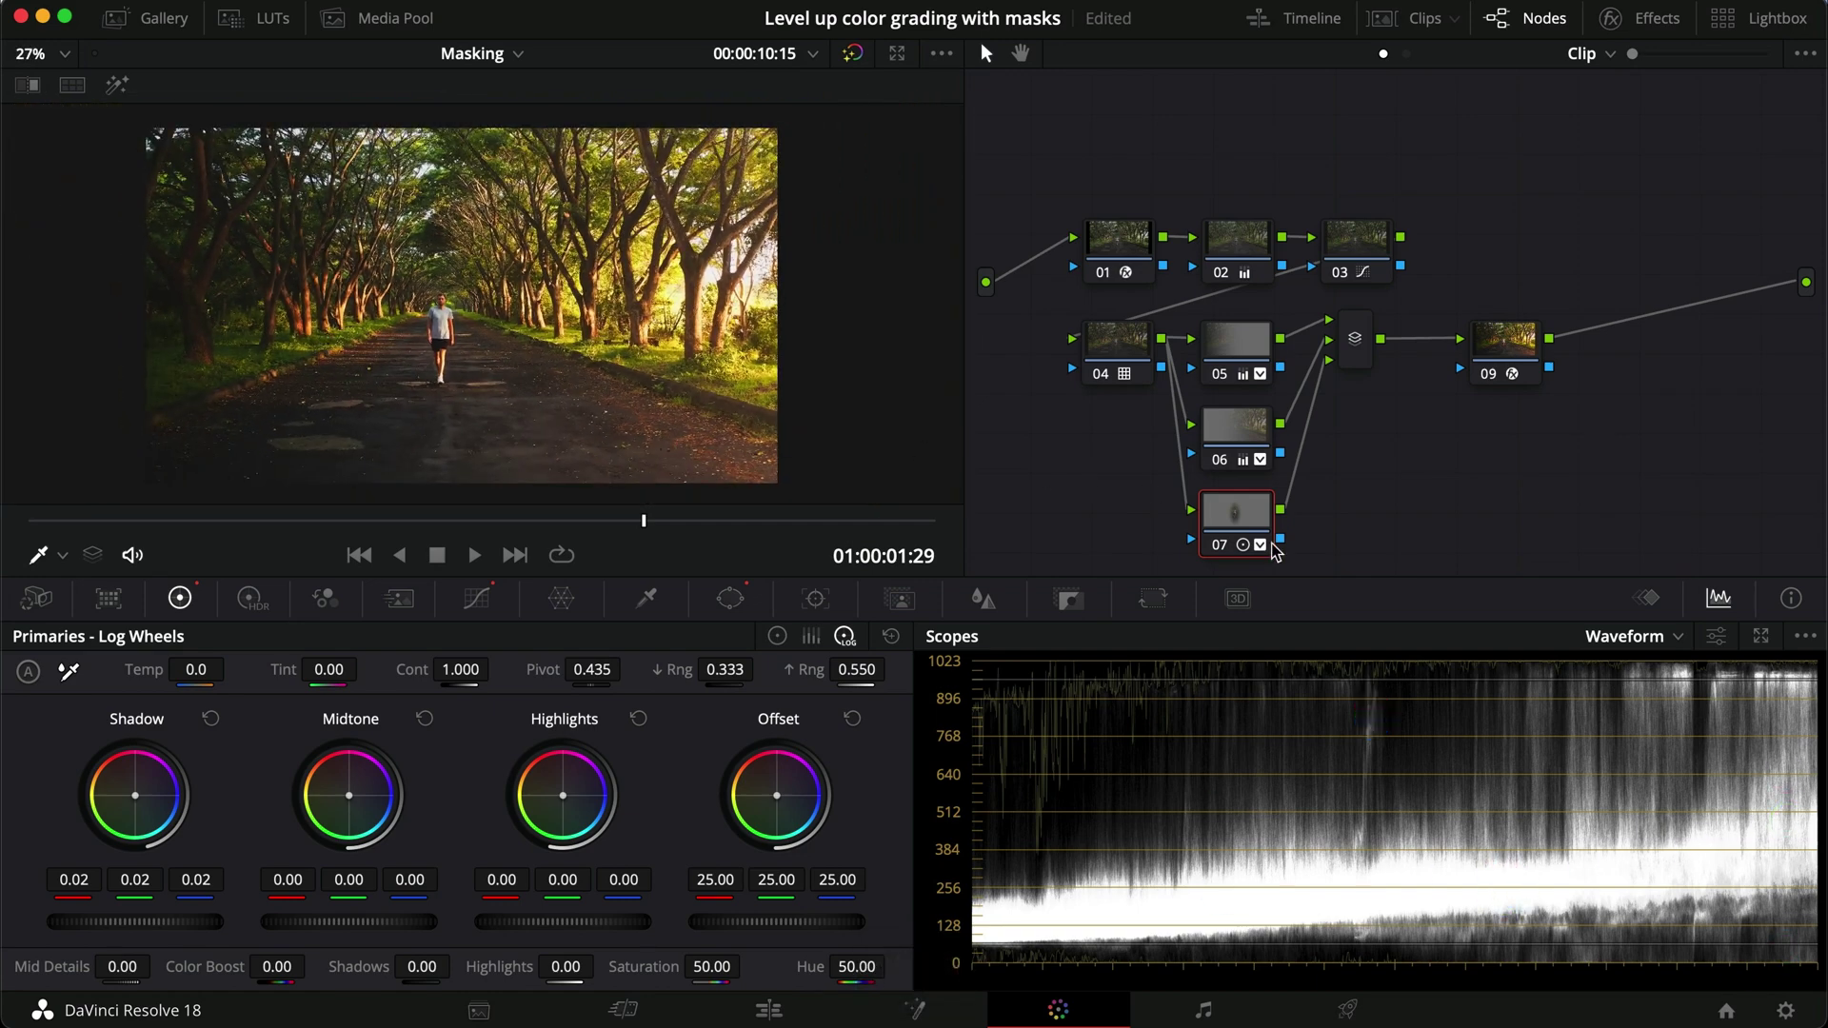
Step: Select nodes 05–07 with the layer mixer and toggle them off and on to compare
{"action": "left_click_drag", "start_coordinate": [1349, 526], "coordinate": [1207, 308]}
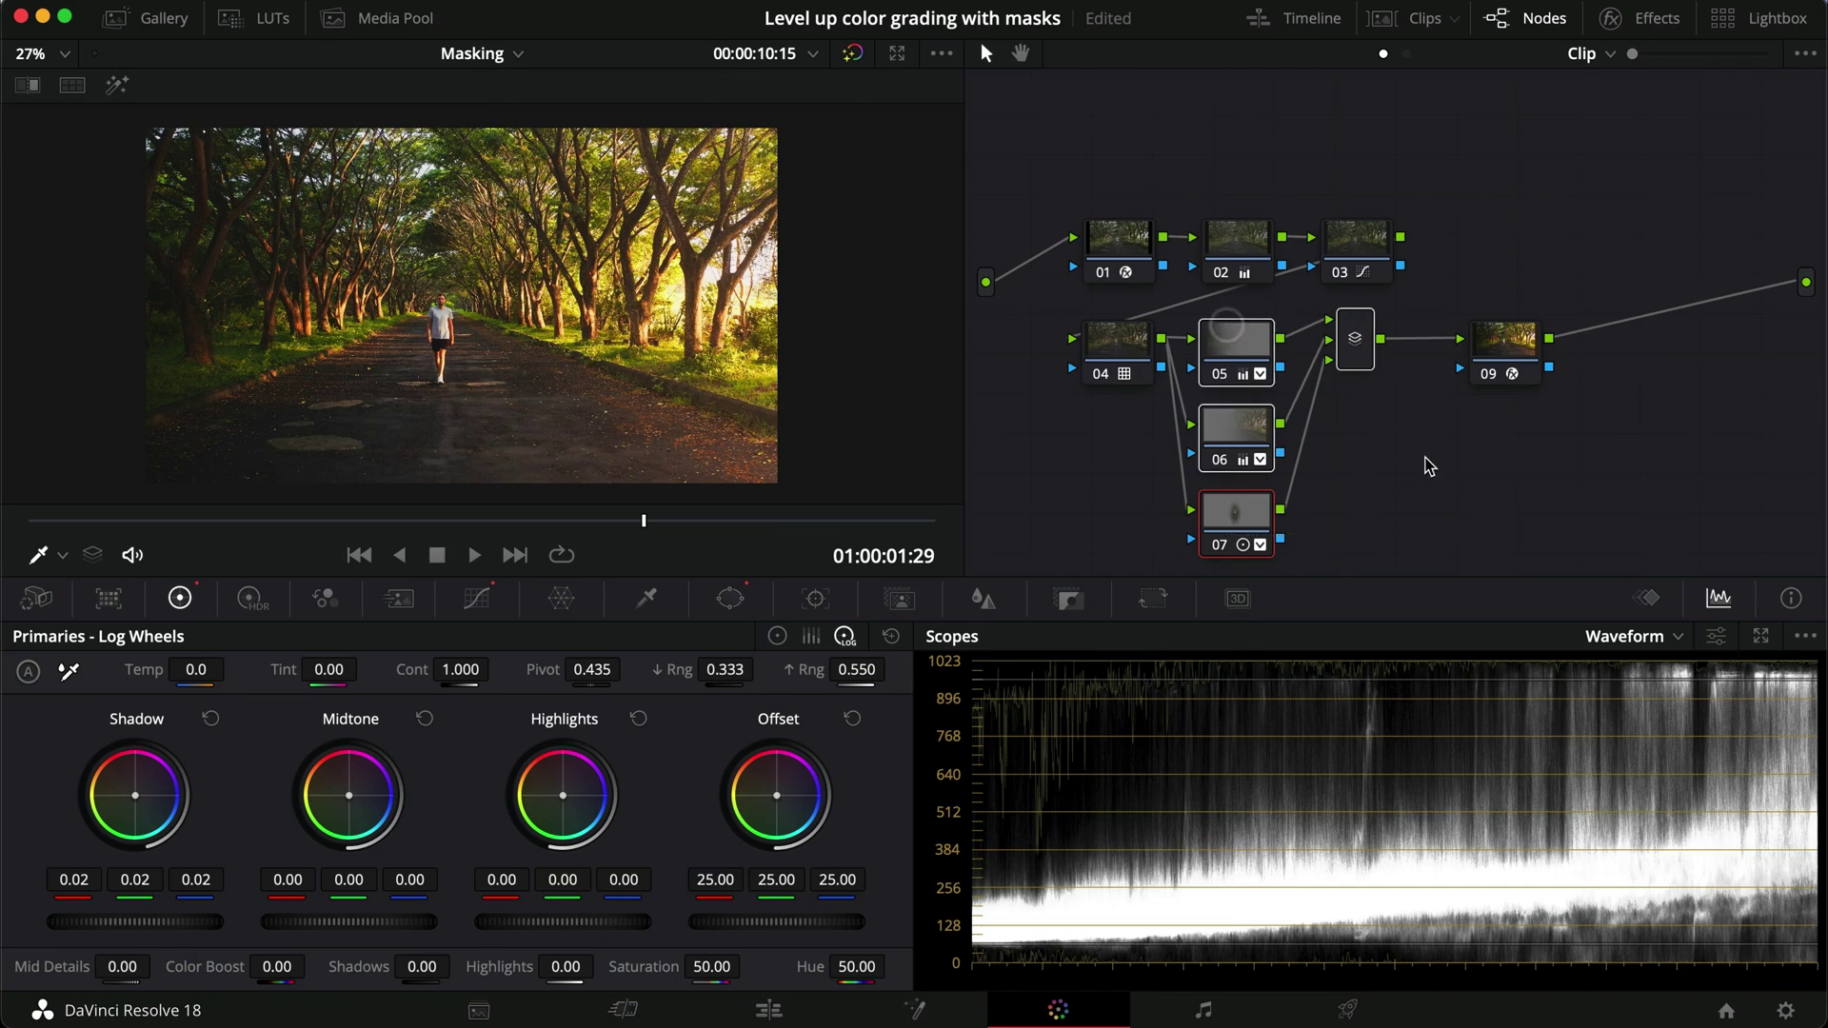
{"action": "key", "text": "super+d"}
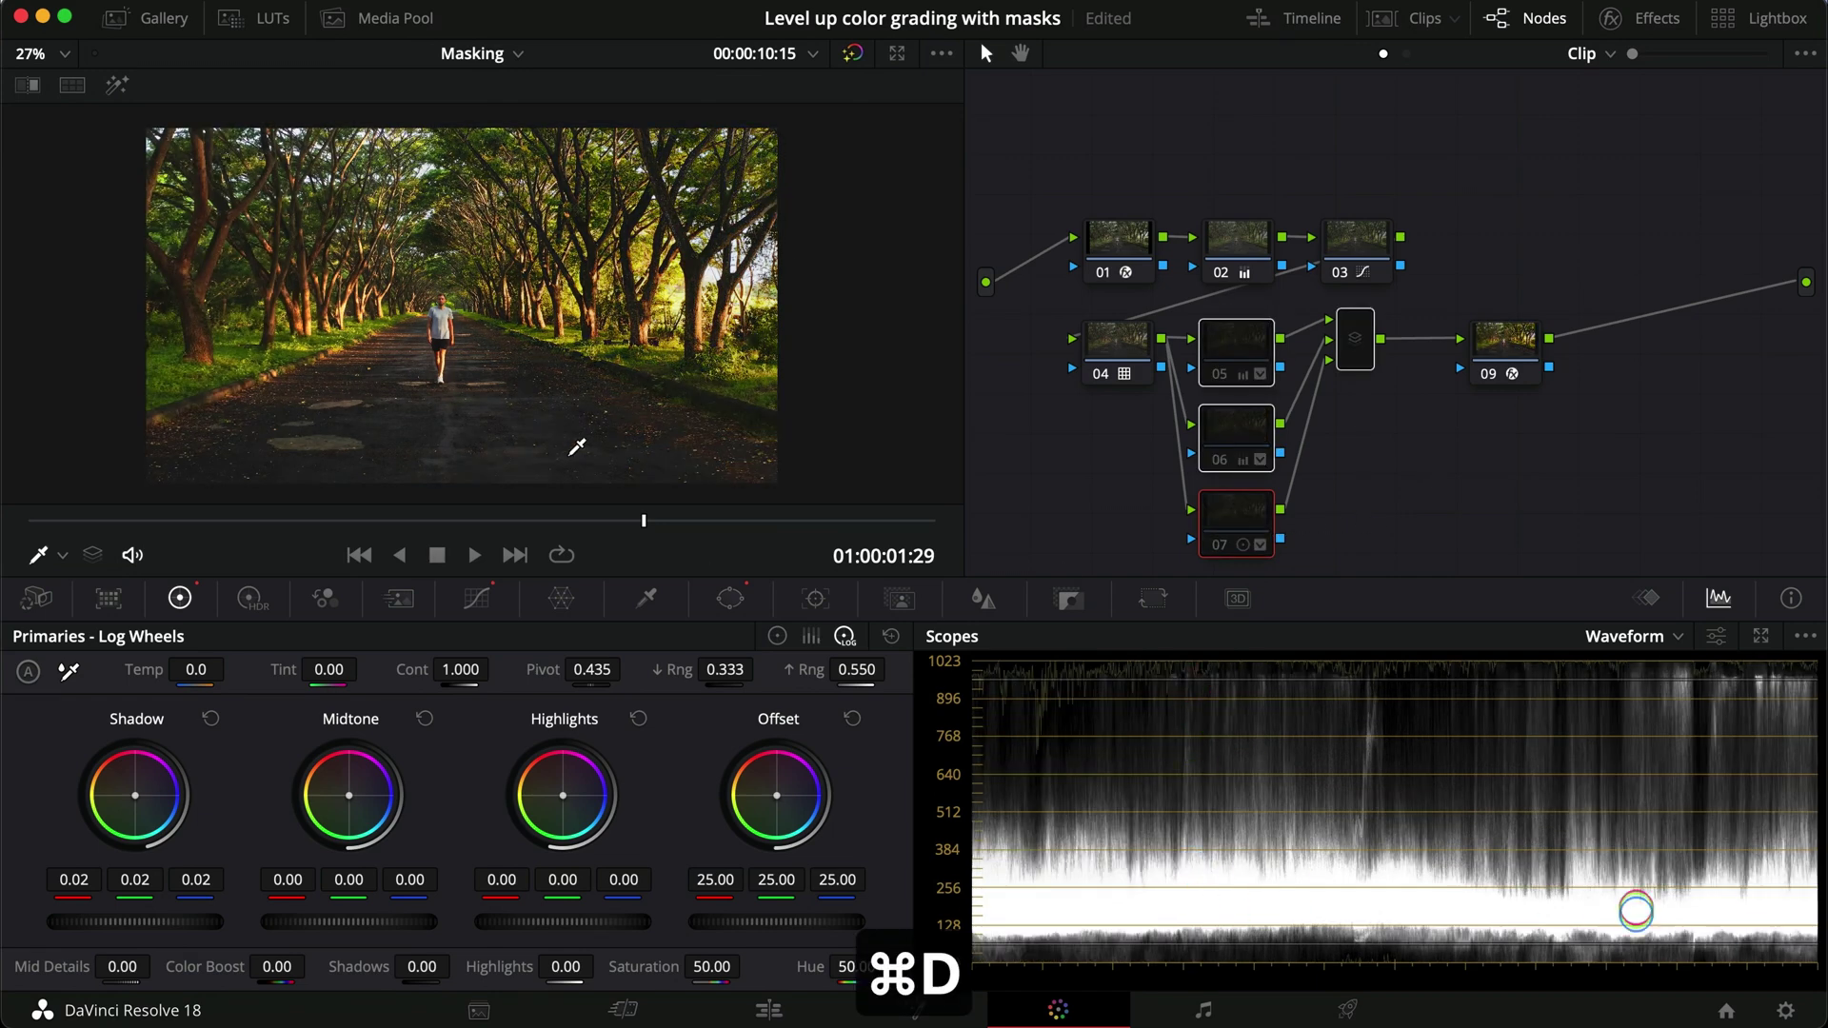
{"action": "key", "text": "super+d"}
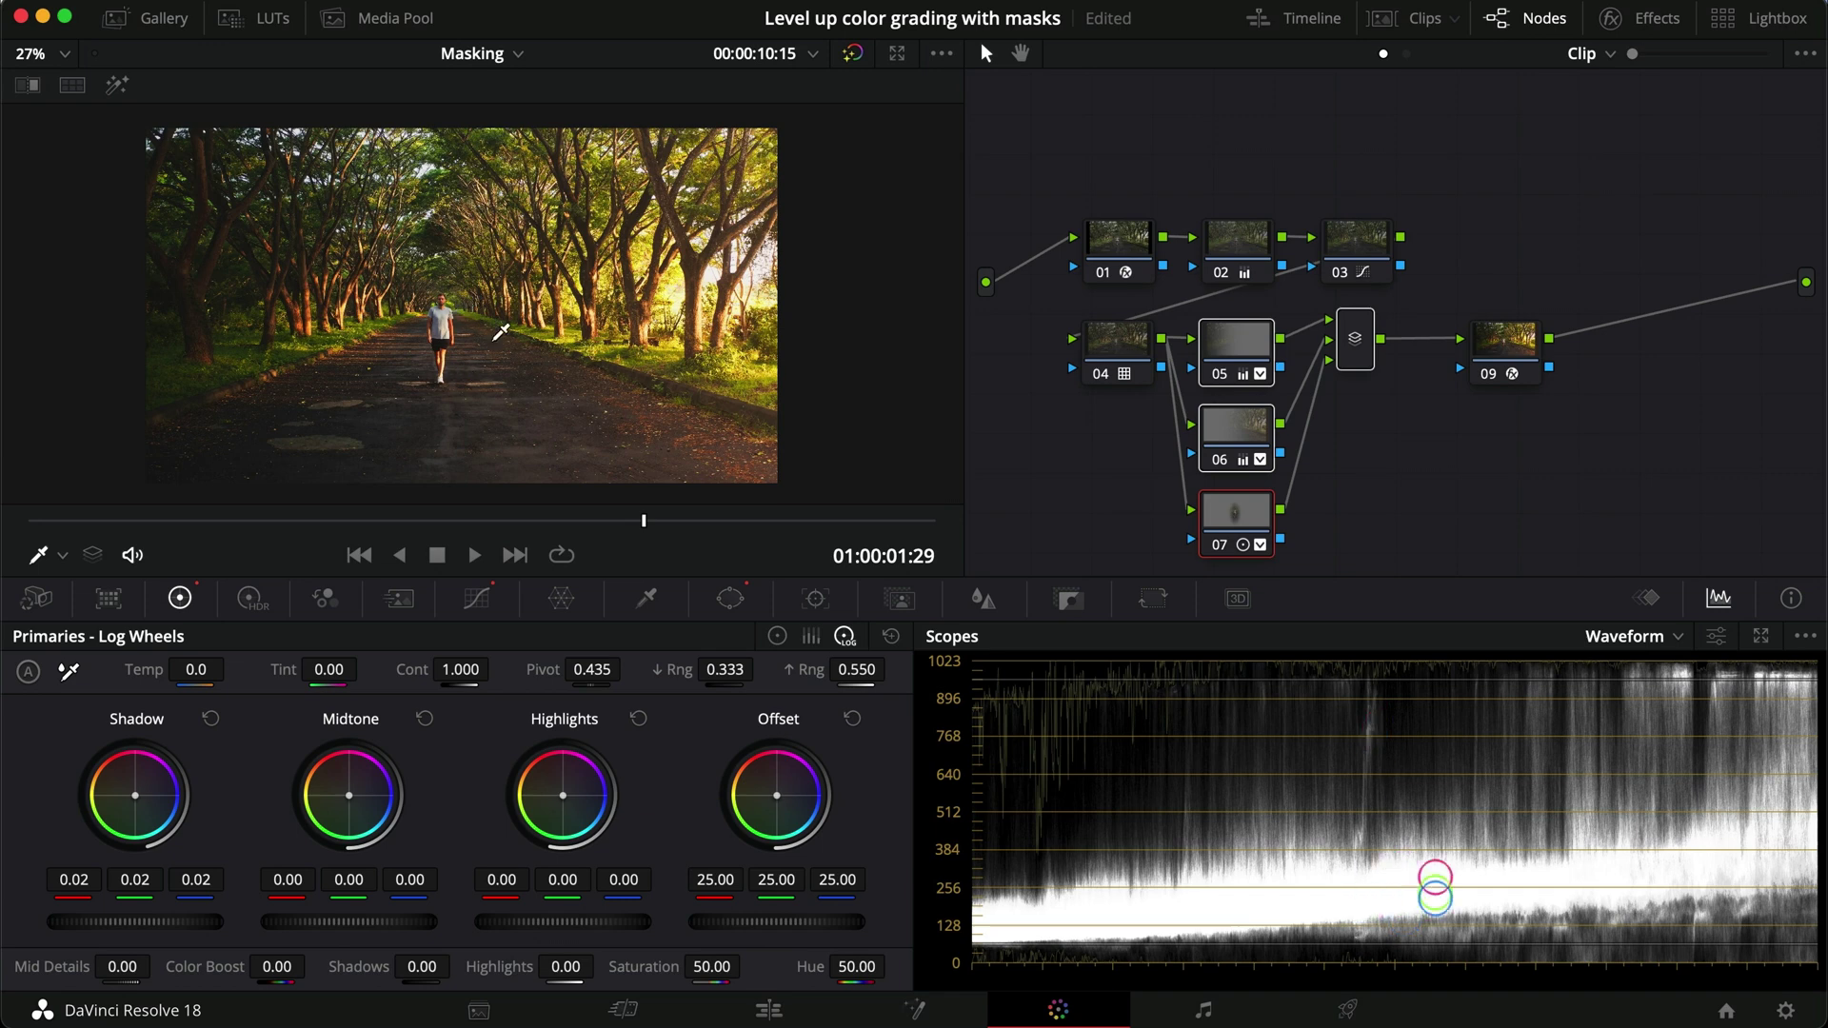
{"action": "key", "text": "super+d"}
{"action": "key", "text": "super+d"}
{"action": "key", "text": "super+d"}
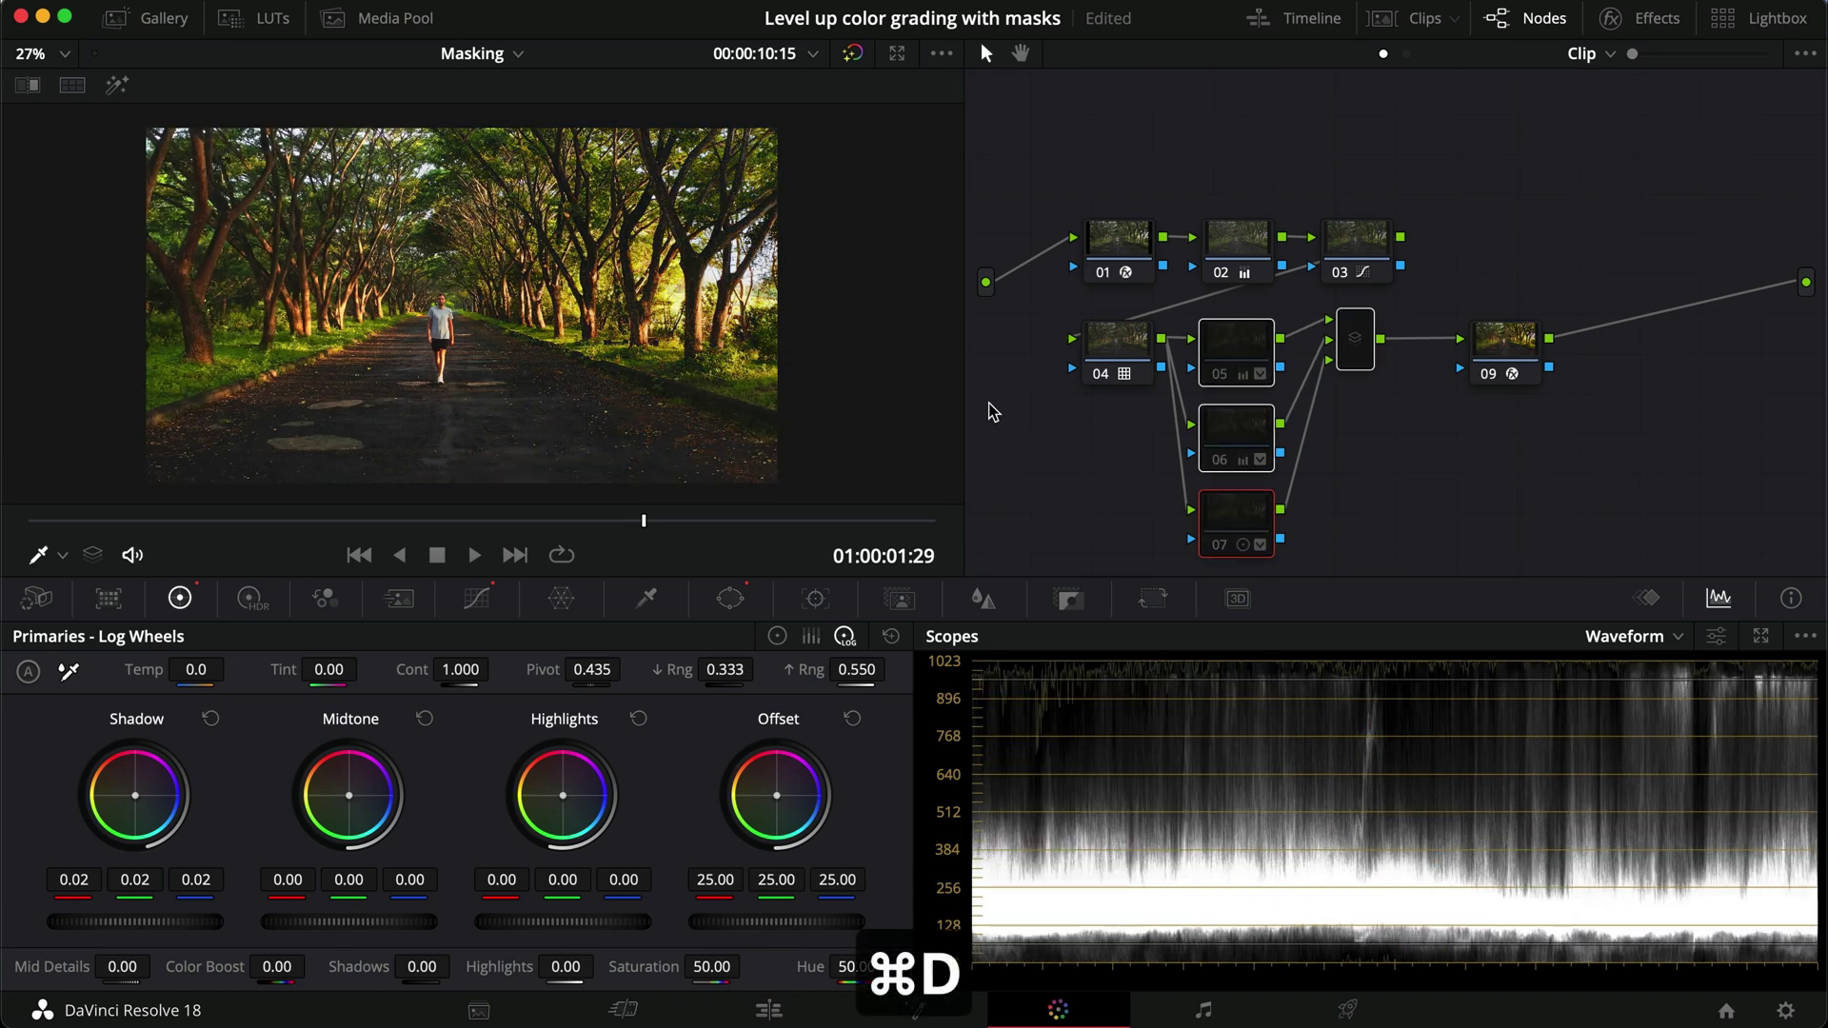
{"action": "key", "text": "super+d"}
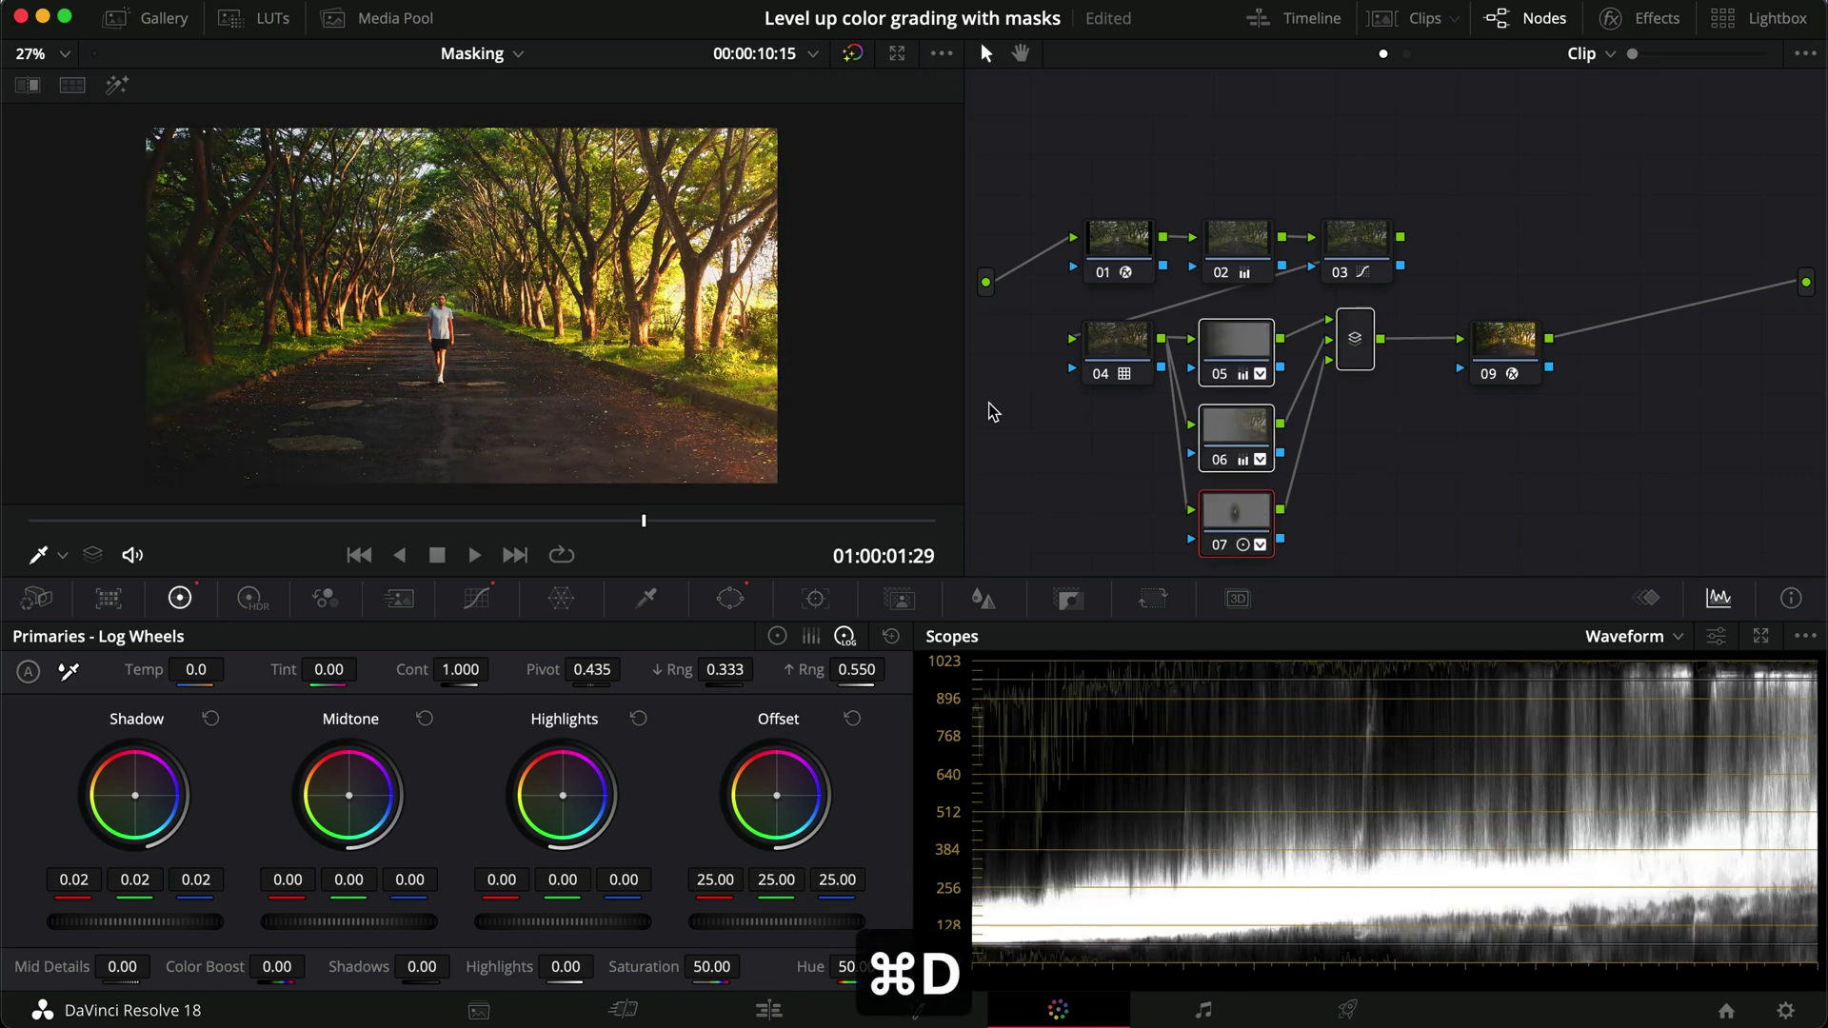
{"action": "left_click", "coordinate": [1249, 335]}
Step: Shift node 05's Lift balance slightly cooler to -0.08/-0.10/-0.08/-0.07, then select node 06
{"action": "left_click", "coordinate": [772, 636]}
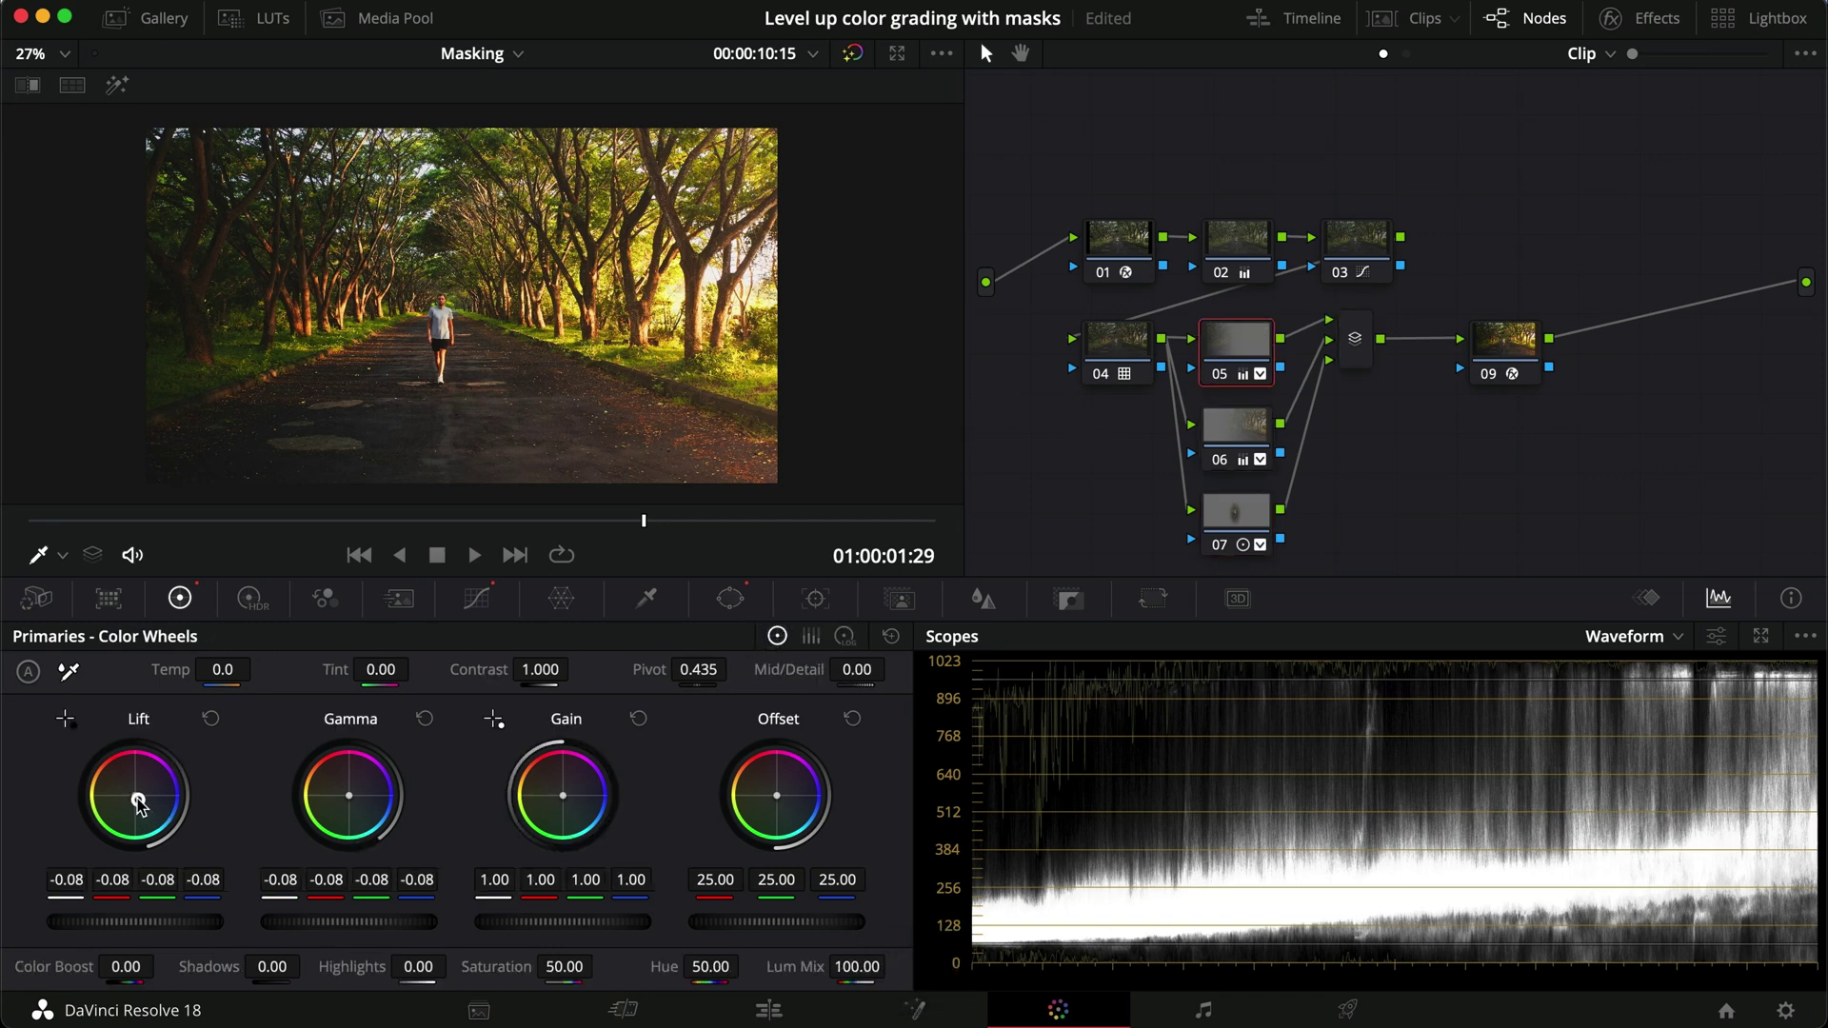
{"action": "mouse_move", "coordinate": [163, 844]}
{"action": "left_mouse_down"}
{"action": "mouse_move", "coordinate": [198, 843]}
{"action": "mouse_move", "coordinate": [154, 825]}
{"action": "left_mouse_up"}
{"action": "left_click", "coordinate": [1225, 416]}
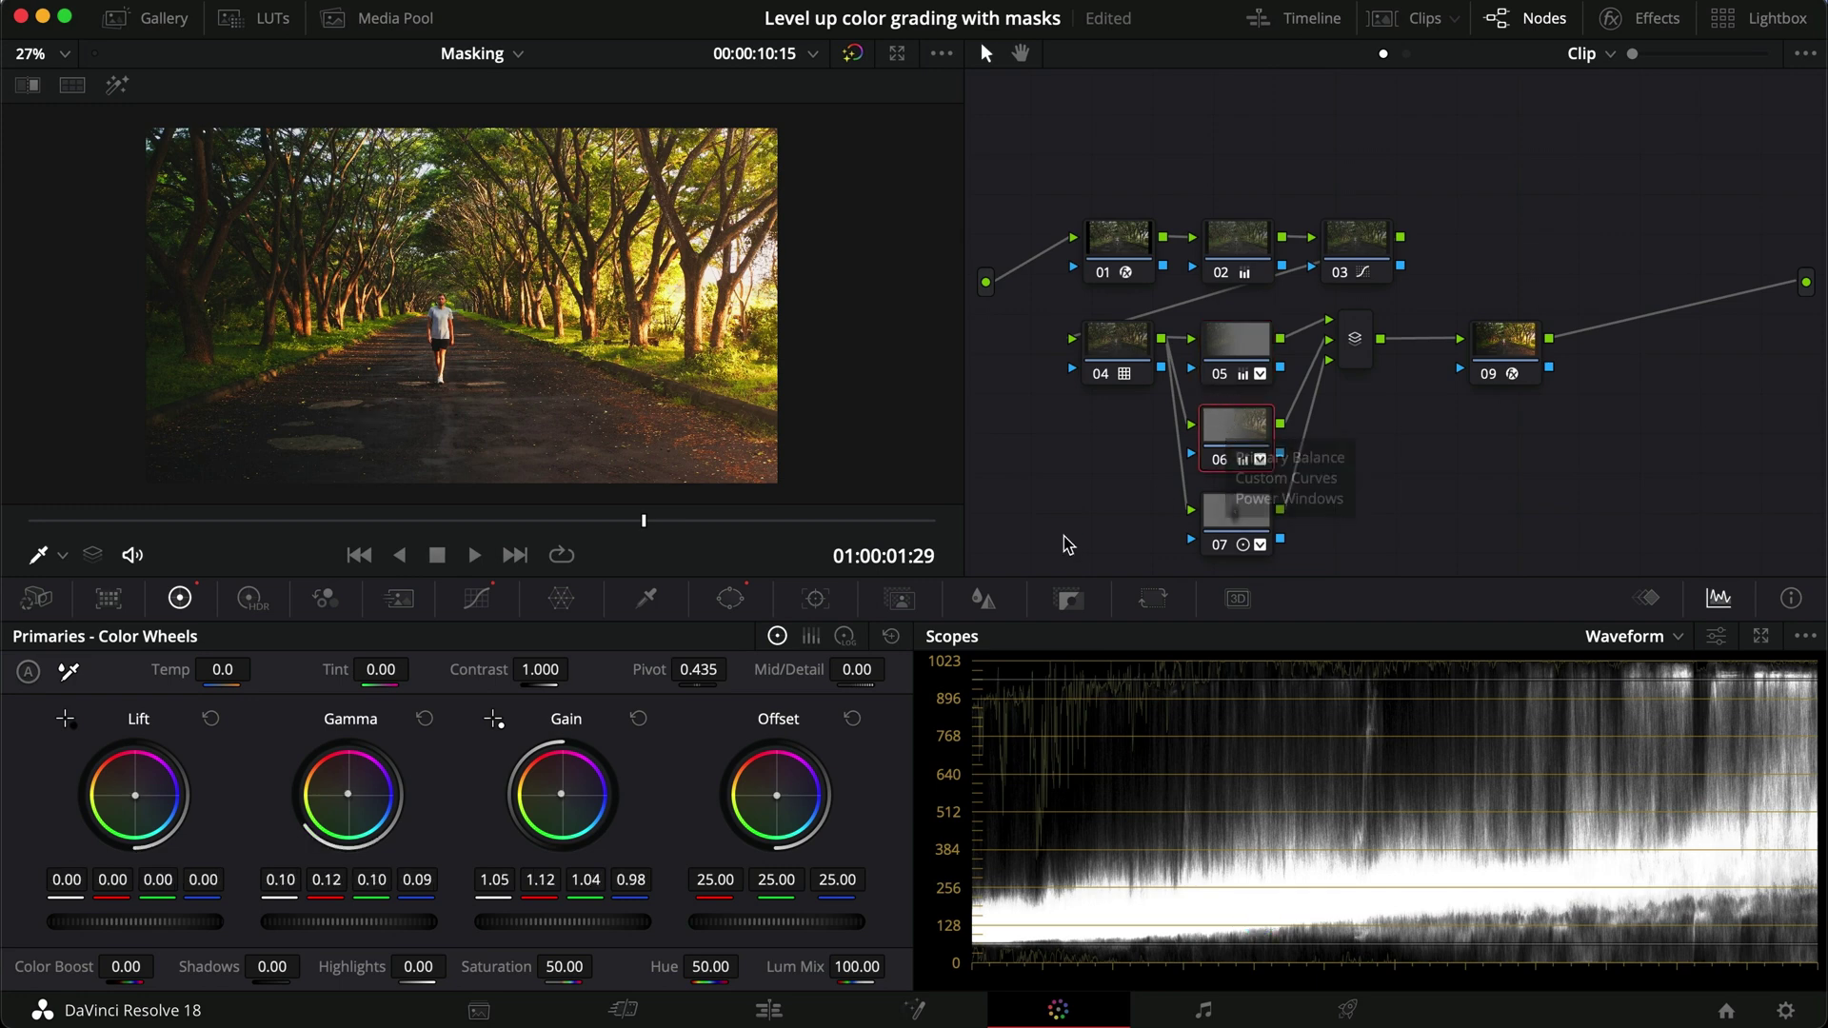
Step: Enable a circular window on node 06, move it right and stretch it into a wide, soft ellipse
{"action": "left_click", "coordinate": [730, 597]}
{"action": "left_click", "coordinate": [54, 731]}
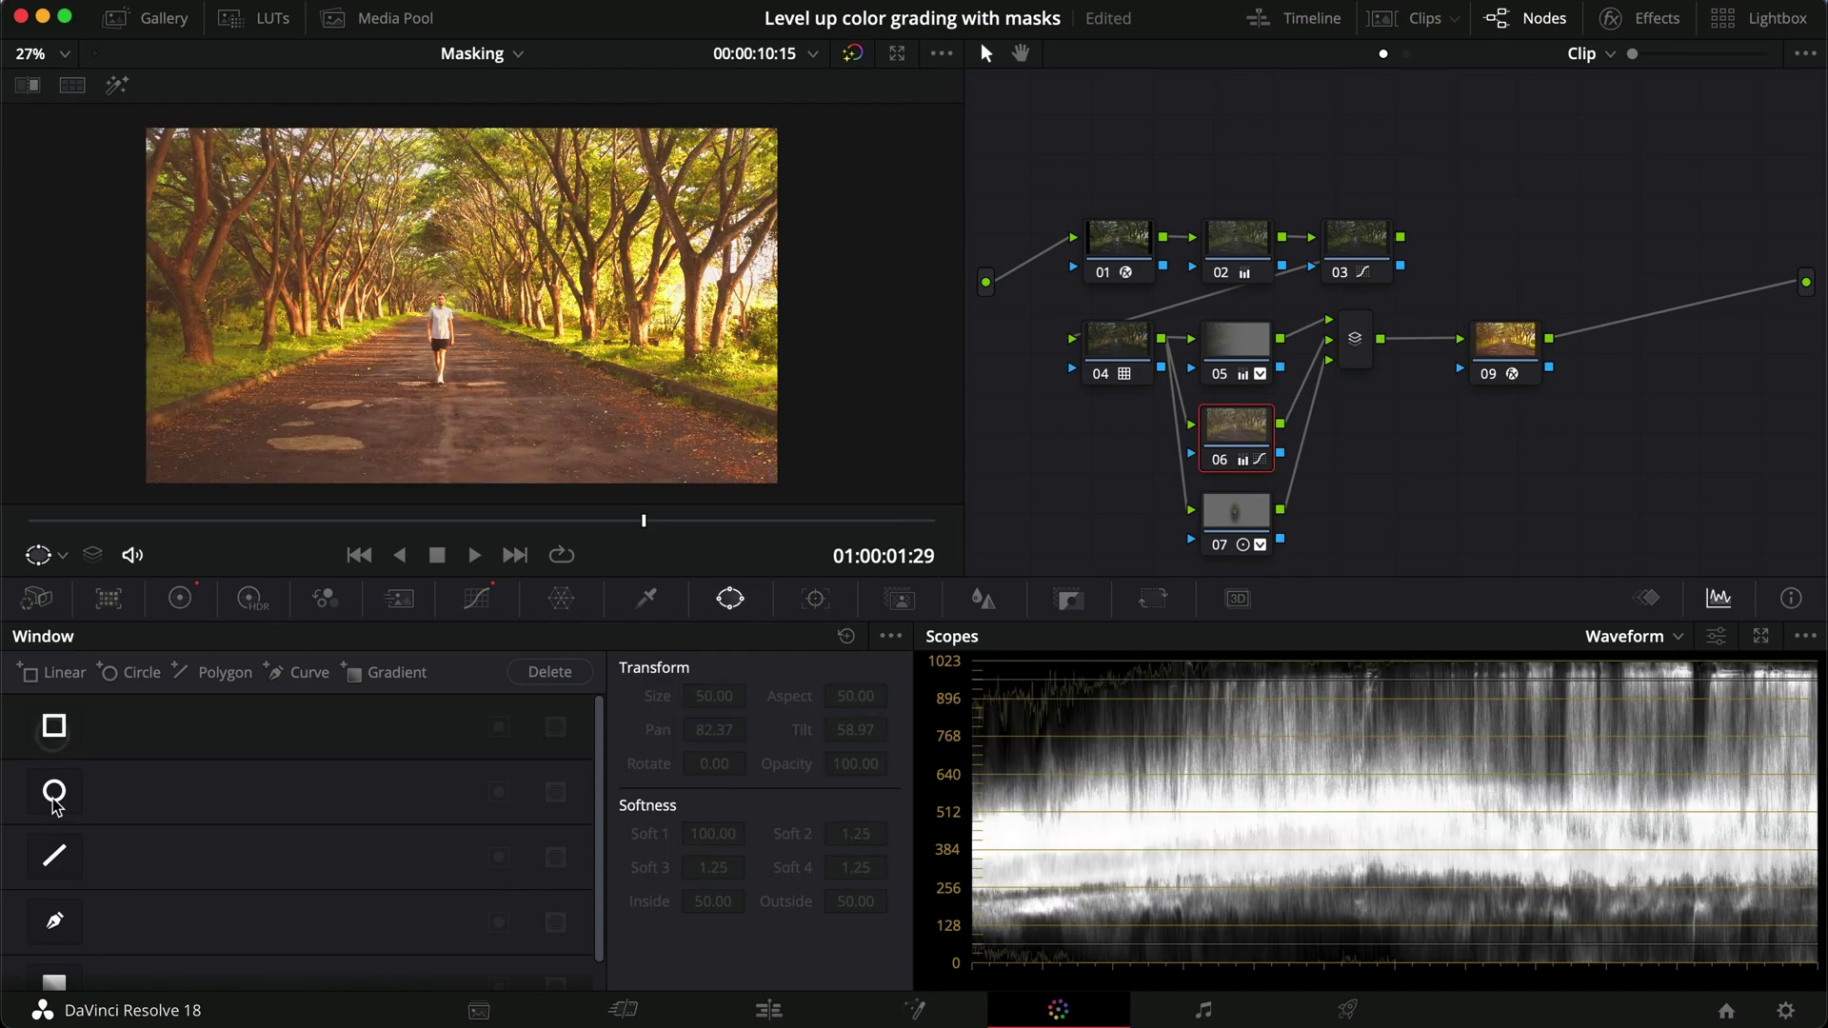
{"action": "left_click", "coordinate": [54, 792]}
{"action": "left_click_drag", "start_coordinate": [549, 332], "coordinate": [778, 298]}
{"action": "left_click_drag", "start_coordinate": [628, 342], "coordinate": [691, 322]}
{"action": "left_click_drag", "start_coordinate": [644, 400], "coordinate": [637, 684]}
Step: Set Soft 1 to 50, widen the ellipse over the top-right, and compare node 06 off and on
{"action": "double_click", "coordinate": [712, 834]}
{"action": "type", "text": "50"}
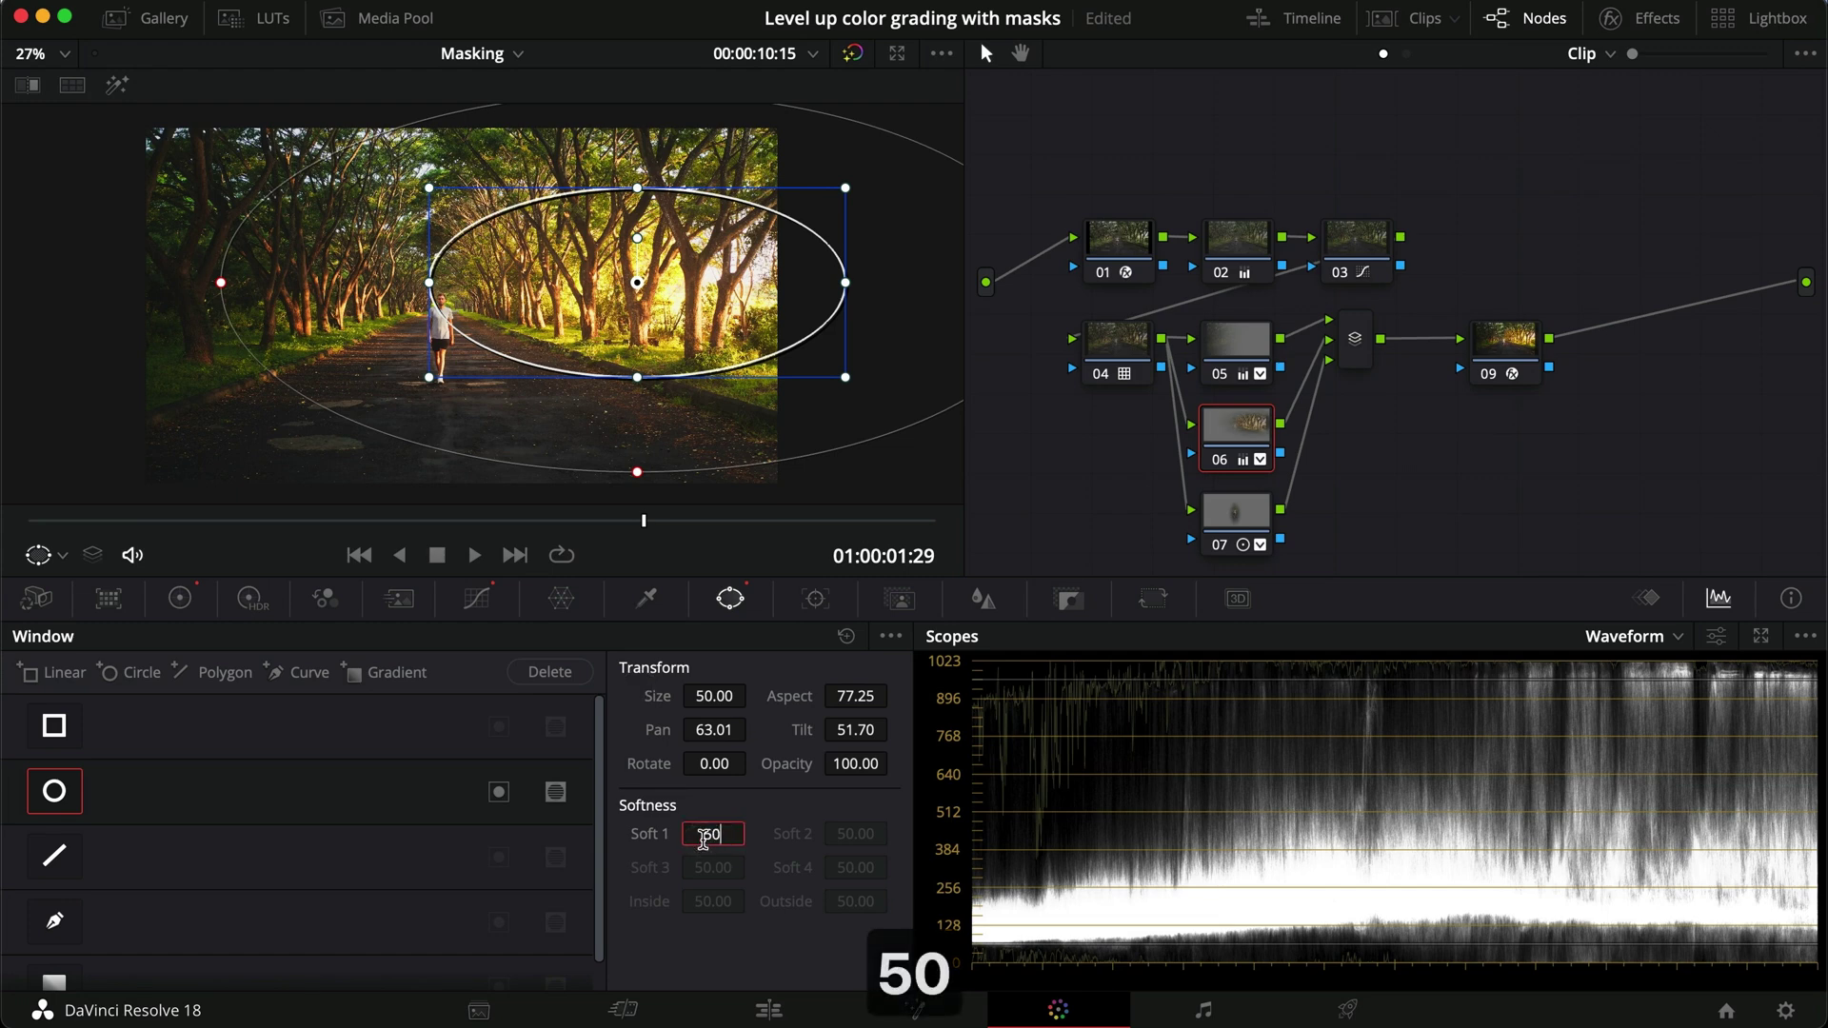
{"action": "key", "text": "Return"}
{"action": "left_click_drag", "start_coordinate": [630, 322], "coordinate": [825, 338]}
{"action": "mouse_move", "coordinate": [617, 148]}
{"action": "left_mouse_down"}
{"action": "mouse_move", "coordinate": [578, 143]}
{"action": "mouse_move", "coordinate": [595, 146]}
{"action": "left_mouse_up"}
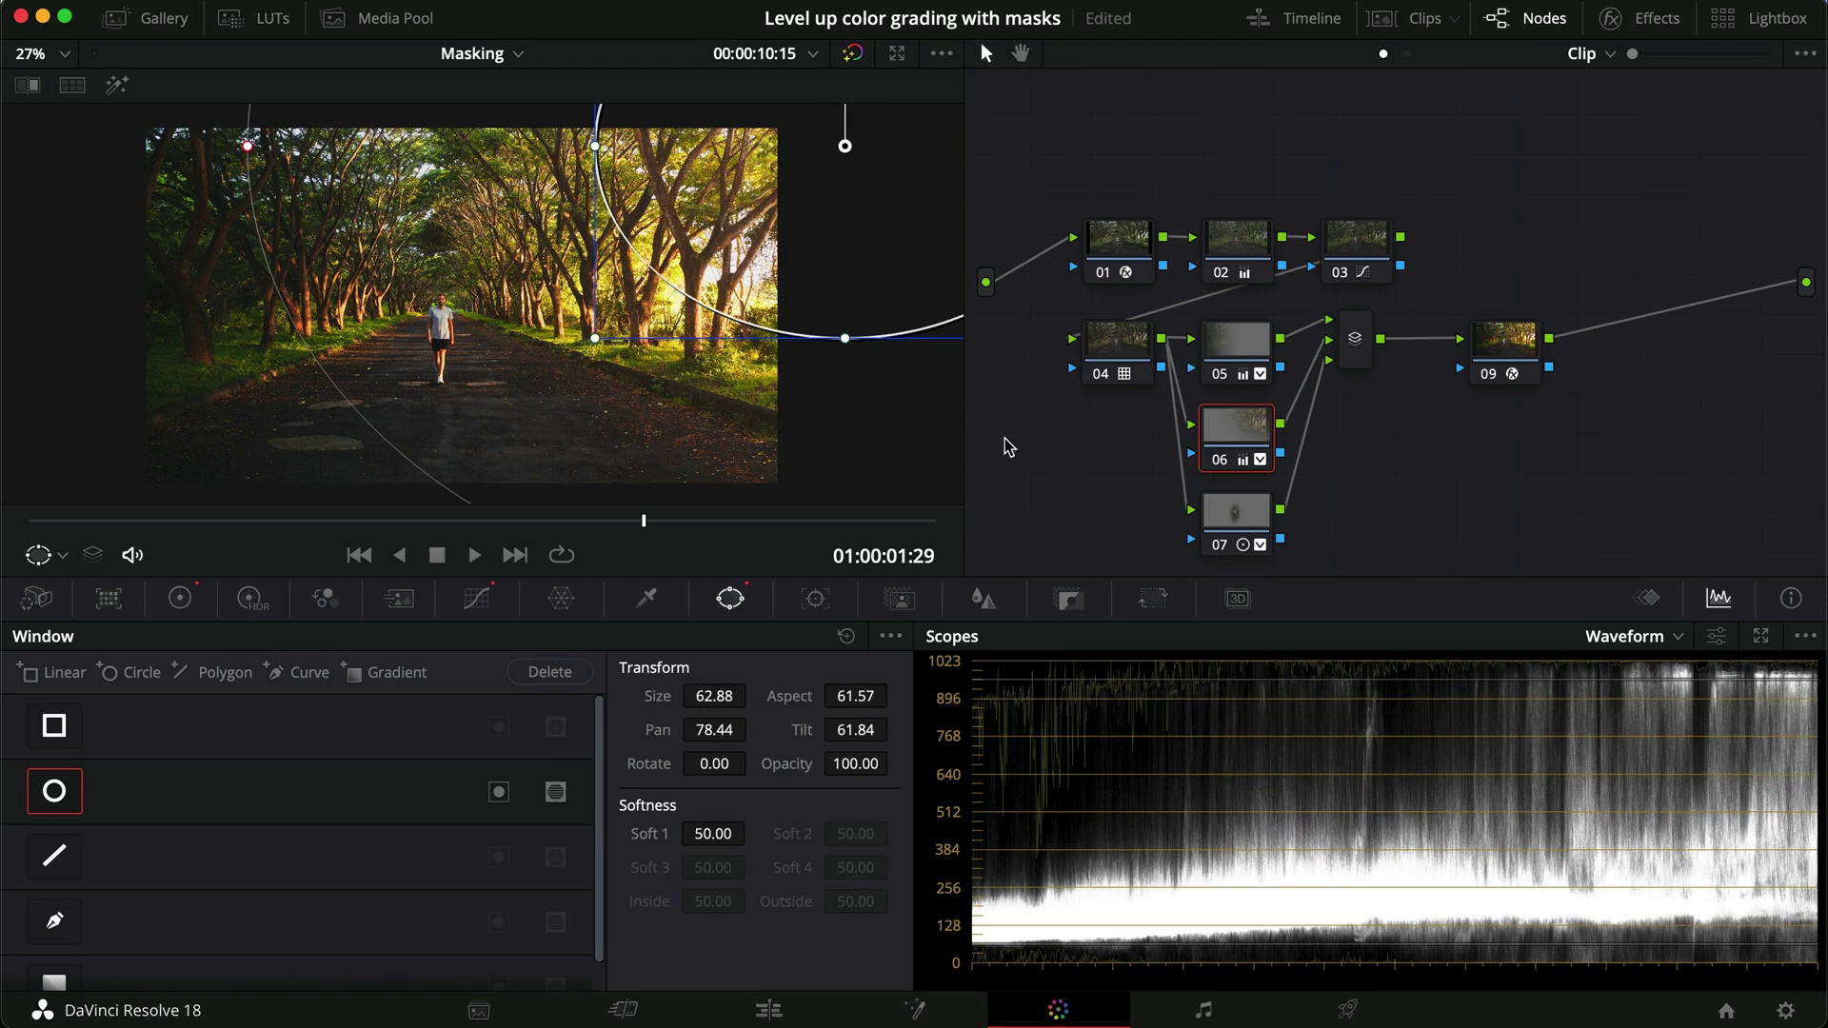
{"action": "left_click", "coordinate": [478, 598]}
{"action": "key", "text": "super+d"}
{"action": "key", "text": "super+d"}
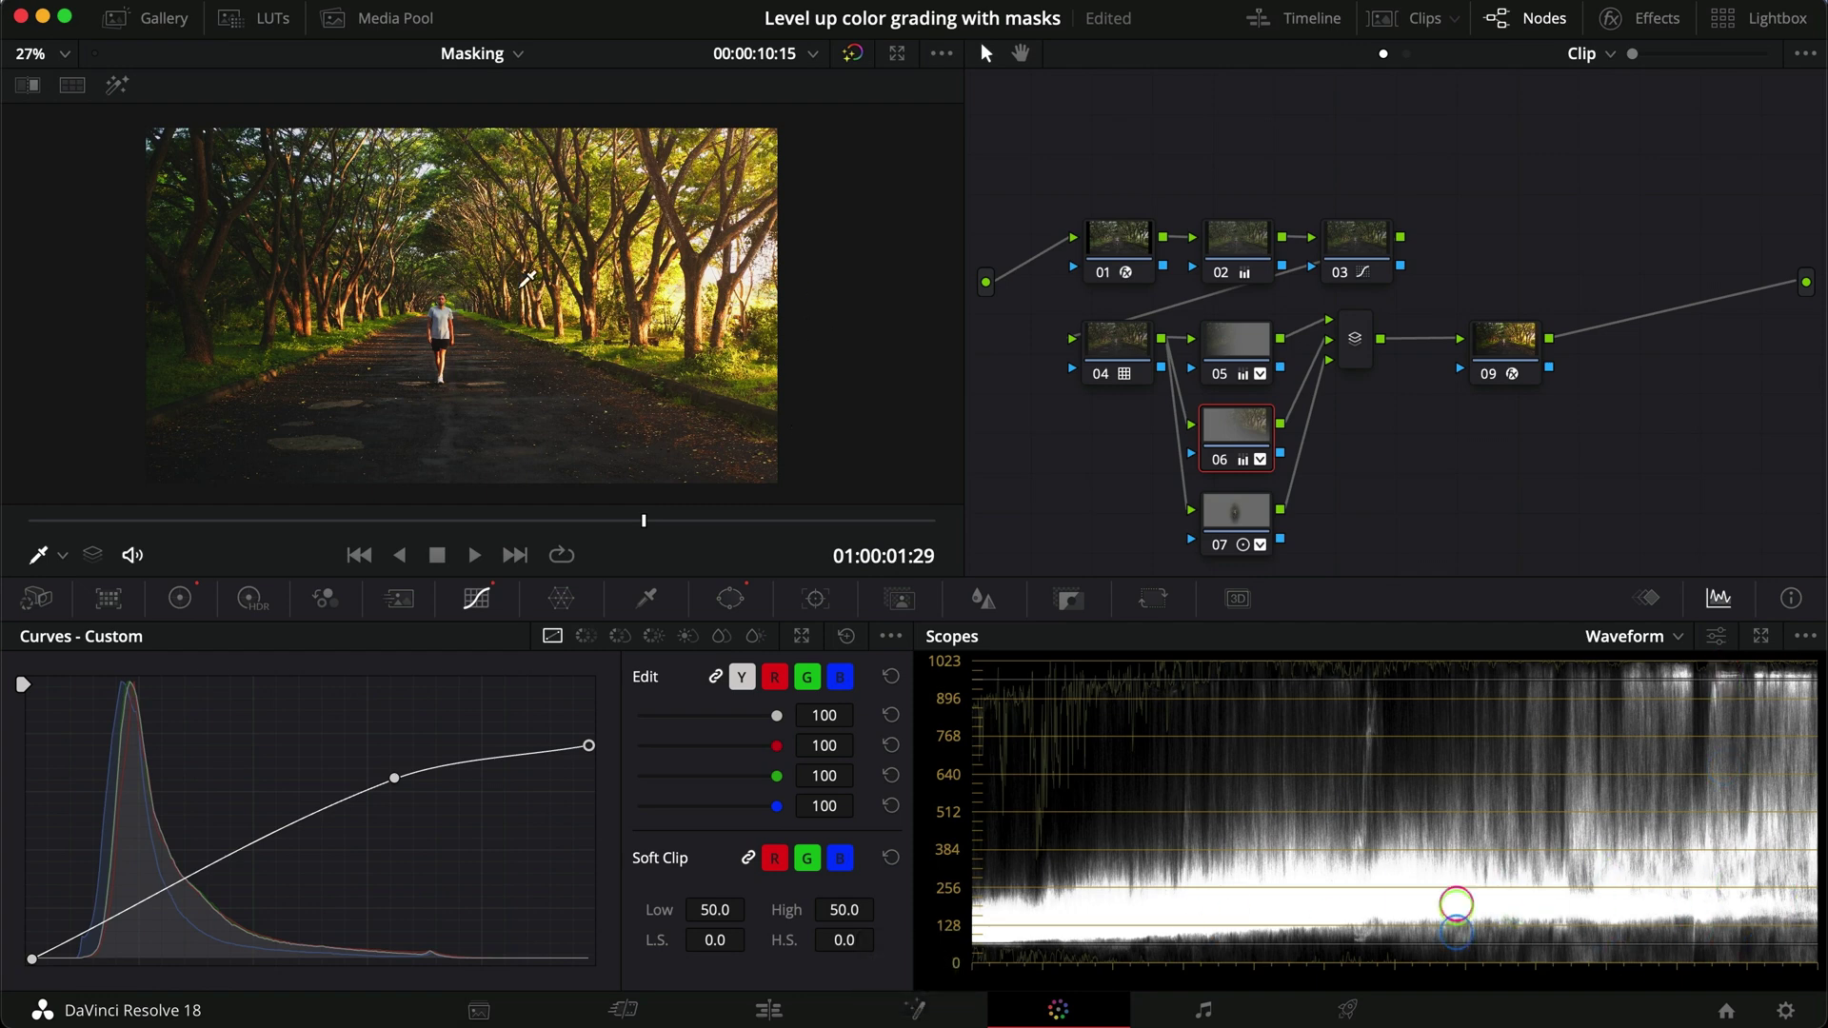
Step: Disable node 07's circular window so its curve affects the whole frame, then compare
{"action": "left_click", "coordinate": [1233, 519]}
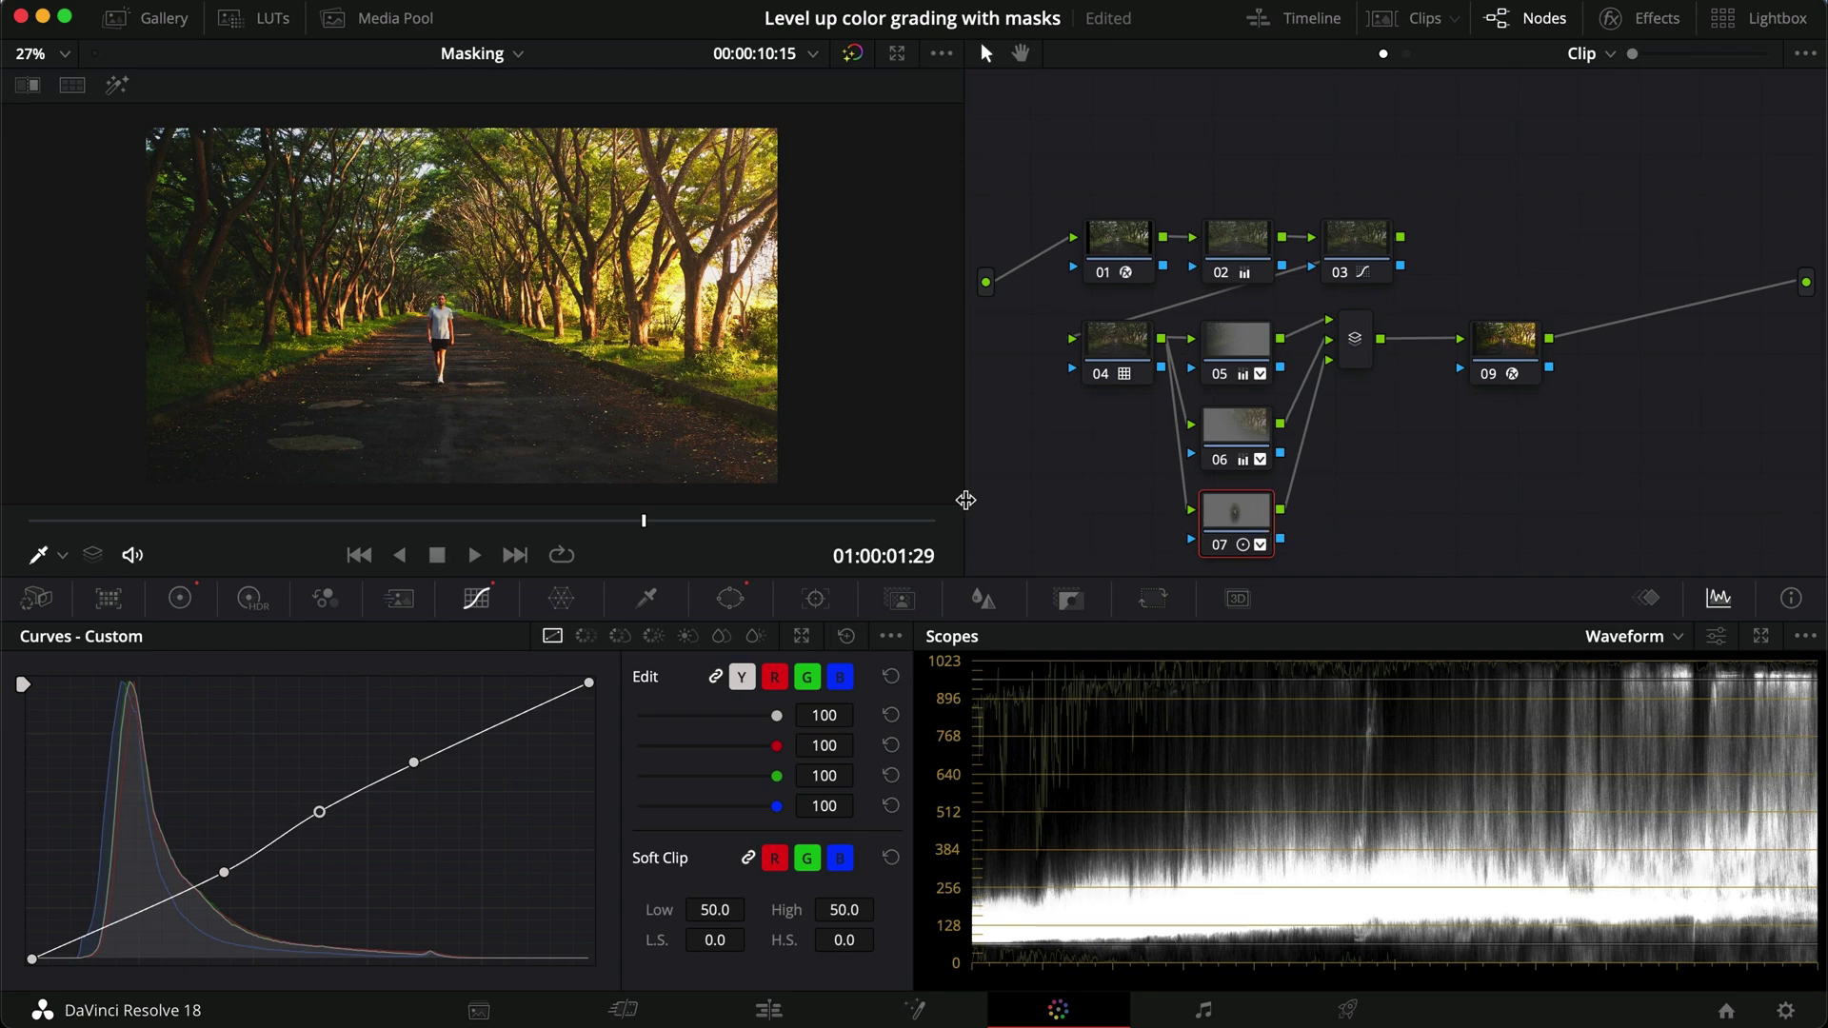
{"action": "scroll", "coordinate": [419, 352], "scroll_direction": "up", "scroll_amount": 3}
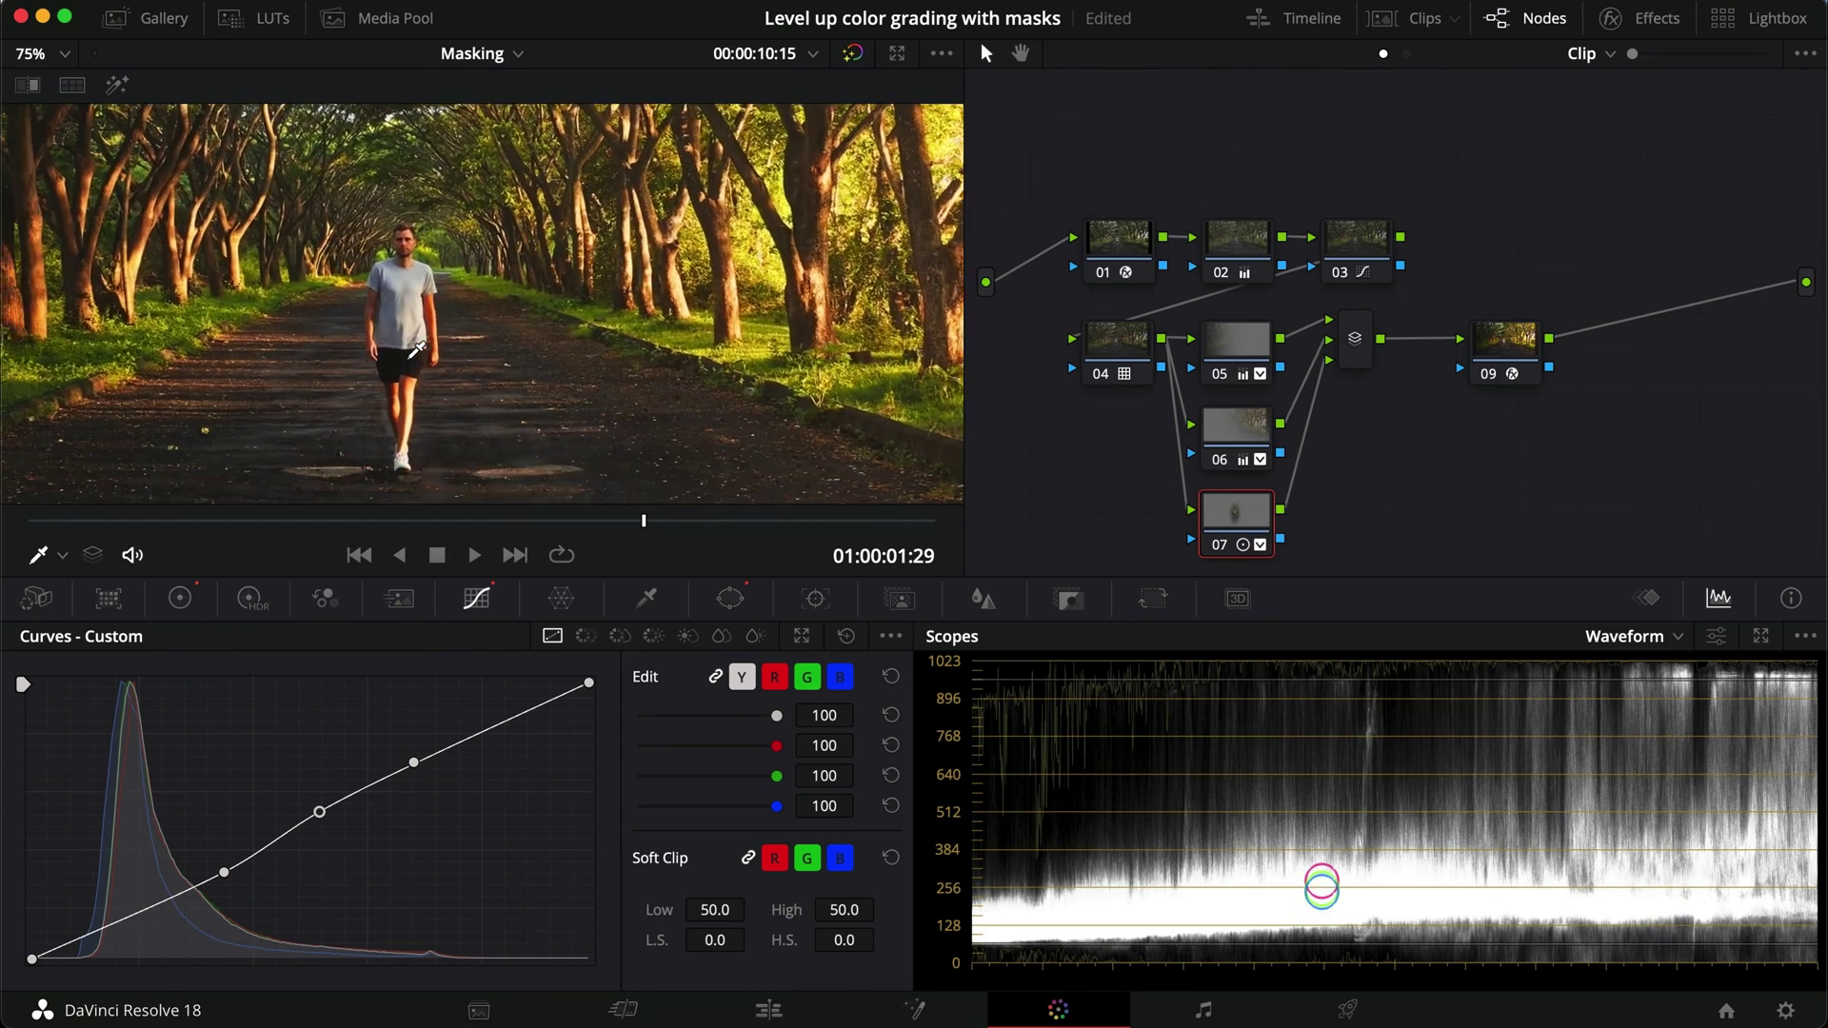
{"action": "scroll", "coordinate": [409, 356], "scroll_direction": "up", "scroll_amount": 2}
{"action": "scroll", "coordinate": [600, 355], "scroll_direction": "down", "scroll_amount": 2}
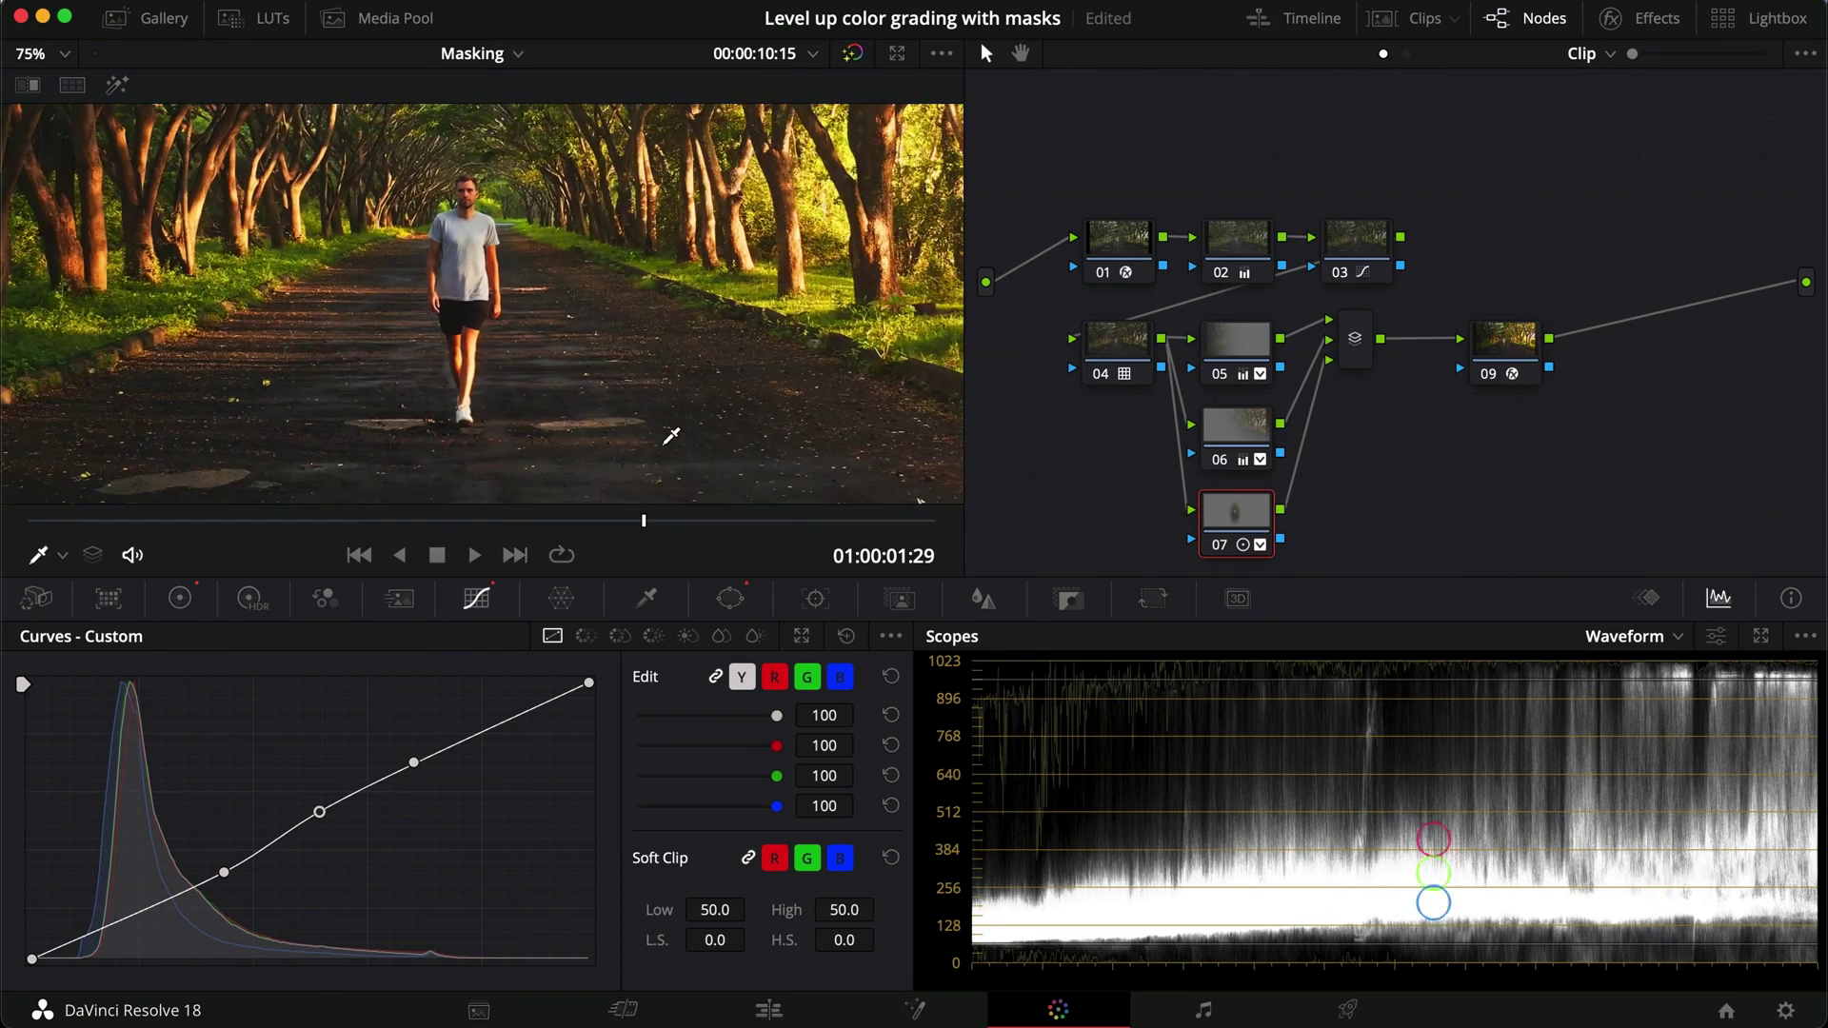
{"action": "left_click", "coordinate": [730, 598]}
{"action": "left_click", "coordinate": [54, 792]}
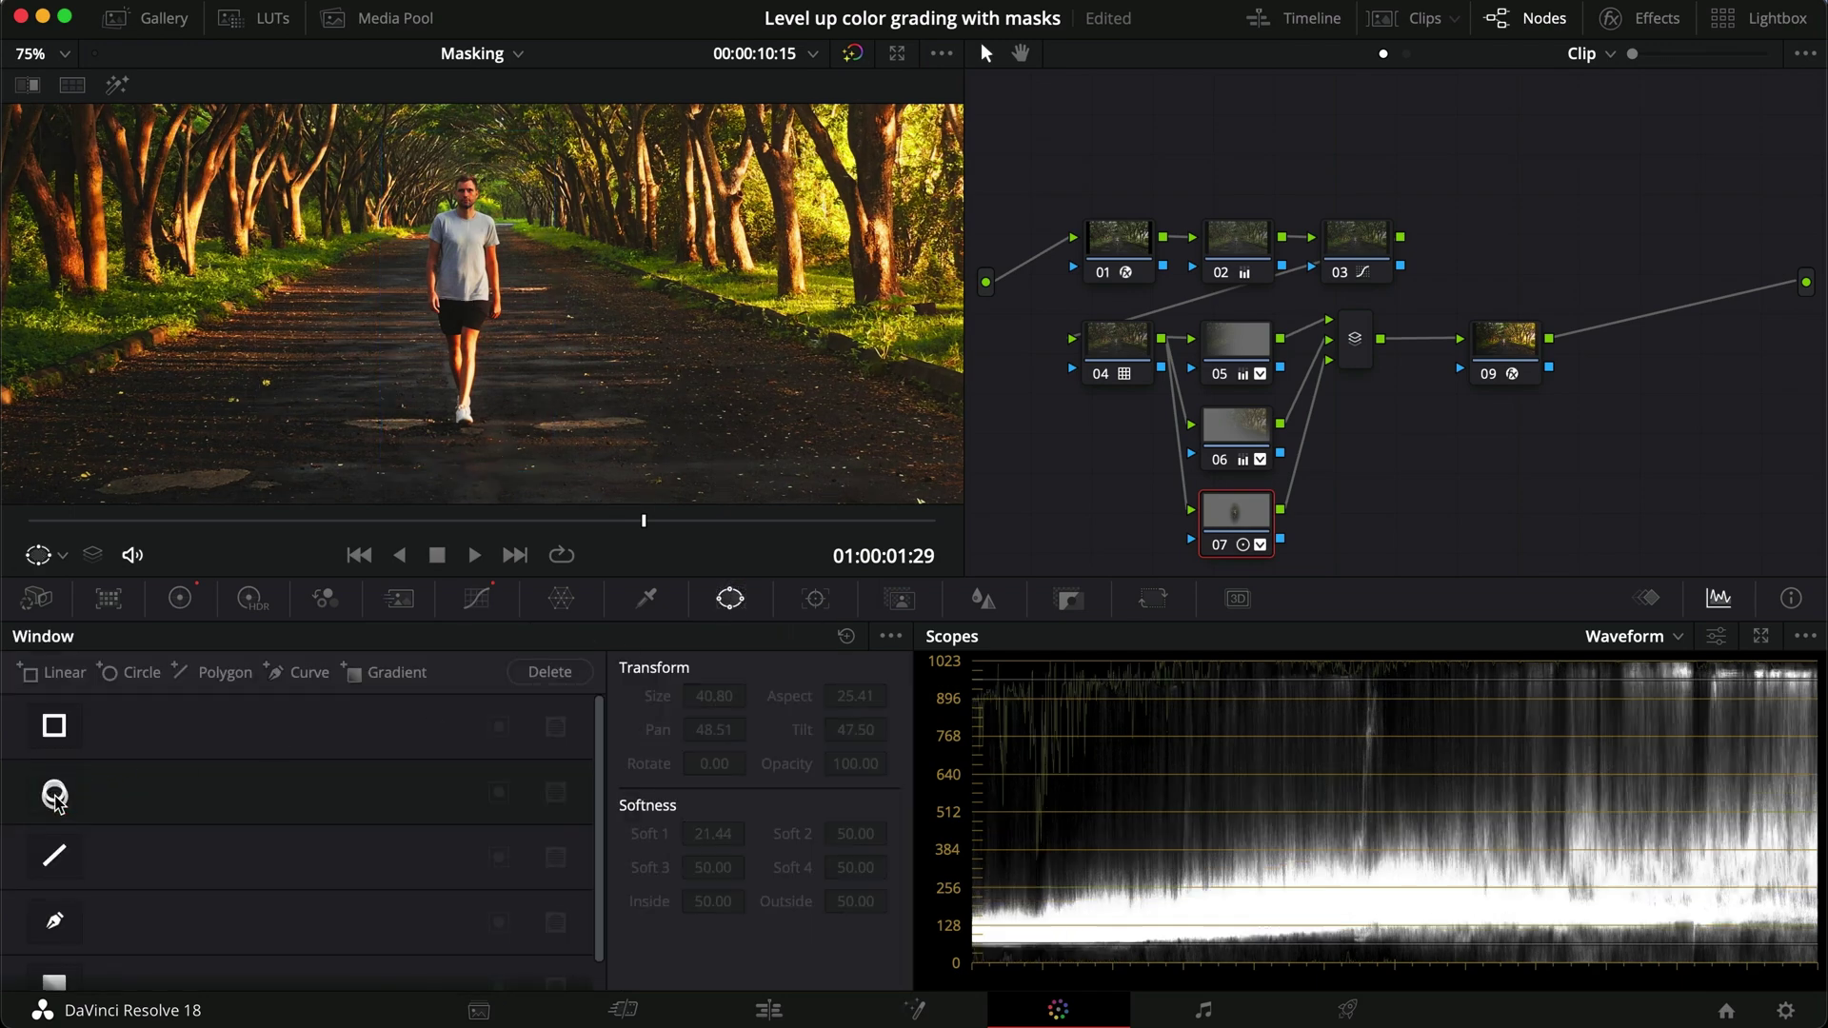
{"action": "key", "text": "super+d"}
{"action": "key", "text": "super+d"}
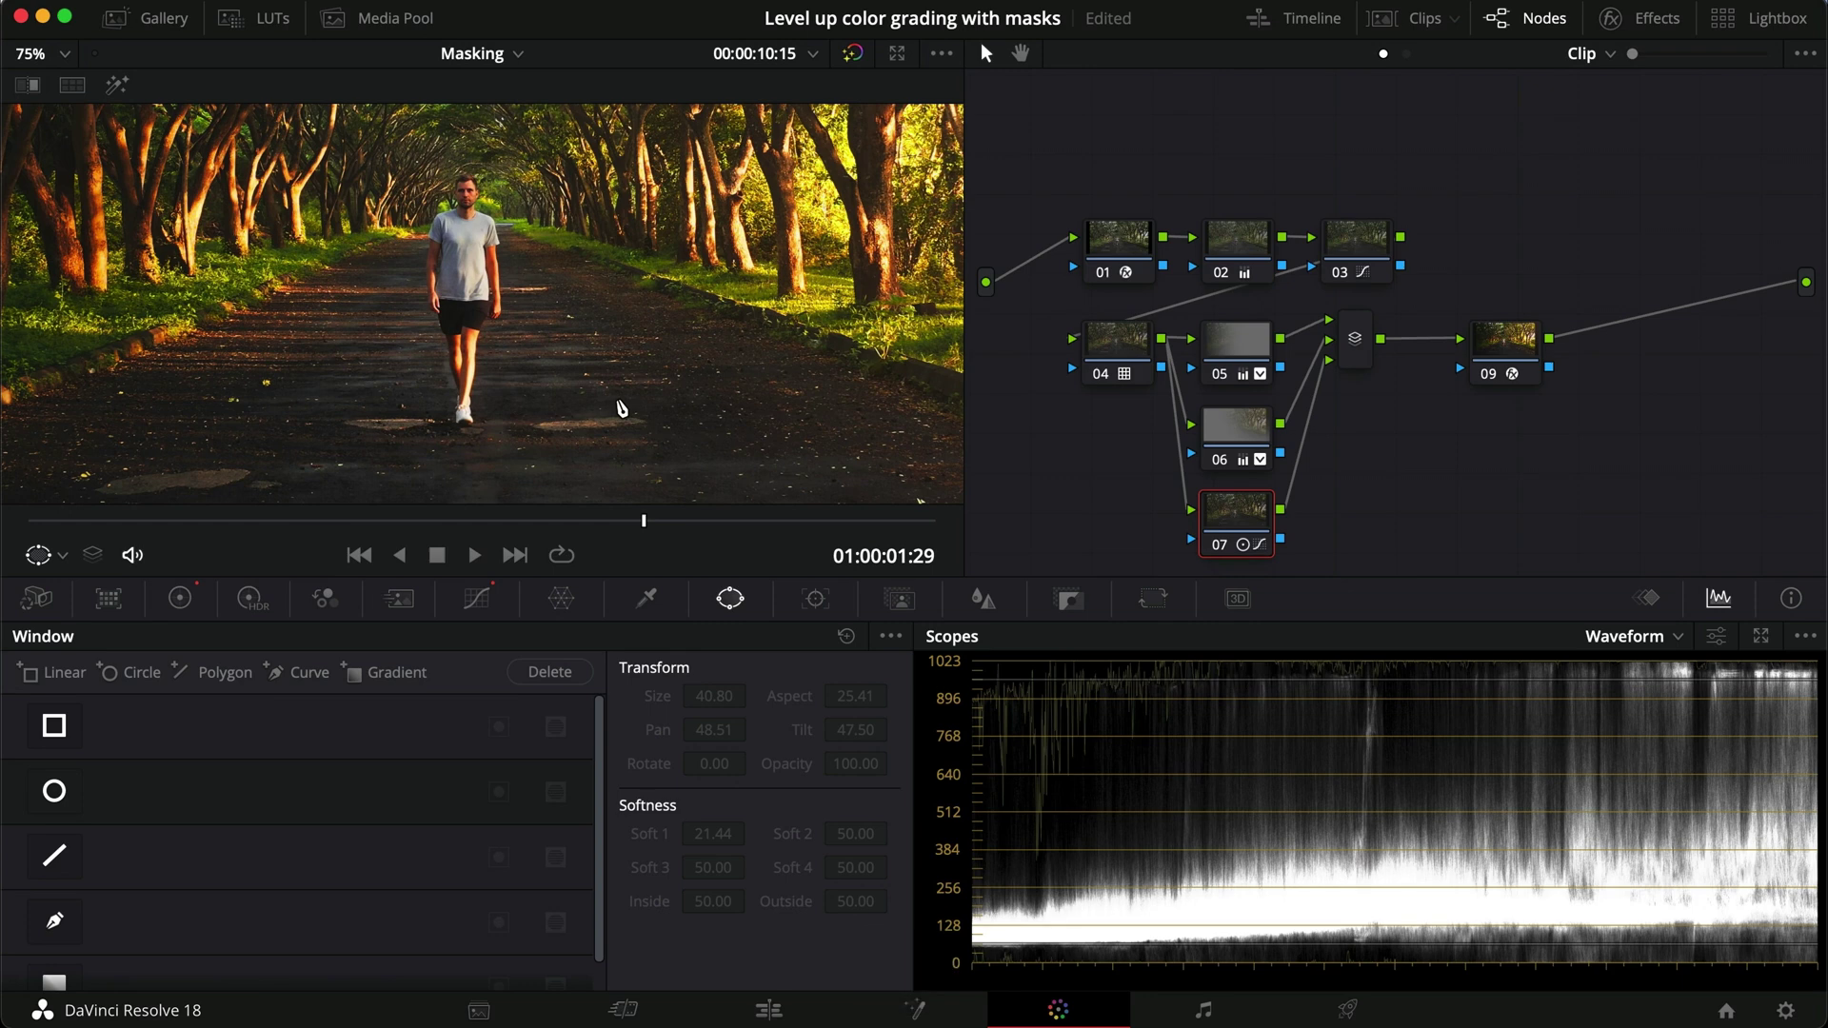
{"action": "left_click", "coordinate": [895, 598]}
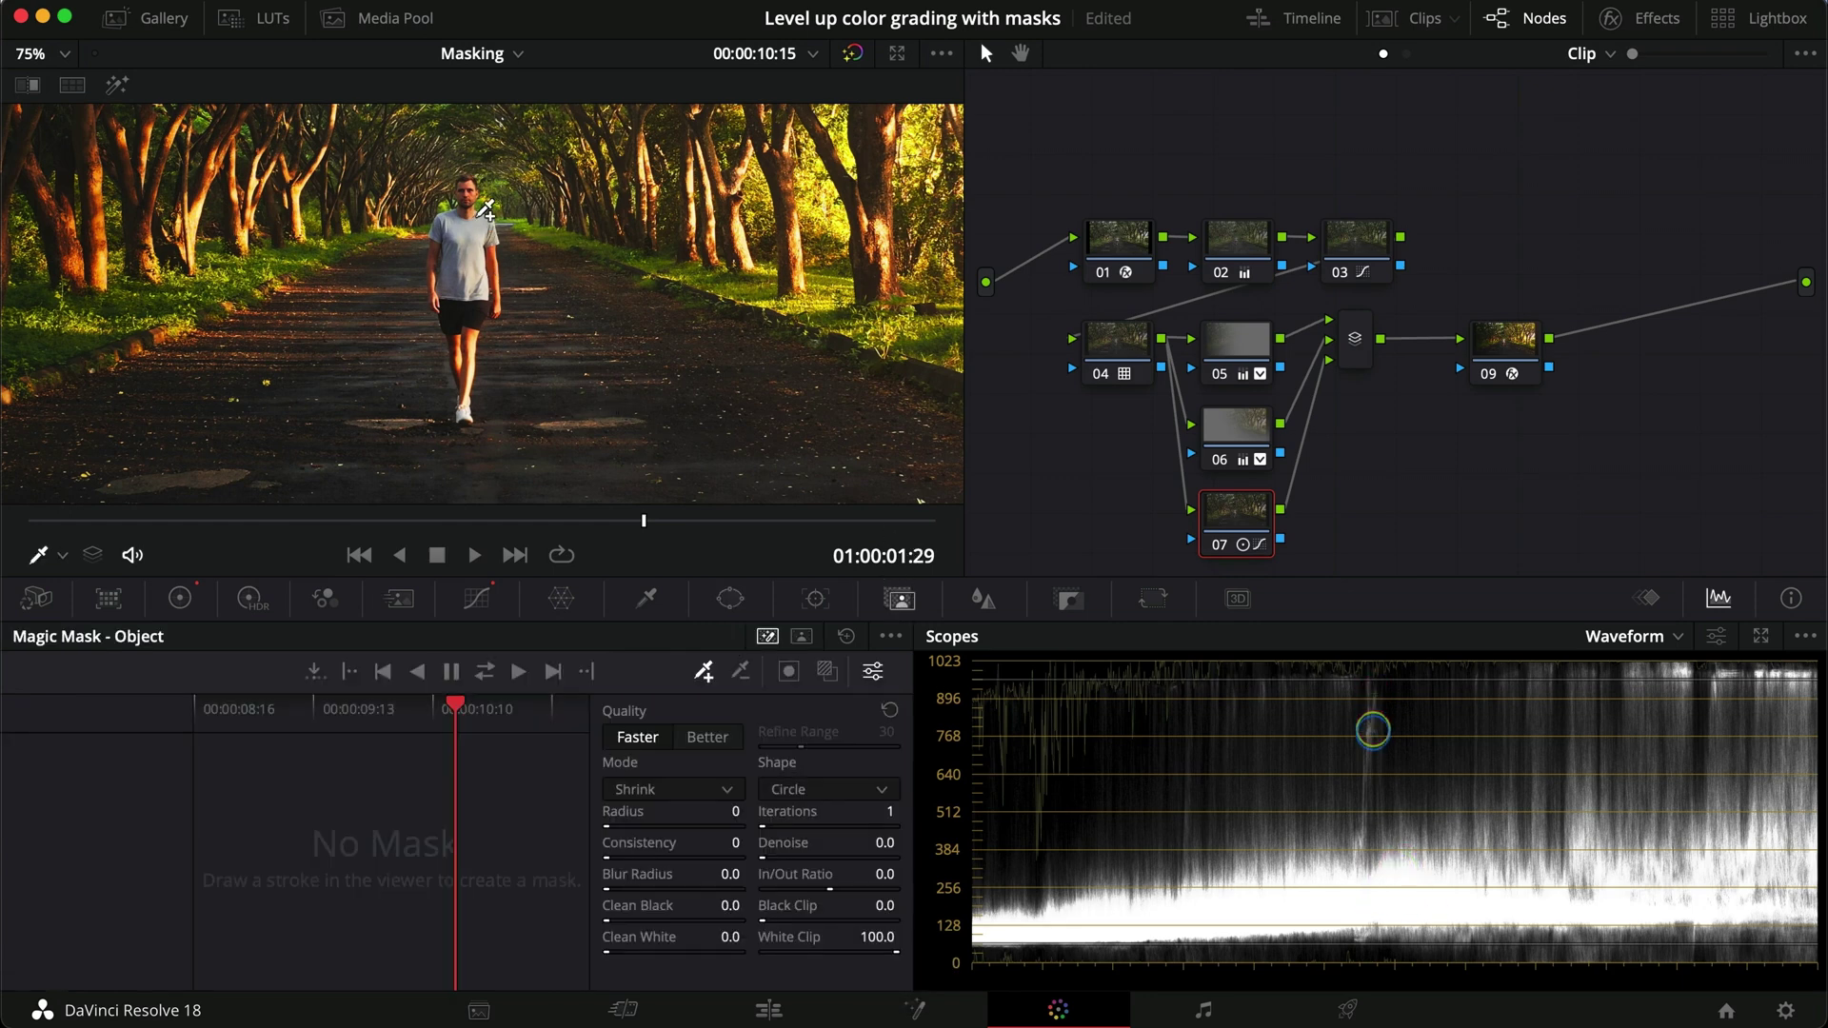
Step: Paint Magic Mask strokes down the walker's body, right side and left arm, viewing the highlight
{"action": "left_click_drag", "start_coordinate": [468, 216], "coordinate": [469, 390]}
{"action": "key", "text": "h"}
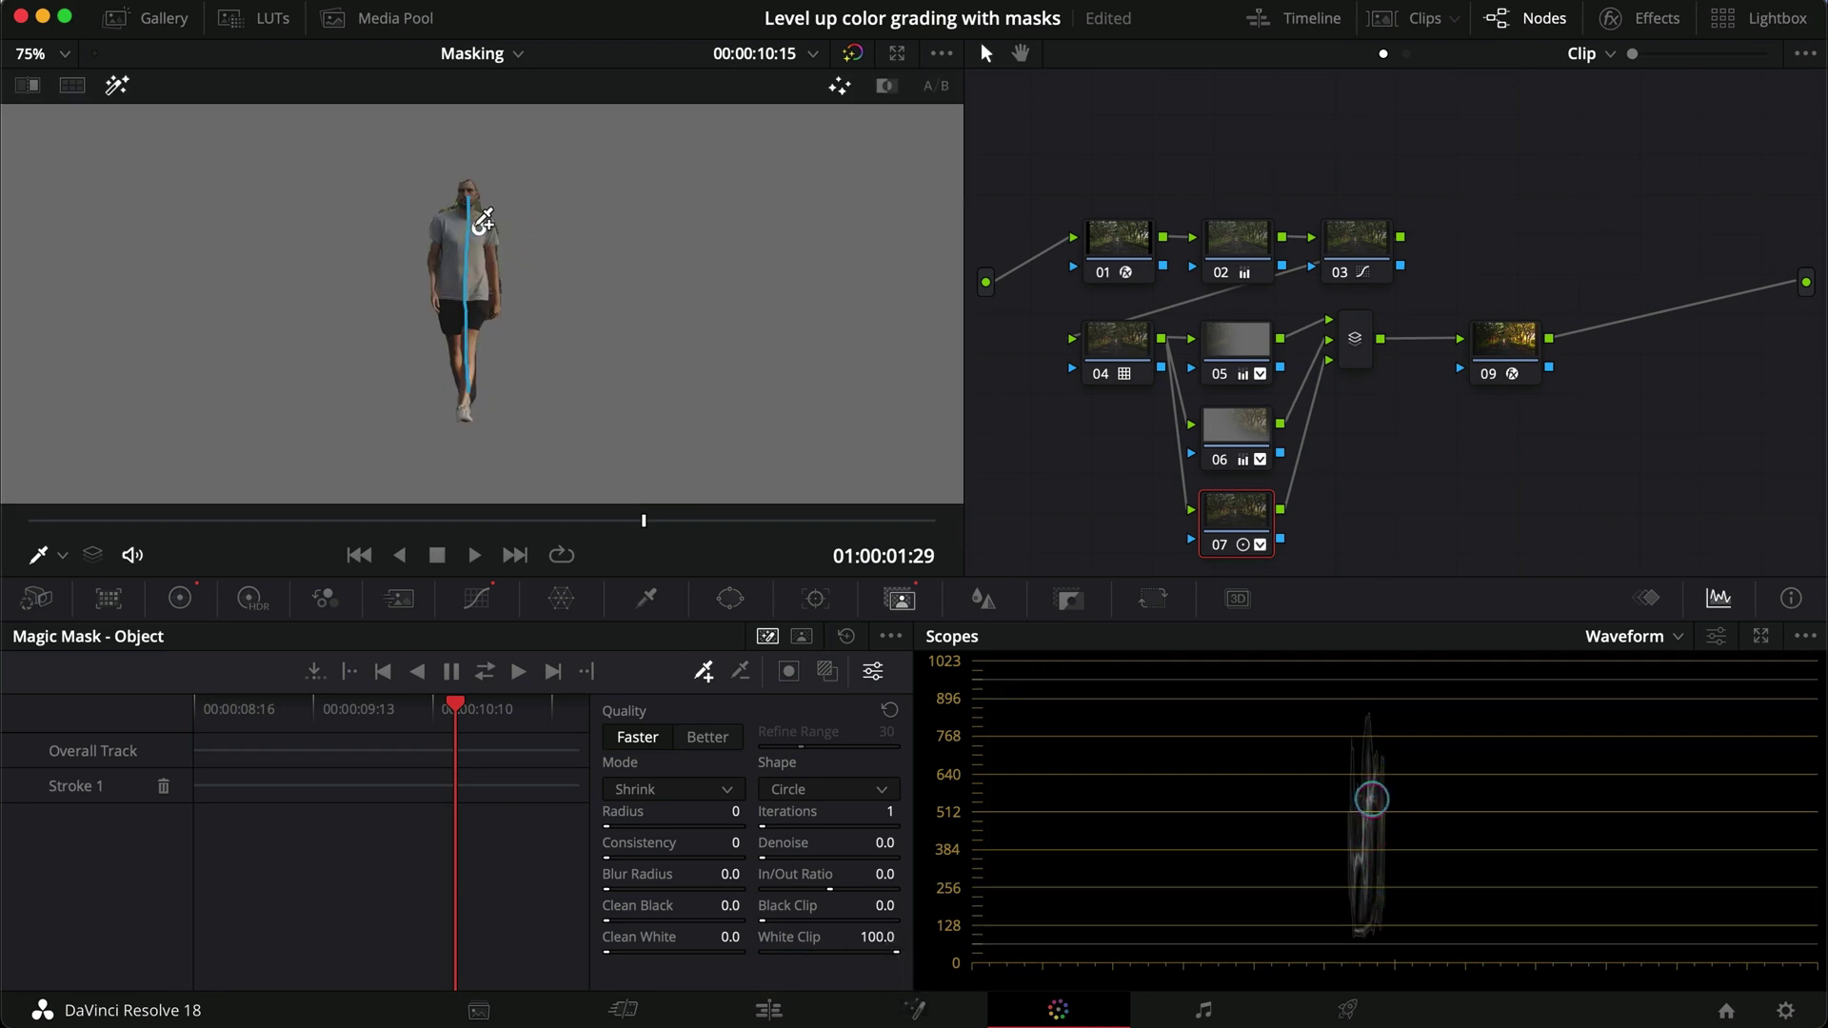
{"action": "left_click_drag", "start_coordinate": [483, 221], "coordinate": [495, 297]}
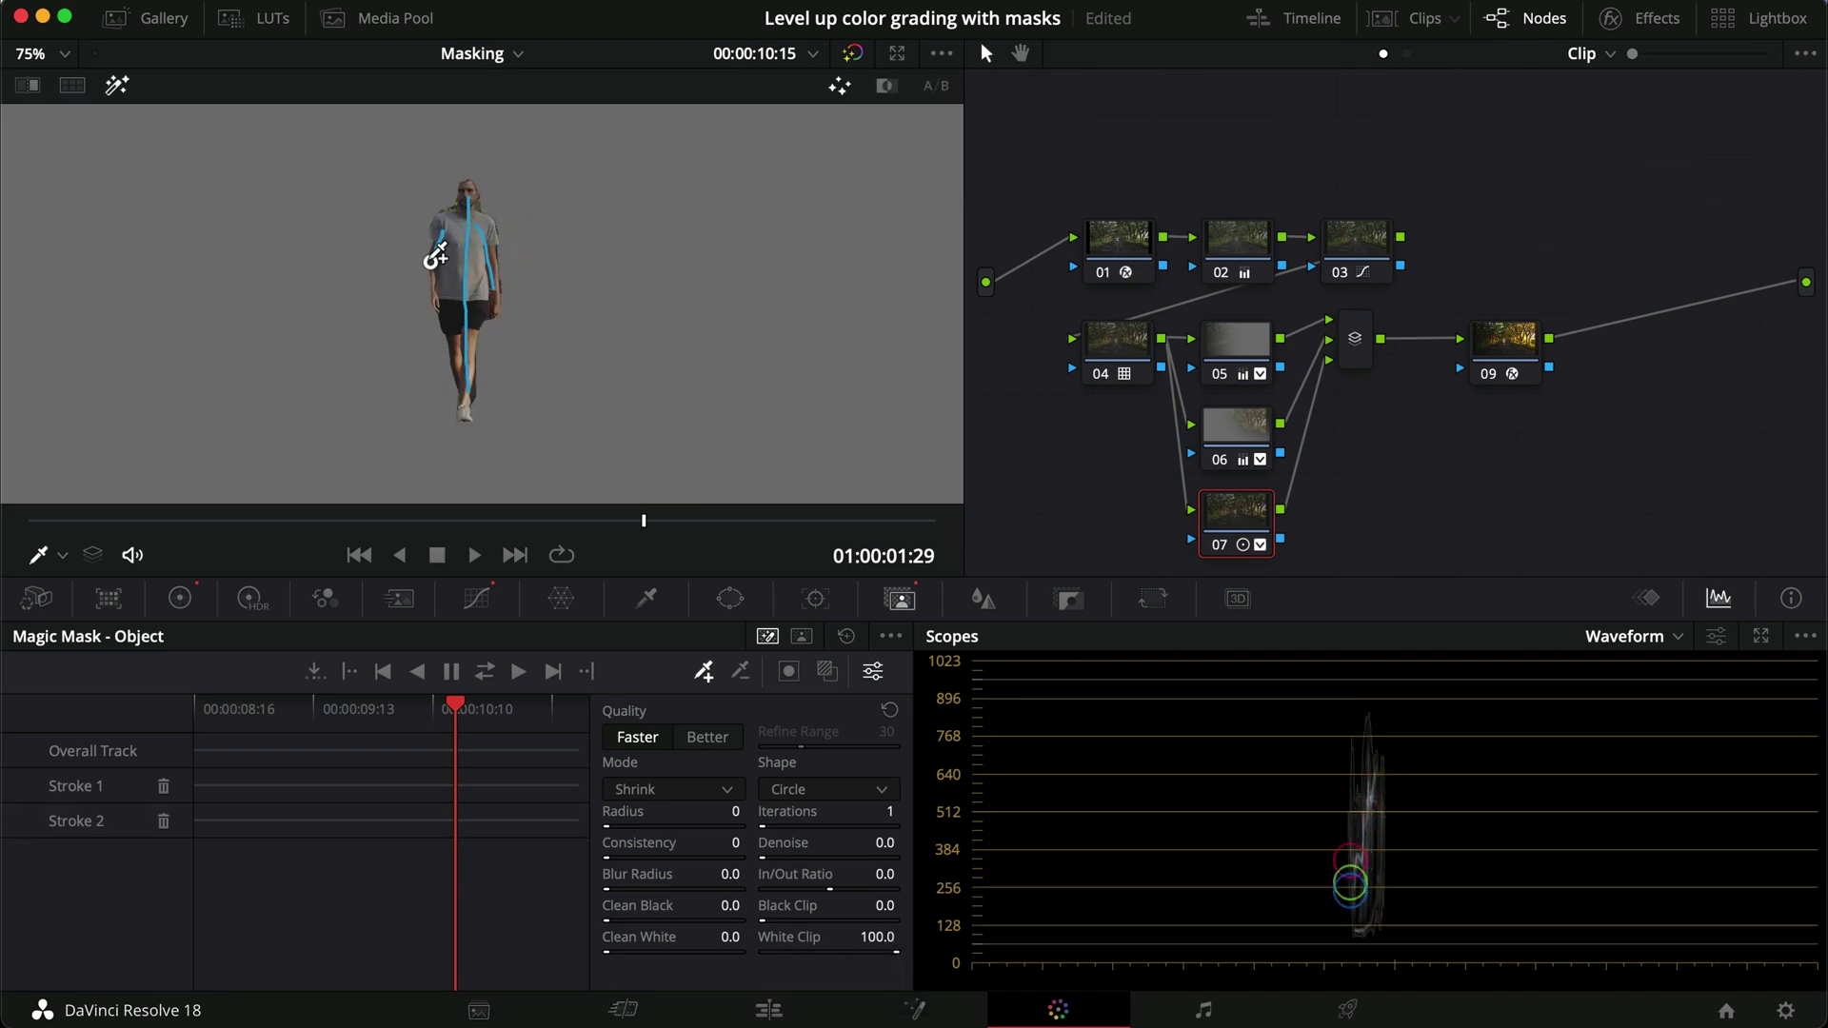
{"action": "left_click_drag", "start_coordinate": [436, 256], "coordinate": [433, 289]}
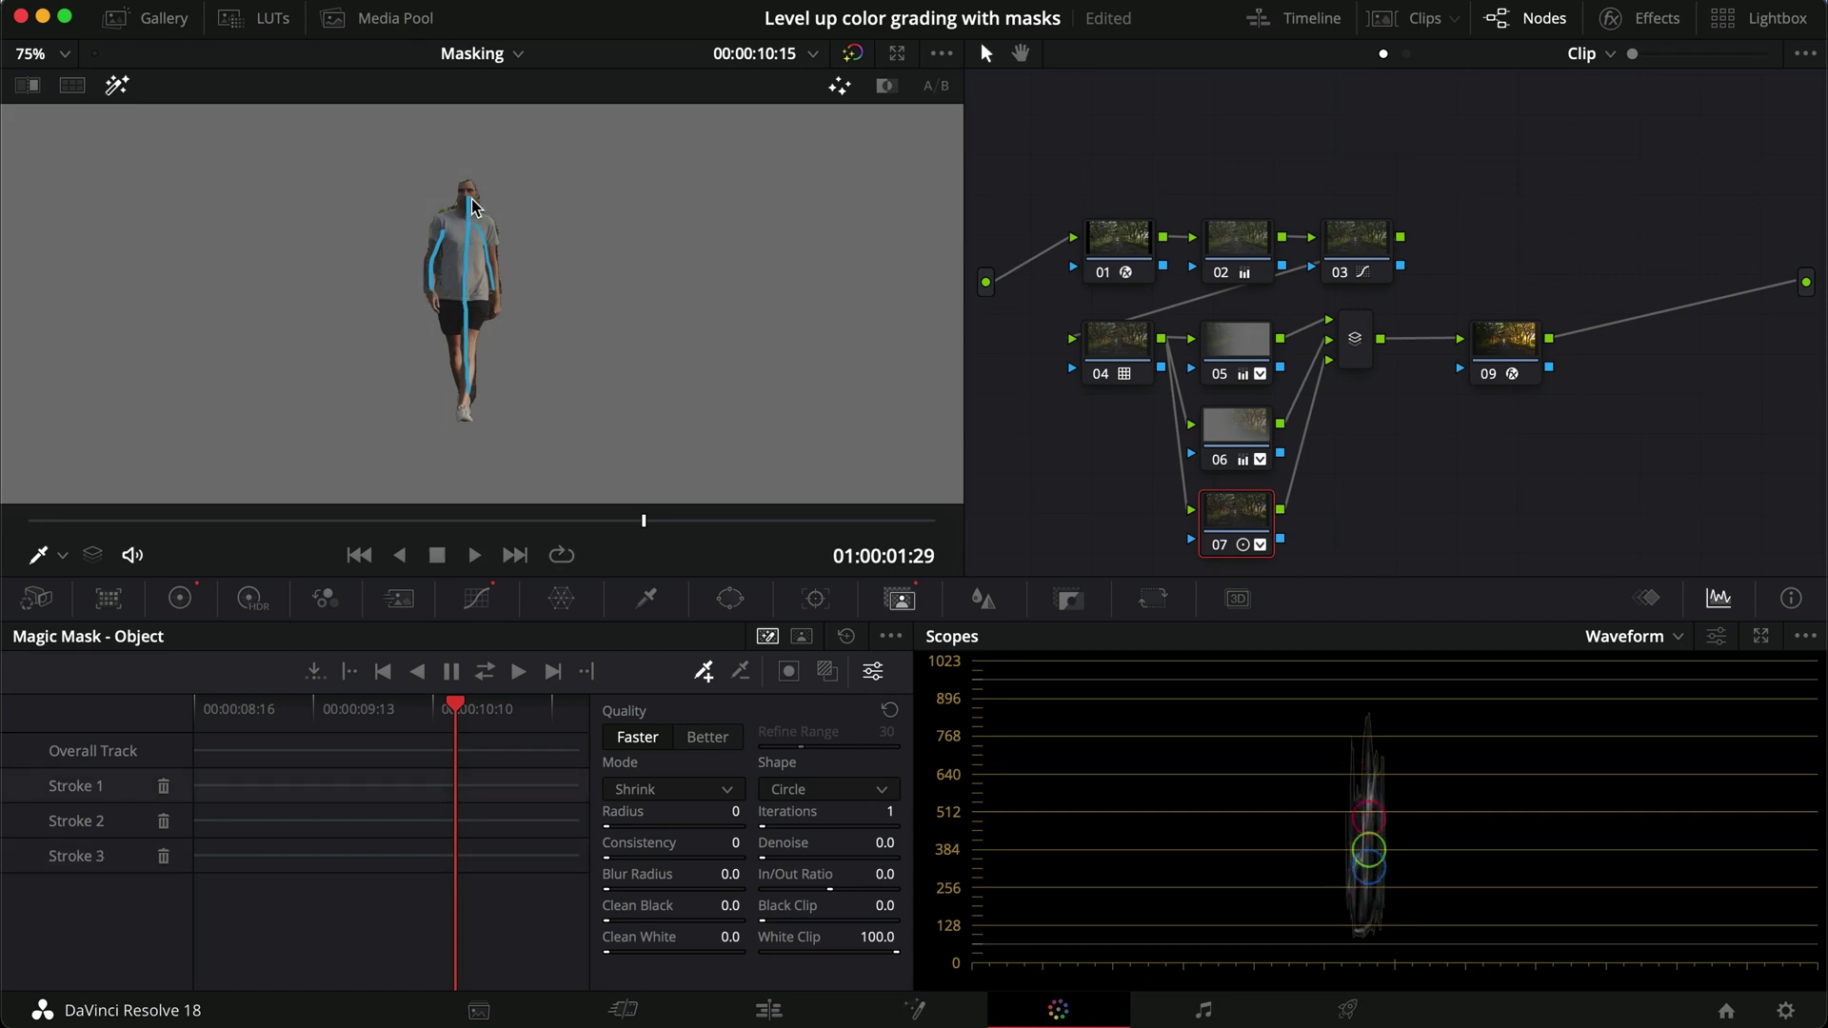
Step: Set mask quality to Better and add strokes over the head, right leg and left thigh
{"action": "left_click", "coordinate": [708, 737]}
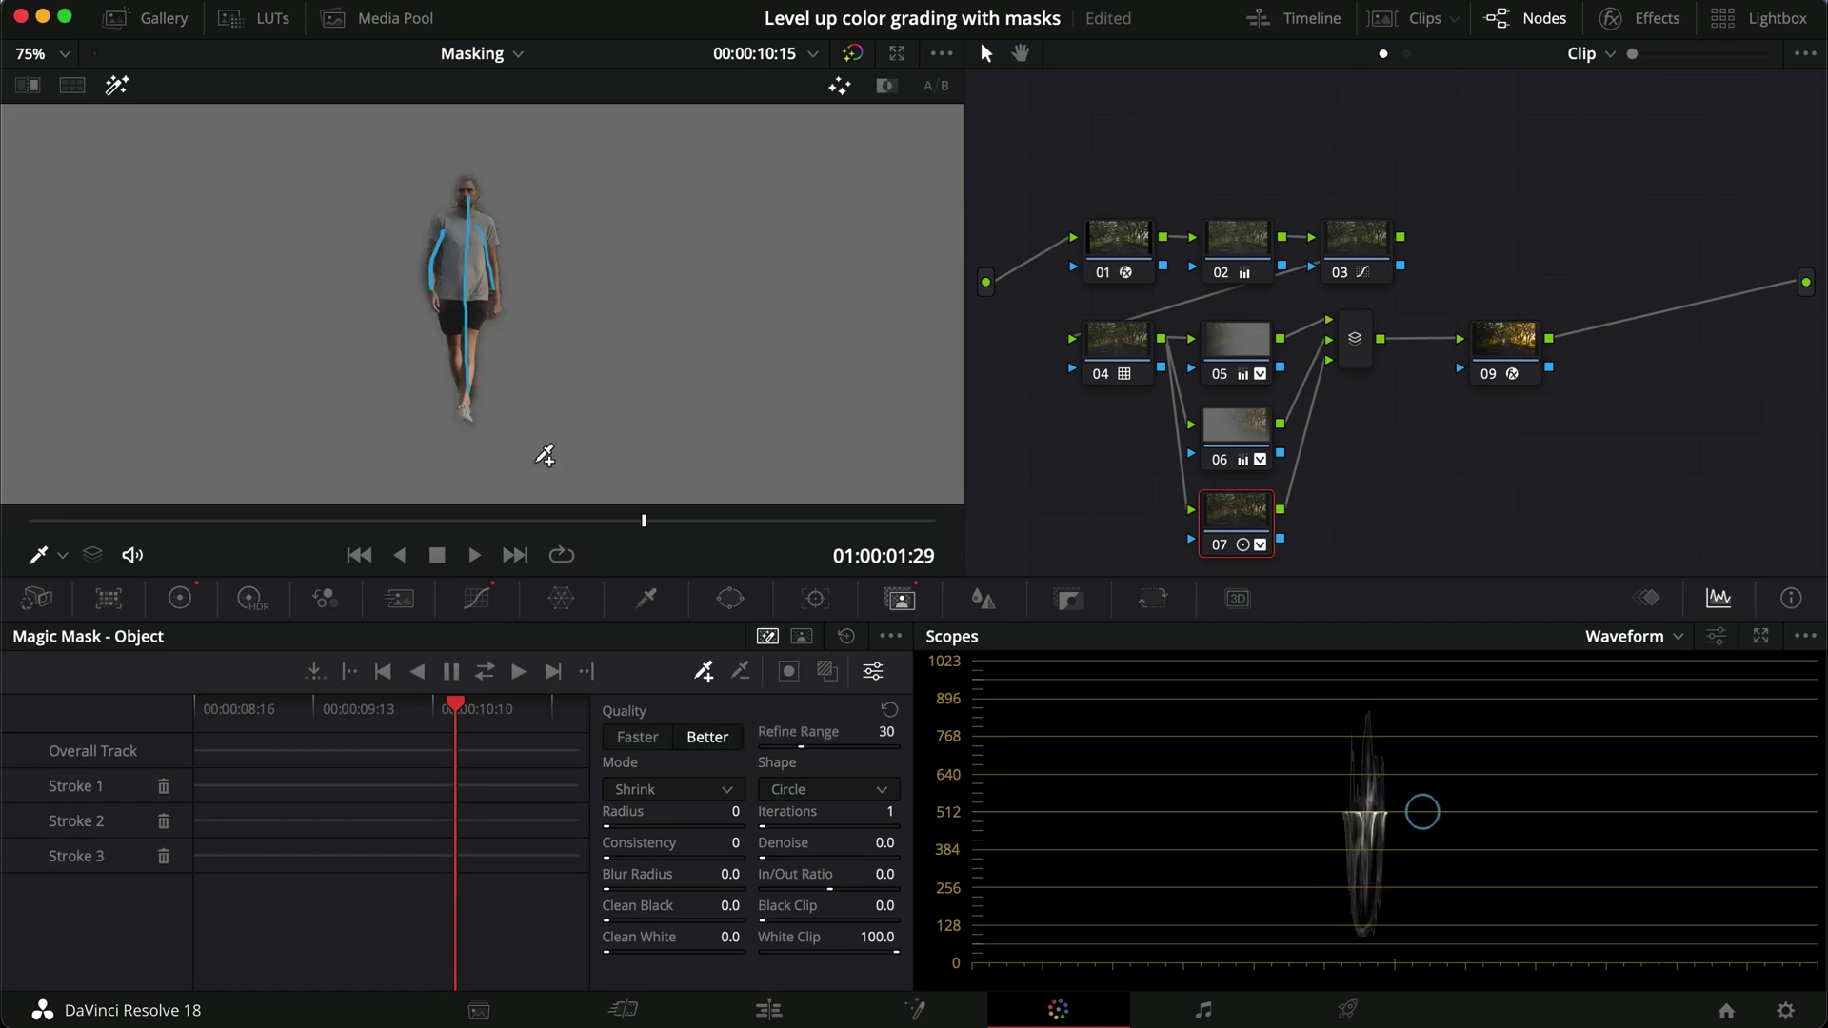
{"action": "scroll", "coordinate": [424, 220], "scroll_direction": "up", "scroll_amount": 5}
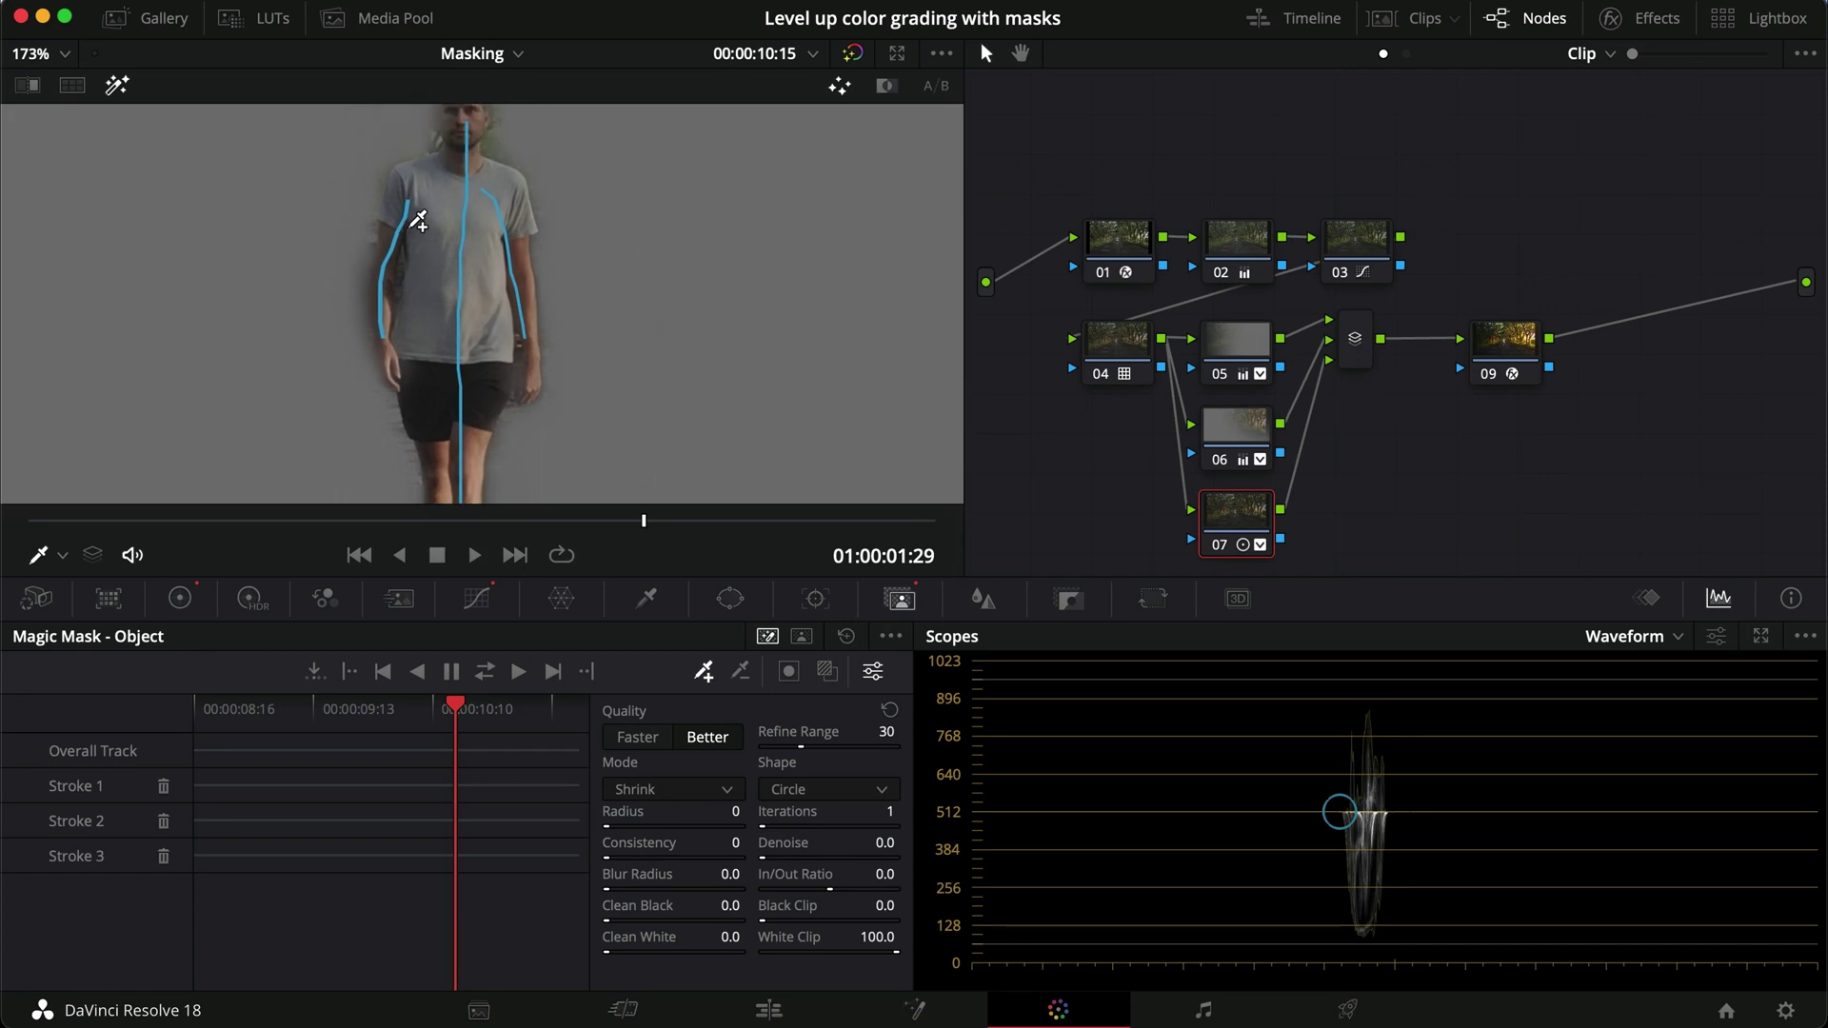
{"action": "scroll", "coordinate": [415, 223], "scroll_direction": "up", "scroll_amount": 2}
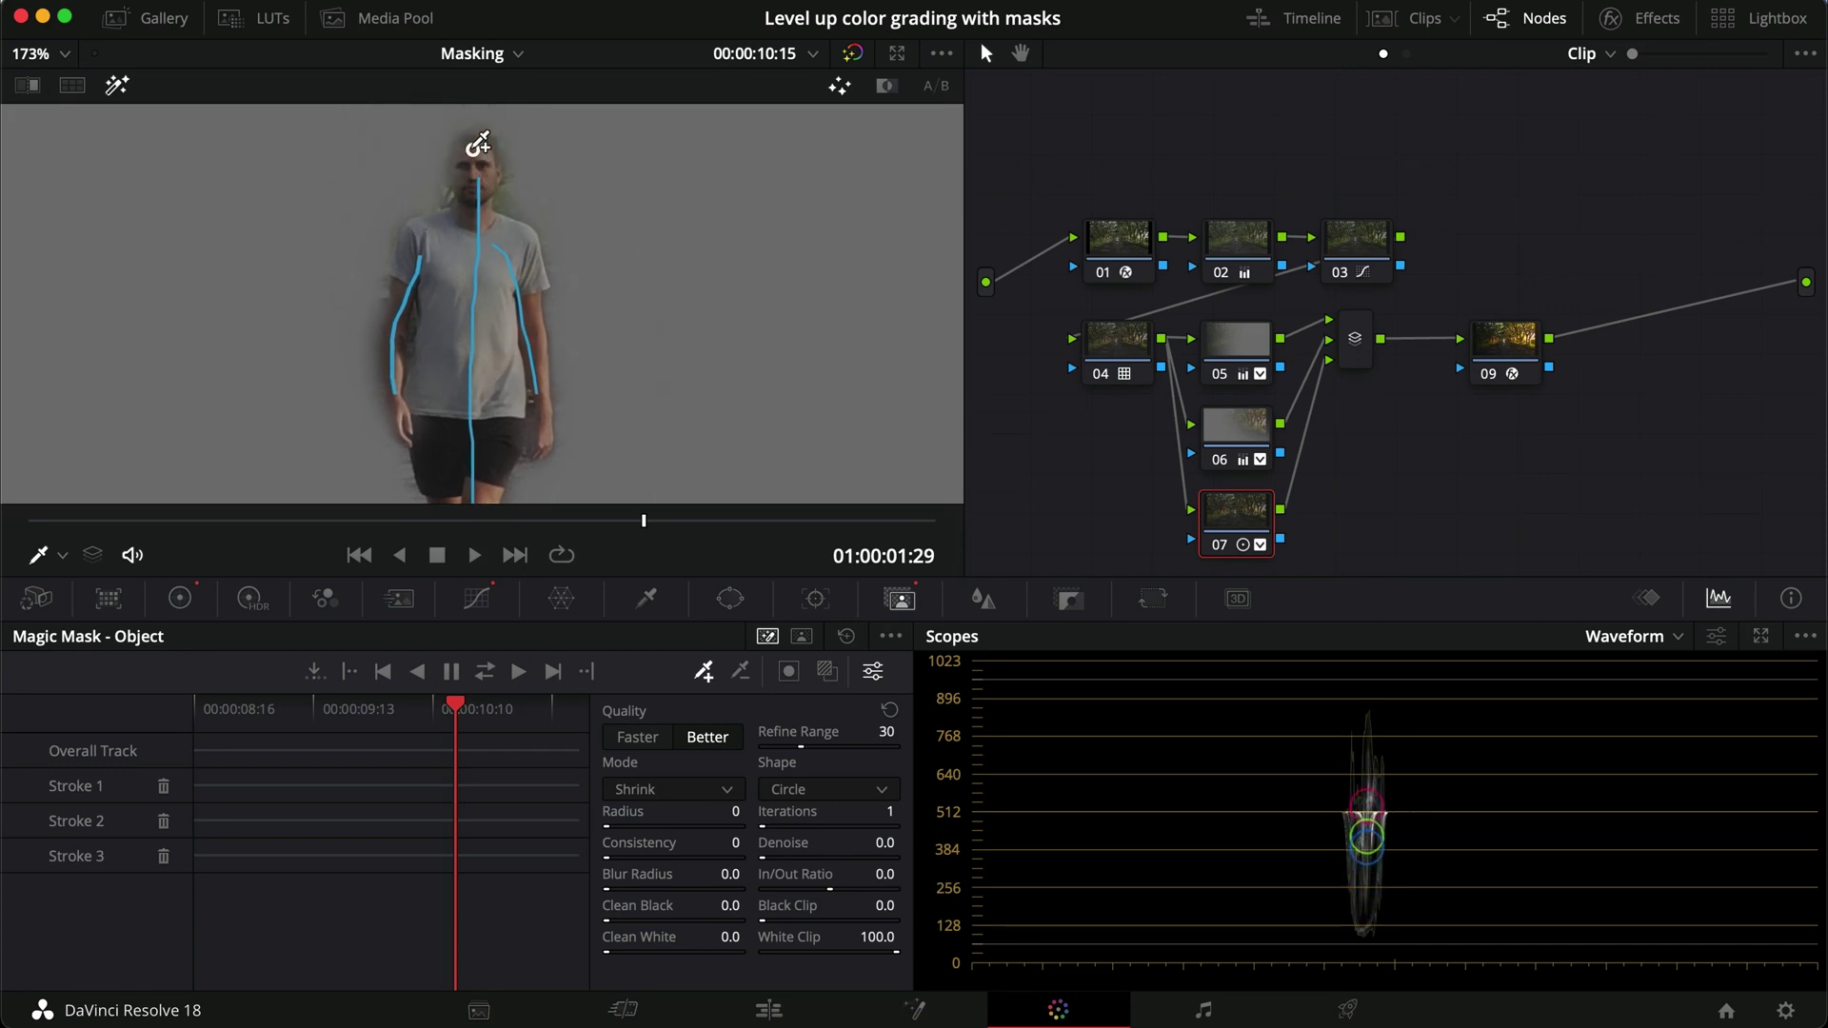
{"action": "left_click_drag", "start_coordinate": [477, 144], "coordinate": [490, 229]}
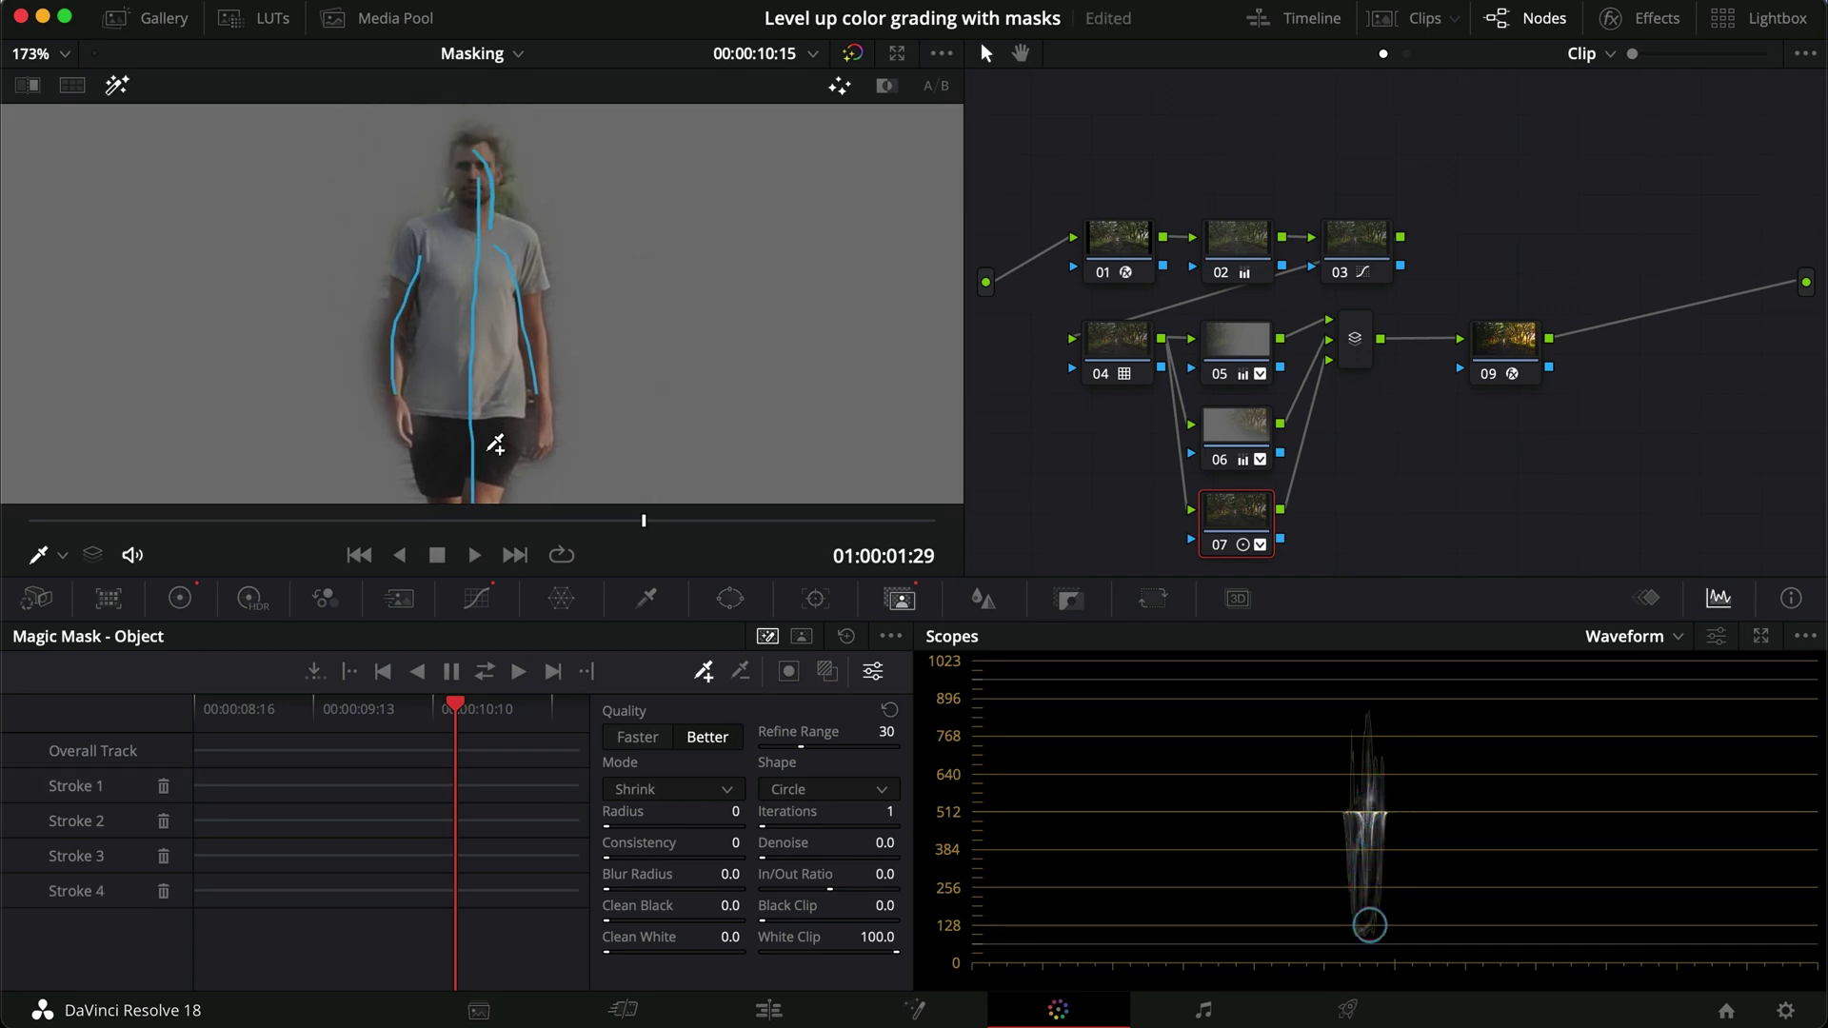
{"action": "left_click_drag", "start_coordinate": [490, 464], "coordinate": [515, 440]}
{"action": "mouse_move", "coordinate": [419, 400]}
{"action": "left_mouse_down"}
{"action": "mouse_move", "coordinate": [419, 444]}
{"action": "mouse_move", "coordinate": [476, 500]}
{"action": "left_mouse_up"}
{"action": "scroll", "coordinate": [477, 437], "scroll_direction": "down", "scroll_amount": 6}
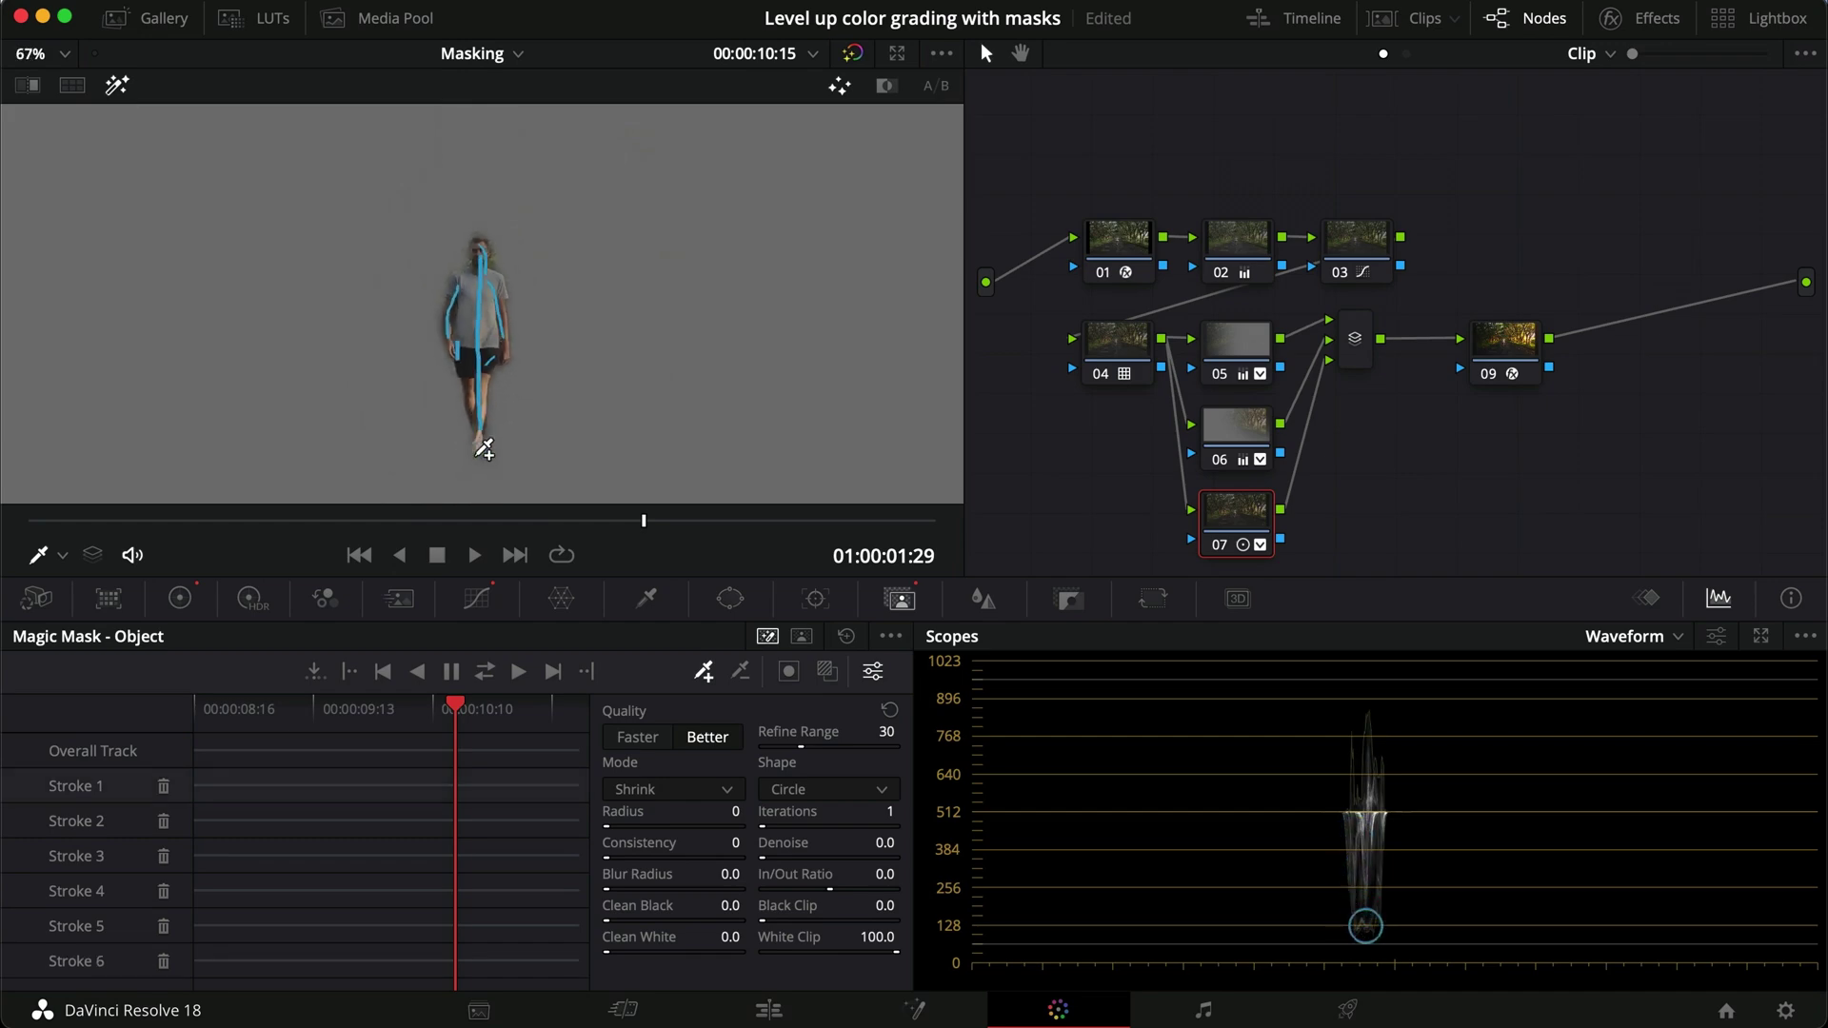
{"action": "key", "text": "shift+h"}
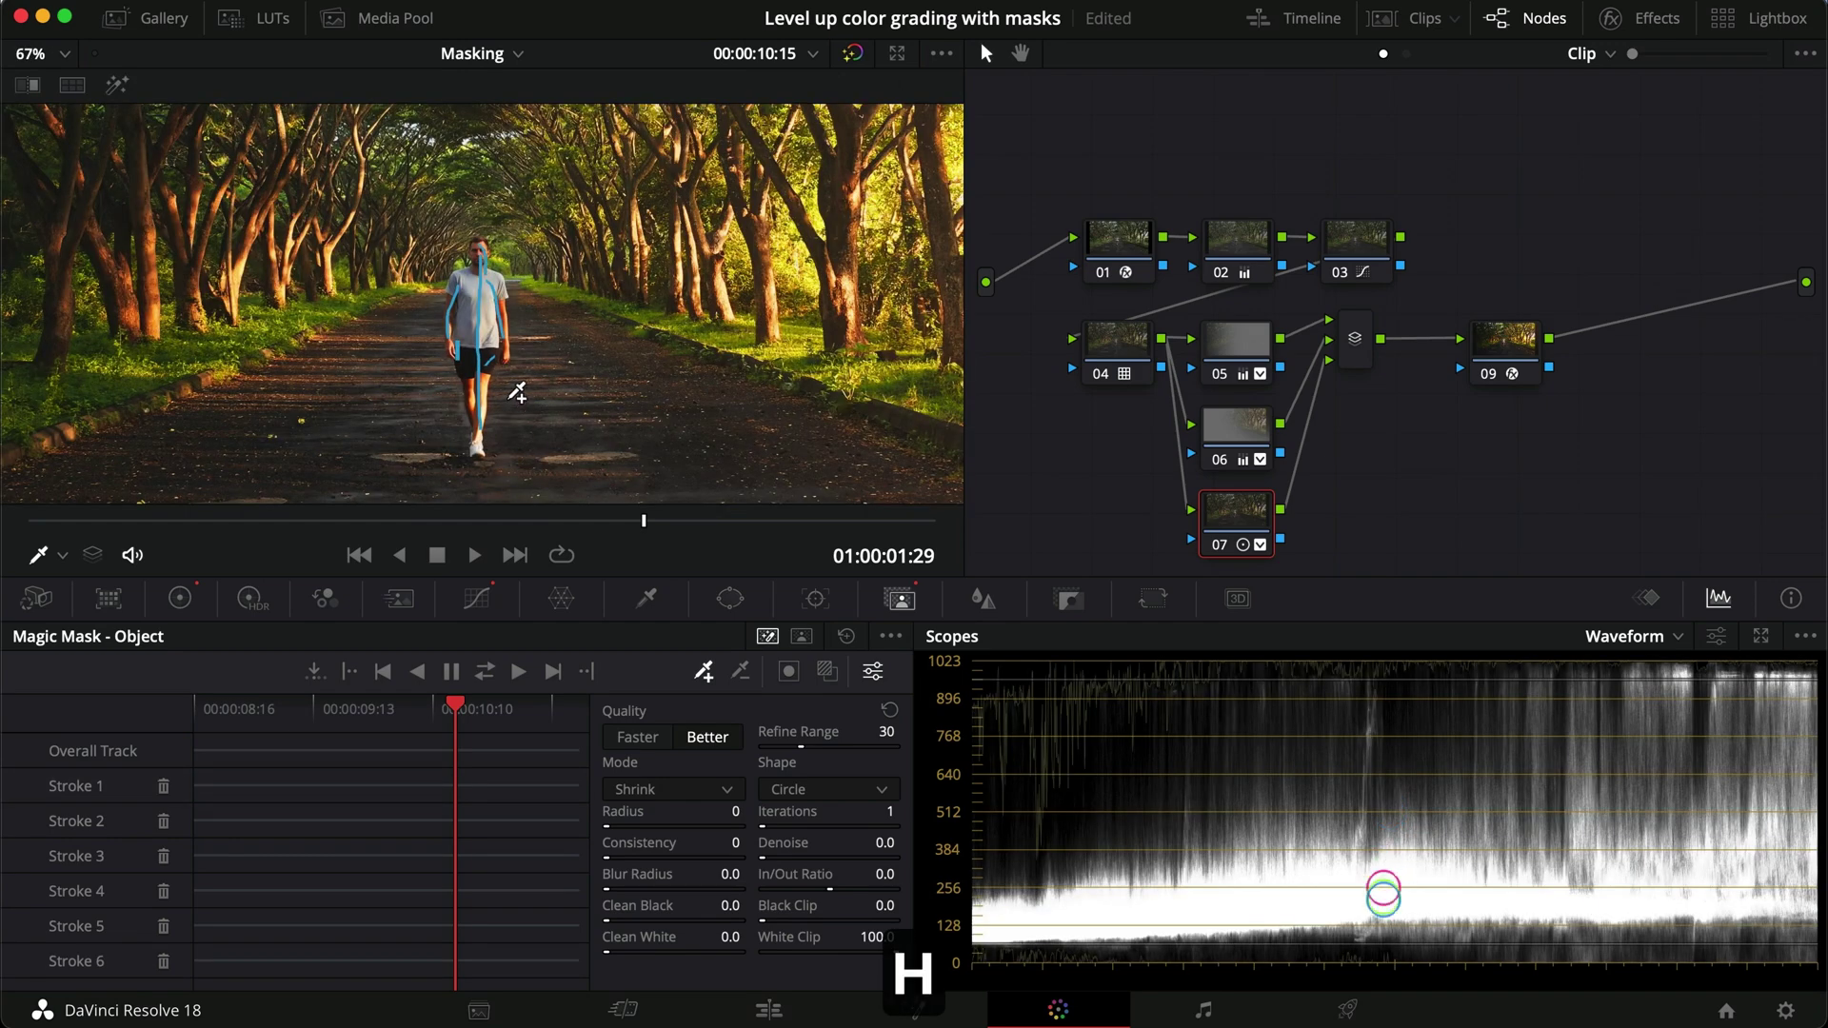
{"action": "scroll", "coordinate": [517, 392], "scroll_direction": "down", "scroll_amount": 2}
{"action": "key", "text": "super+d"}
{"action": "key", "text": "super+d"}
{"action": "key", "text": "super+d"}
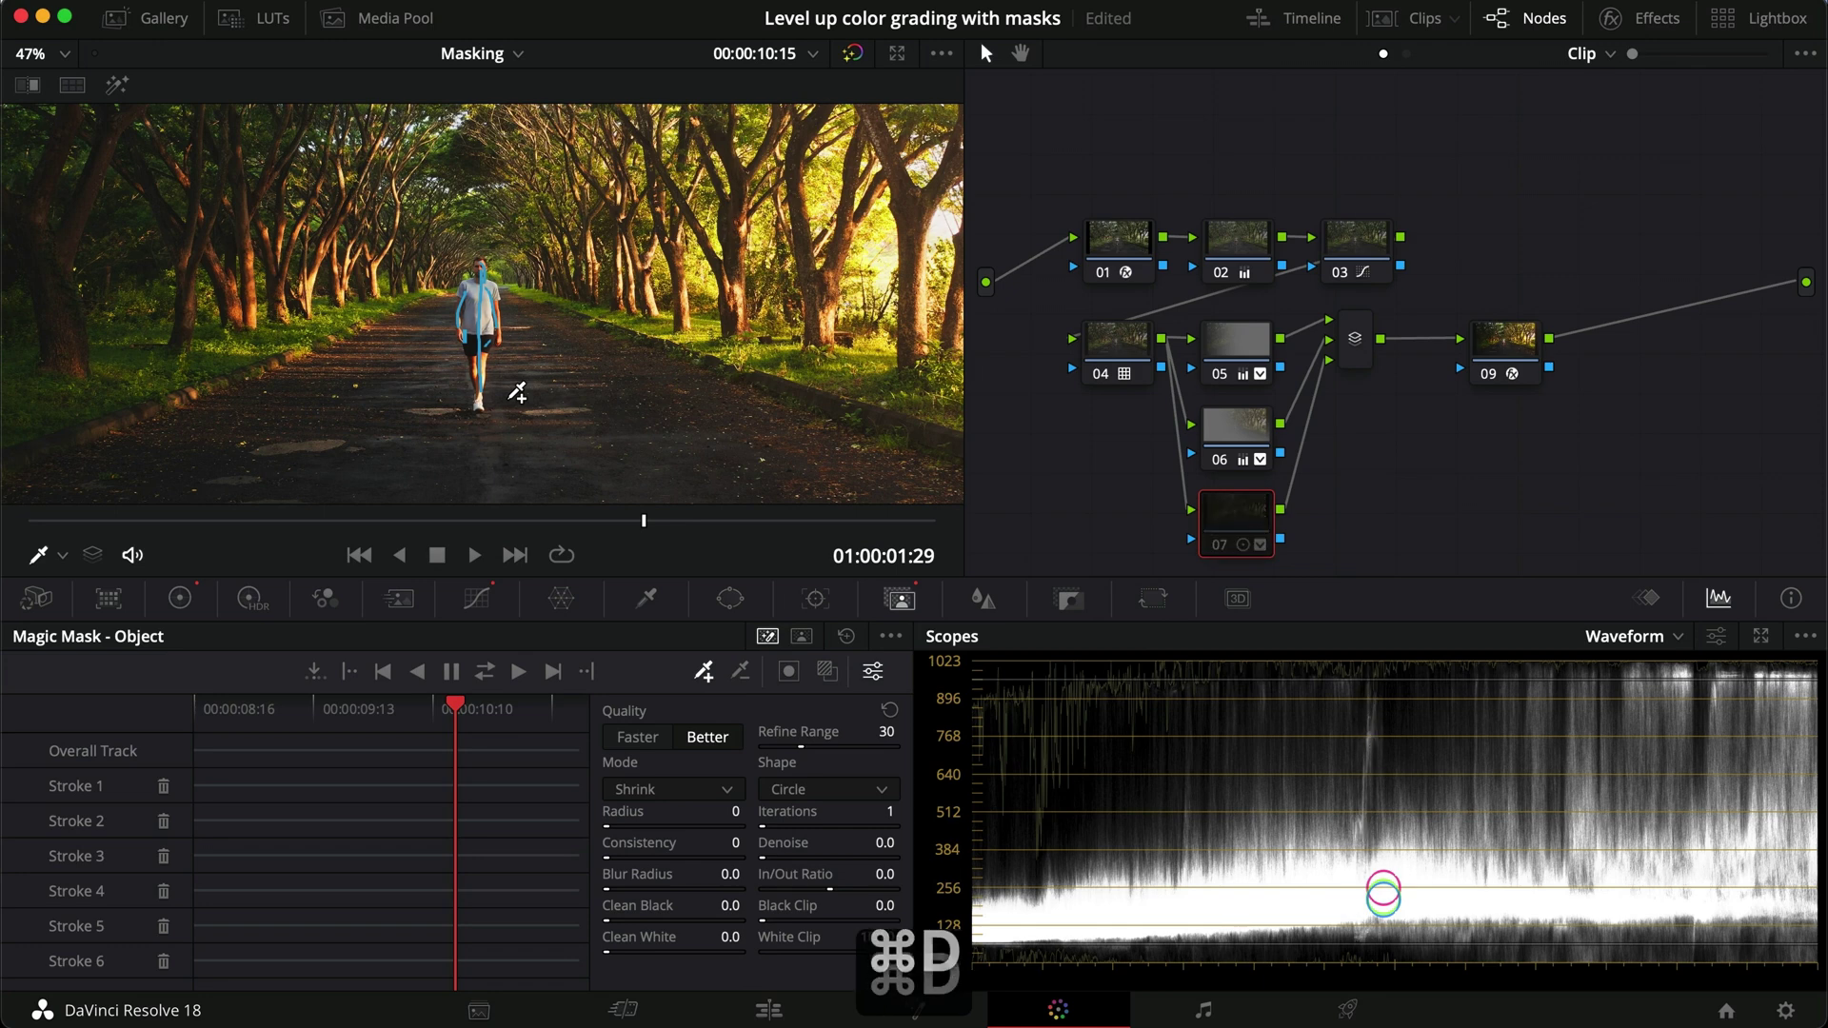
{"action": "key", "text": "super+d"}
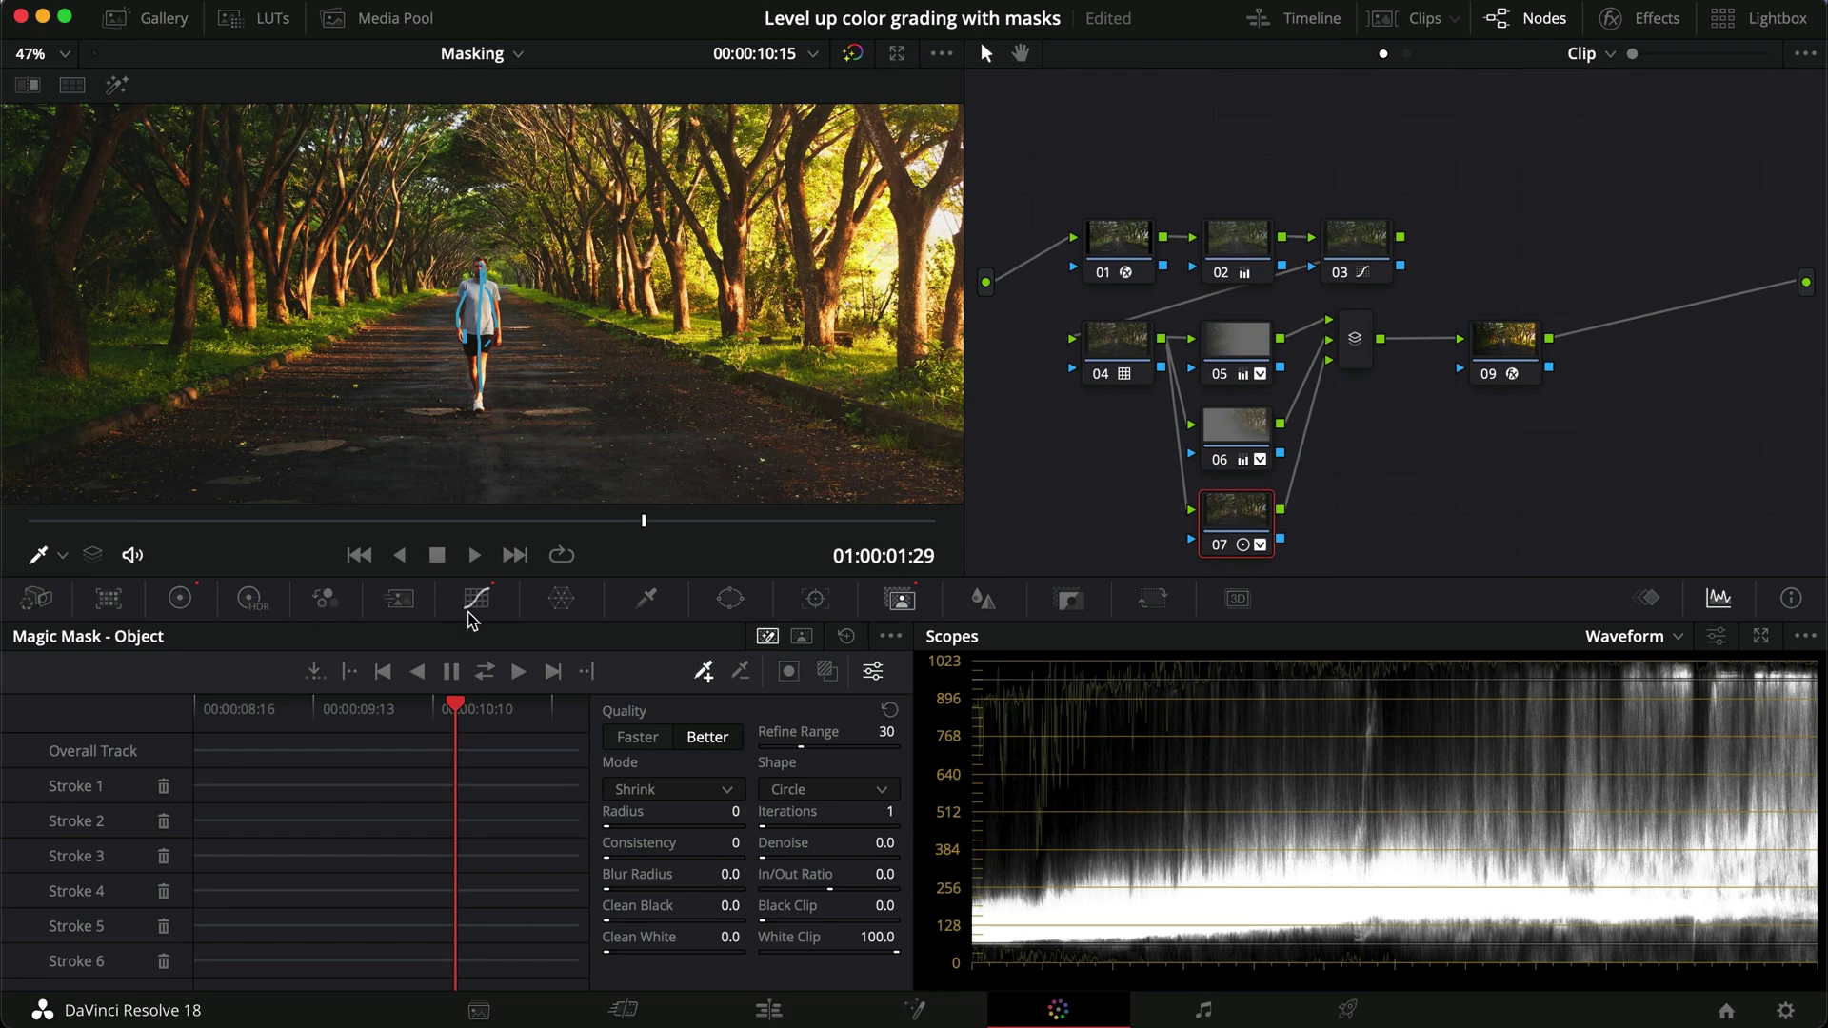
{"action": "left_click", "coordinate": [476, 598]}
{"action": "scroll", "coordinate": [481, 348], "scroll_direction": "up", "scroll_amount": 5}
{"action": "key", "text": "super+d"}
{"action": "key", "text": "super+d"}
{"action": "key", "text": "super+d"}
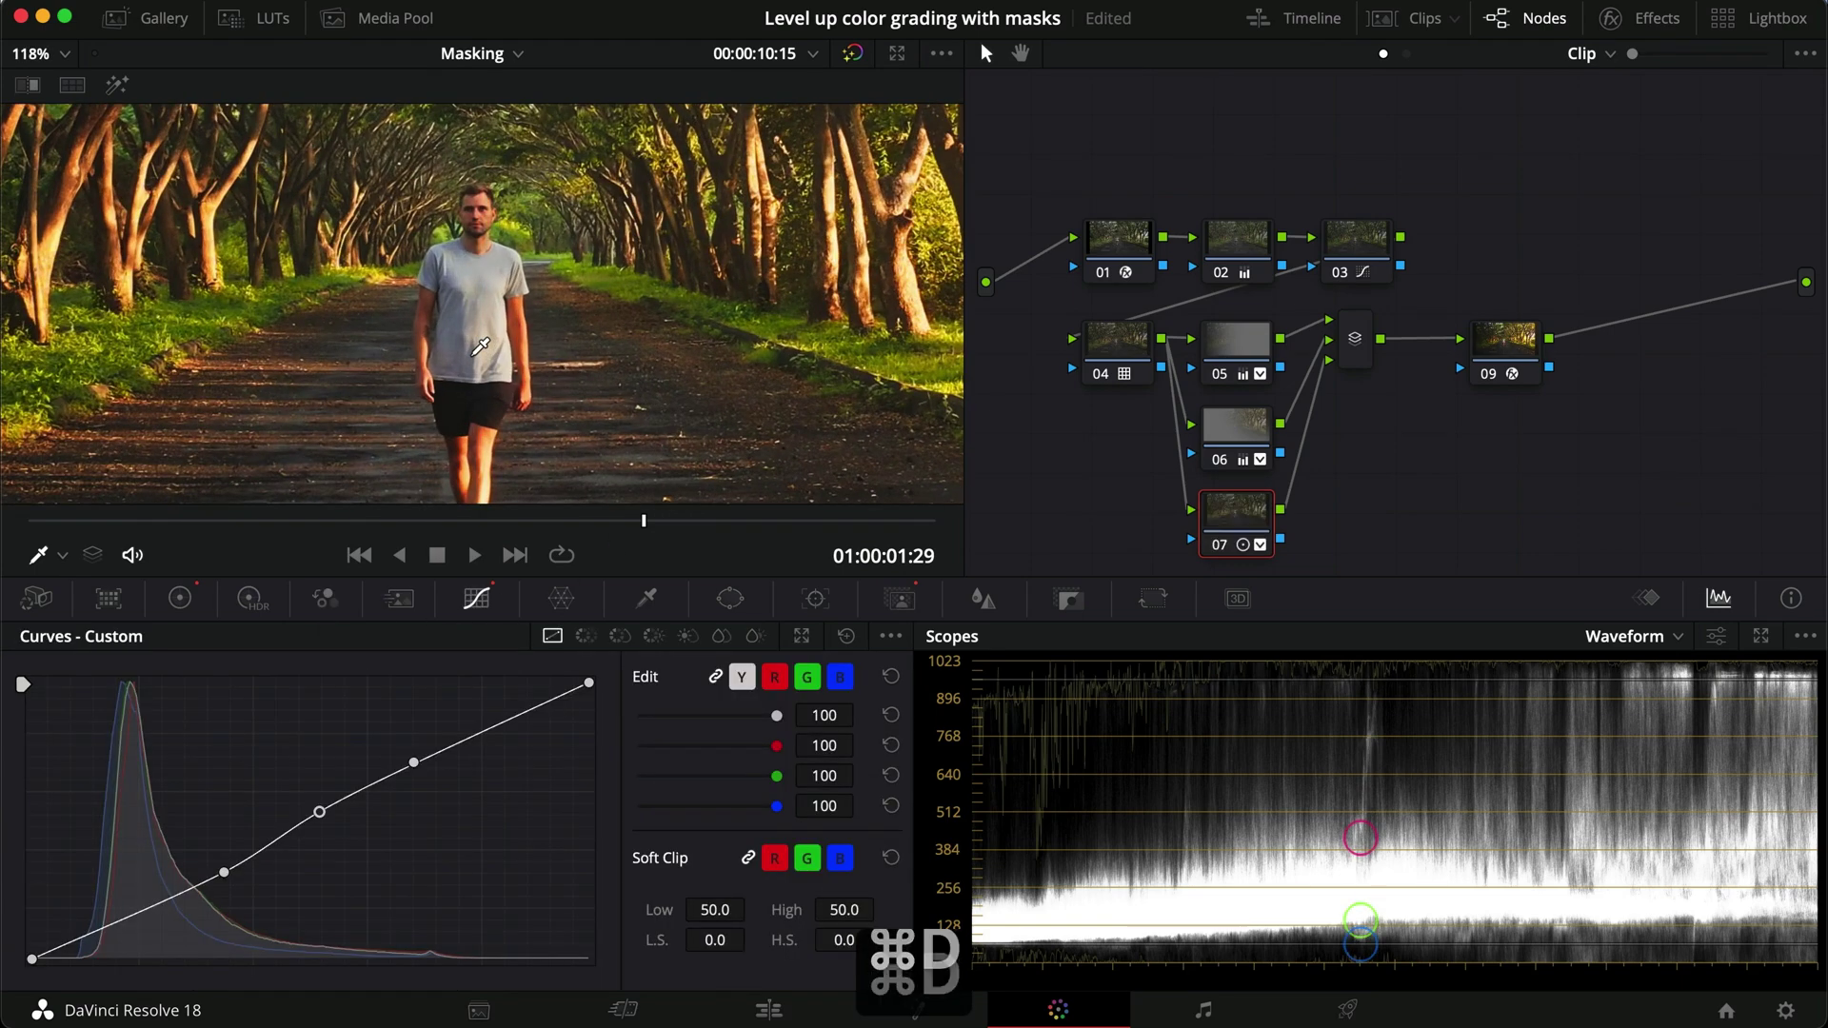
{"action": "key", "text": "super+d"}
{"action": "key", "text": "super+d"}
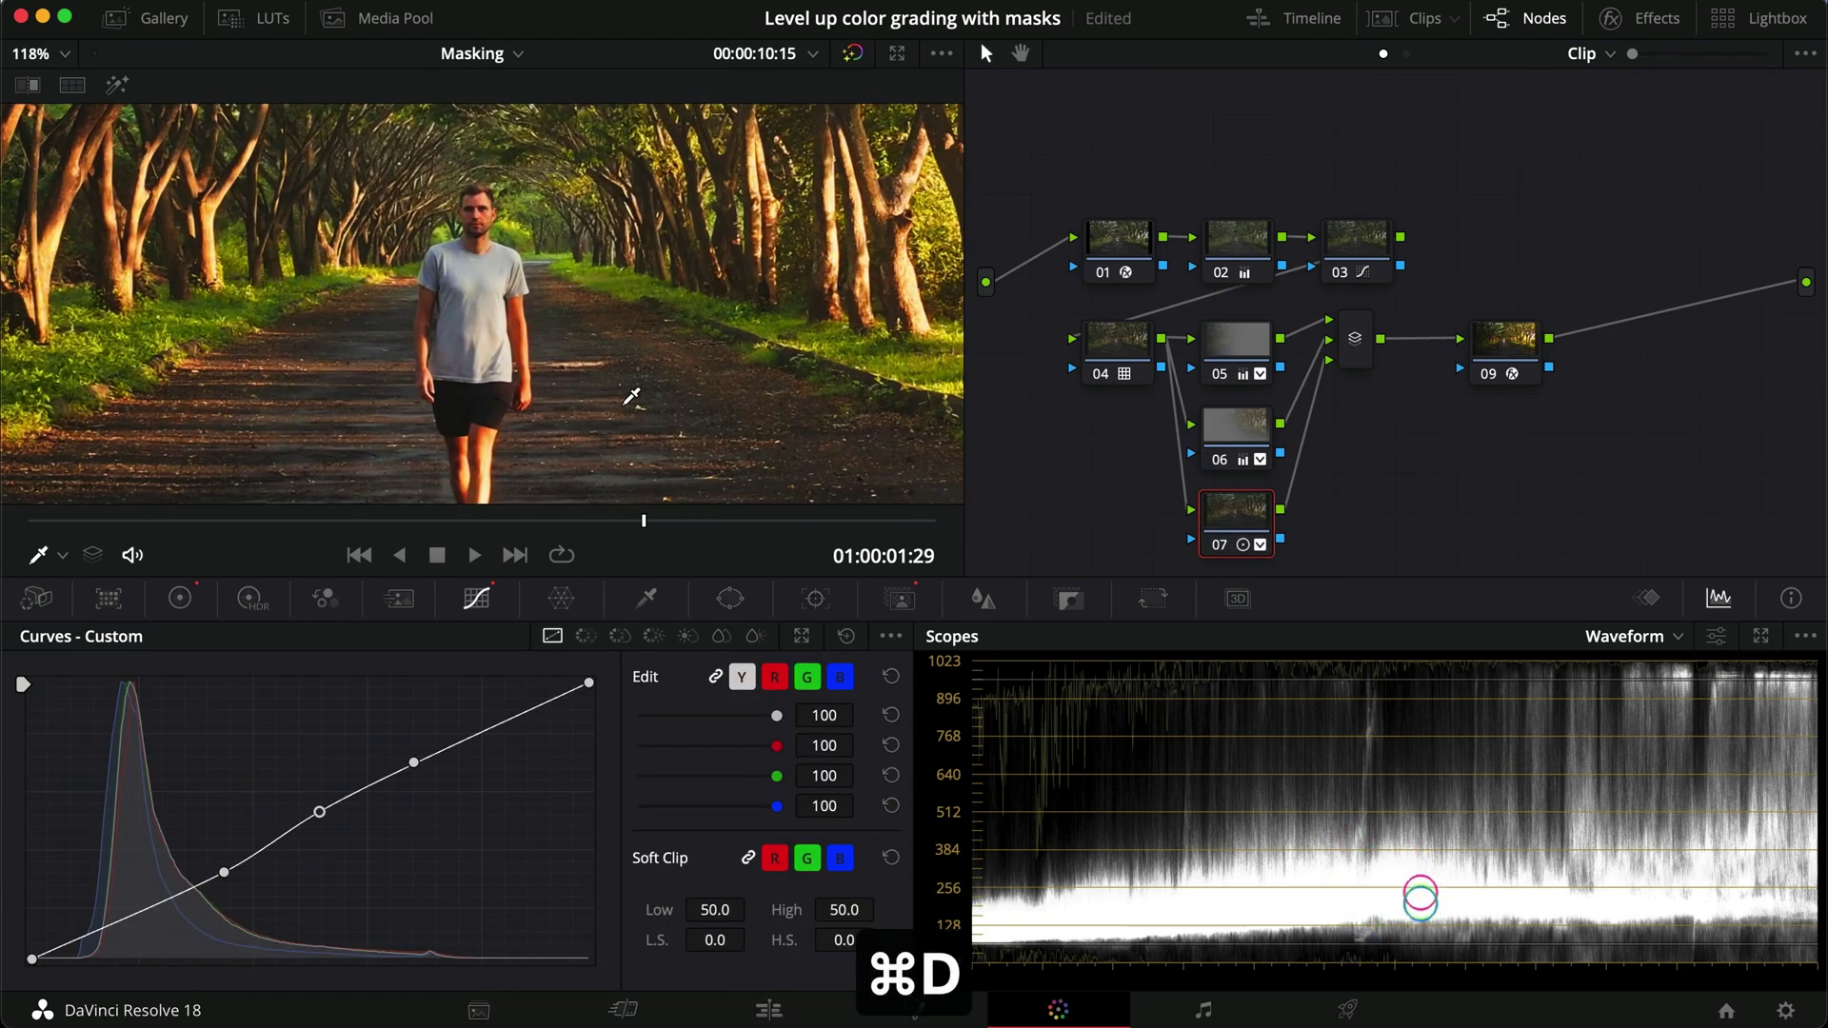
{"action": "scroll", "coordinate": [429, 338], "scroll_direction": "down", "scroll_amount": 4}
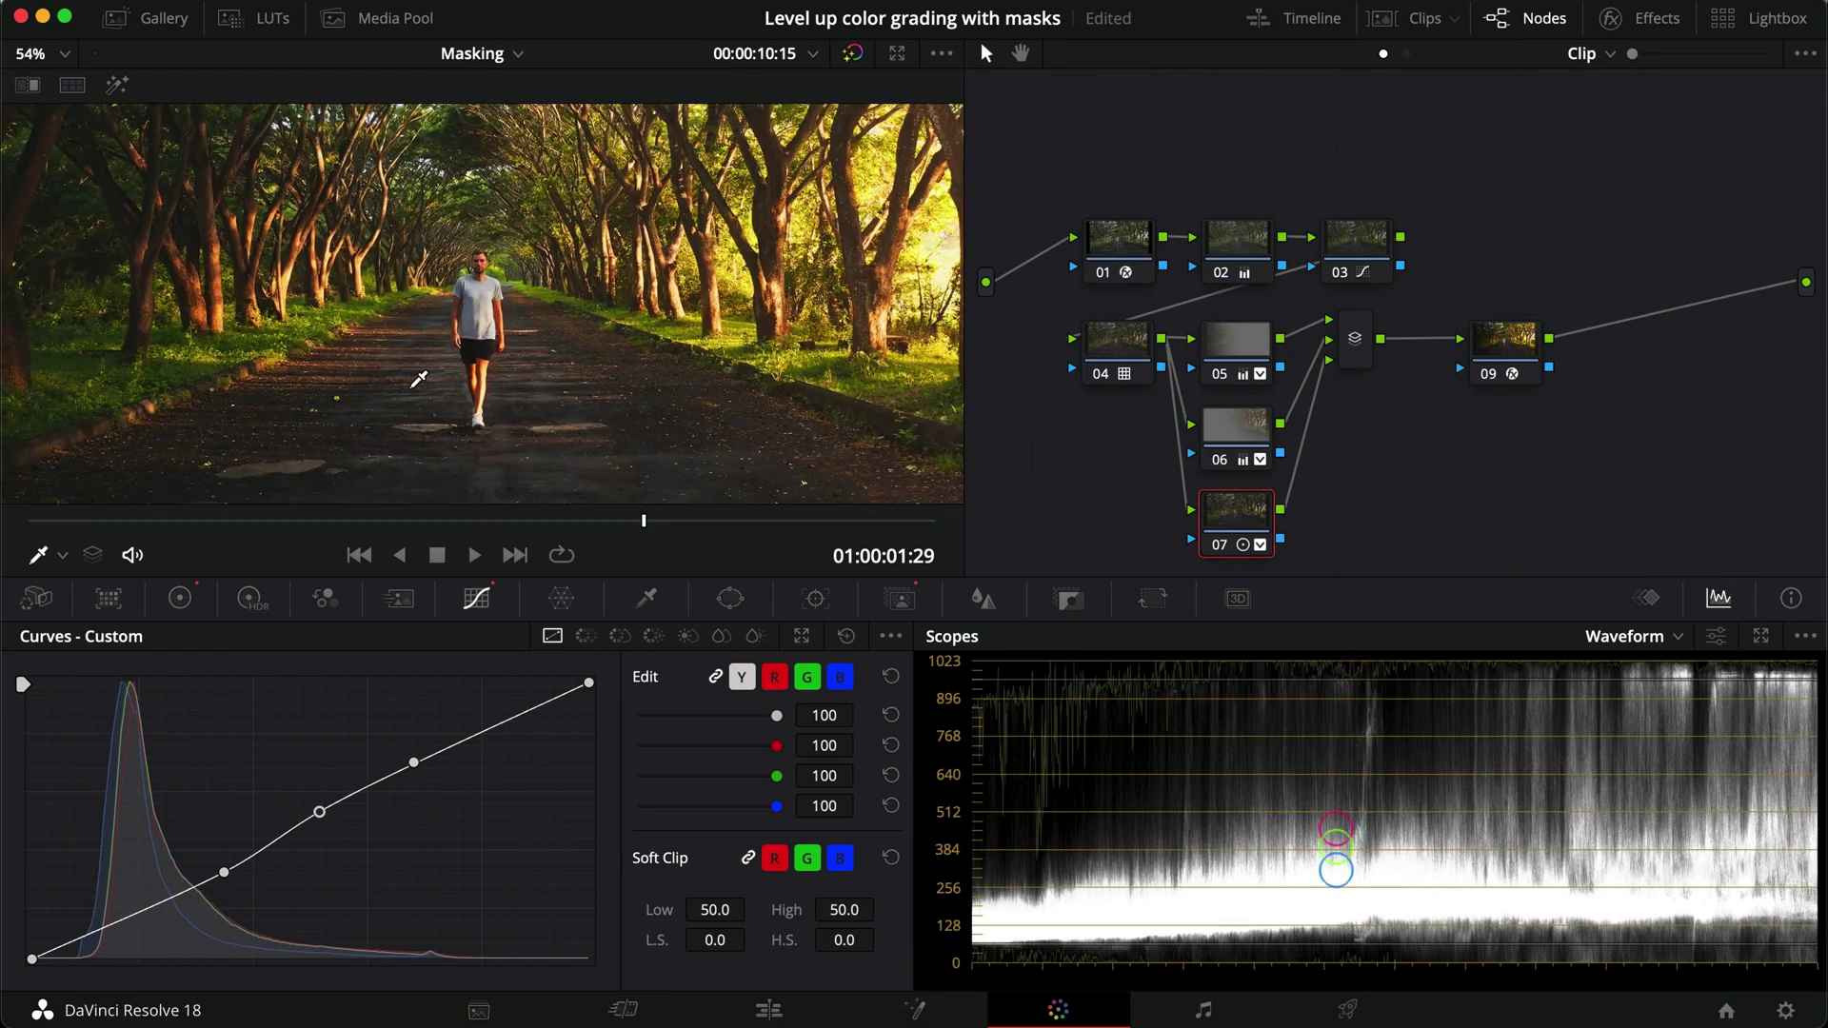
{"action": "left_click", "coordinate": [899, 600]}
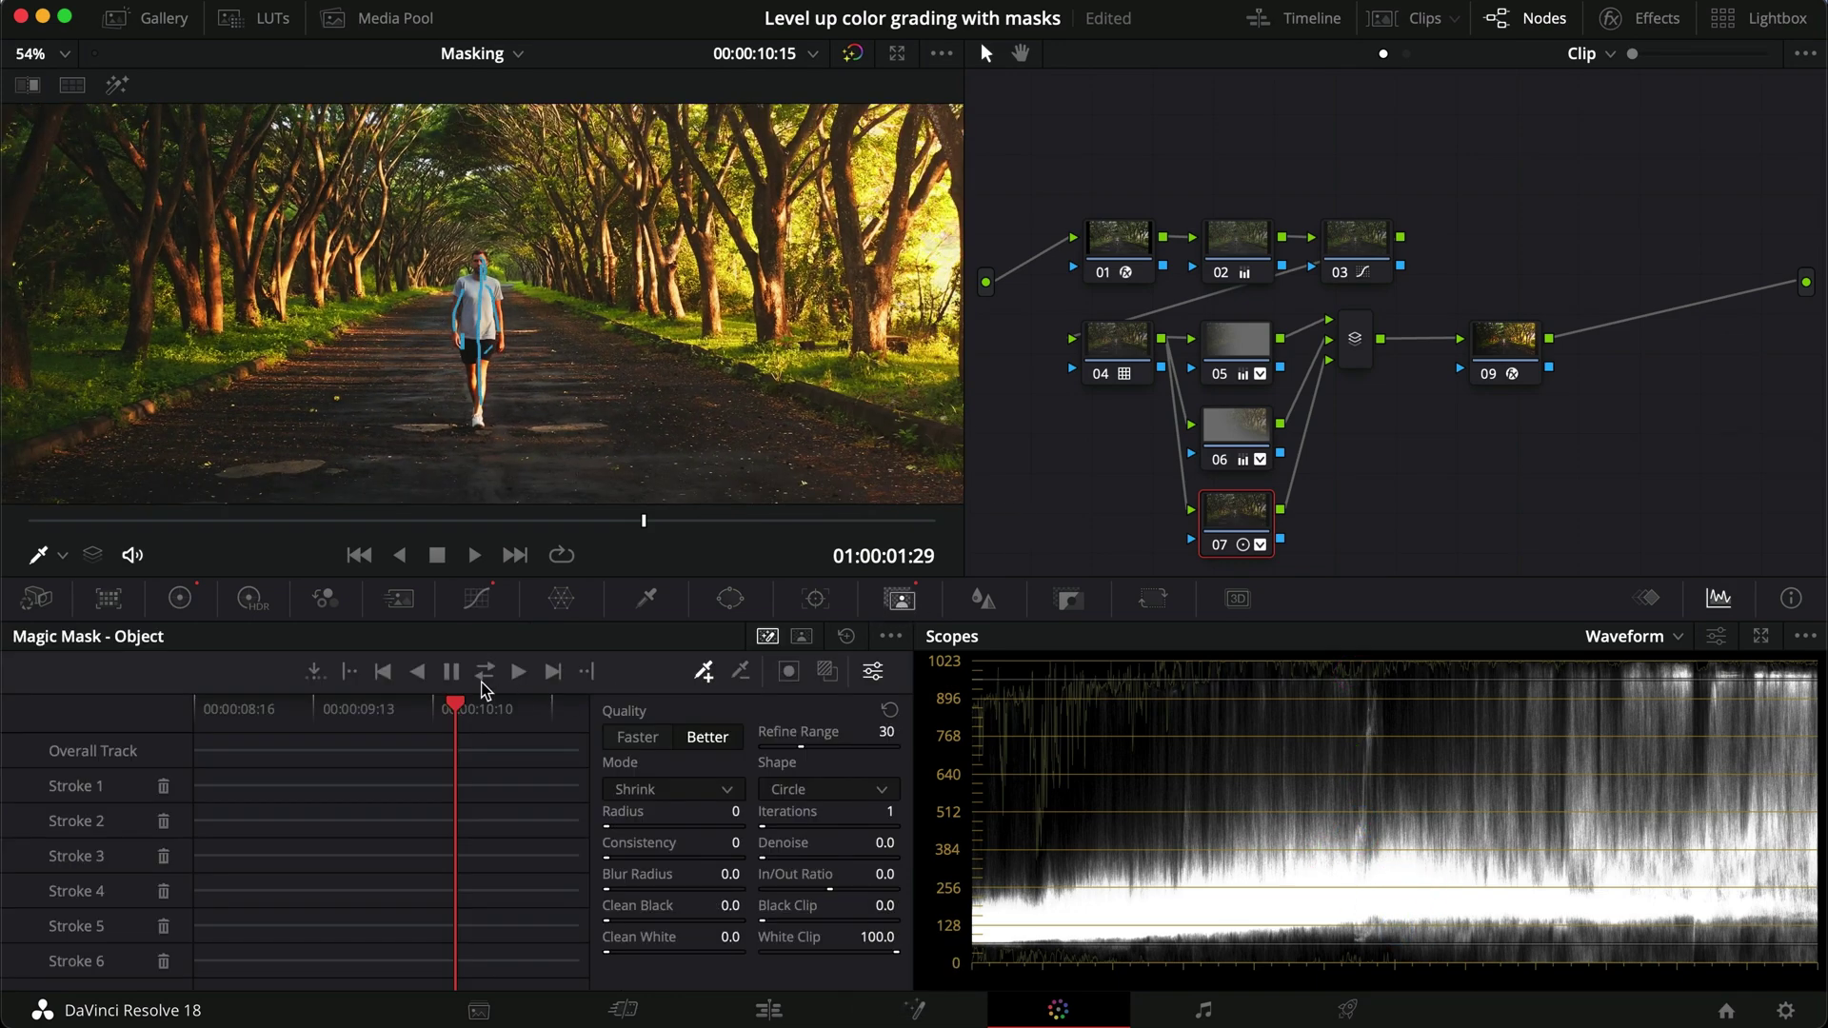
{"action": "scroll", "coordinate": [647, 385], "scroll_direction": "down", "scroll_amount": 2}
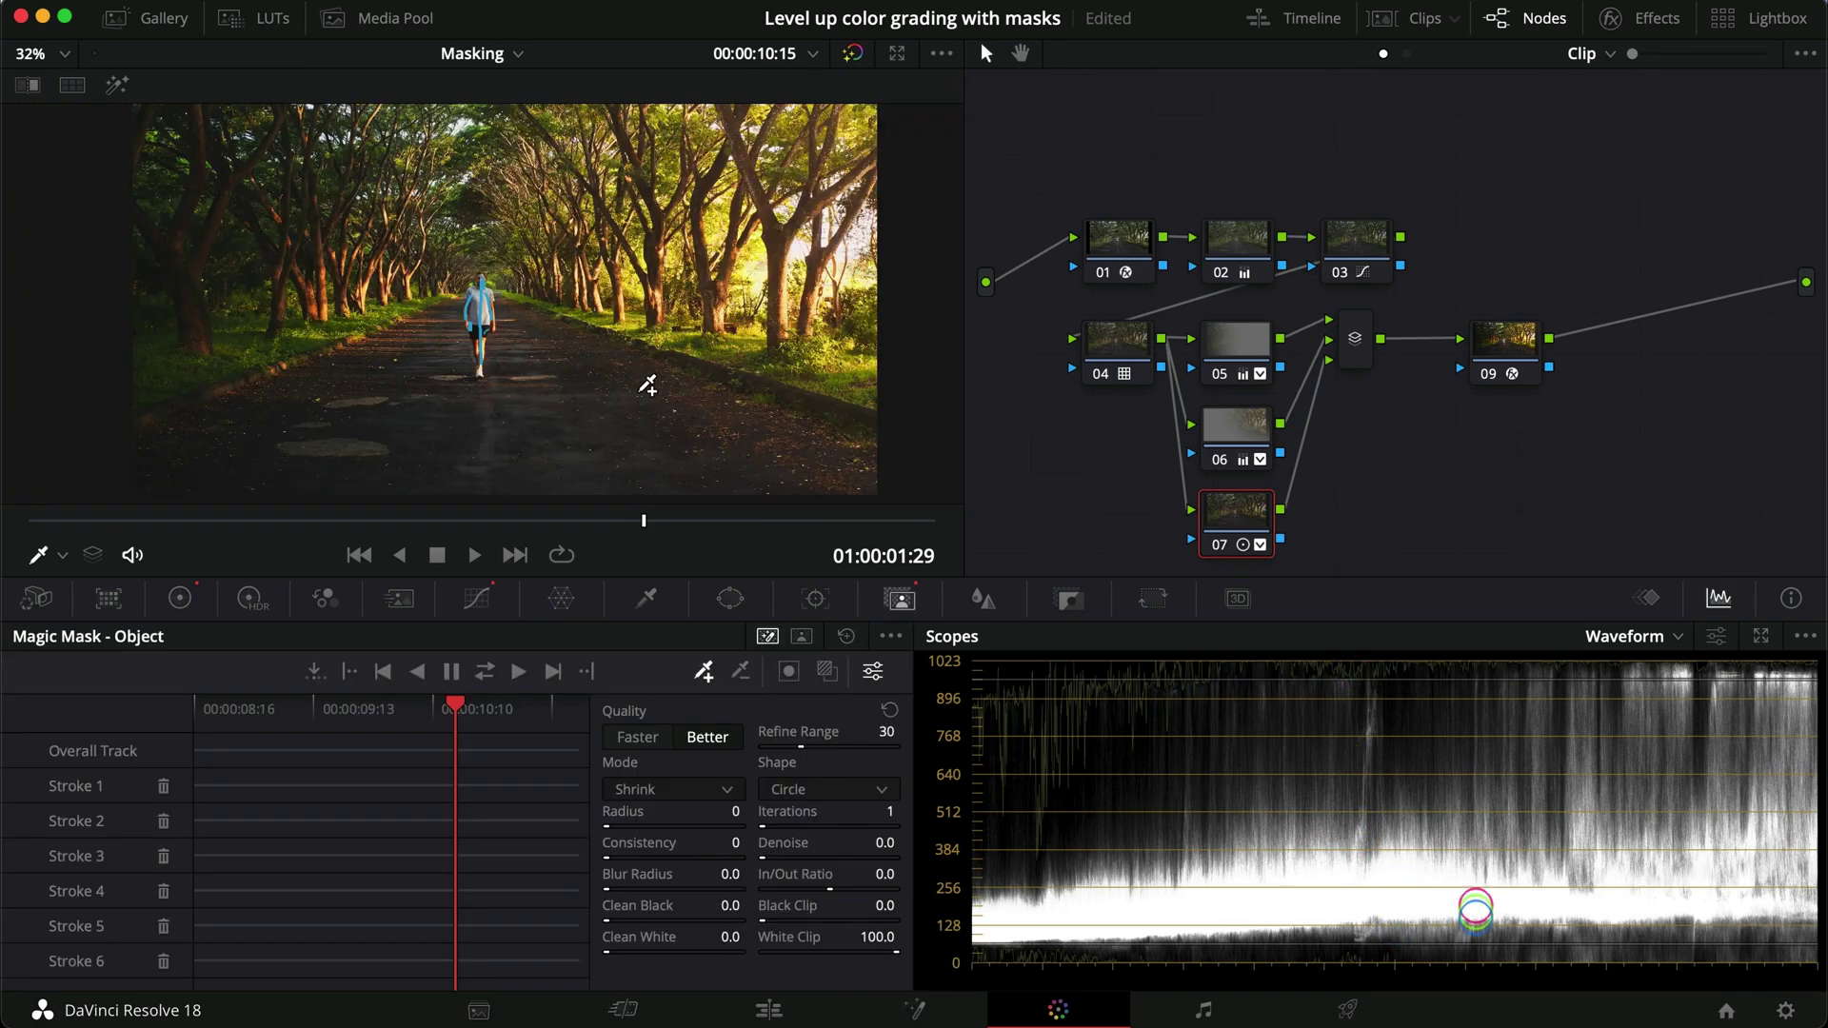
{"action": "scroll", "coordinate": [647, 385], "scroll_direction": "down", "scroll_amount": 1}
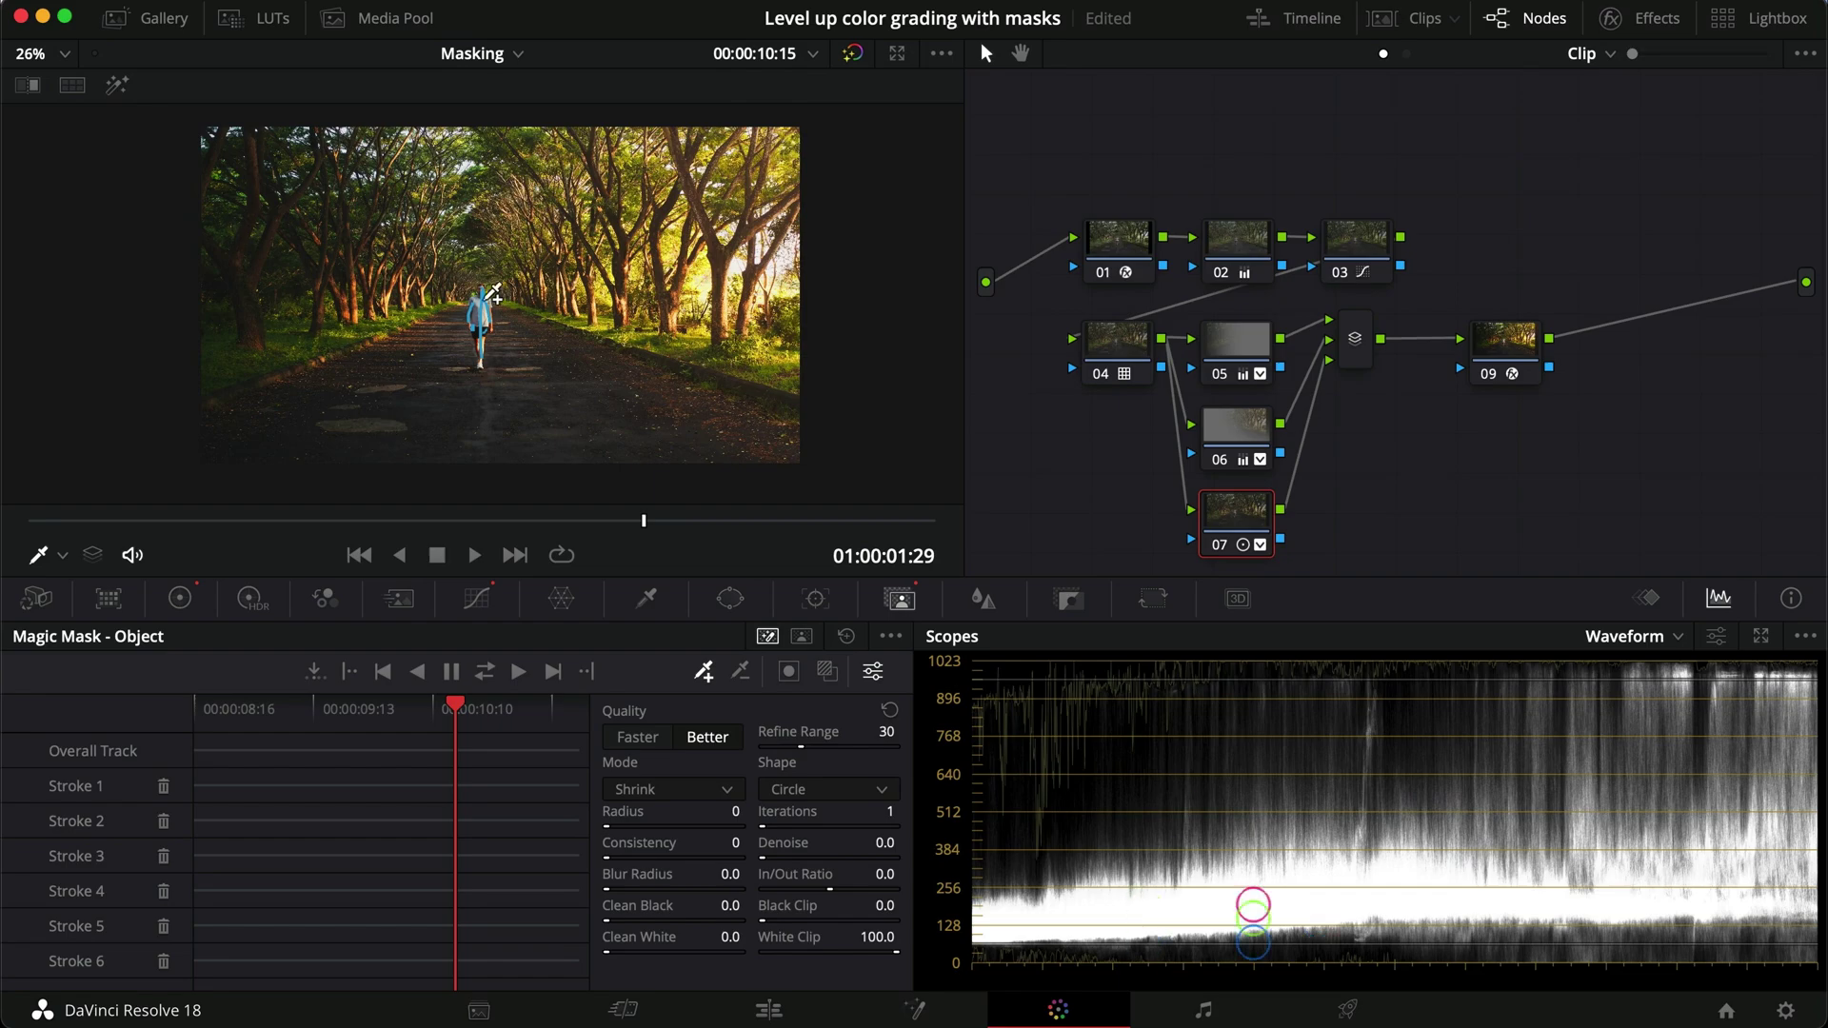
{"action": "scroll", "coordinate": [412, 346], "scroll_direction": "up", "scroll_amount": 1}
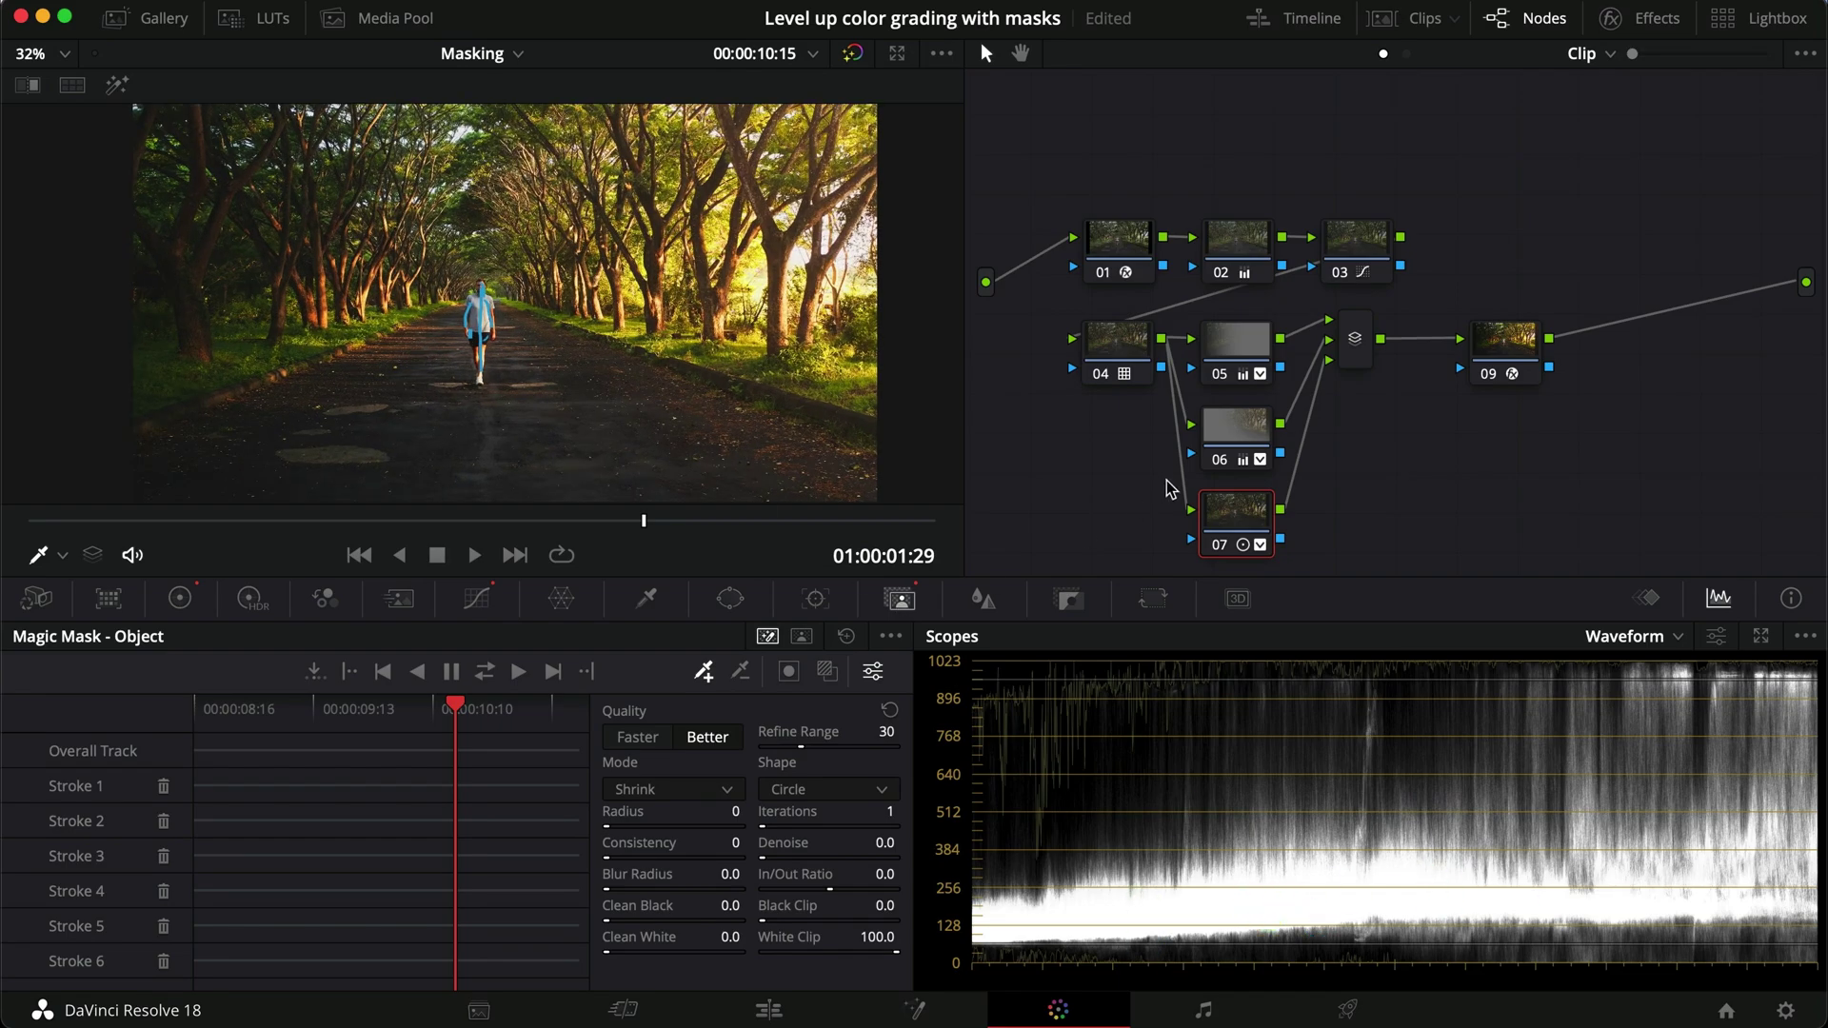